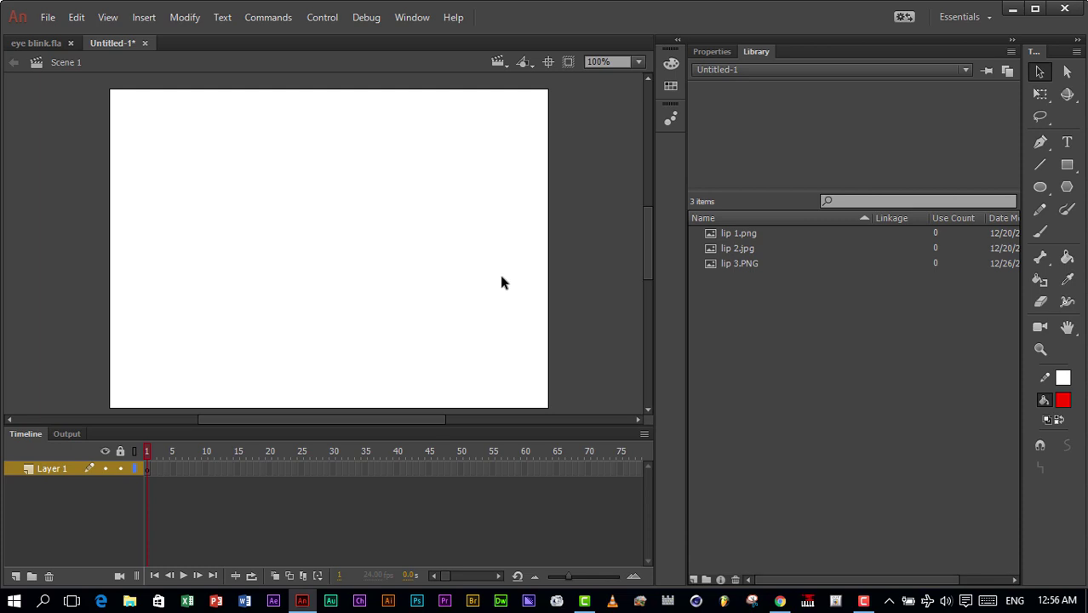
# Step: Place the lip 1.png mouth chart from the library on the stage and position it to cover the canvas
pyautogui.click(741, 237)
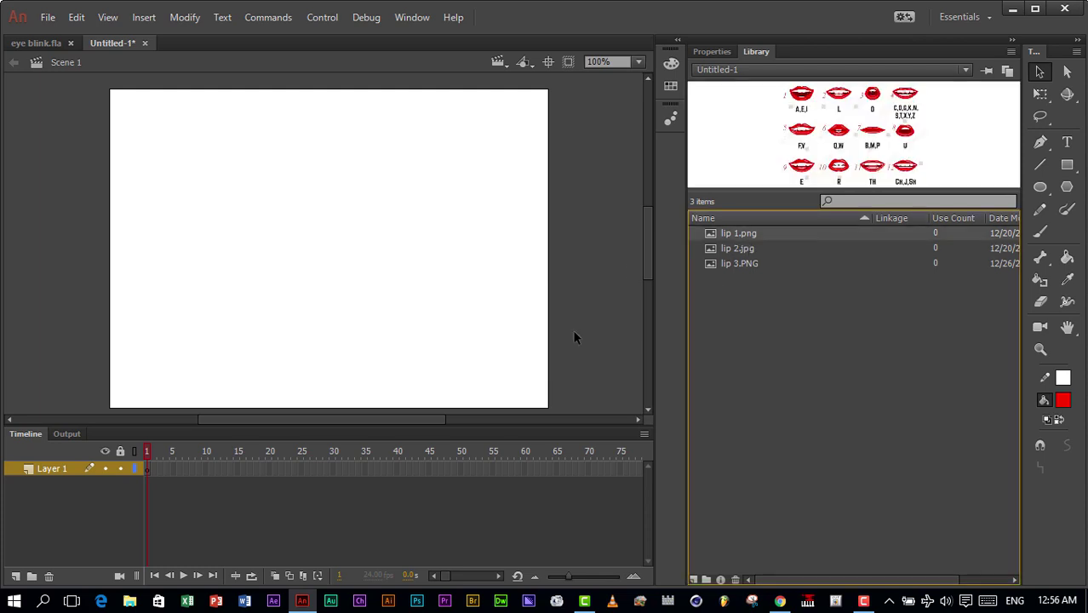
pyautogui.moveTo(741, 234); pyautogui.dragTo(353, 254)
pyautogui.moveTo(437, 292); pyautogui.dragTo(413, 291)
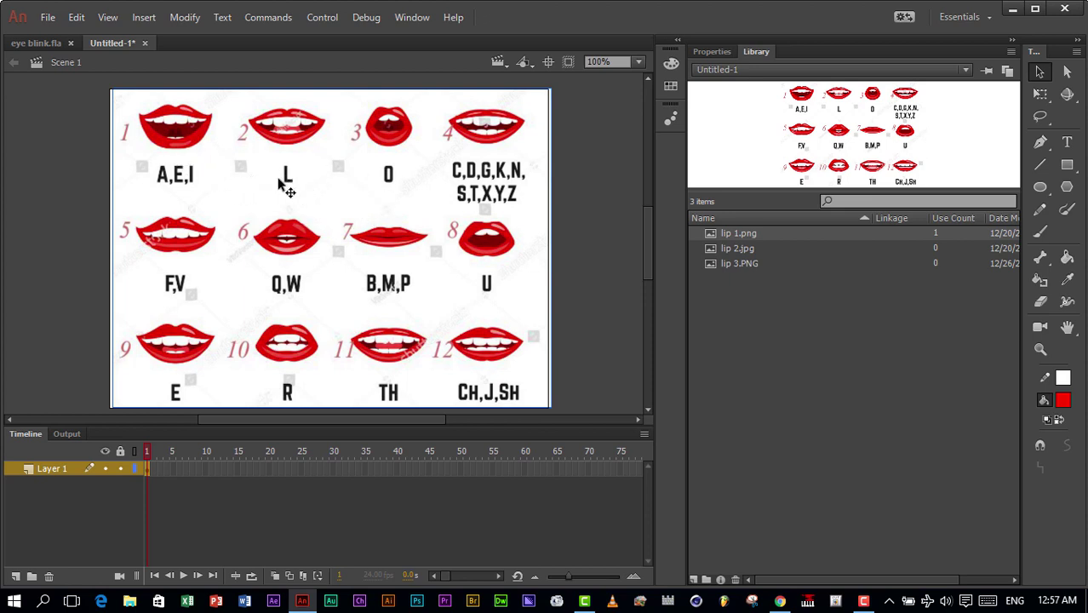
# Step: Switch to Chrome, browse the "phoneme mouth chart" image results and open the red-lips chart preview
pyautogui.click(779, 600)
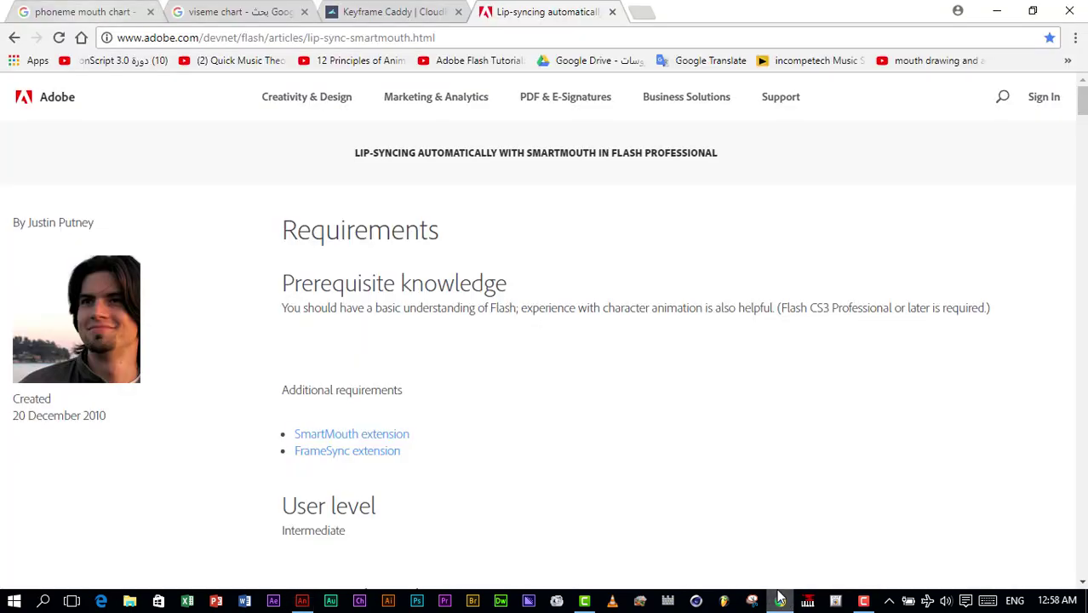
pyautogui.click(81, 12)
pyautogui.rightClick(80, 11)
pyautogui.press('Escape')
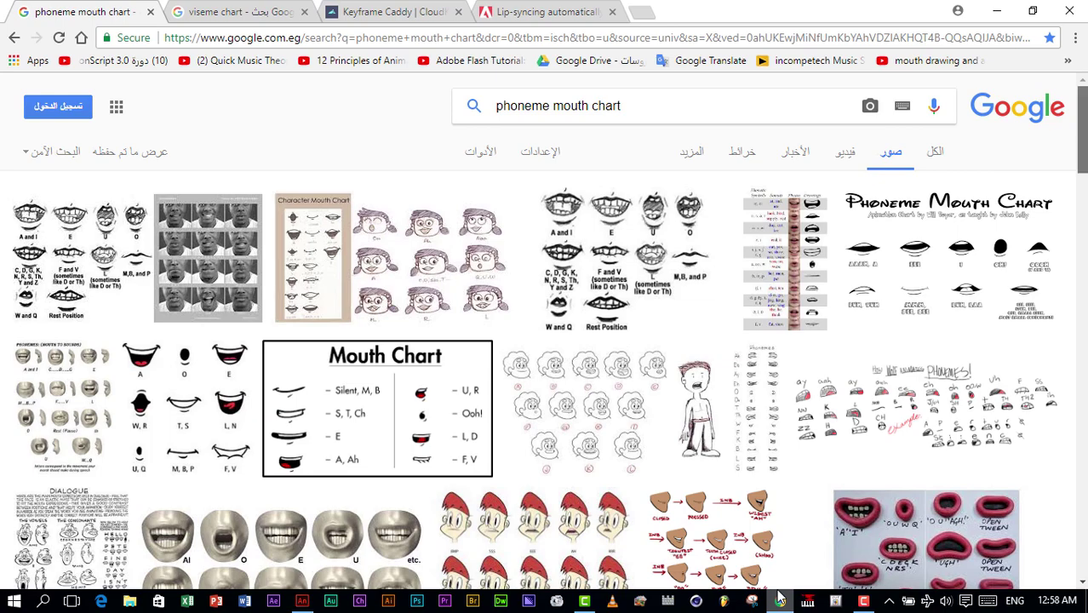
pyautogui.scroll(-8, 545, 332)
pyautogui.scroll(7, 544, 332)
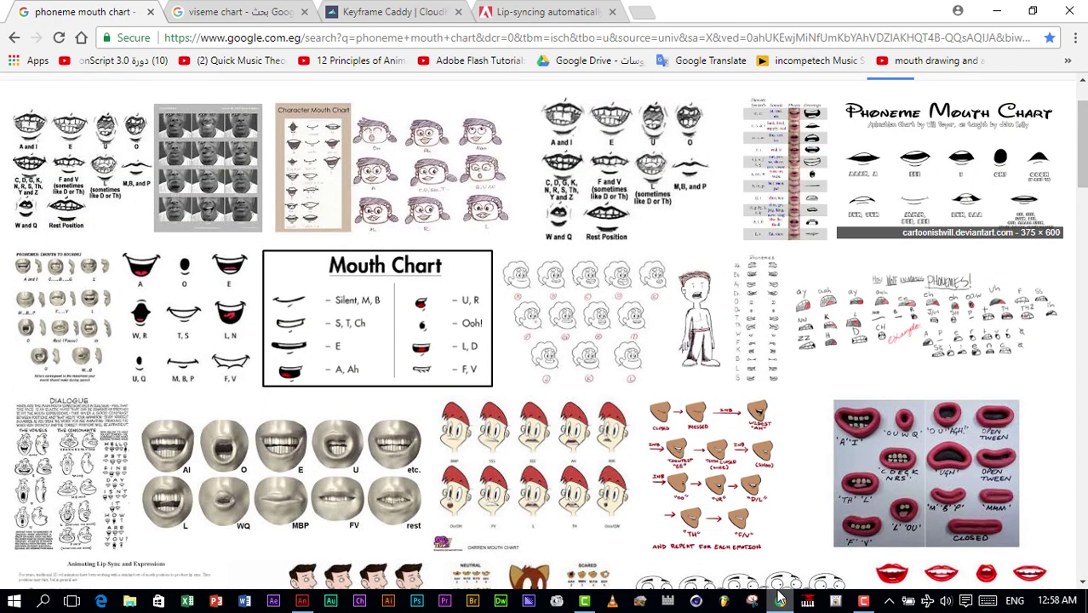
pyautogui.scroll(-6, 545, 332)
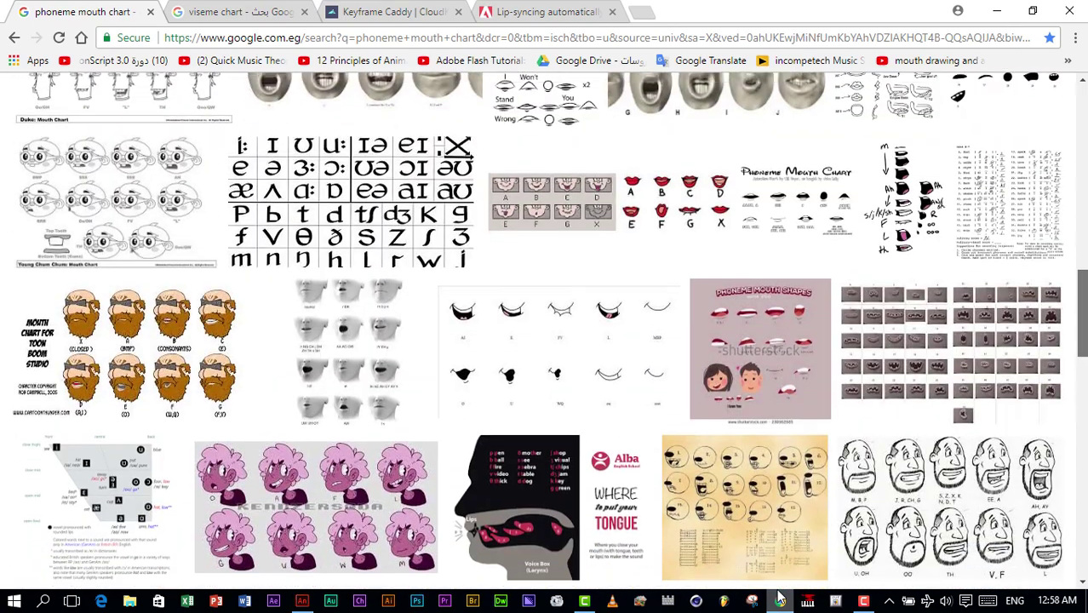
pyautogui.scroll(5, 544, 332)
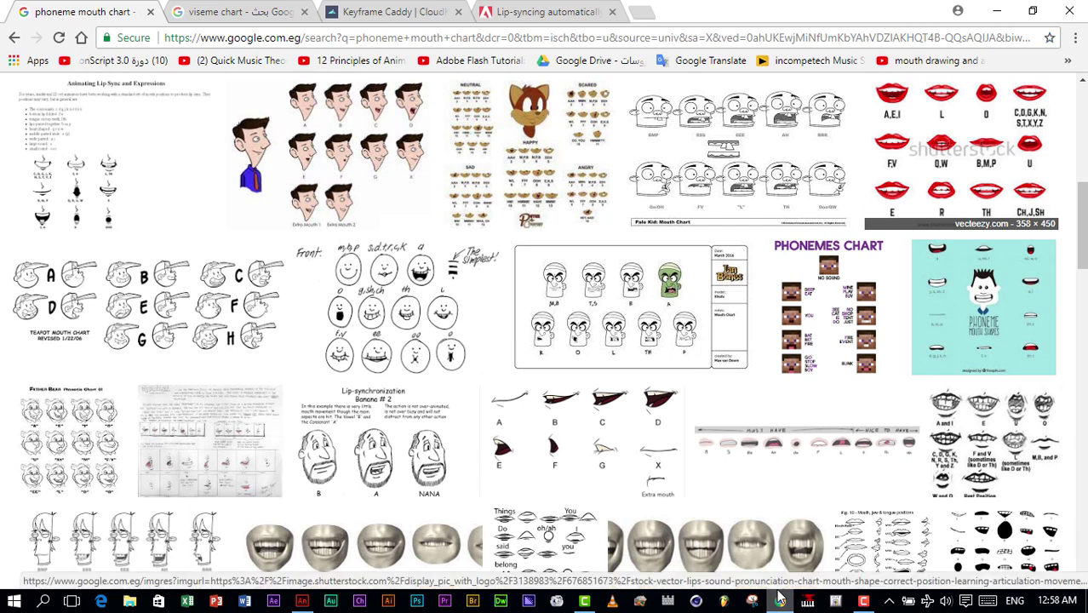
pyautogui.click(960, 151)
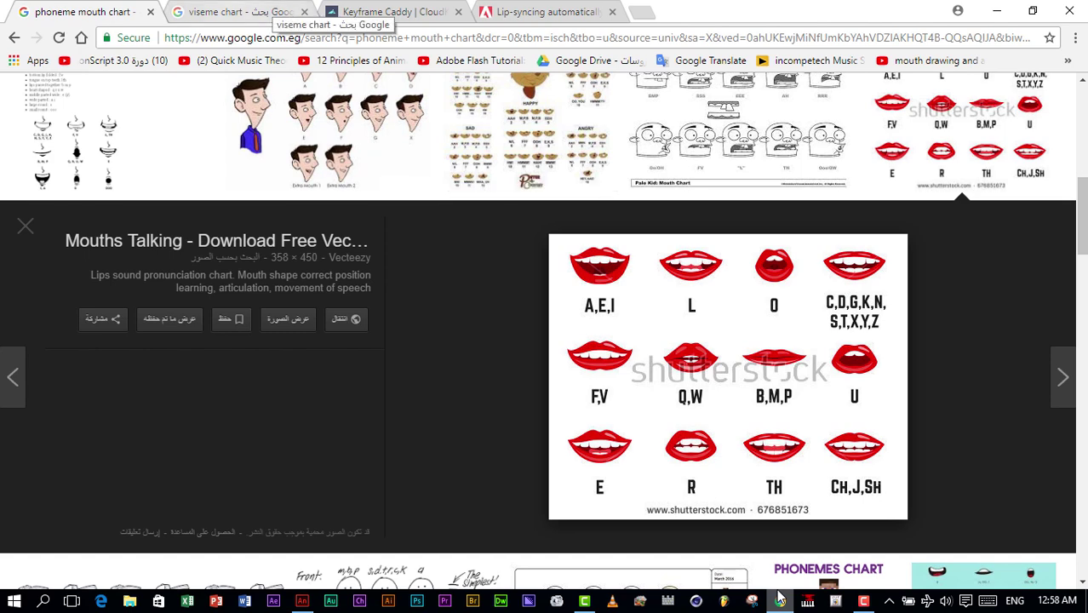
# Step: View the "viseme chart" image results and the Keyframe Caddy plugin page
pyautogui.click(273, 11)
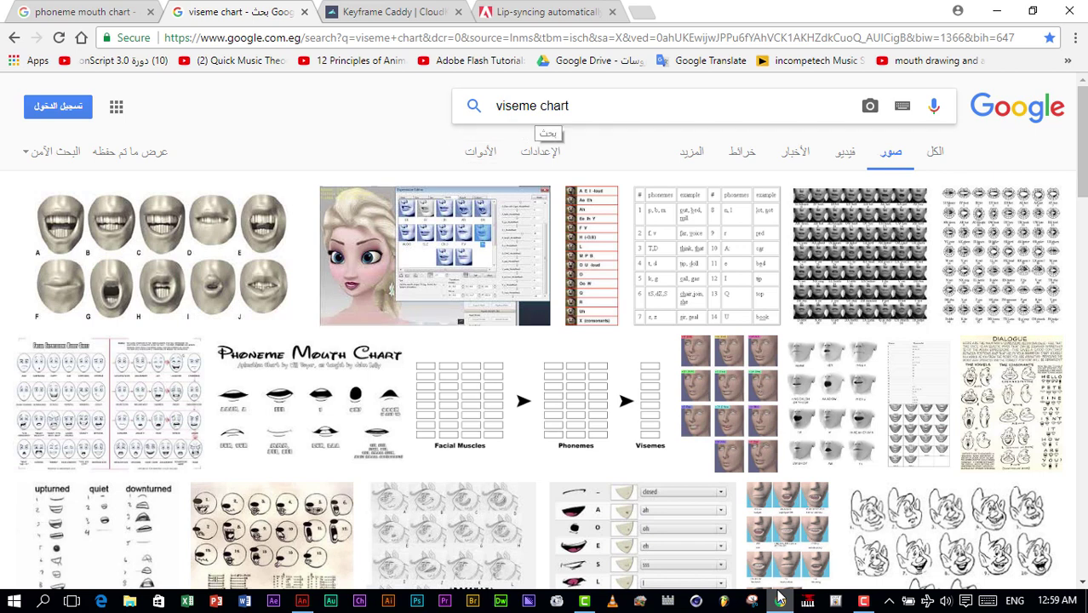
pyautogui.click(391, 11)
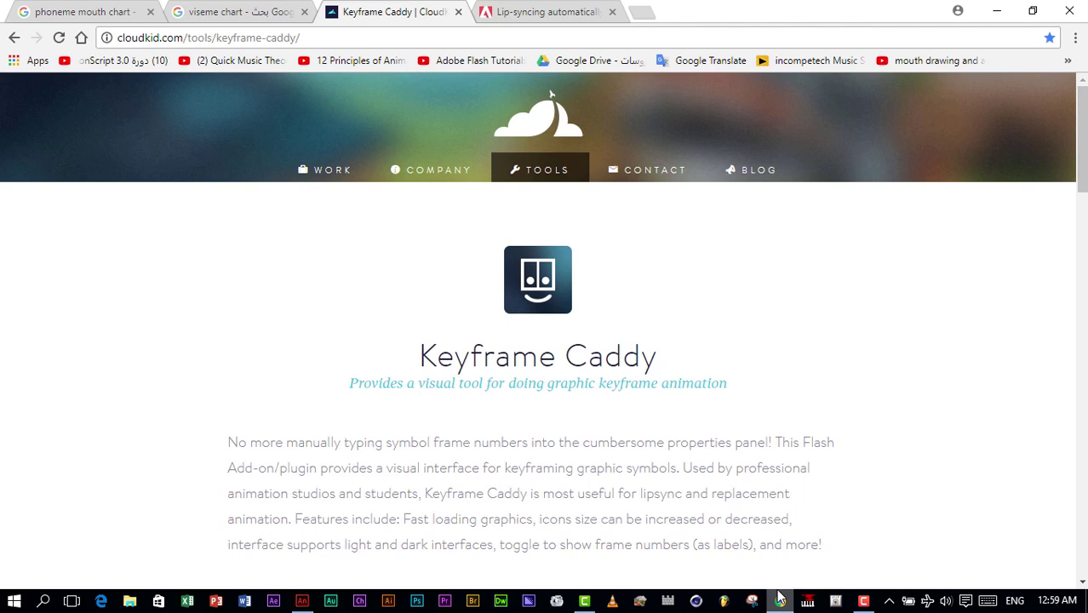
pyautogui.click(303, 600)
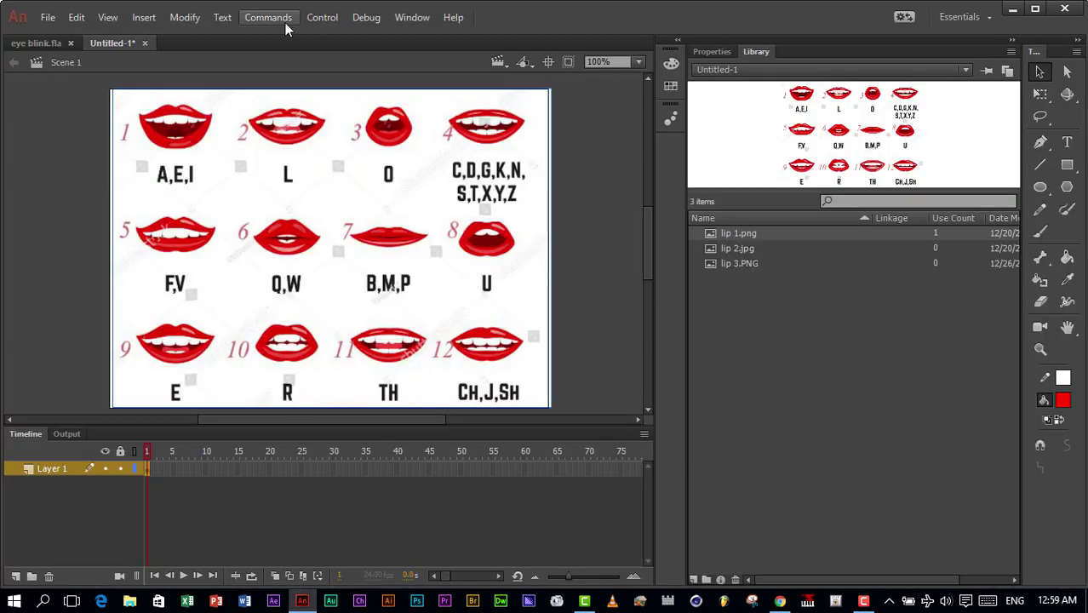
pyautogui.click(409, 20)
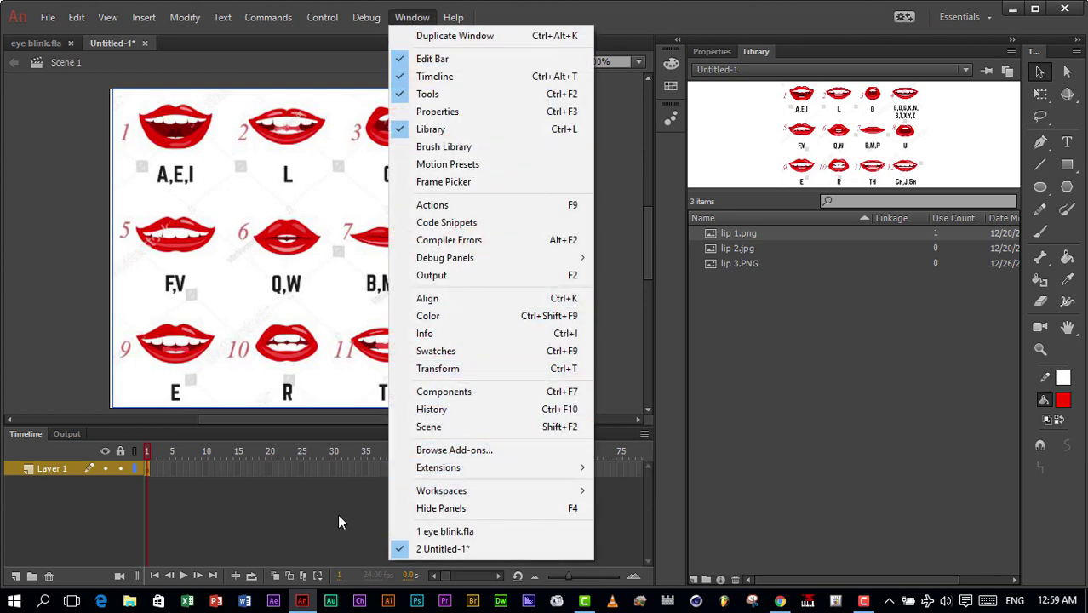
pyautogui.click(619, 305)
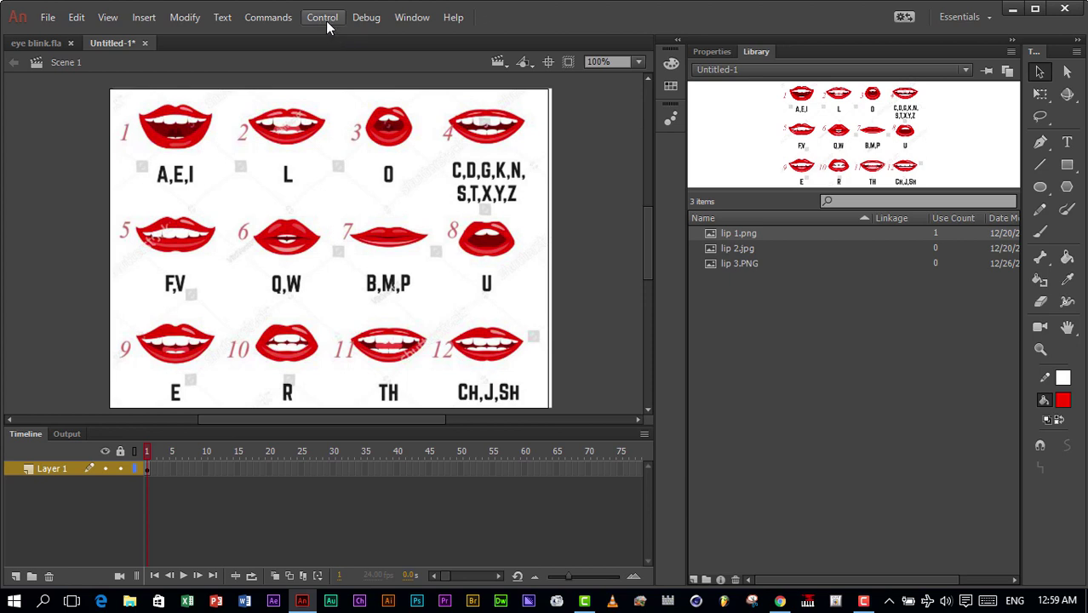
# Step: Switch to Chrome and read the SmartMouth lip-syncing article down to its phoneme guide figure
pyautogui.click(779, 602)
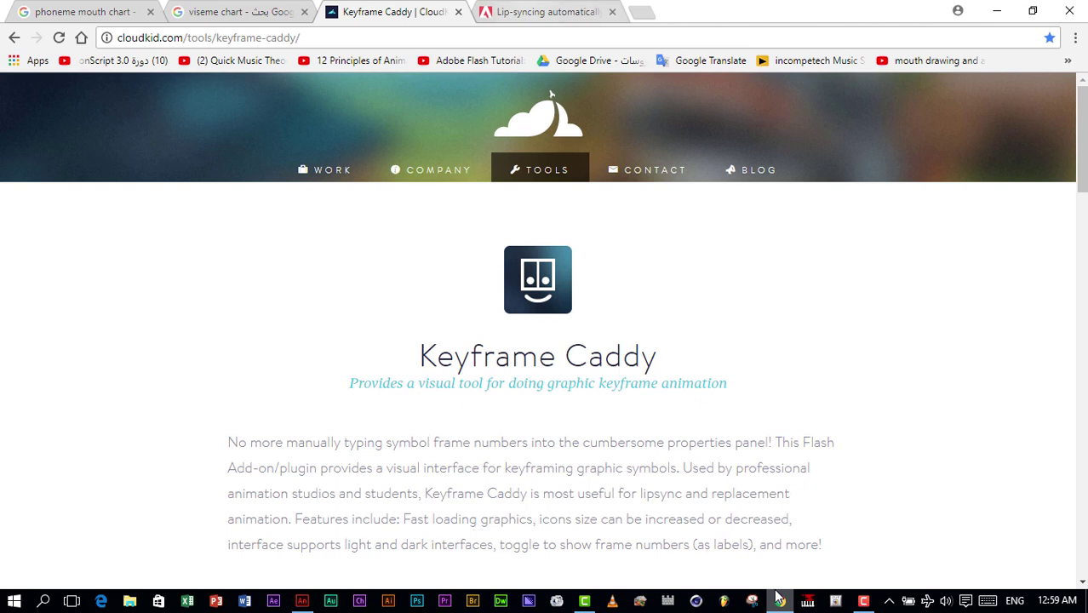
pyautogui.click(545, 11)
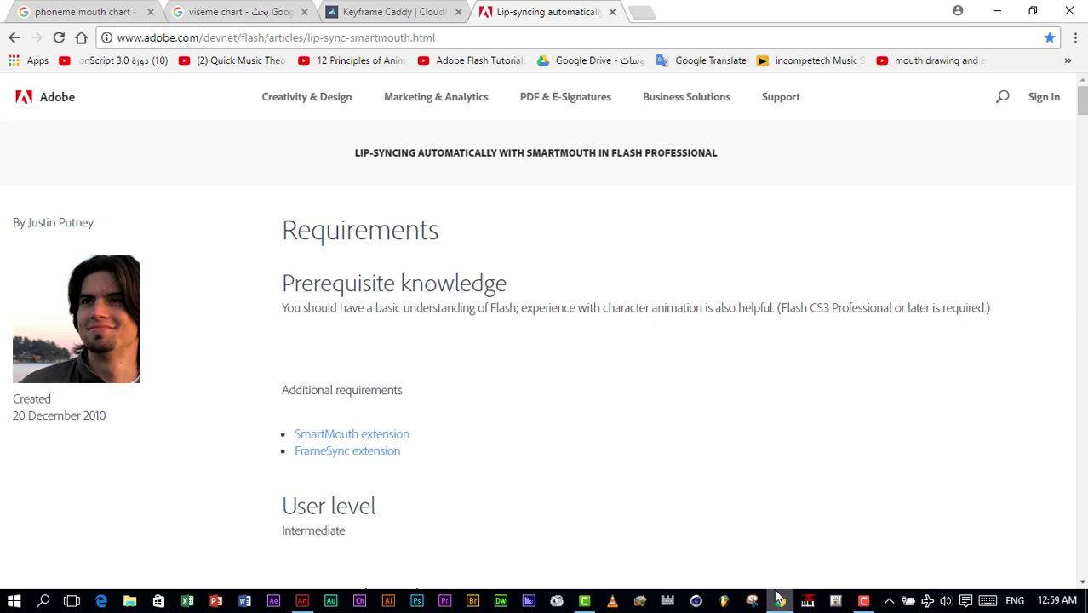
pyautogui.scroll(-3, 777, 598)
pyautogui.scroll(-7, 777, 598)
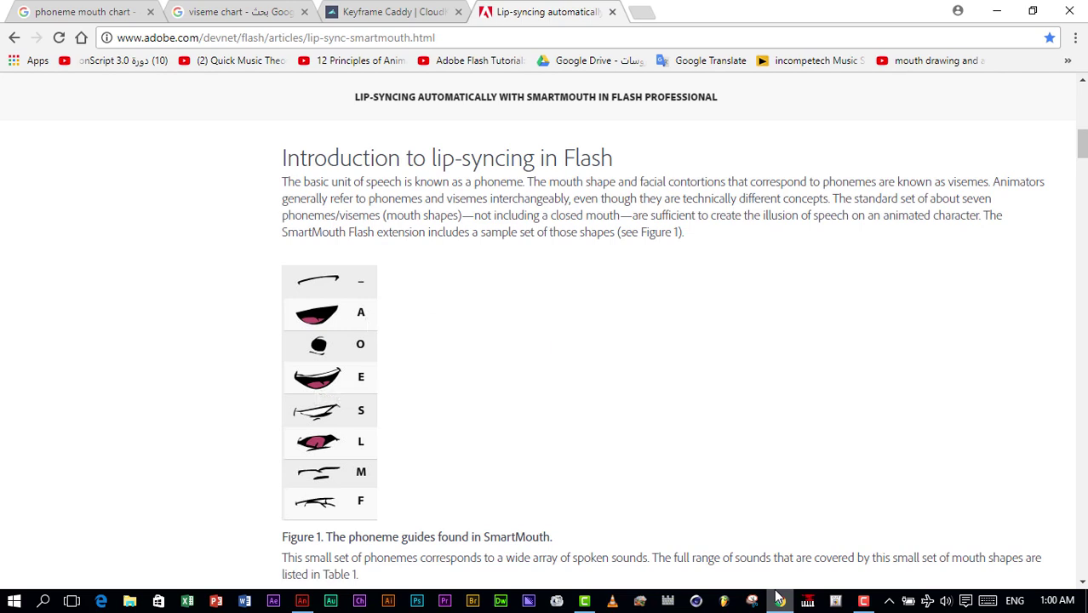
pyautogui.moveTo(303, 598)
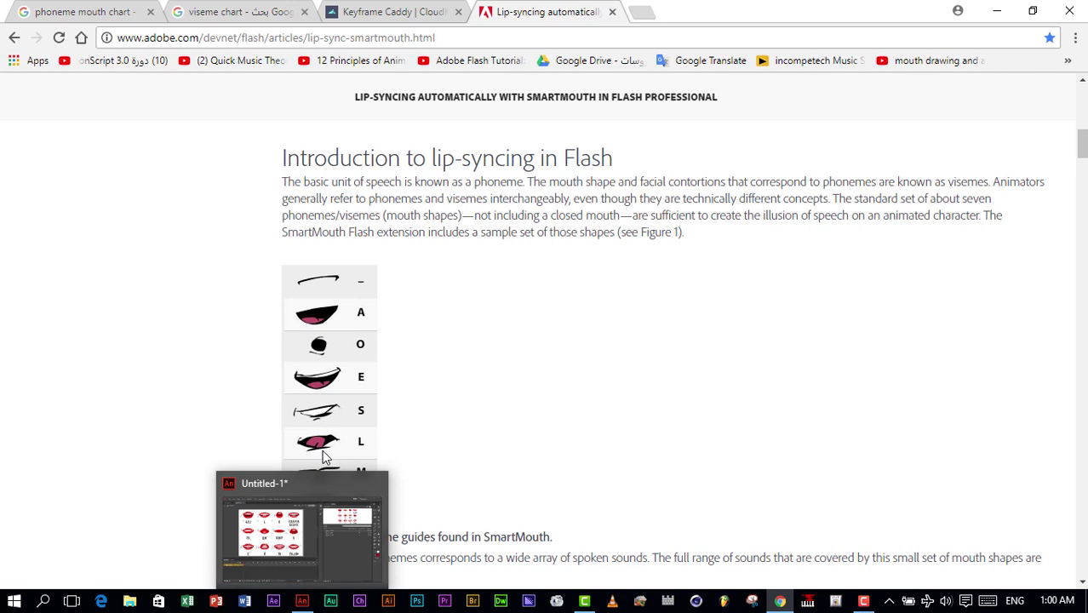
pyautogui.click(330, 541)
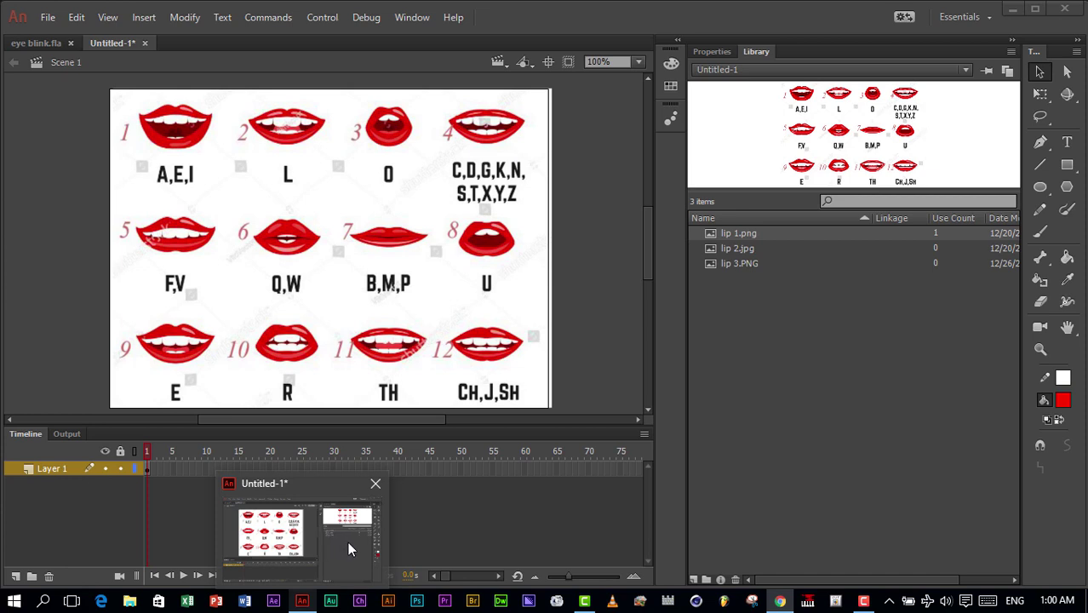
pyautogui.click(340, 539)
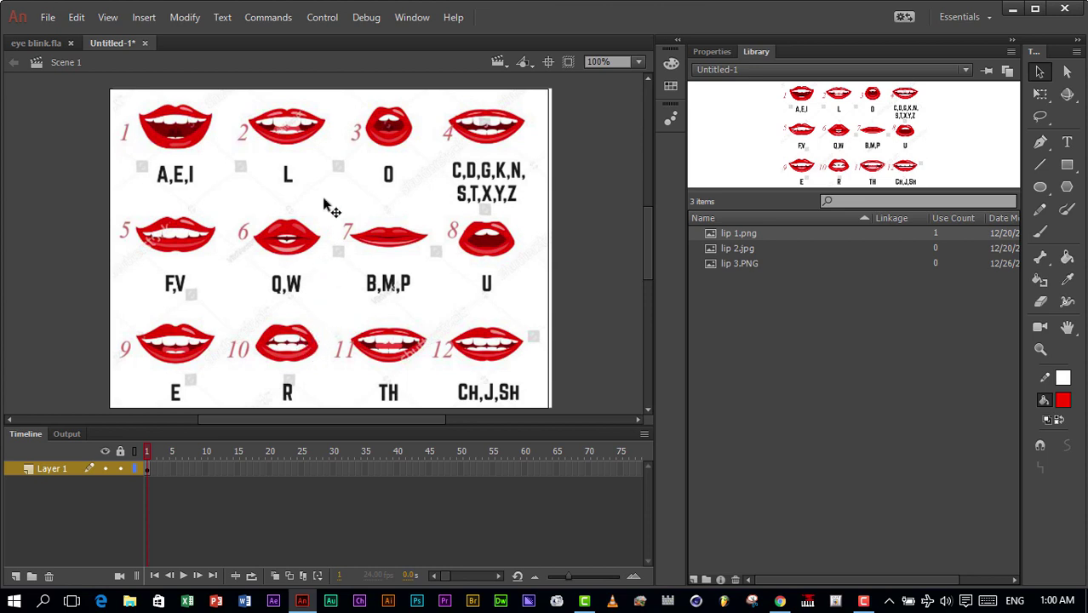
pyautogui.click(272, 18)
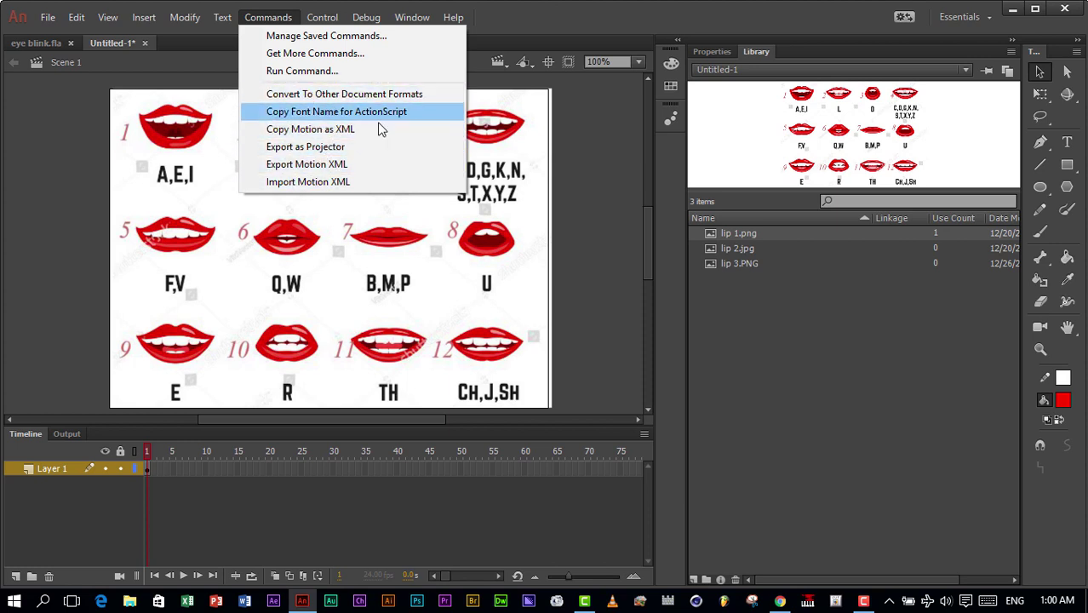
pyautogui.click(599, 211)
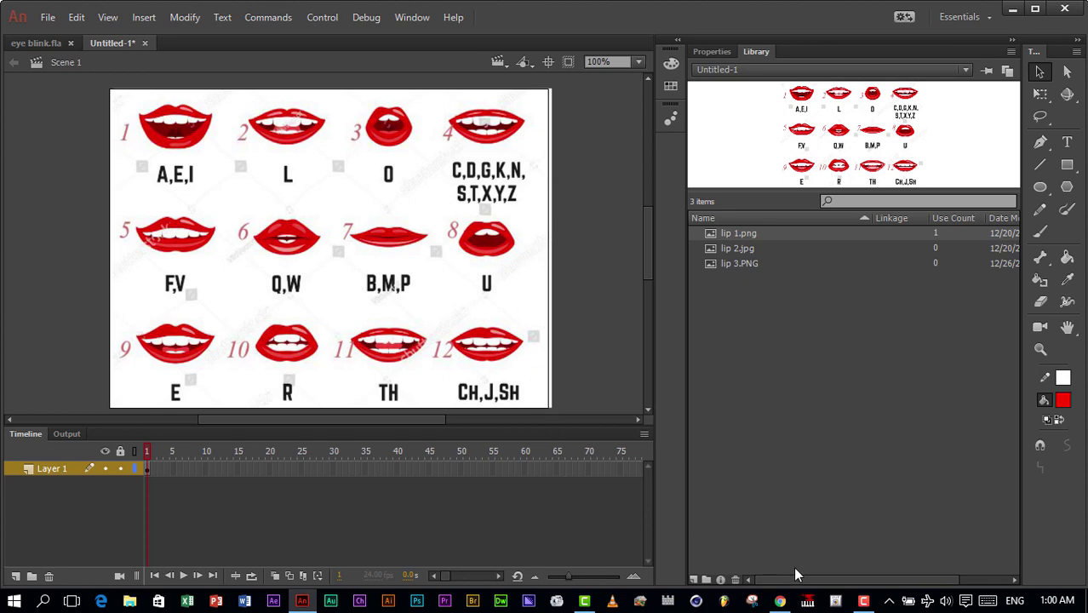
# Step: Switch to Chrome and compare the Keyframe Caddy page with the SmartMouth lip-syncing article
pyautogui.click(777, 595)
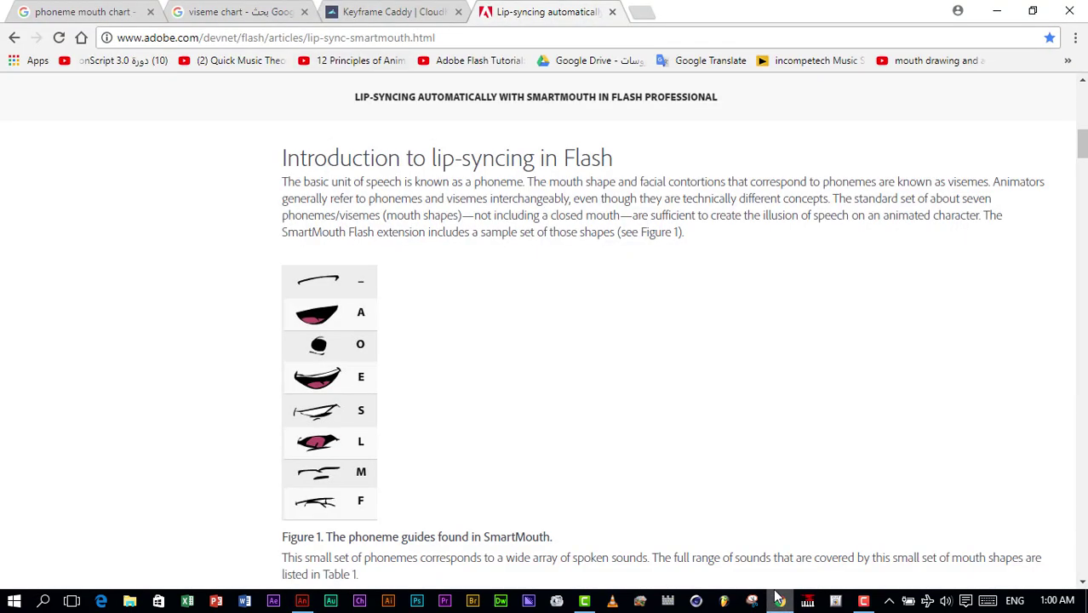
pyautogui.hotkey('ctrl', 'shift', 'Tab')
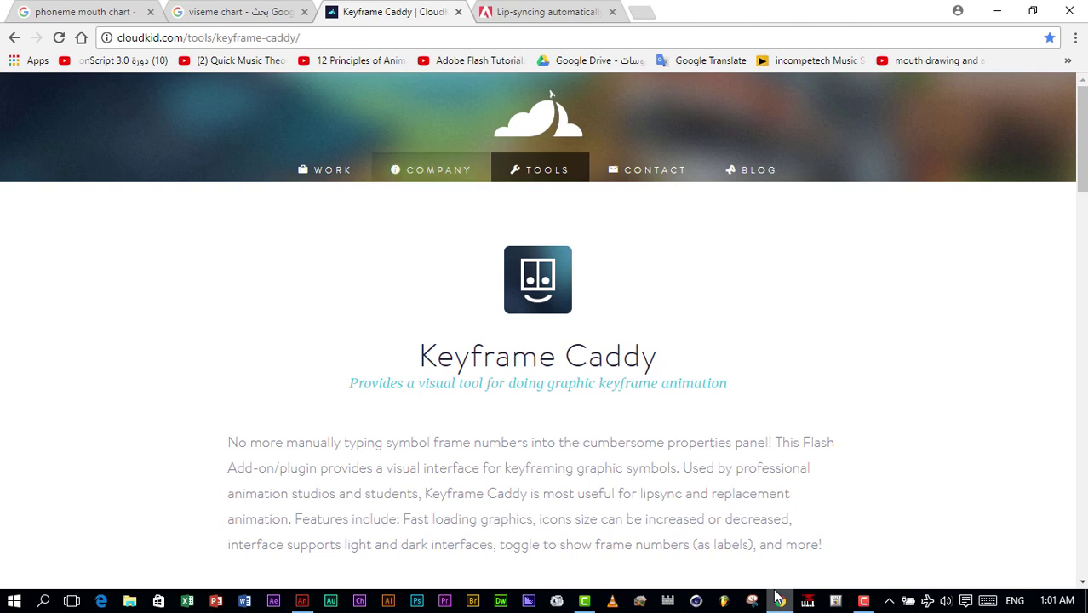
pyautogui.click(550, 12)
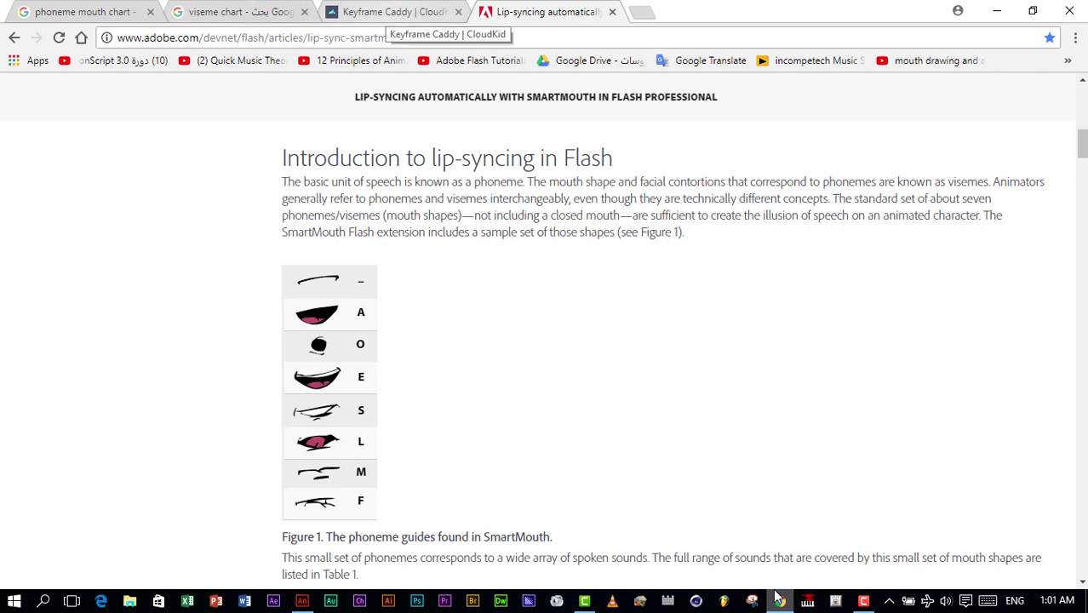
pyautogui.click(392, 12)
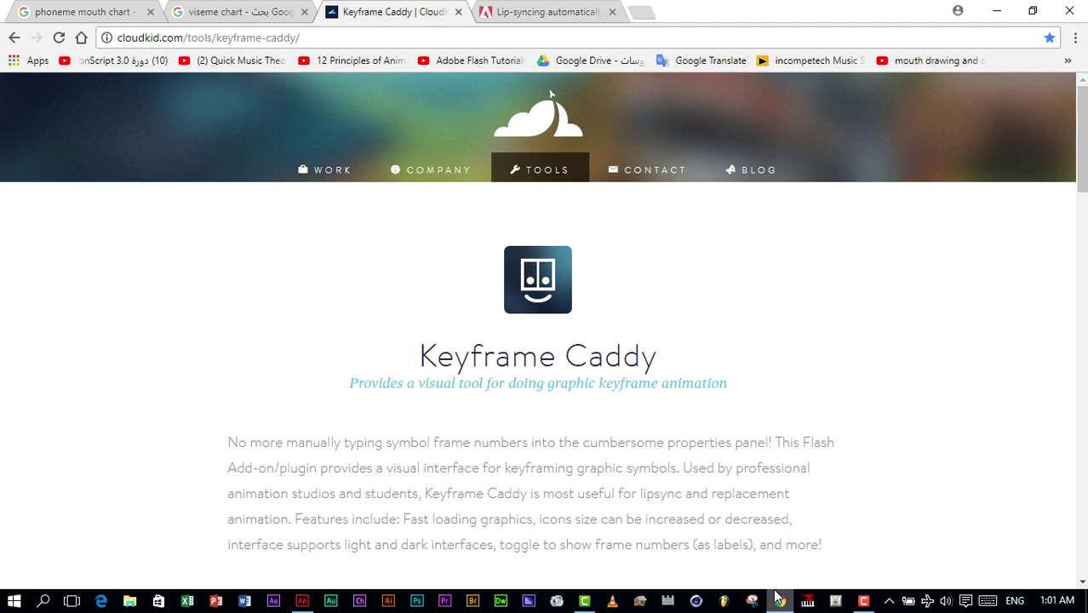
# Step: Switch to Animate, preview lip 2.jpg, place lip 3.PNG over the mouth chart on the stage, and delete that placed copy
pyautogui.click(302, 600)
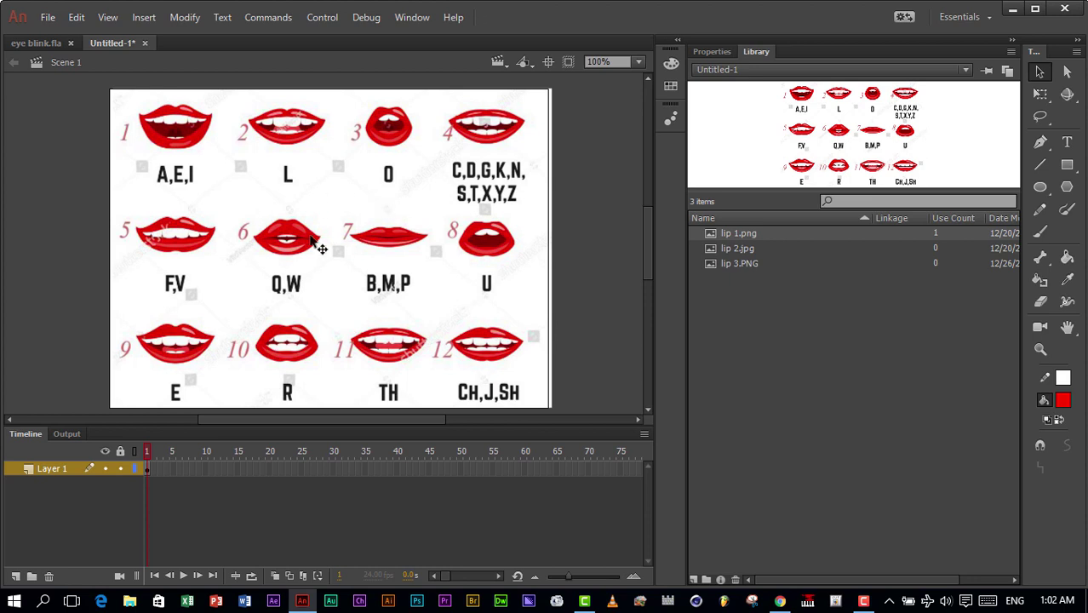
pyautogui.click(744, 248)
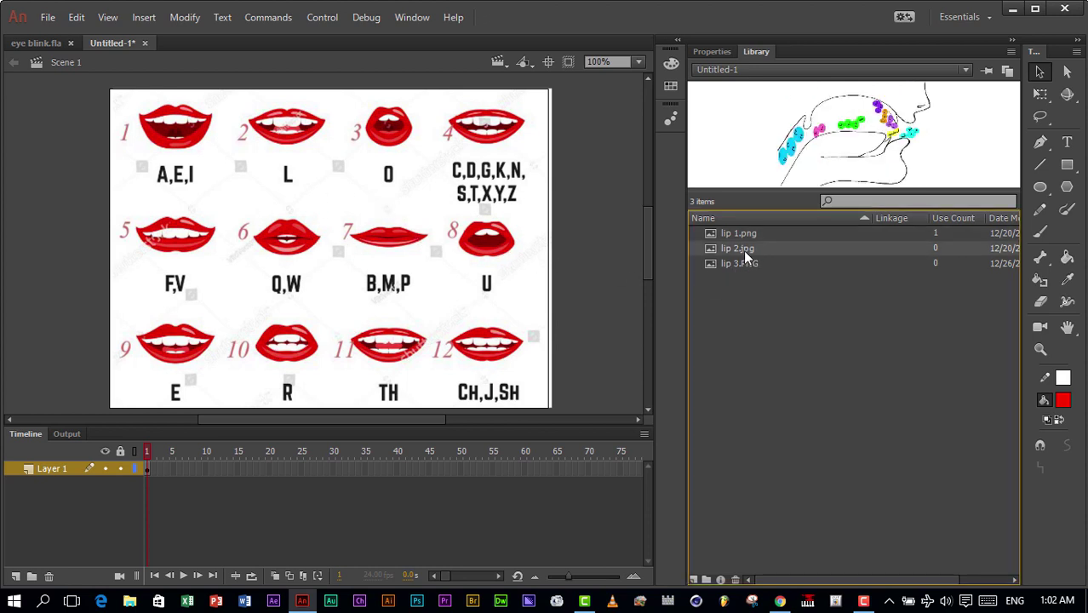
pyautogui.click(740, 264)
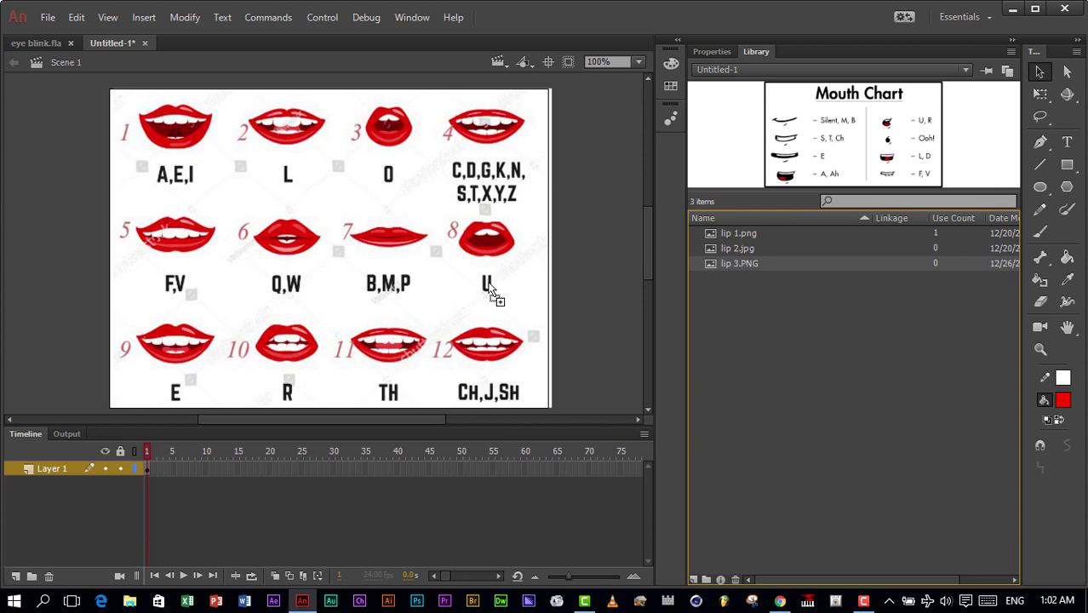
pyautogui.moveTo(490, 289); pyautogui.dragTo(344, 295)
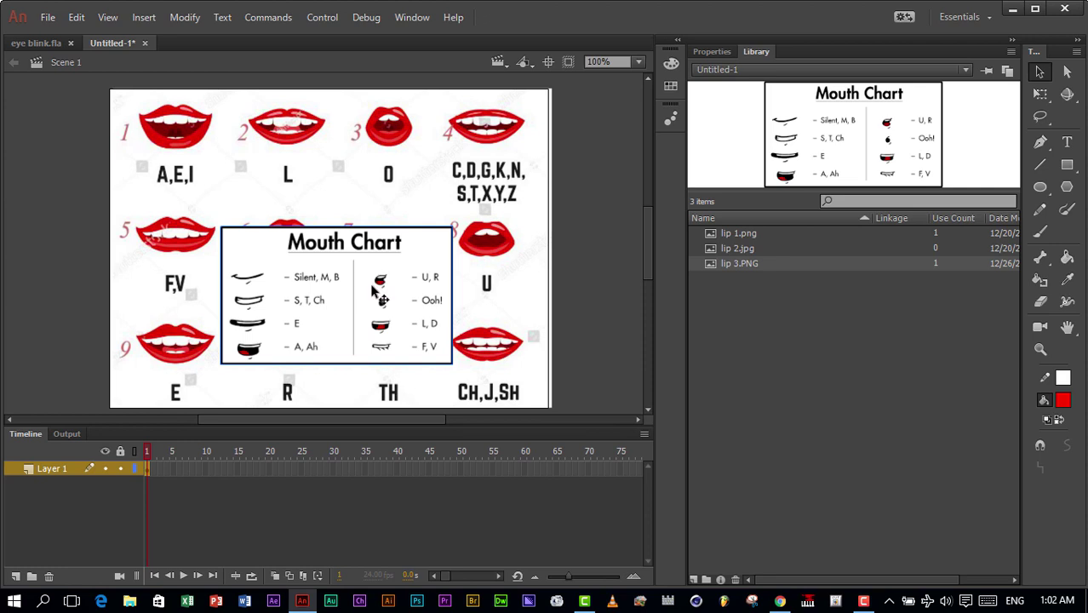
pyautogui.press('Delete')
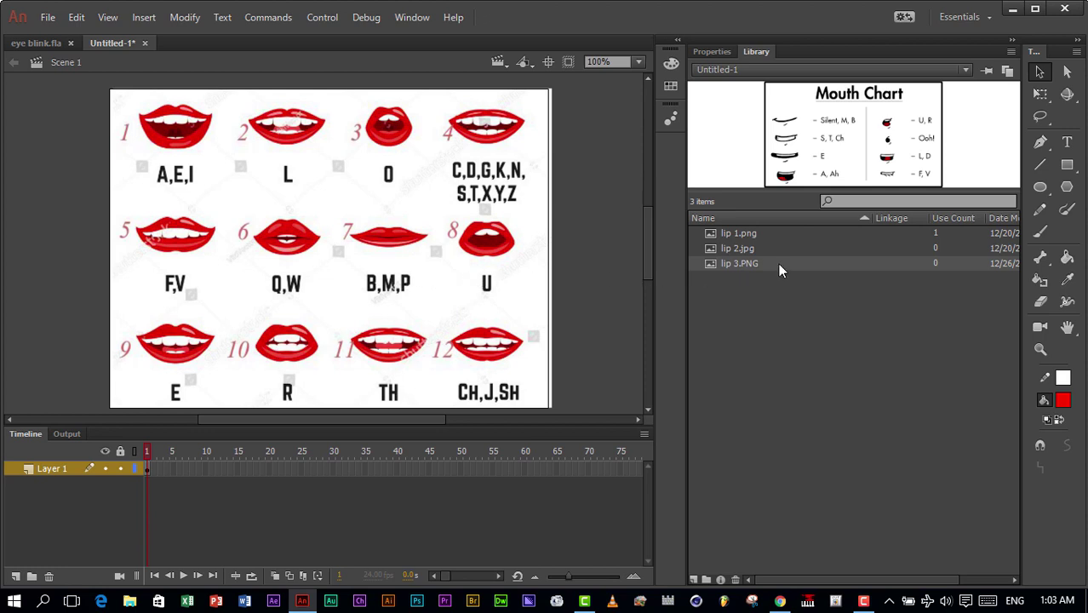
# Step: Place lip 2.jpg over the mouth chart, line it up with the stage, and delete that placed copy
pyautogui.click(731, 248)
pyautogui.moveTo(452, 262); pyautogui.dragTo(364, 268)
pyautogui.press('Right')
pyautogui.press('Right')
pyautogui.press('Right')
pyautogui.press('Right')
pyautogui.press('Right')
pyautogui.press('Right')
pyautogui.press('Right')
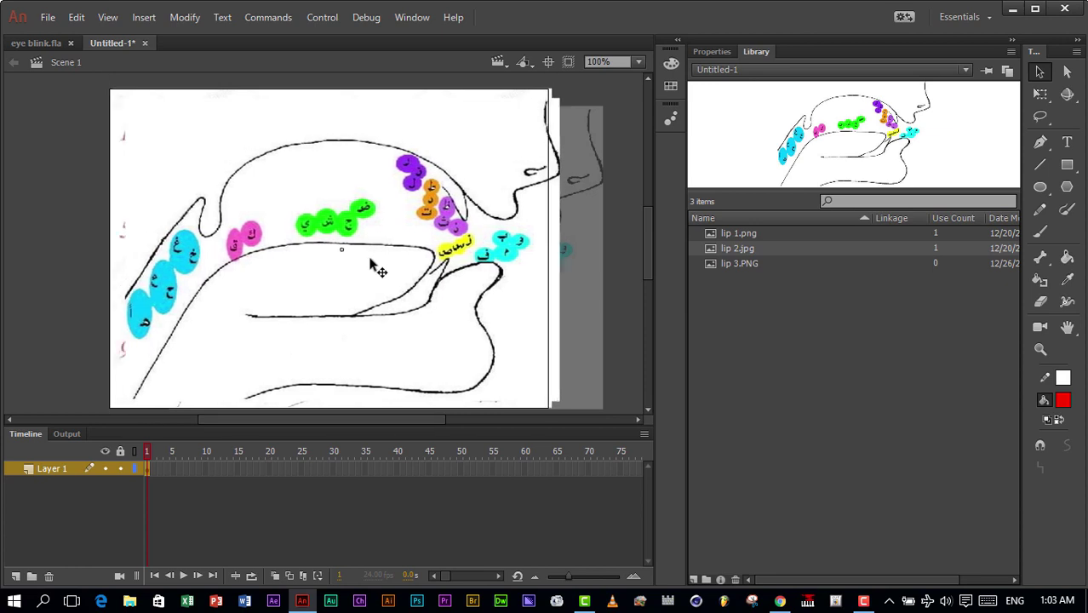
pyautogui.click(339, 268)
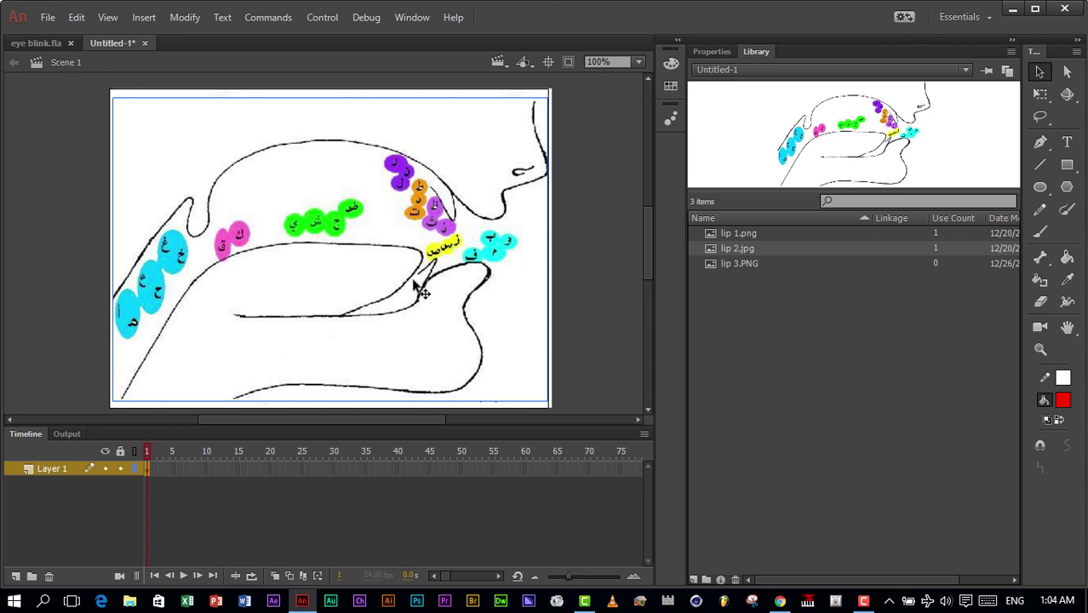
pyautogui.press('Delete')
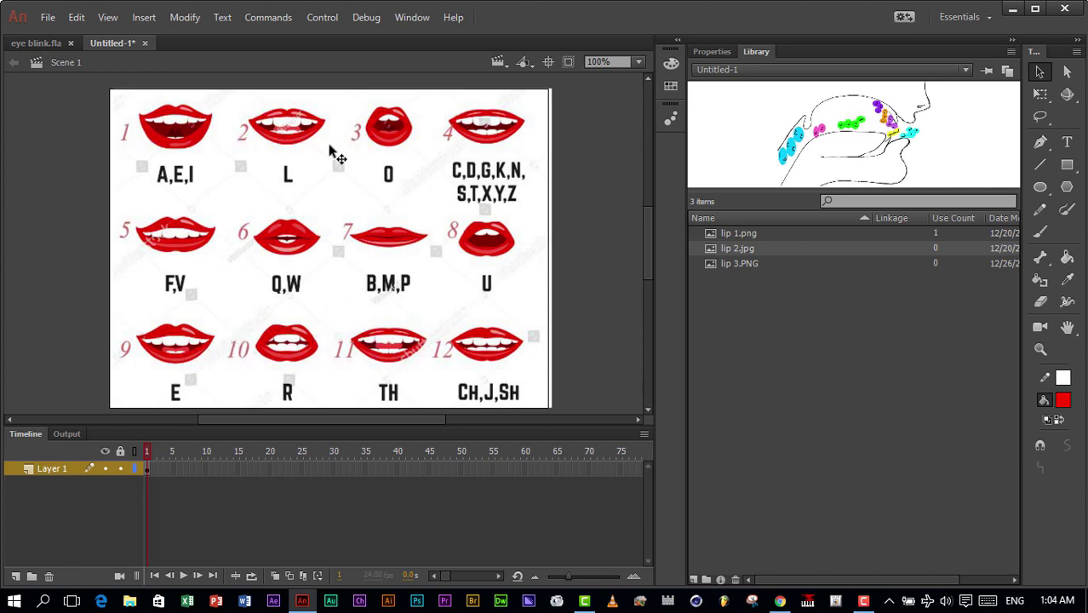
# Step: Display the Frame Picker panel
pyautogui.click(417, 19)
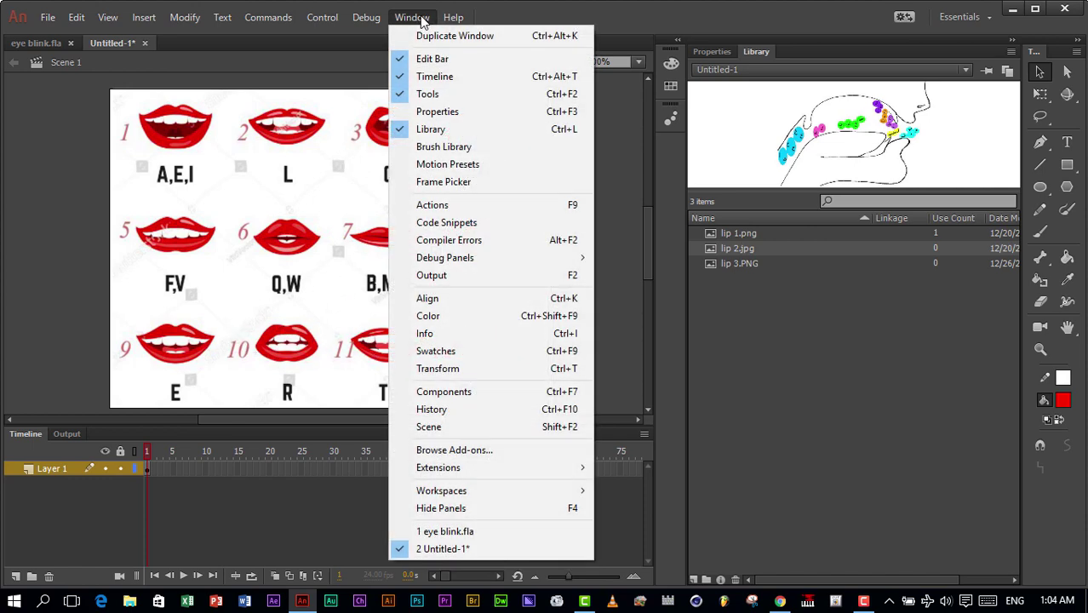
pyautogui.click(436, 183)
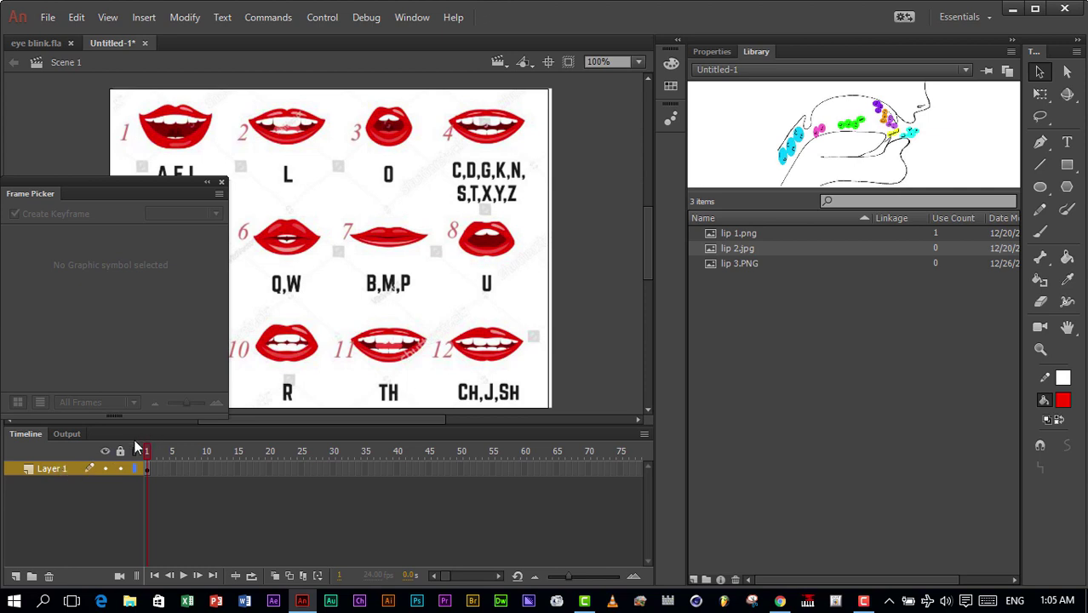
# Step: Dock the Frame Picker with the collapsed panels and delete the mouth chart from the stage
pyautogui.click(338, 290)
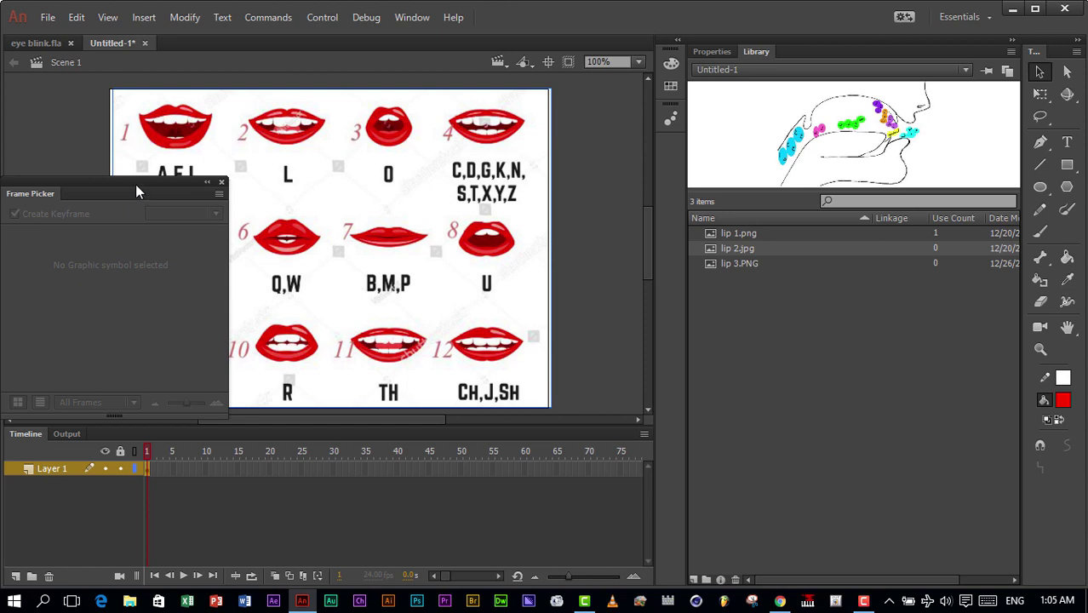
pyautogui.moveTo(135, 184); pyautogui.dragTo(660, 145)
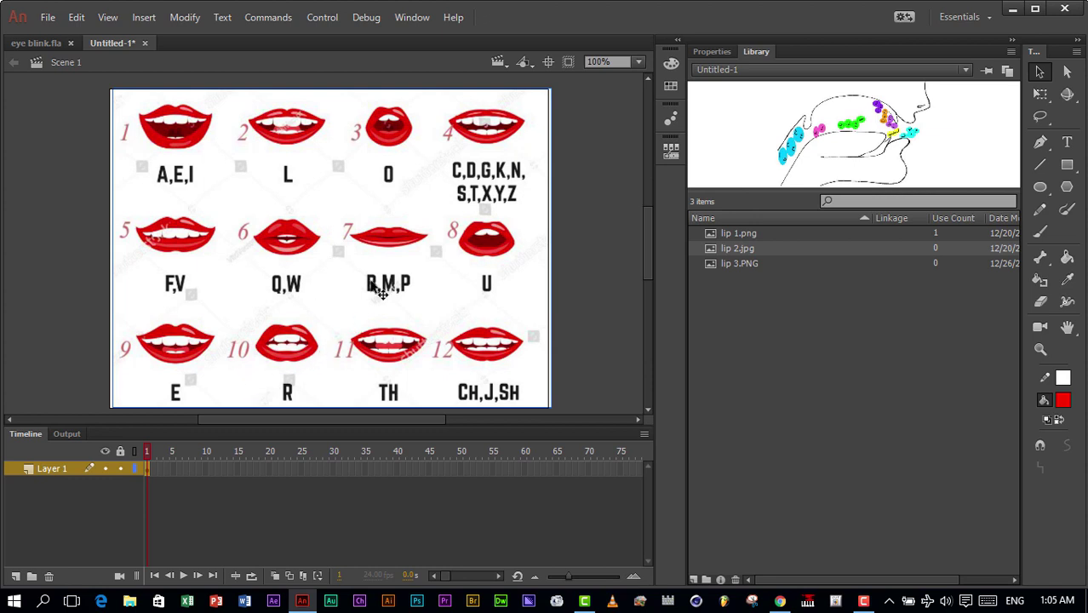
pyautogui.press('Delete')
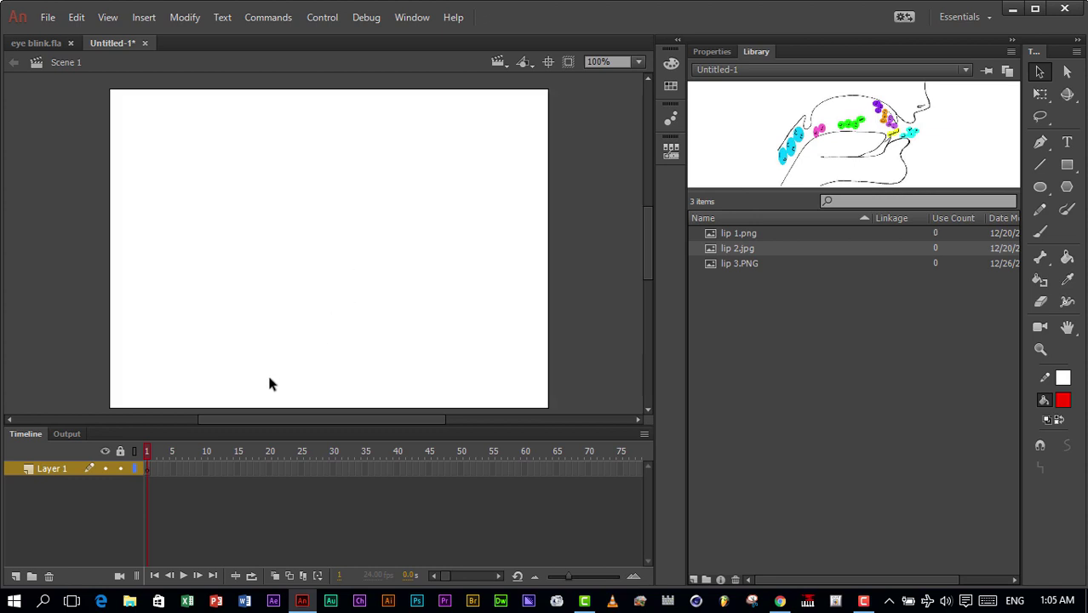
# Step: Preview lip 1.png in the library, enlarge the preview area, and briefly check the Frame Picker
pyautogui.click(737, 235)
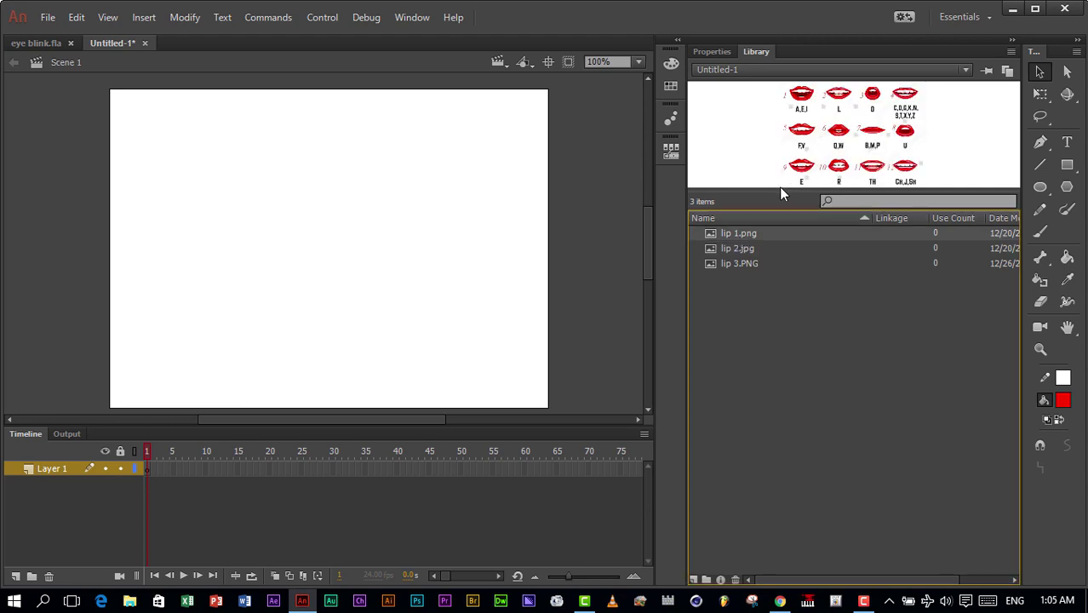
pyautogui.moveTo(775, 187); pyautogui.dragTo(767, 325)
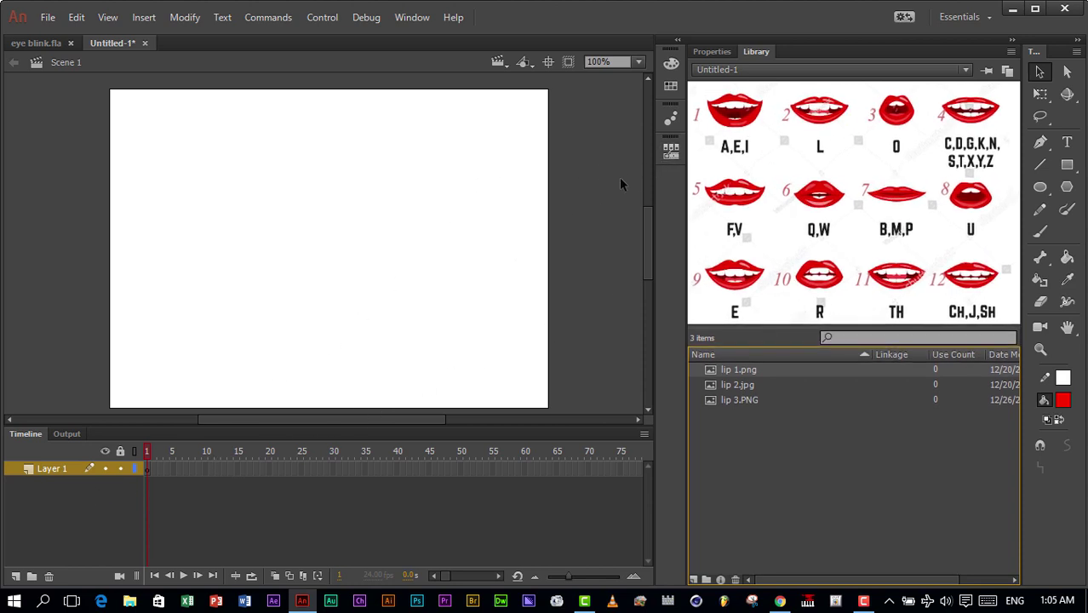
pyautogui.click(672, 151)
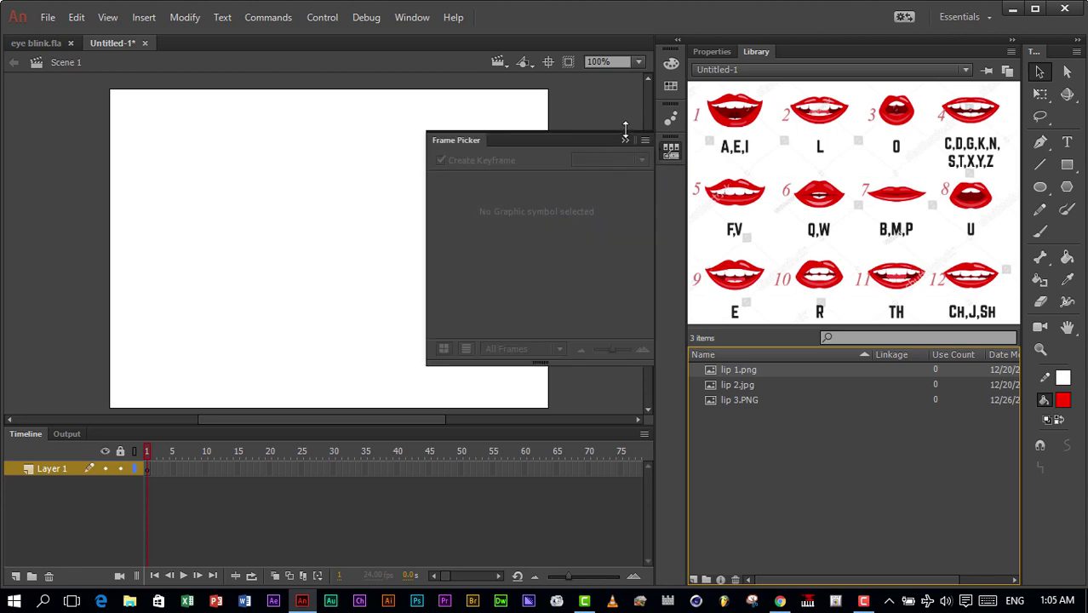
pyautogui.click(626, 140)
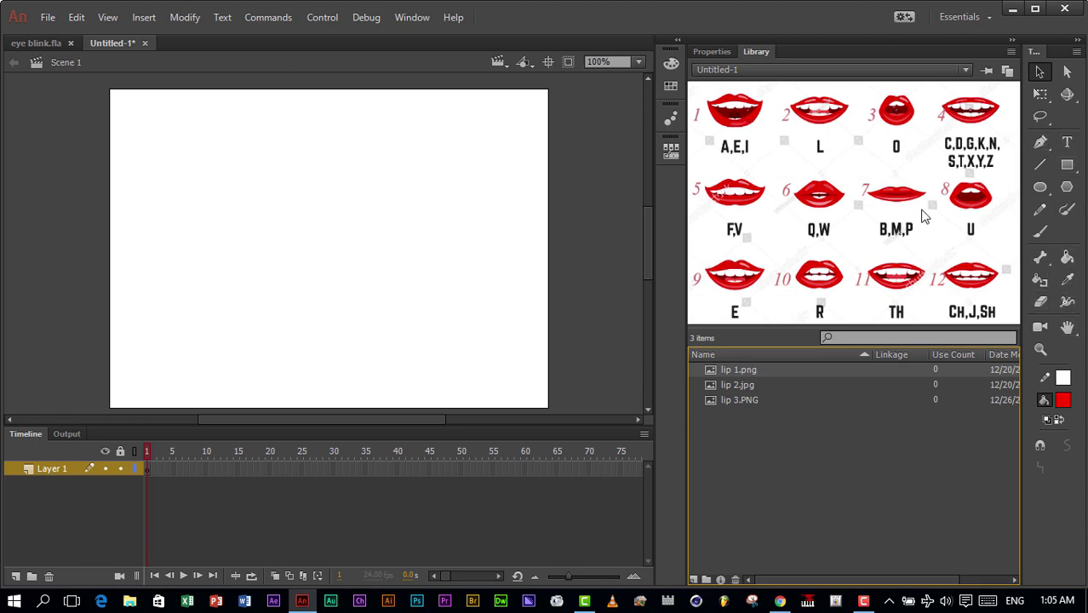
# Step: Brush the inner and outer outlines of a wide open mouth on the stage and fill the lips between them with red
pyautogui.click(1041, 231)
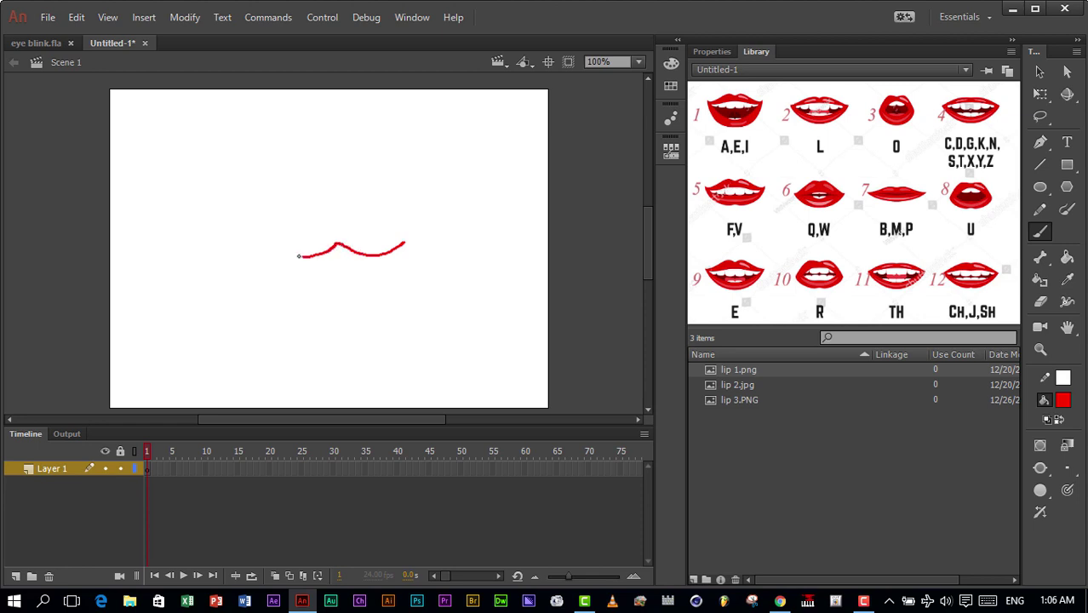
pyautogui.moveTo(204, 268)
pyautogui.mouseDown()
pyautogui.moveTo(283, 317)
pyautogui.moveTo(349, 310)
pyautogui.moveTo(381, 292)
pyautogui.moveTo(405, 269)
pyautogui.moveTo(409, 243)
pyautogui.moveTo(384, 251)
pyautogui.mouseUp()
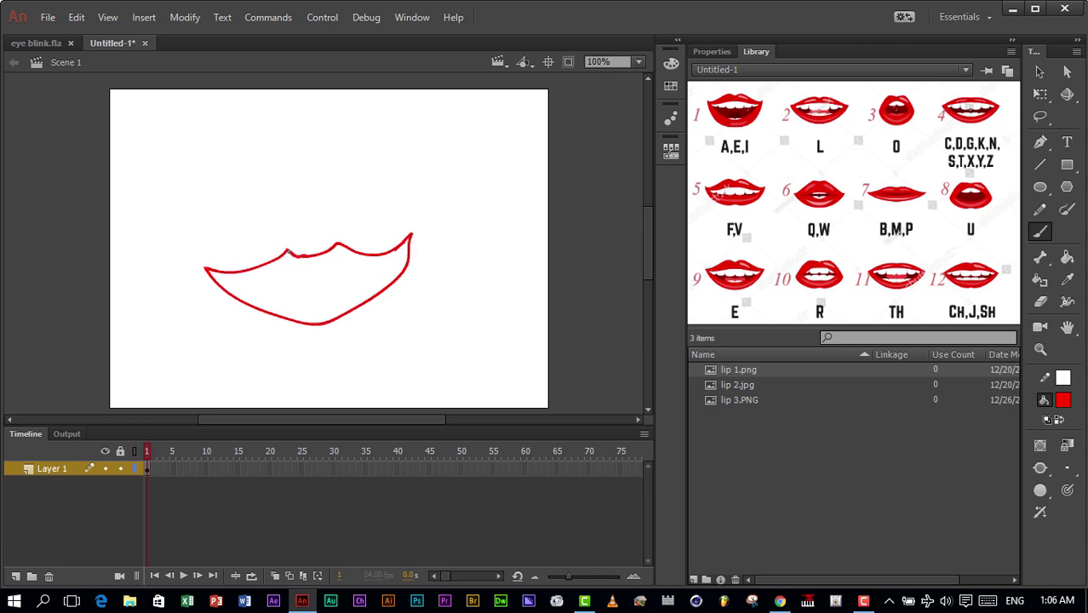
pyautogui.moveTo(415, 218)
pyautogui.mouseDown()
pyautogui.moveTo(353, 237)
pyautogui.moveTo(196, 229)
pyautogui.moveTo(216, 292)
pyautogui.moveTo(287, 329)
pyautogui.mouseUp()
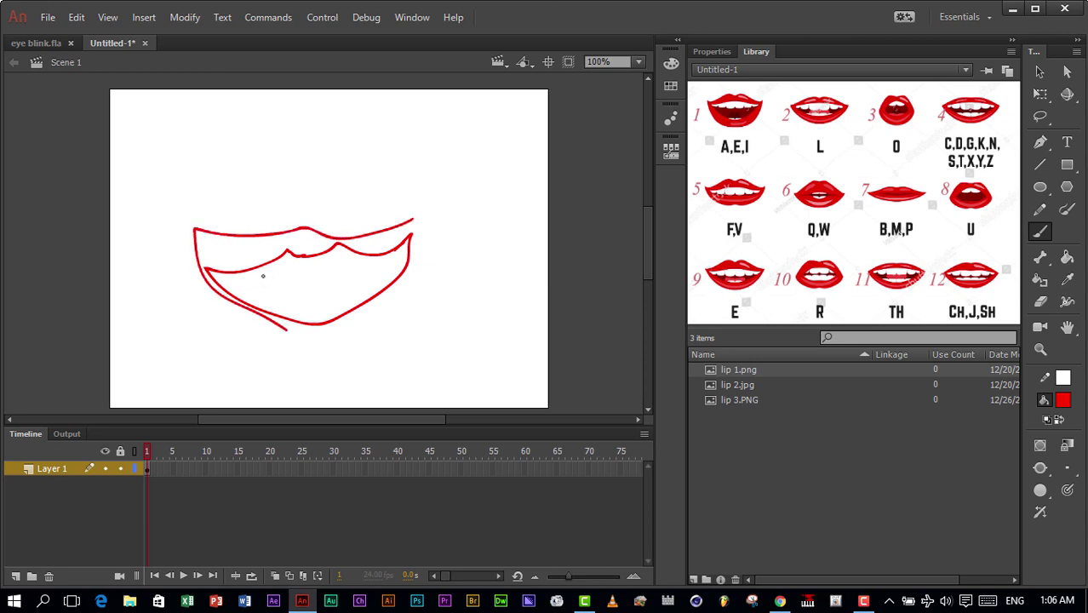
pyautogui.hotkey('ctrl', 'z')
pyautogui.hotkey('ctrl', 'z')
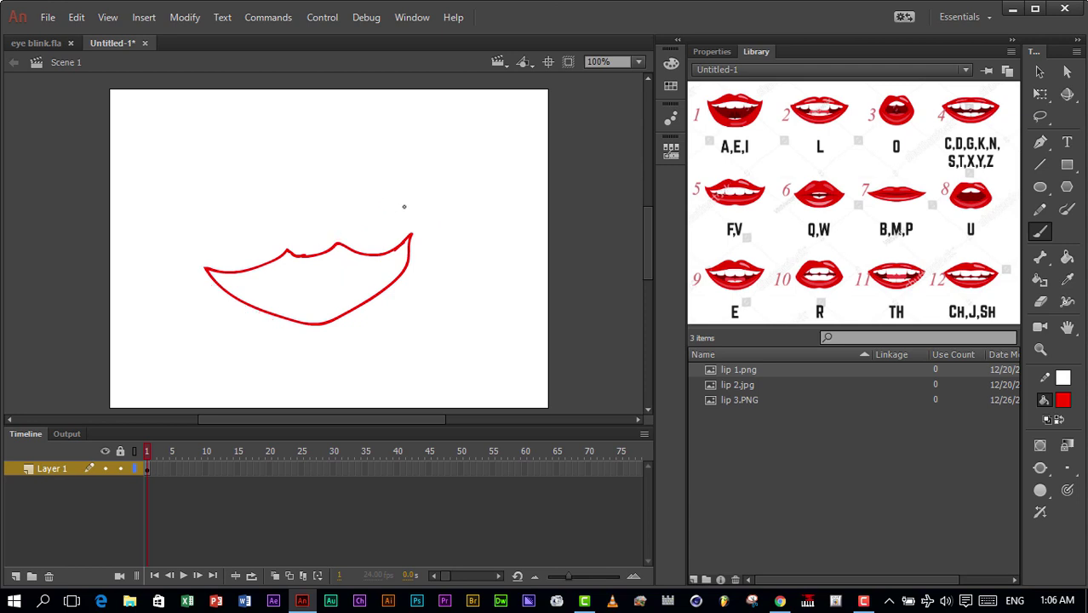
pyautogui.moveTo(421, 216)
pyautogui.mouseDown()
pyautogui.moveTo(205, 245)
pyautogui.moveTo(175, 268)
pyautogui.moveTo(239, 327)
pyautogui.moveTo(308, 345)
pyautogui.moveTo(378, 328)
pyautogui.moveTo(428, 266)
pyautogui.moveTo(426, 212)
pyautogui.mouseUp()
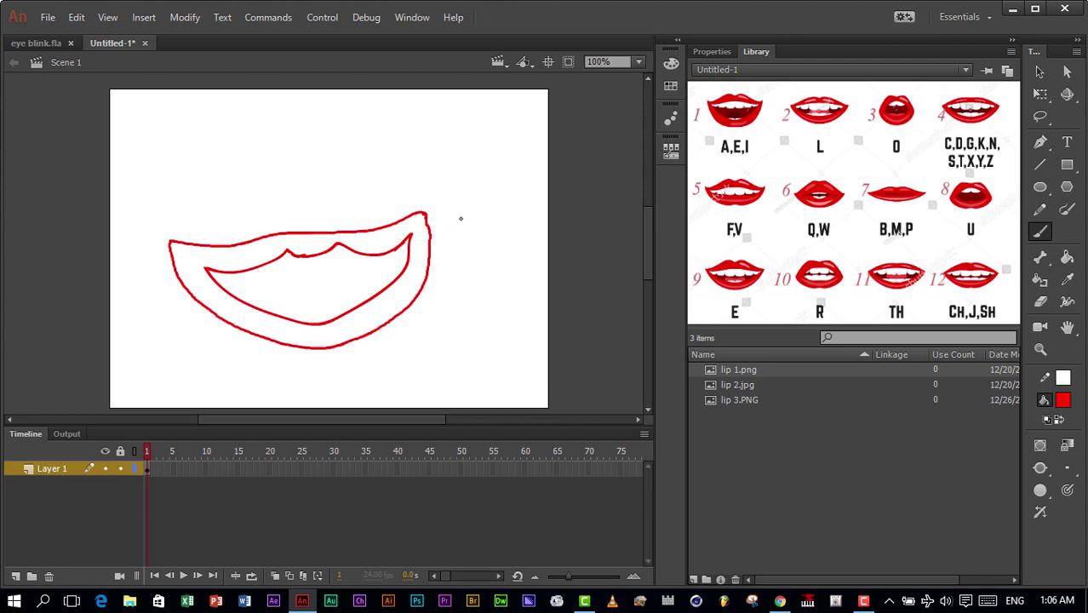
pyautogui.click(1067, 259)
pyautogui.click(399, 310)
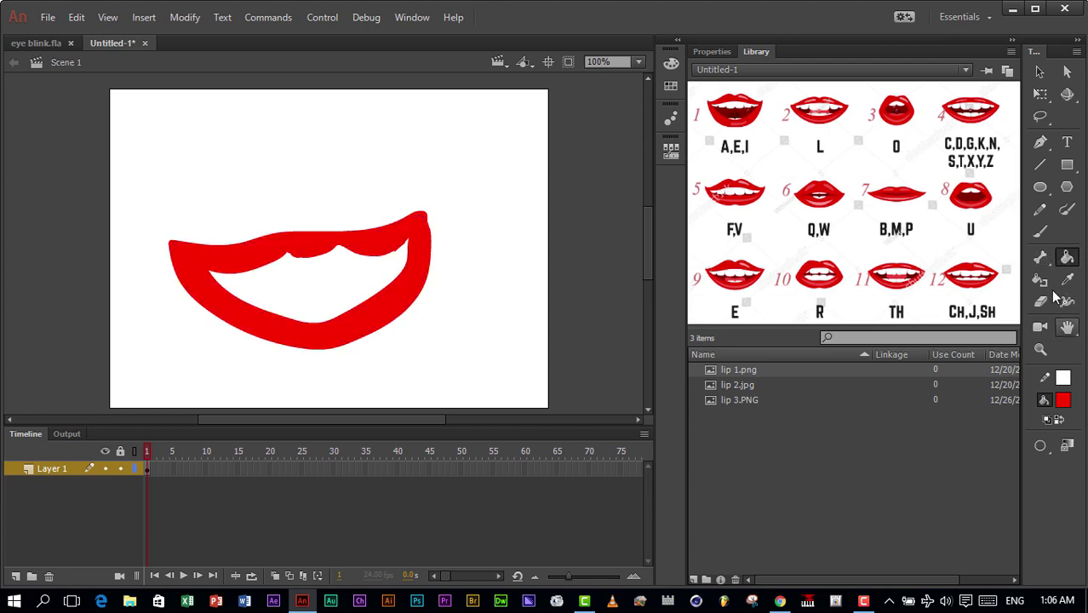
# Step: Set the brush to a white fill and Paint Behind mode, and paint the upper and lower teeth inside the mouth
pyautogui.click(1040, 232)
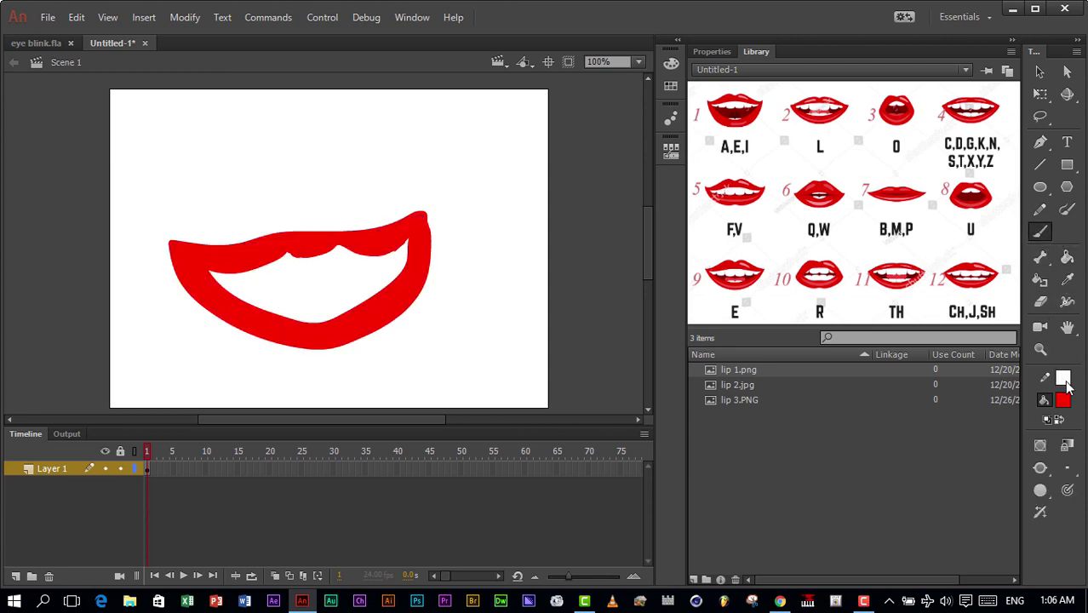
pyautogui.click(1064, 402)
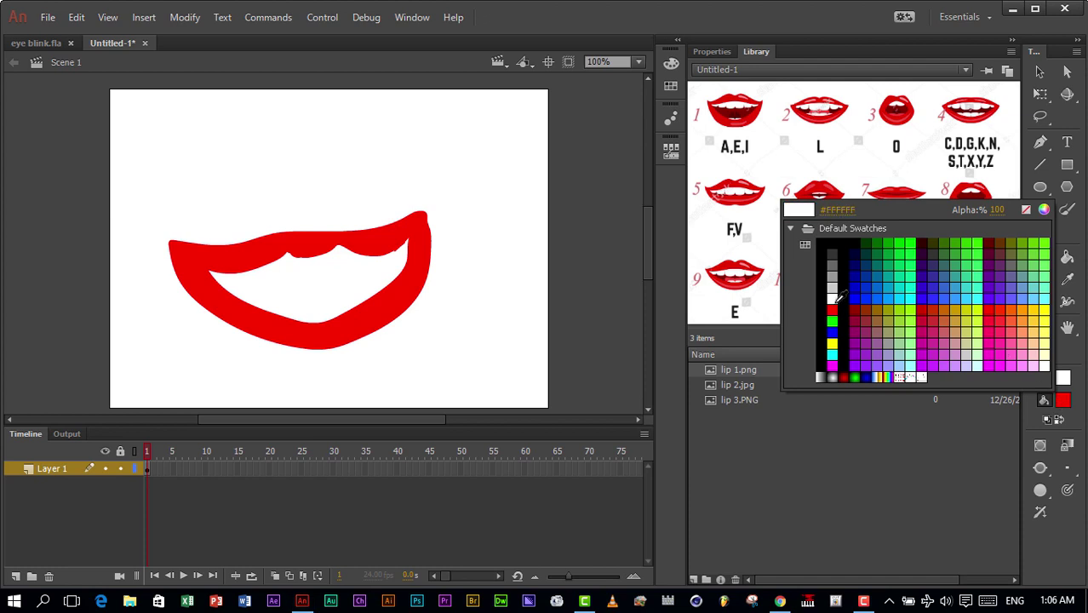
pyautogui.click(832, 297)
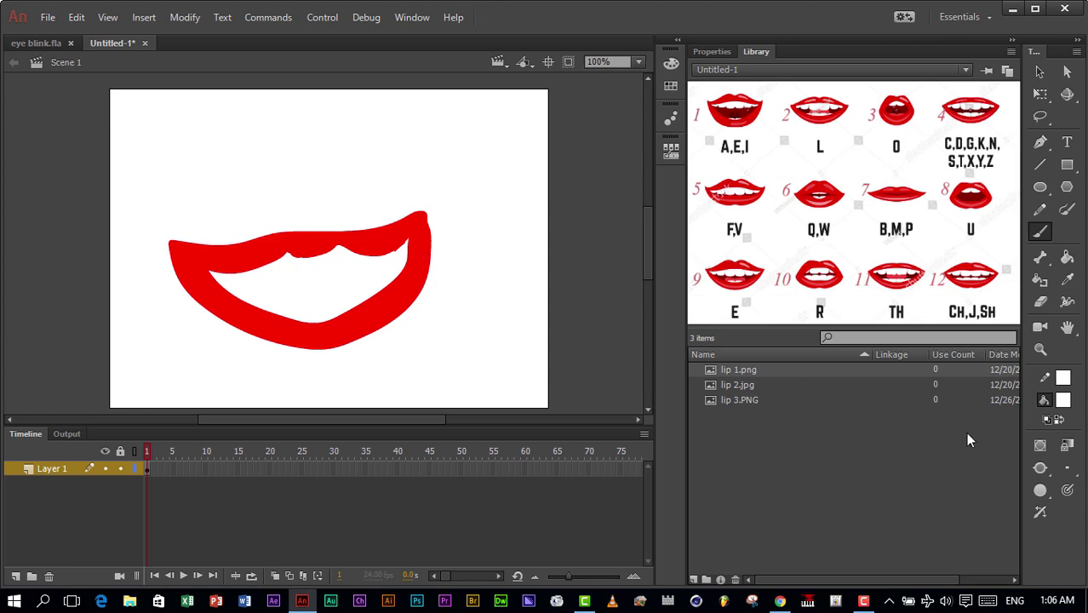
pyautogui.click(1040, 467)
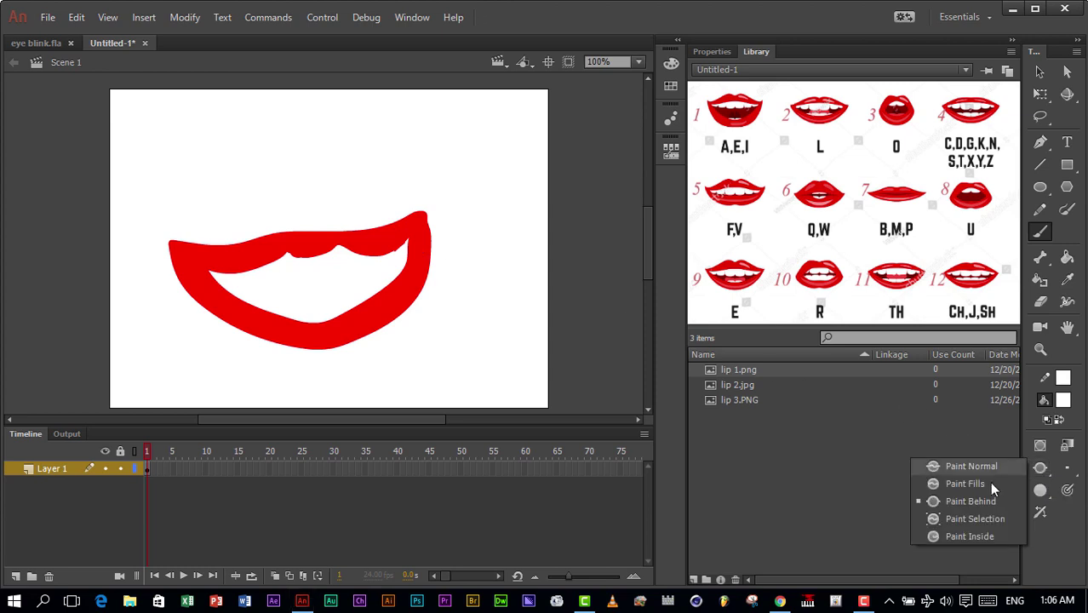
pyautogui.click(977, 501)
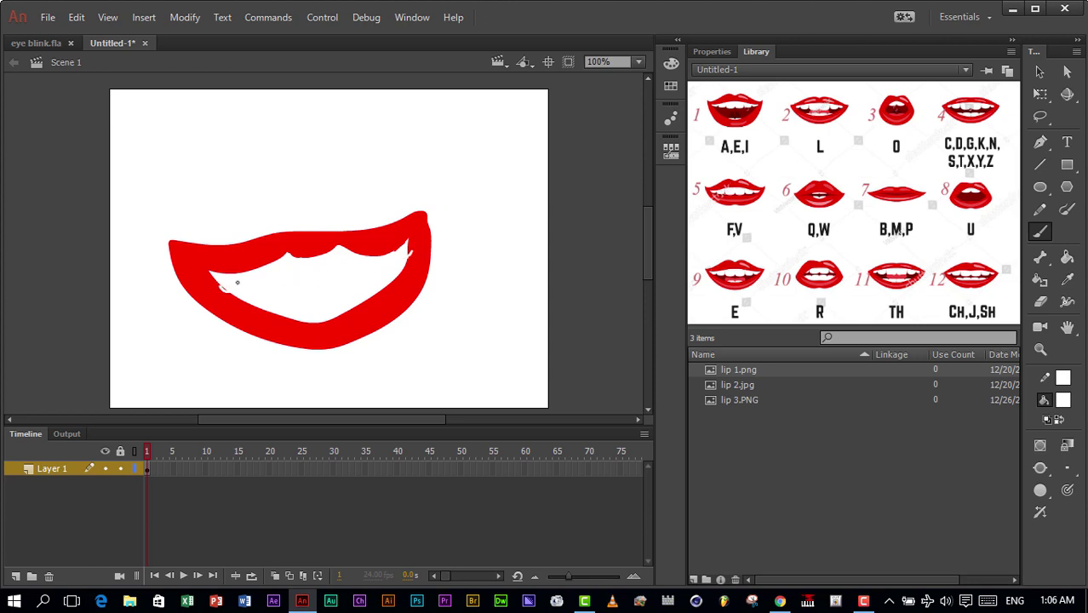
pyautogui.moveTo(237, 282); pyautogui.dragTo(352, 300)
# Step: Fill the mouth opening between the teeth with dark grey #333333 and set the fill colour back to white
pyautogui.click(1063, 401)
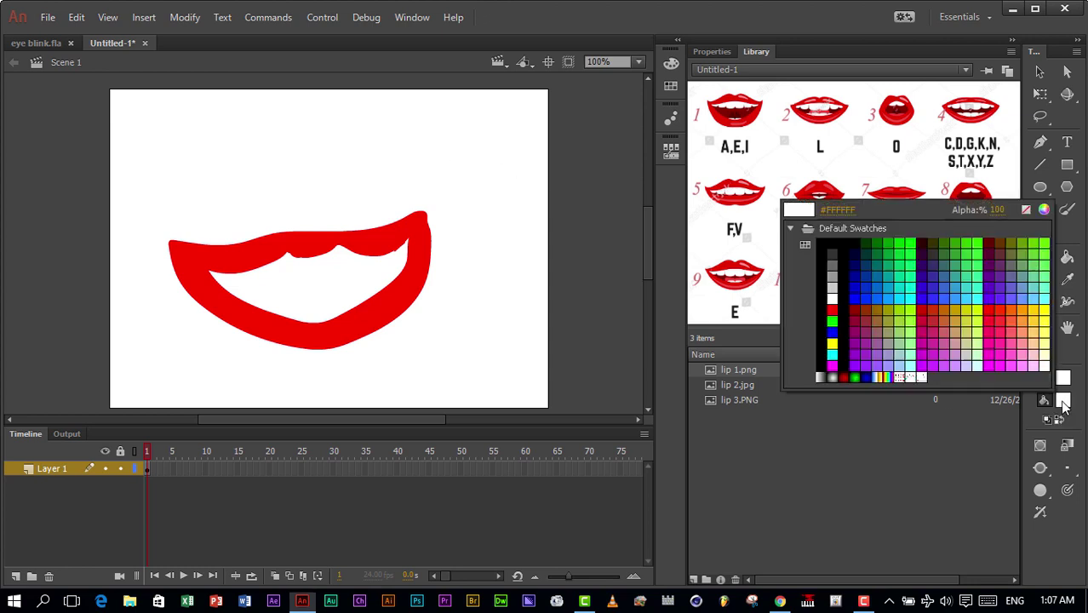
pyautogui.click(839, 246)
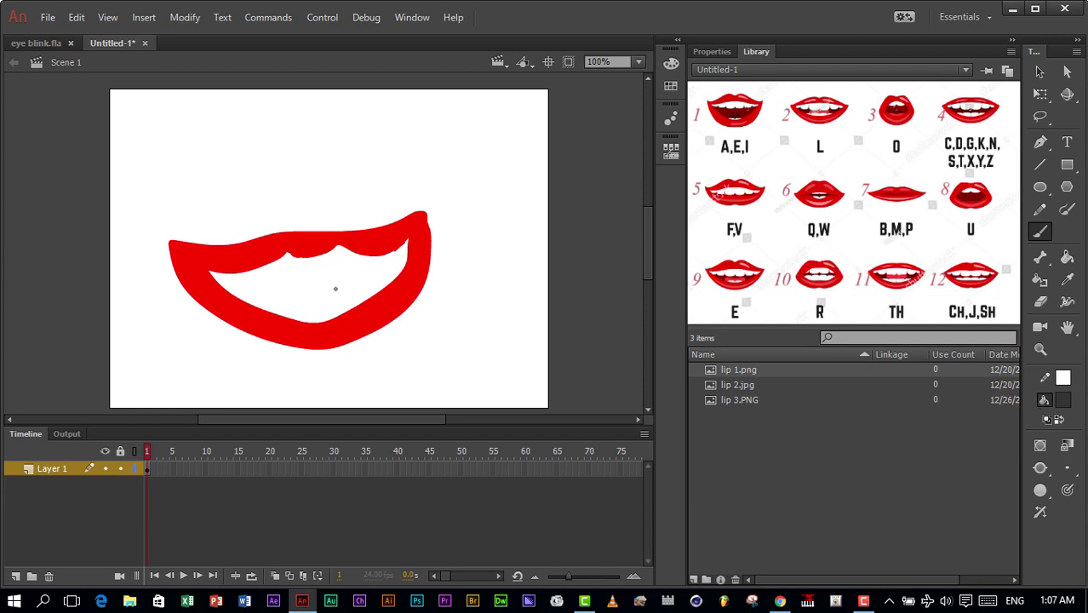
pyautogui.click(1067, 256)
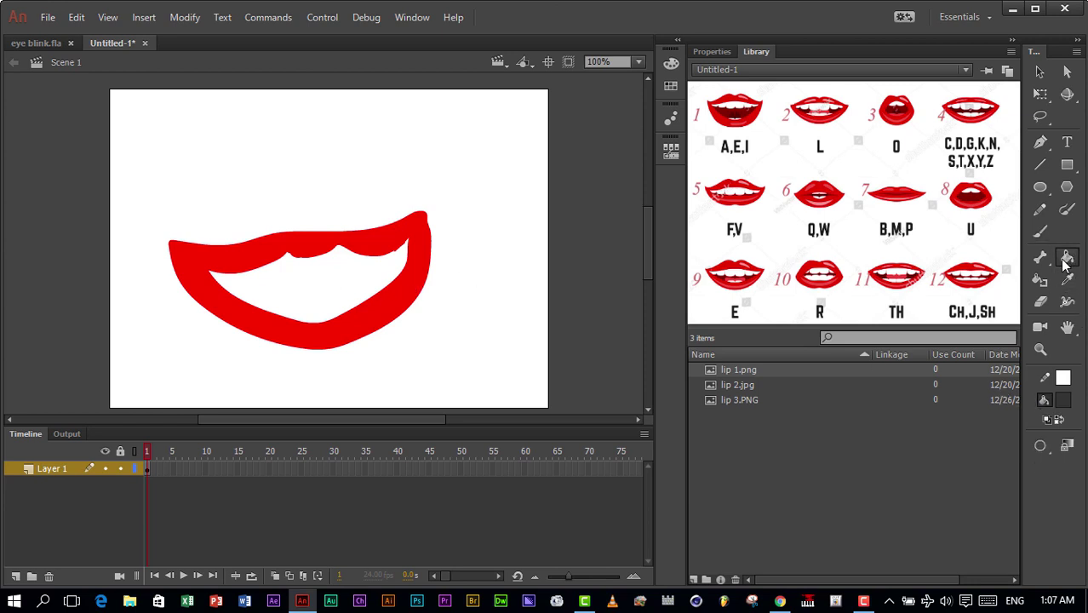
pyautogui.click(323, 290)
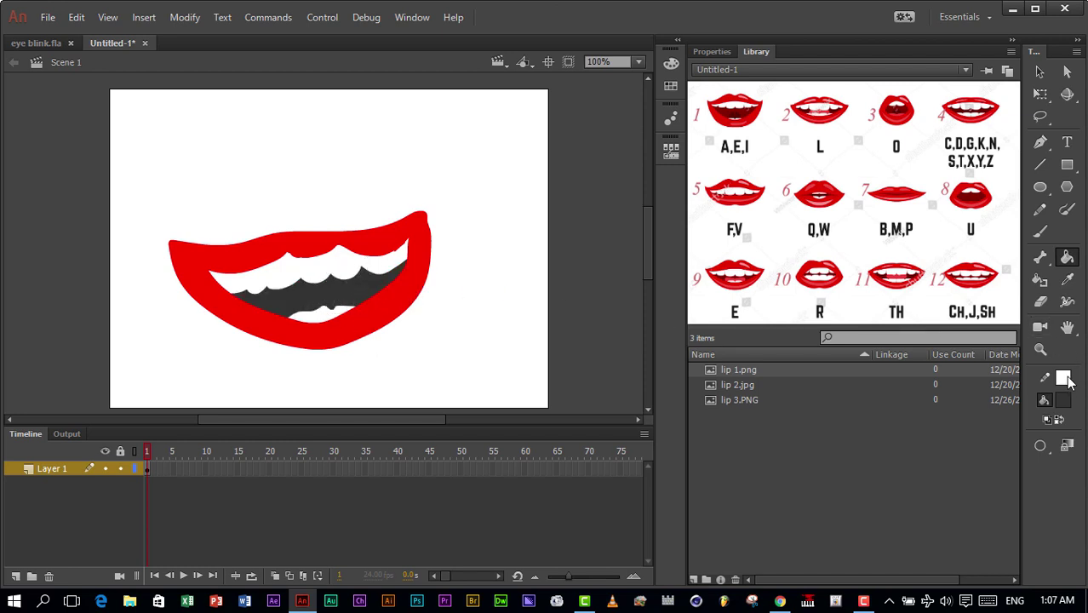
pyautogui.click(1063, 400)
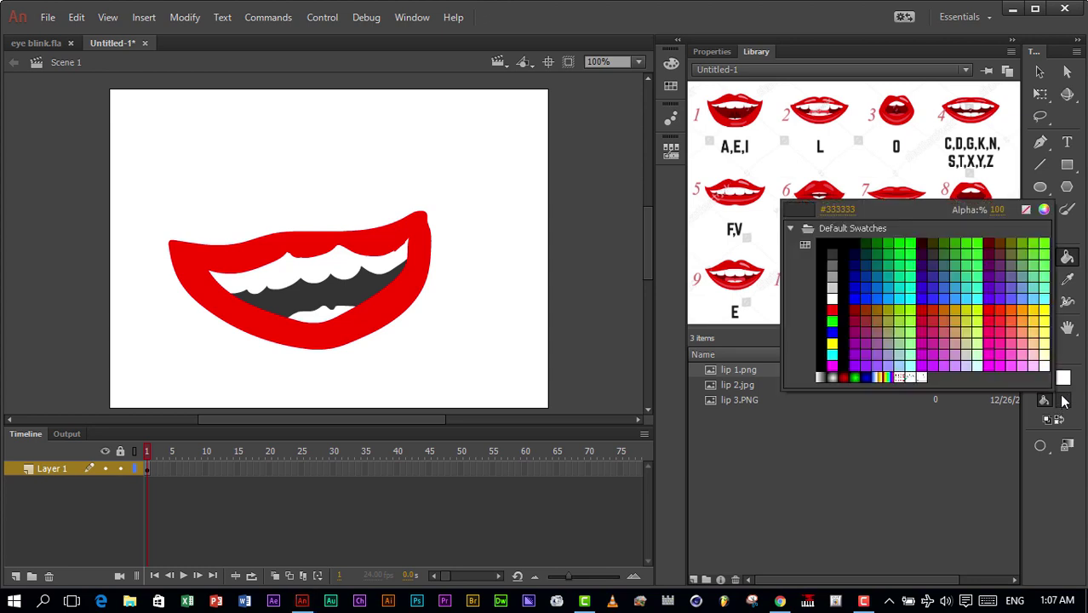
pyautogui.click(833, 299)
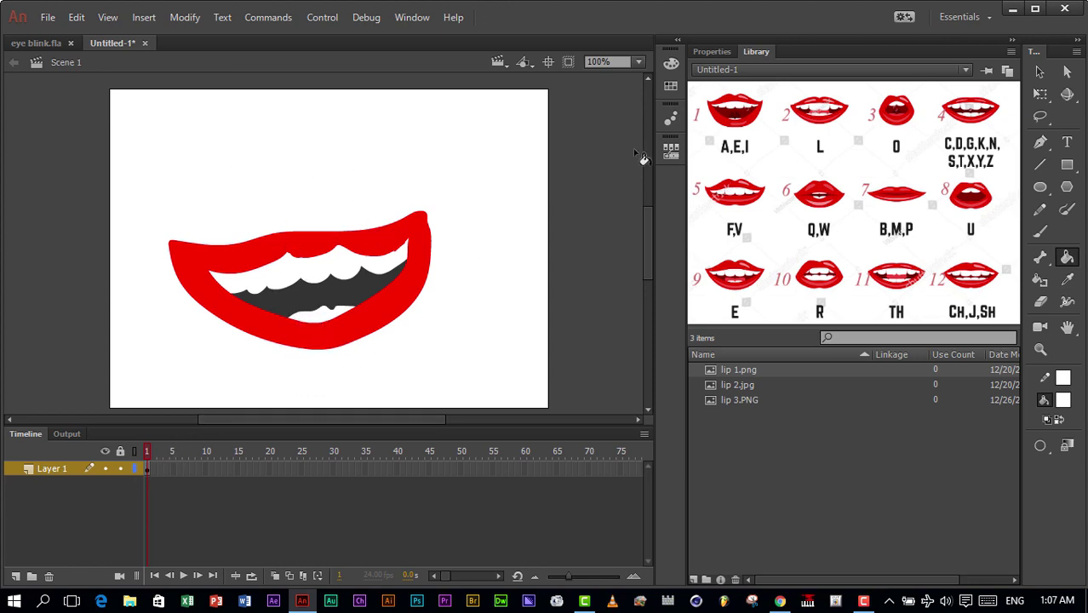
# Step: Check the Frame Picker, select the whole mouth drawing, and convert it to a Graphic symbol
pyautogui.click(671, 154)
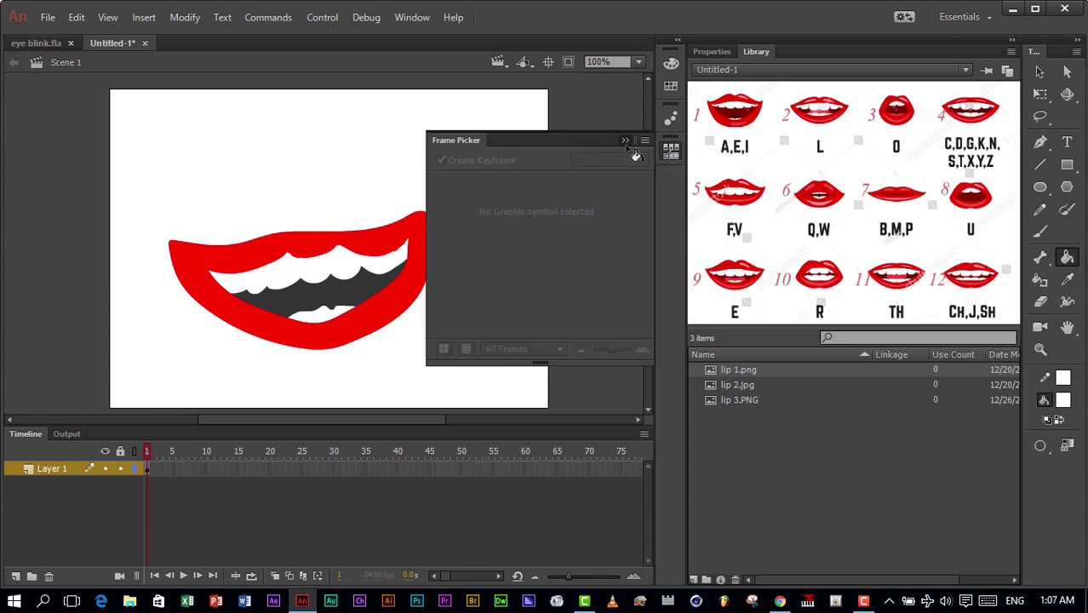
pyautogui.click(626, 142)
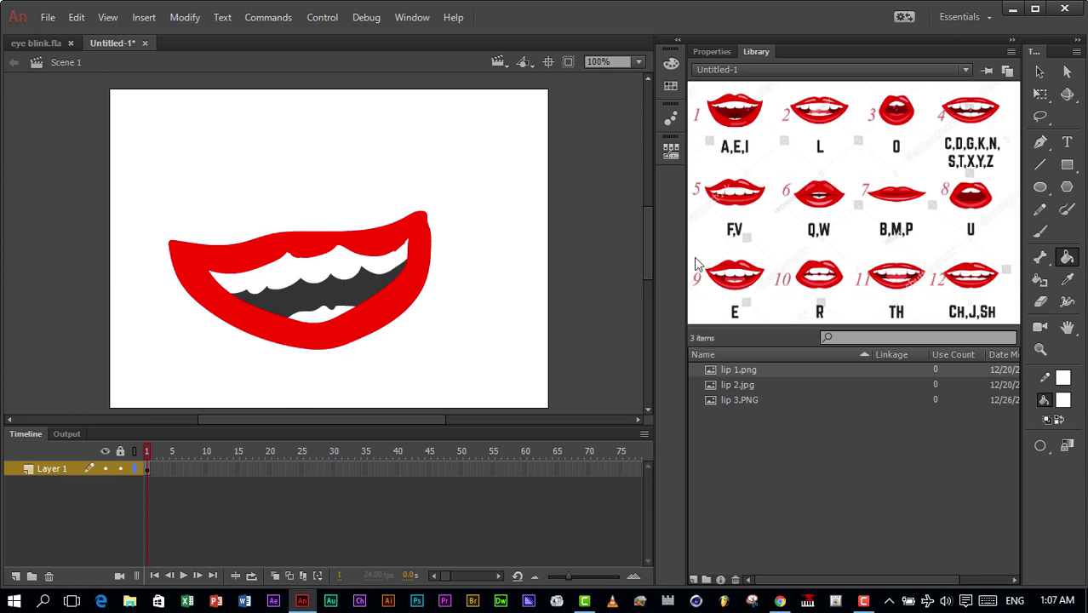
pyautogui.click(1043, 76)
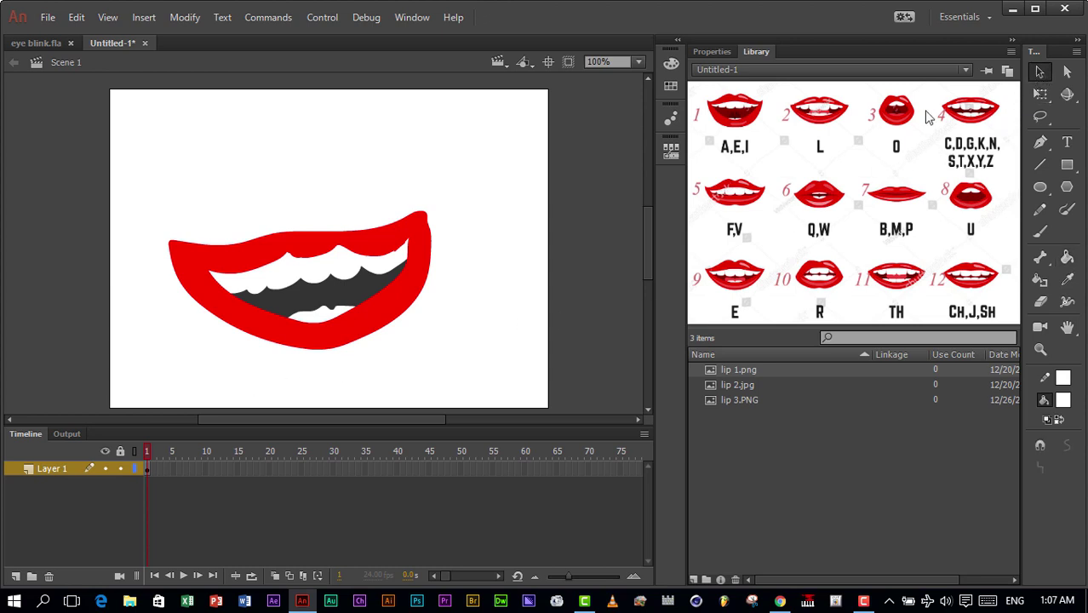
pyautogui.moveTo(487, 181); pyautogui.dragTo(125, 373)
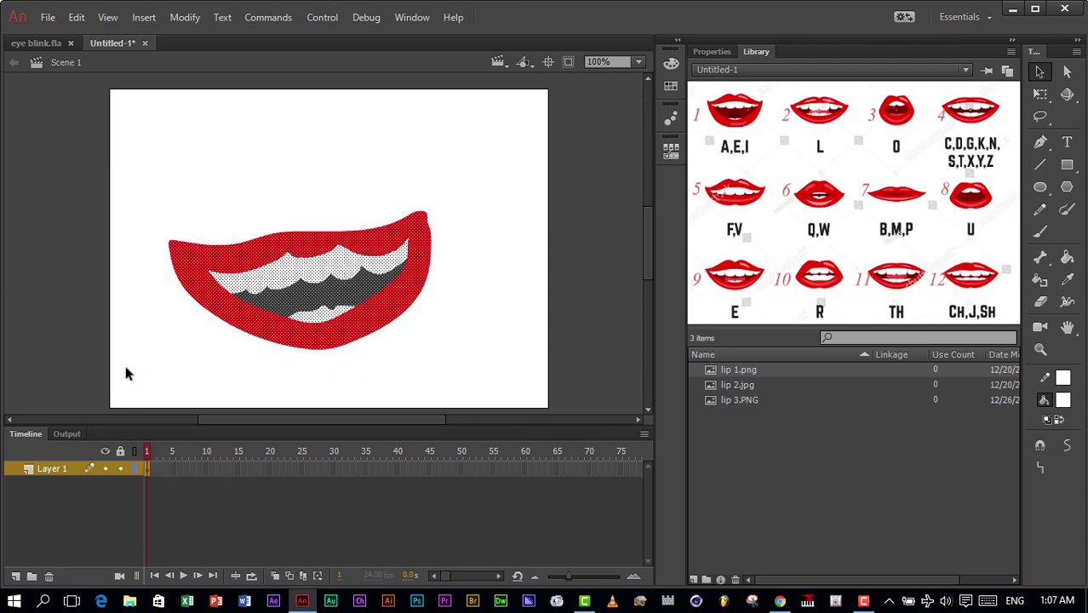
pyautogui.press('F8')
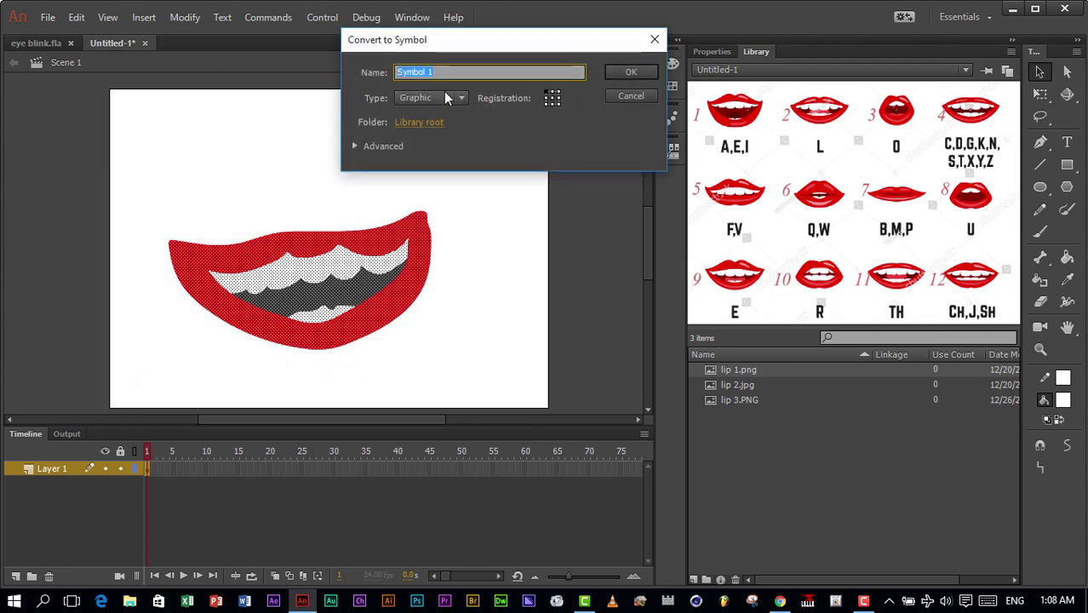
pyautogui.click(463, 97)
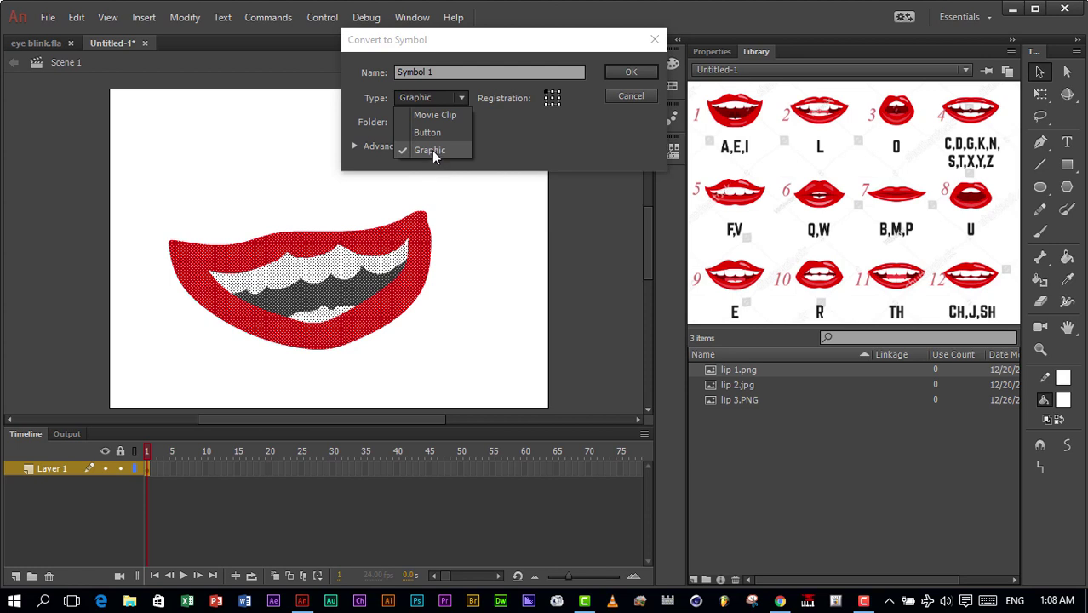
pyautogui.click(431, 150)
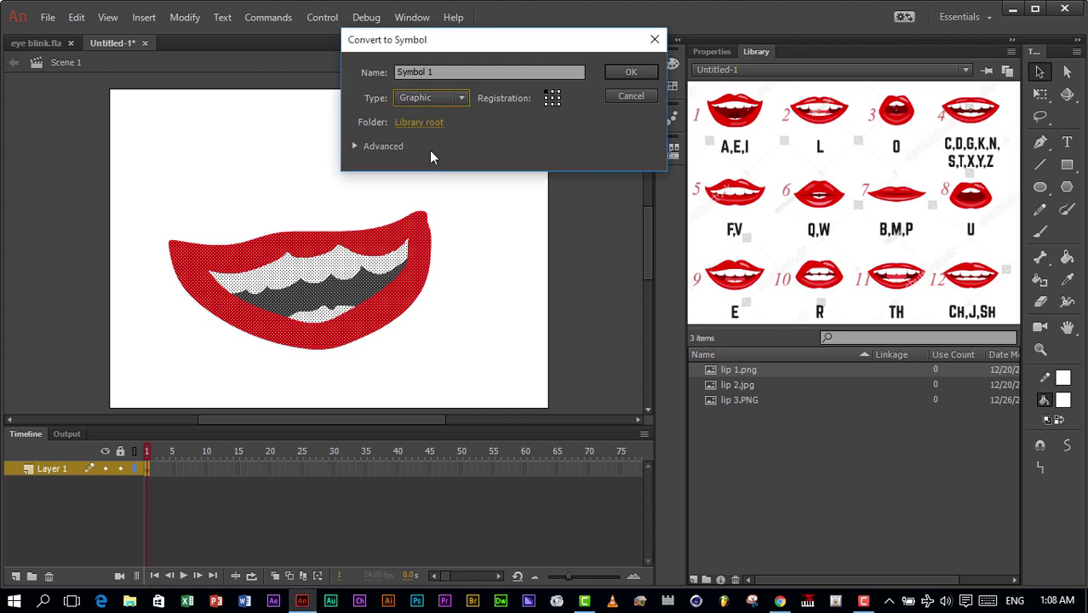
pyautogui.click(631, 72)
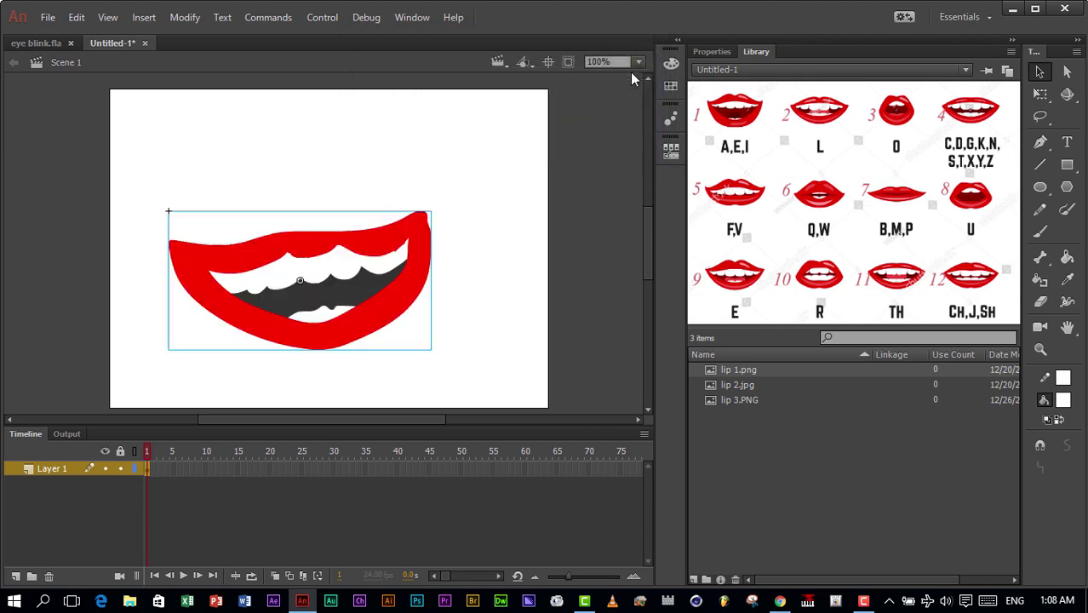
# Step: View the mouth symbol's frame in the Frame Picker, collapse the panel, and open the symbol for editing
pyautogui.click(671, 152)
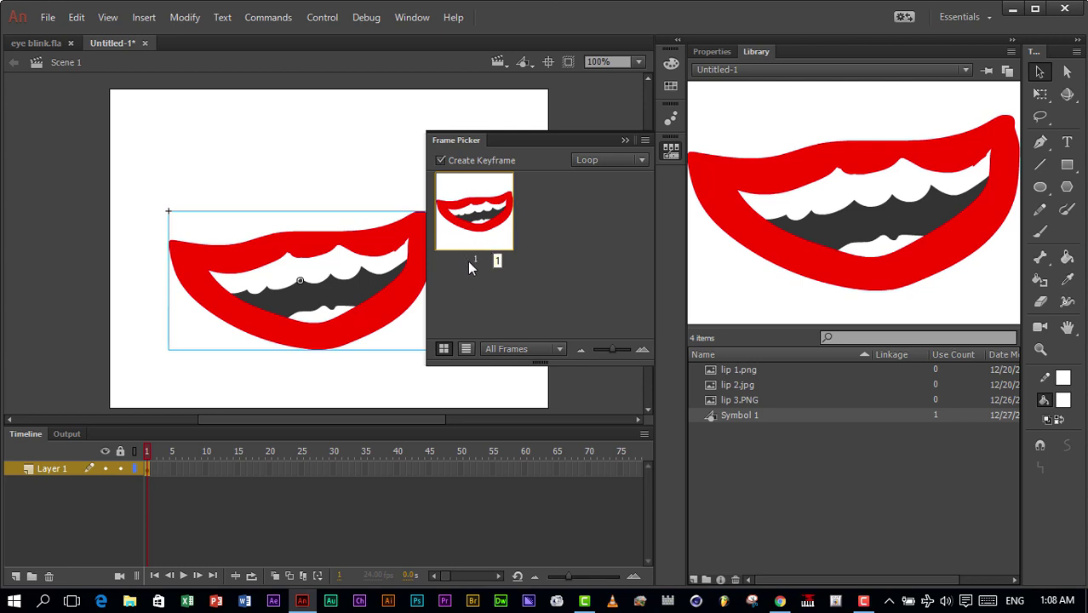
pyautogui.click(539, 109)
pyautogui.click(337, 279)
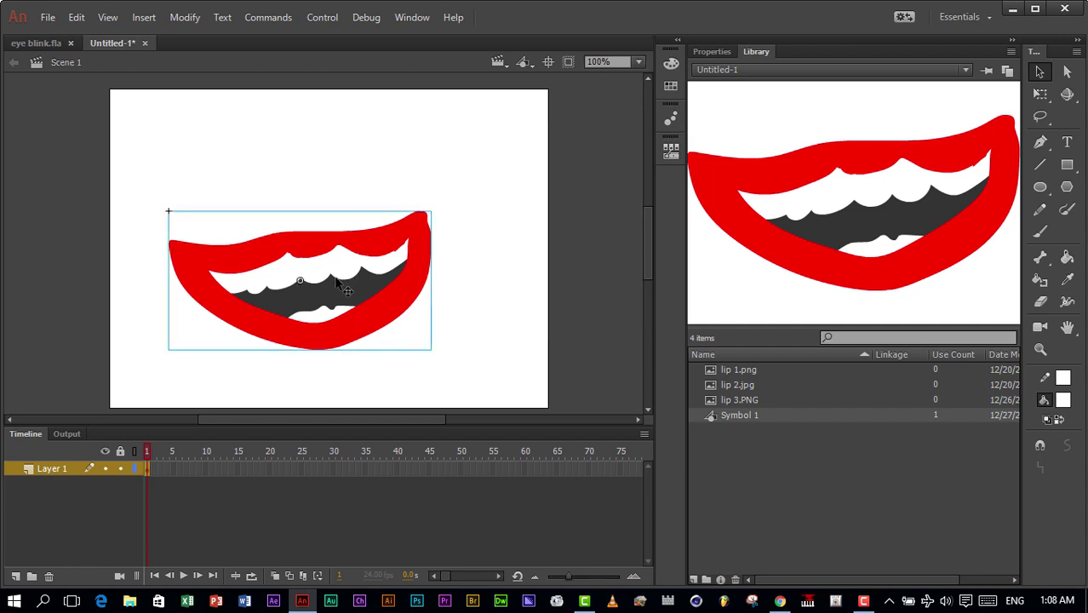
pyautogui.doubleClick(374, 304)
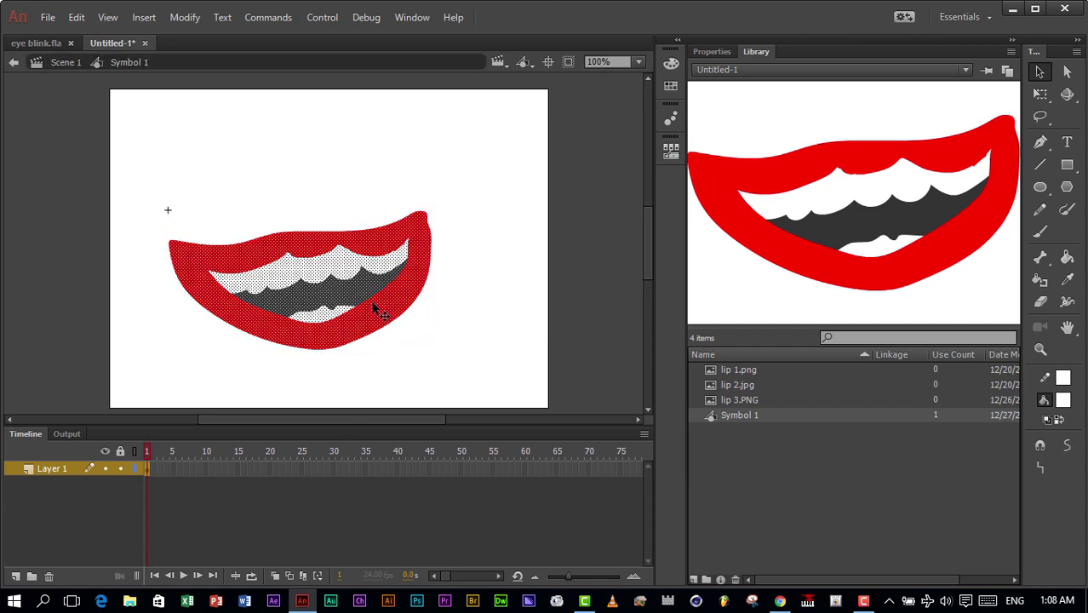
# Step: Insert a blank keyframe at frame 2 with onion skinning on, and preview the lip 1.png reference chart in the Library
pyautogui.click(154, 471)
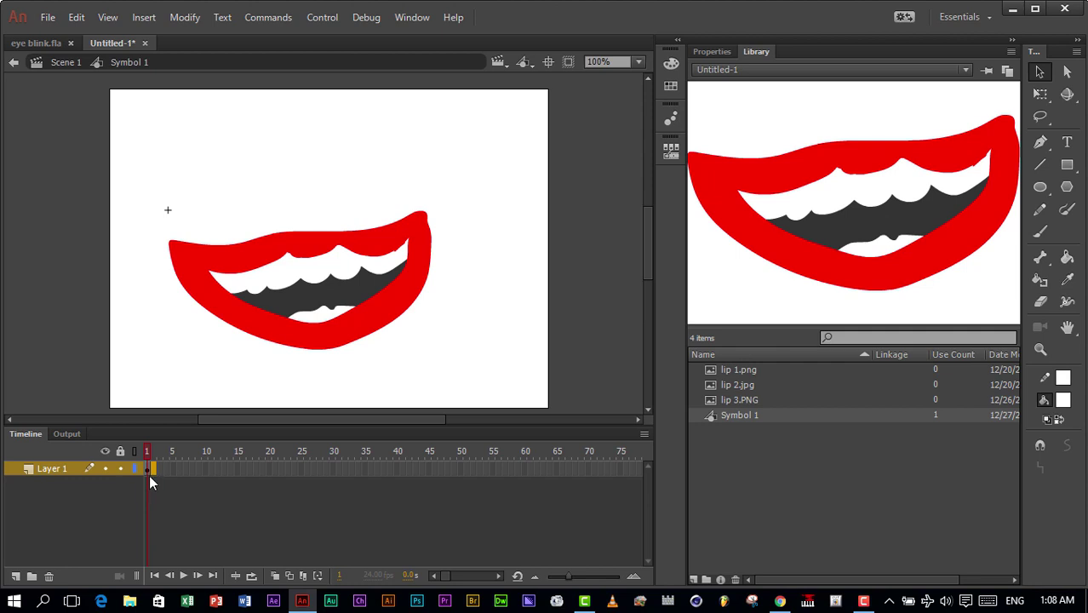
pyautogui.click(150, 473)
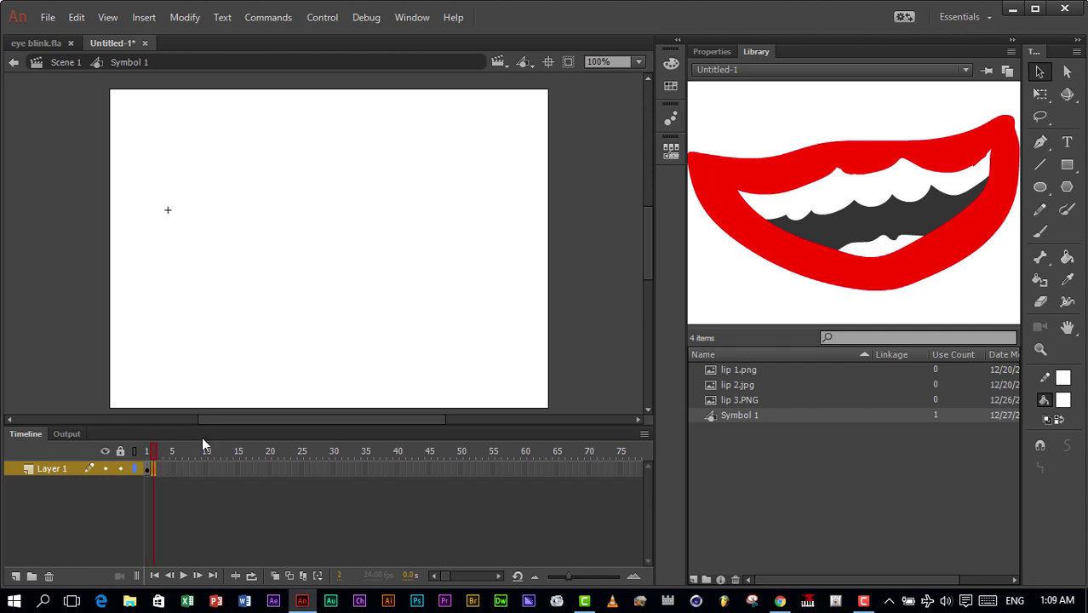
pyautogui.click(275, 576)
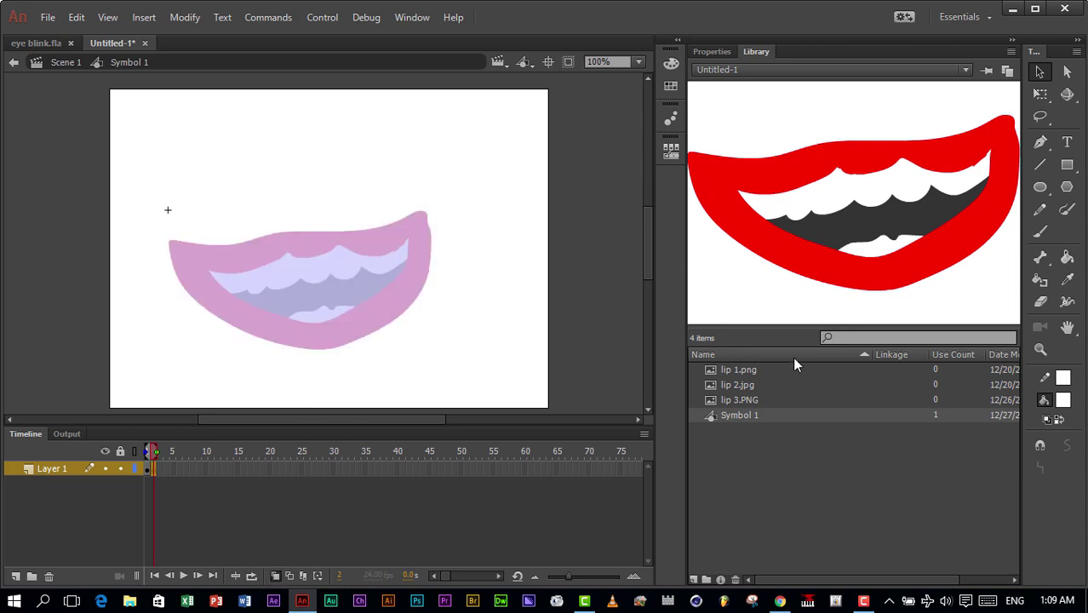
pyautogui.click(733, 371)
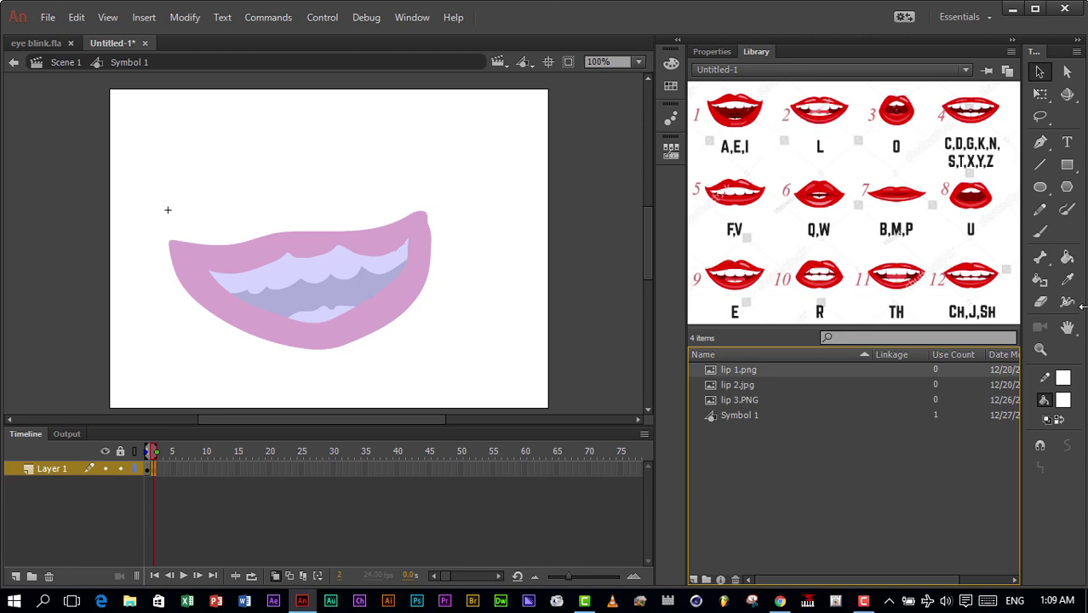
# Step: Paint the inner and outer lip outlines of the L mouth with a red brush and fill the lips red
pyautogui.click(1041, 233)
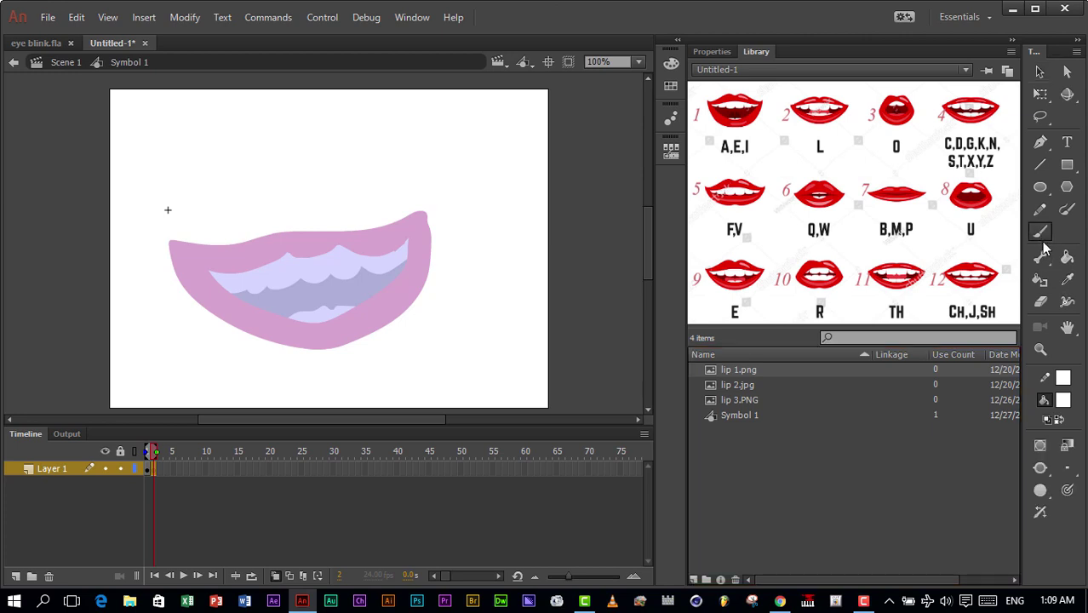
pyautogui.click(1063, 400)
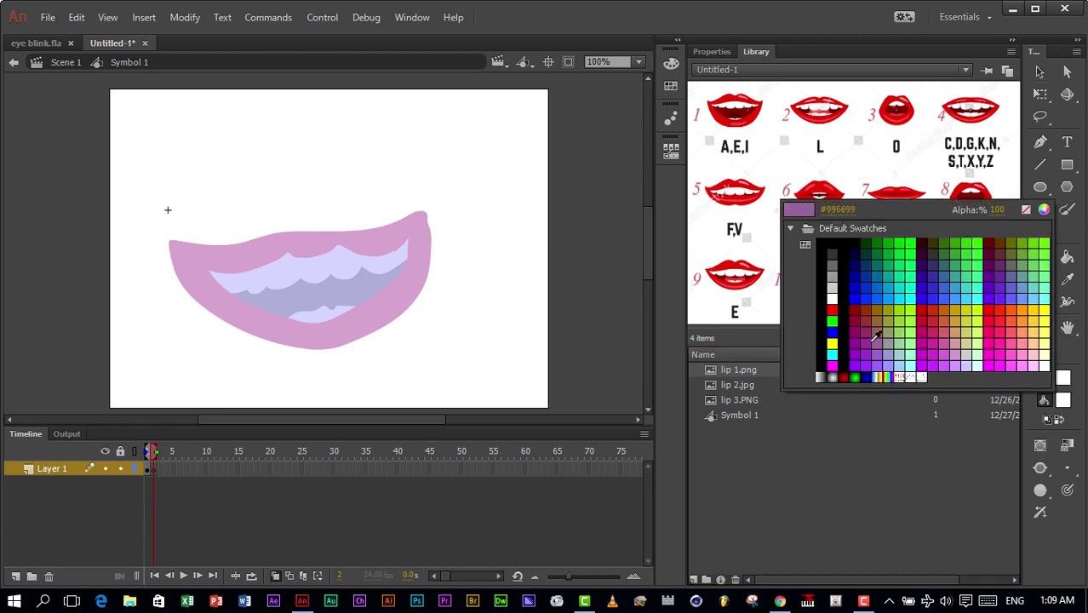
pyautogui.click(833, 310)
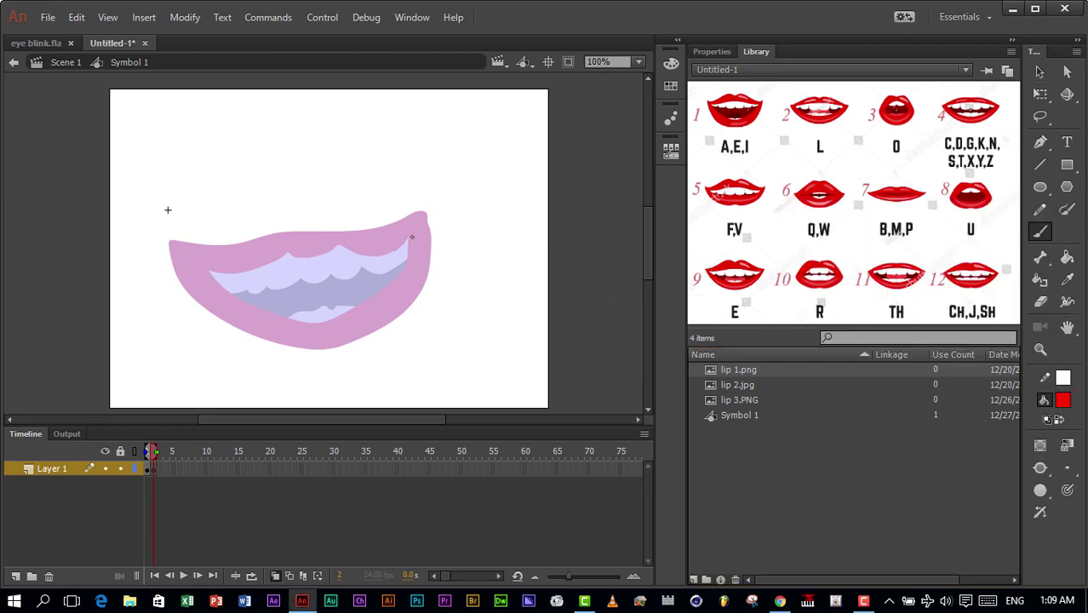
pyautogui.moveTo(436, 232)
pyautogui.mouseDown()
pyautogui.moveTo(347, 253)
pyautogui.moveTo(184, 235)
pyautogui.mouseUp()
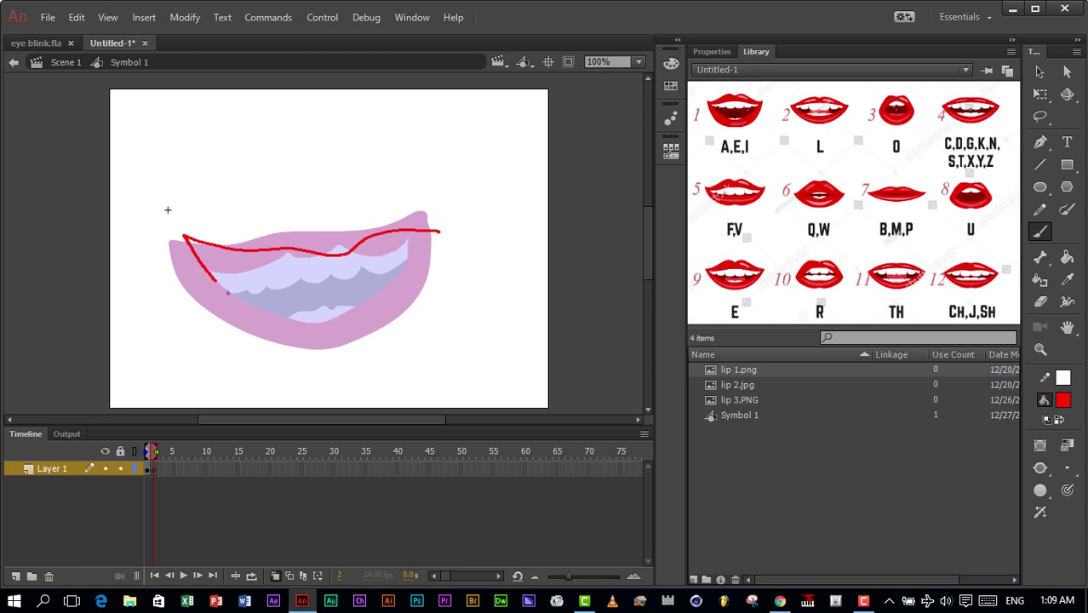
pyautogui.moveTo(228, 293)
pyautogui.mouseDown()
pyautogui.moveTo(307, 327)
pyautogui.moveTo(388, 303)
pyautogui.moveTo(452, 231)
pyautogui.moveTo(332, 213)
pyautogui.moveTo(187, 217)
pyautogui.moveTo(204, 290)
pyautogui.moveTo(265, 329)
pyautogui.moveTo(349, 357)
pyautogui.moveTo(420, 327)
pyautogui.moveTo(468, 265)
pyautogui.moveTo(484, 224)
pyautogui.moveTo(459, 213)
pyautogui.mouseUp()
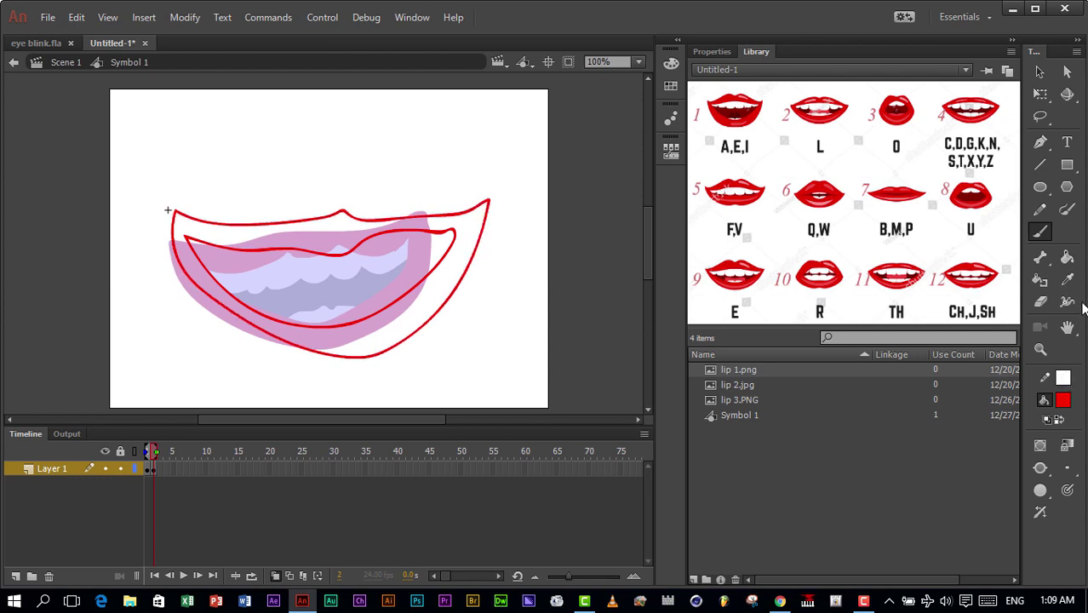
pyautogui.click(1067, 257)
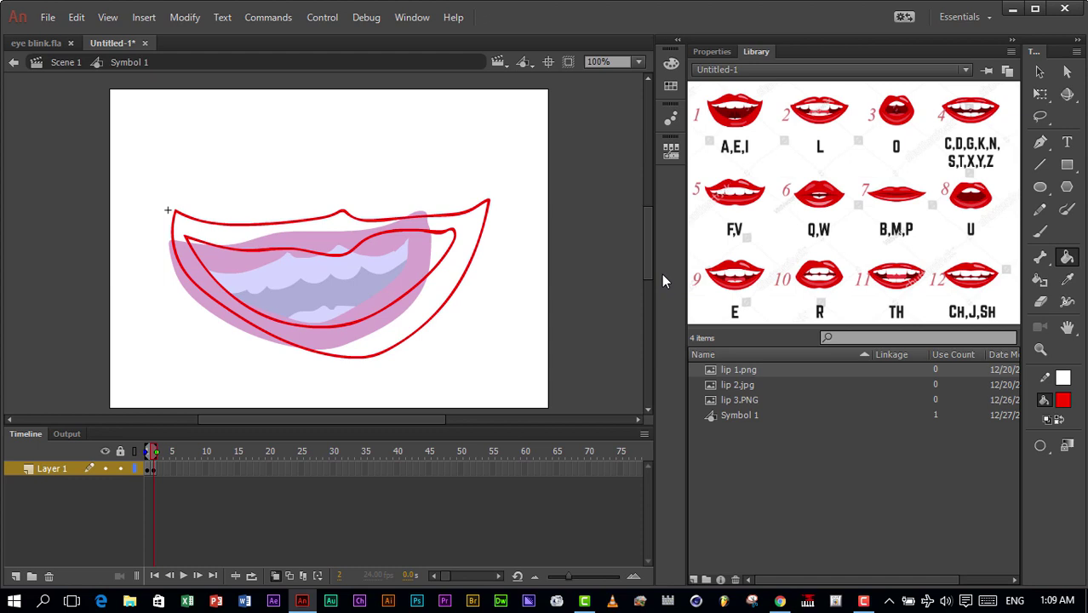
pyautogui.click(430, 303)
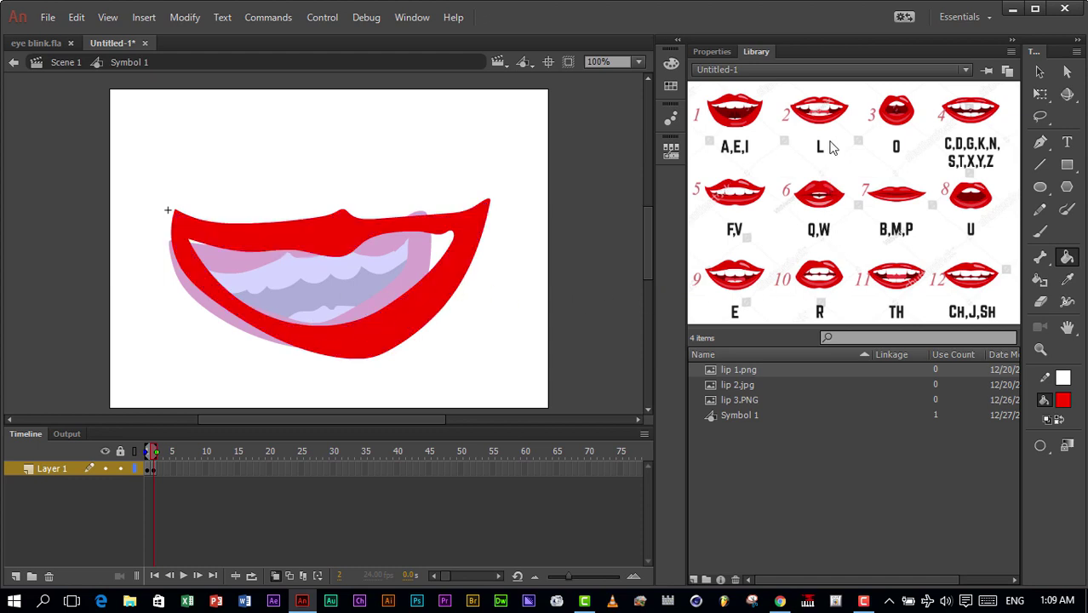
# Step: Paint wavy white edge lines for the upper and lower teeth inside the L mouth with the brush
pyautogui.click(1062, 401)
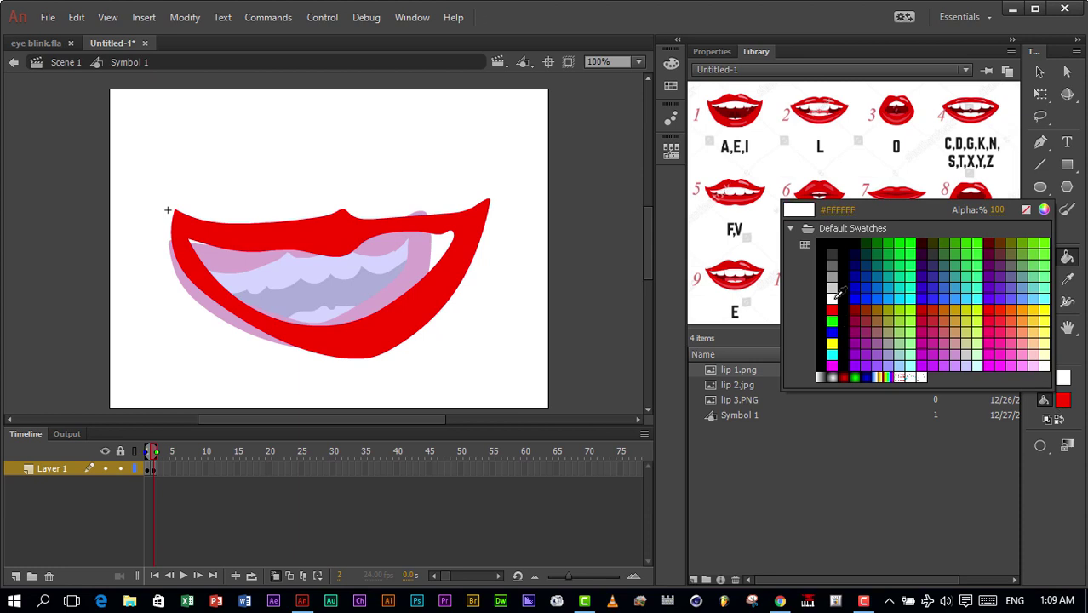
pyautogui.click(834, 299)
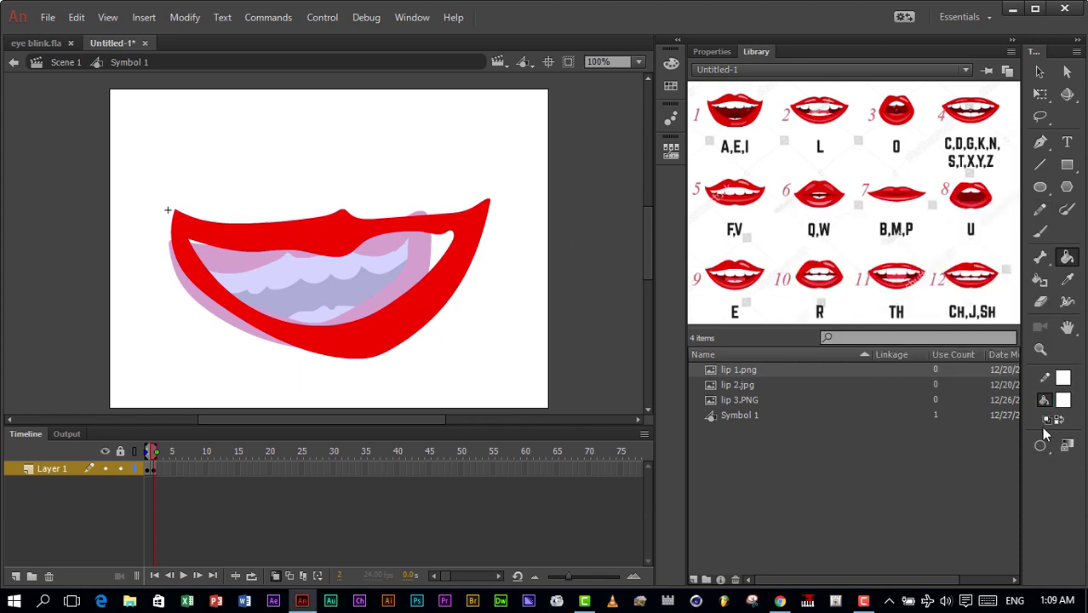
pyautogui.click(1040, 232)
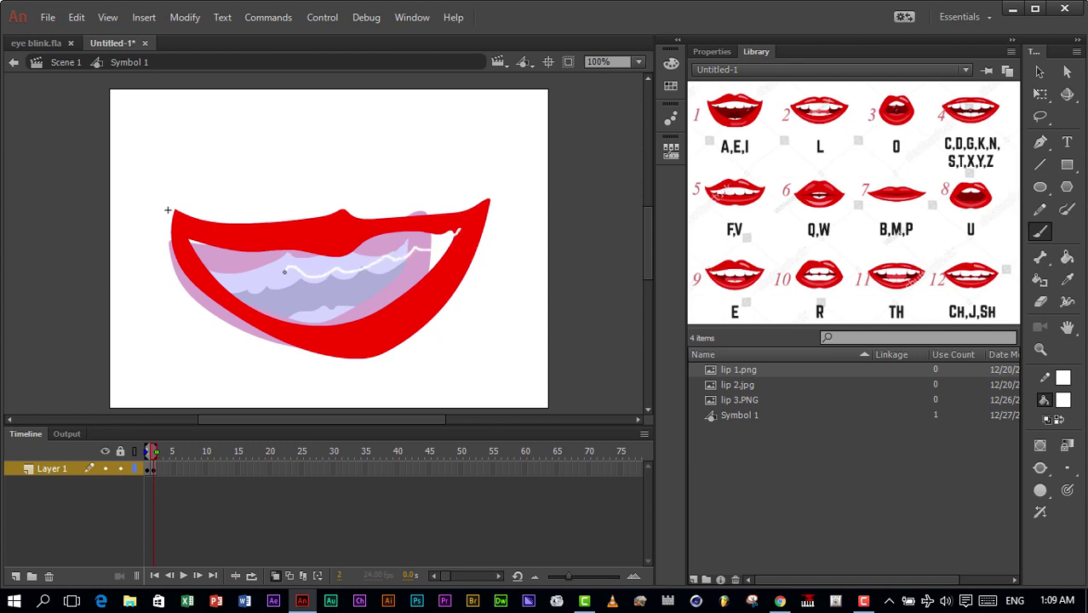
pyautogui.moveTo(458, 231); pyautogui.dragTo(460, 230)
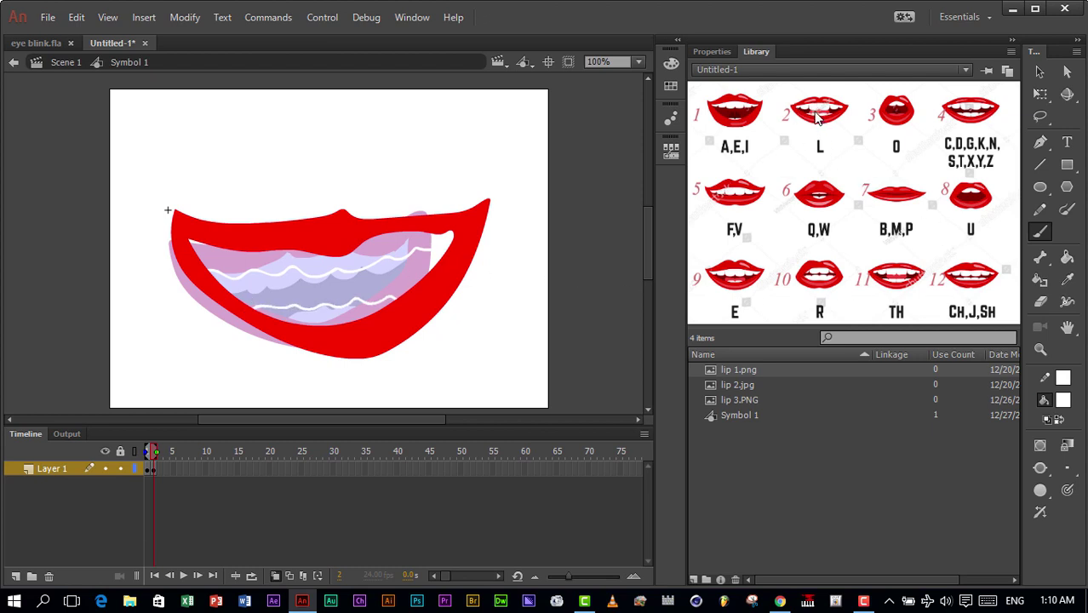
# Step: Paint a tongue outline between the teeth in pink-red #FF6666 and fill the tongue with the same colour
pyautogui.click(1064, 400)
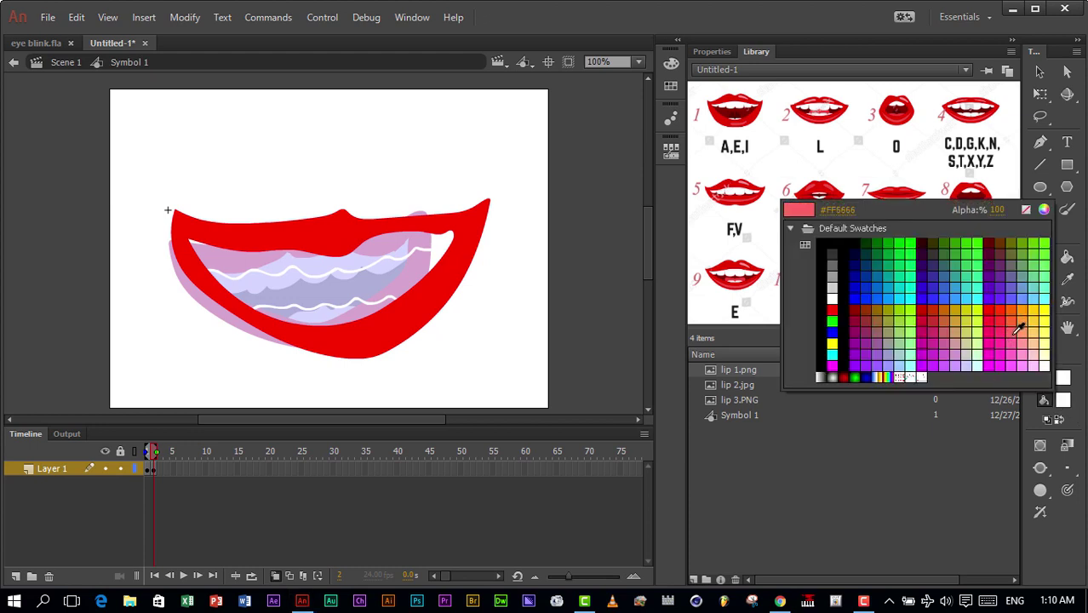
pyautogui.click(1008, 338)
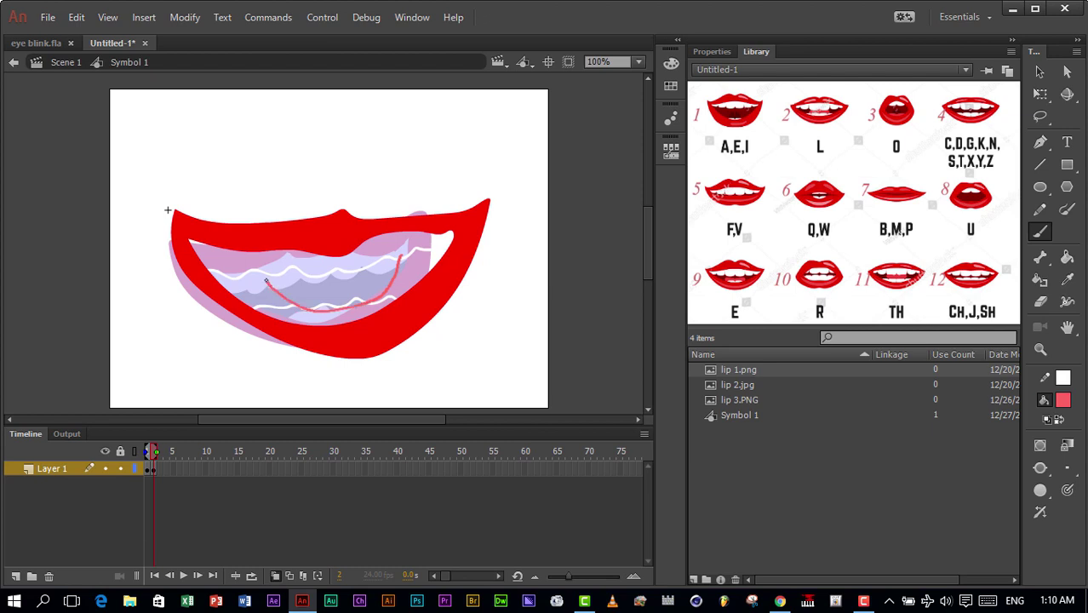
pyautogui.moveTo(262, 268); pyautogui.dragTo(262, 268)
pyautogui.click(1066, 256)
pyautogui.click(371, 293)
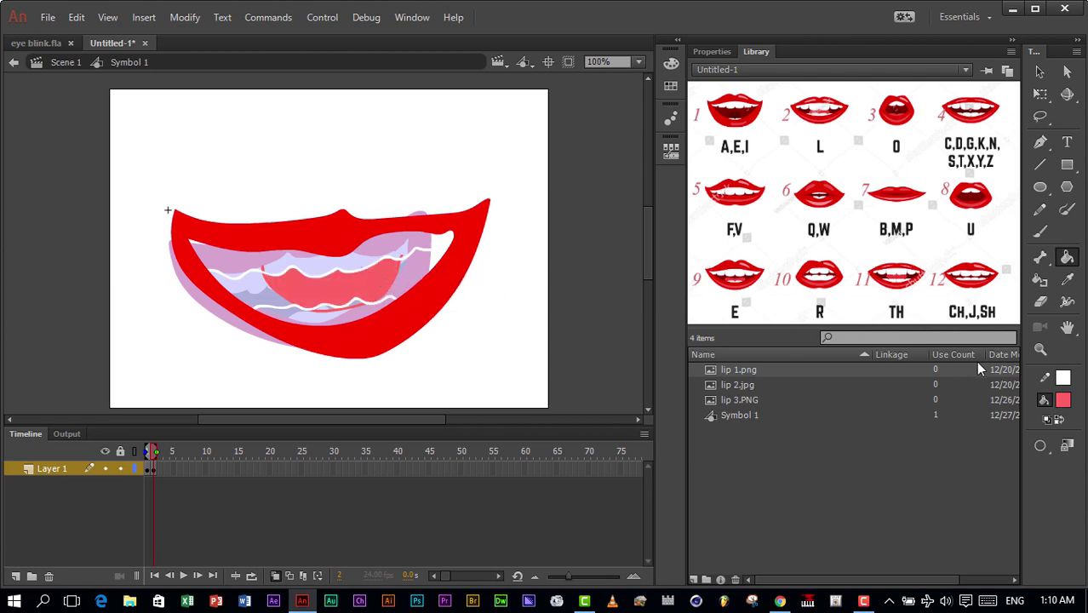
# Step: Fill the mouth openings on both sides of the tongue with black
pyautogui.click(1062, 399)
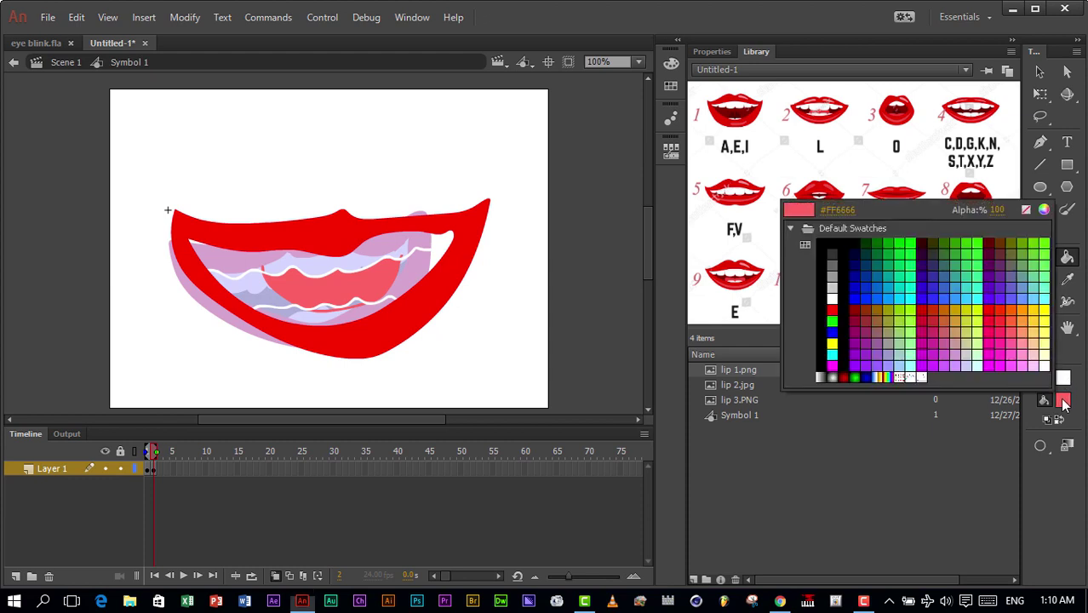
pyautogui.click(846, 274)
pyautogui.click(417, 285)
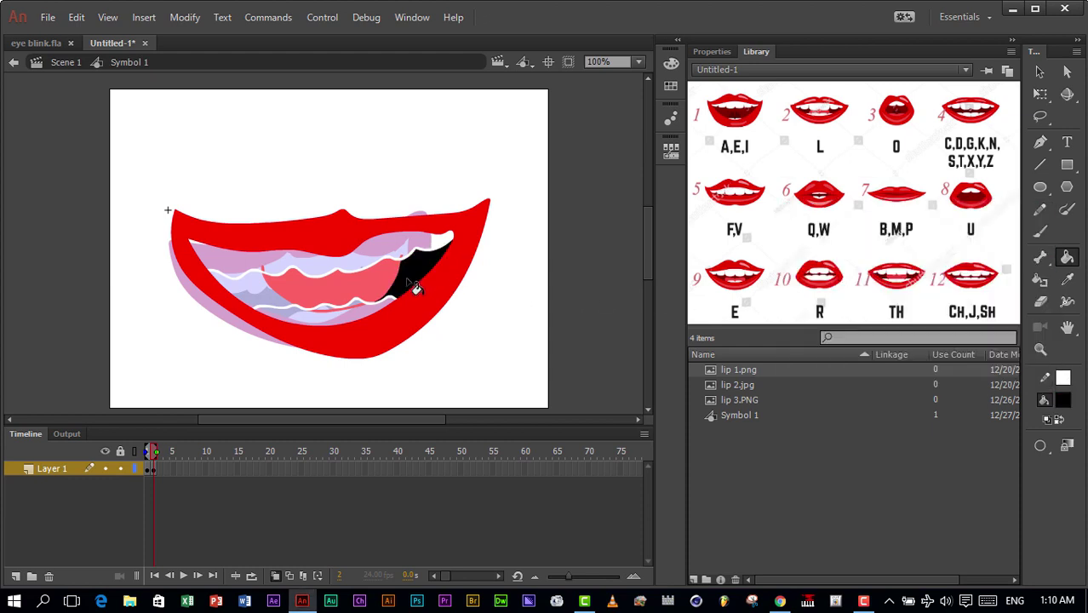
pyautogui.click(252, 296)
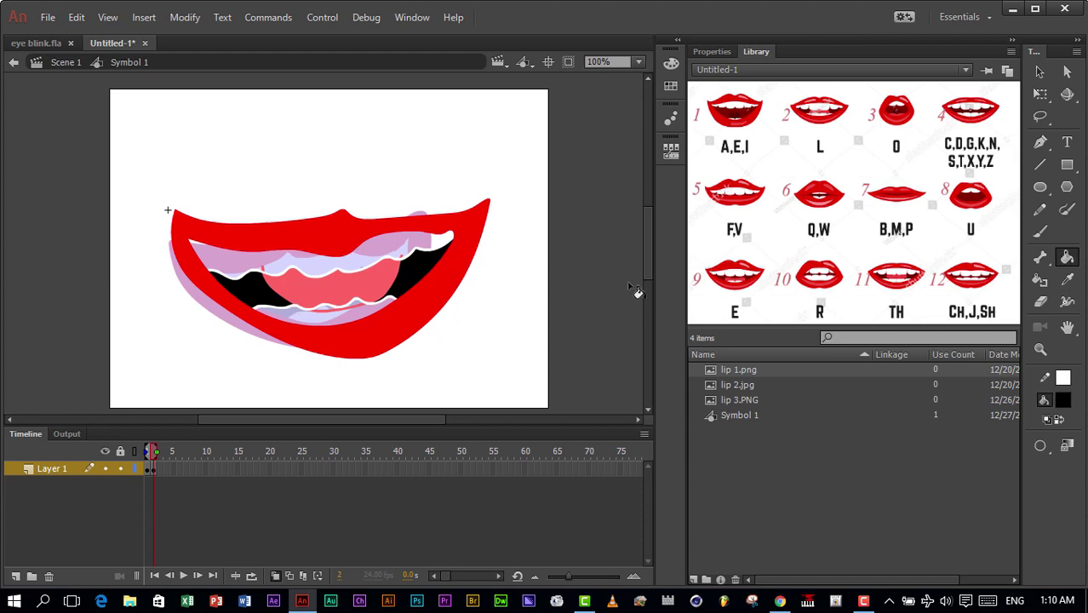
# Step: Fill the upper and lower teeth areas of the L mouth with white
pyautogui.click(1063, 400)
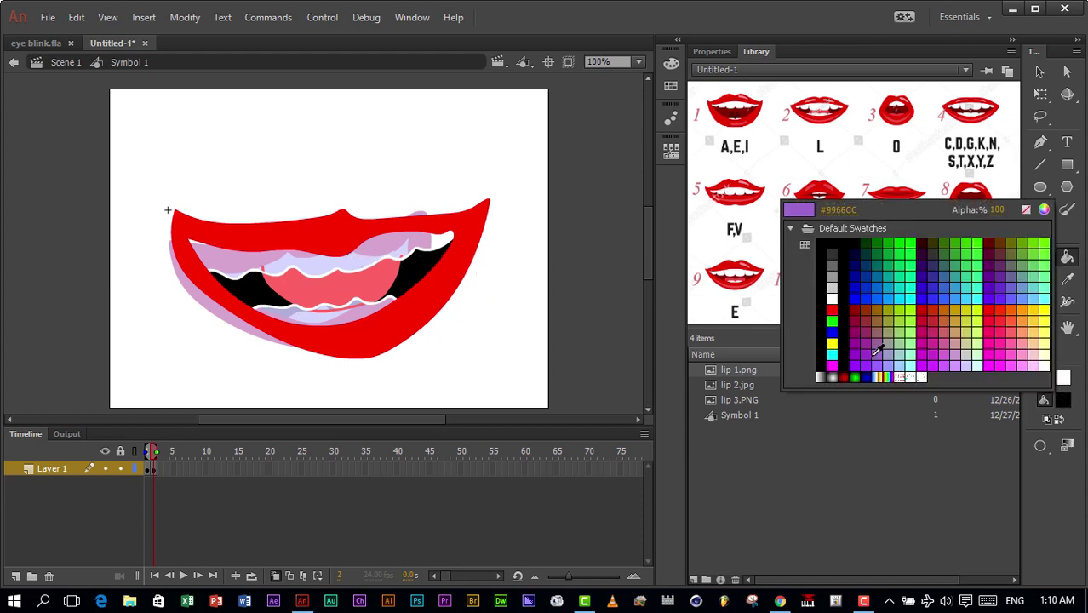
pyautogui.click(832, 291)
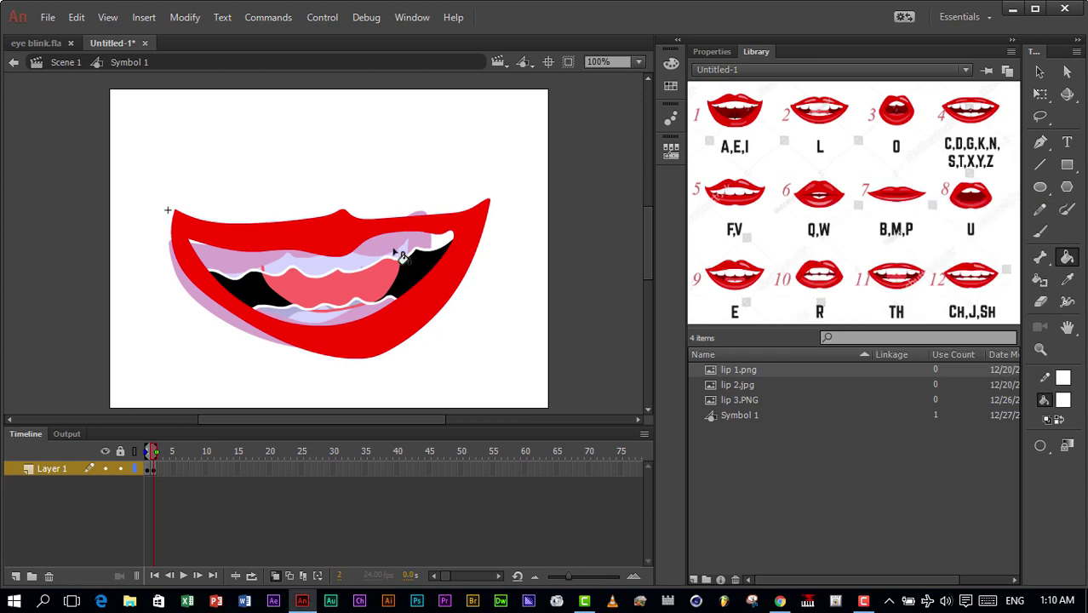
pyautogui.click(392, 252)
pyautogui.click(358, 322)
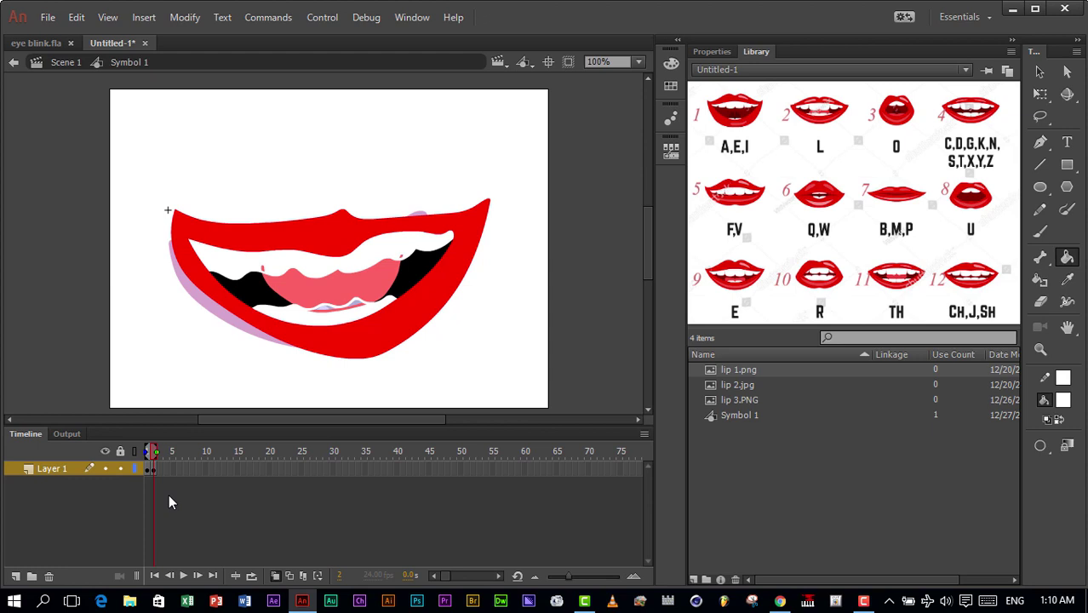
# Step: Insert a blank keyframe at frame 3 and paint the round inner lip outline of the O mouth with a red brush
pyautogui.press('F7')
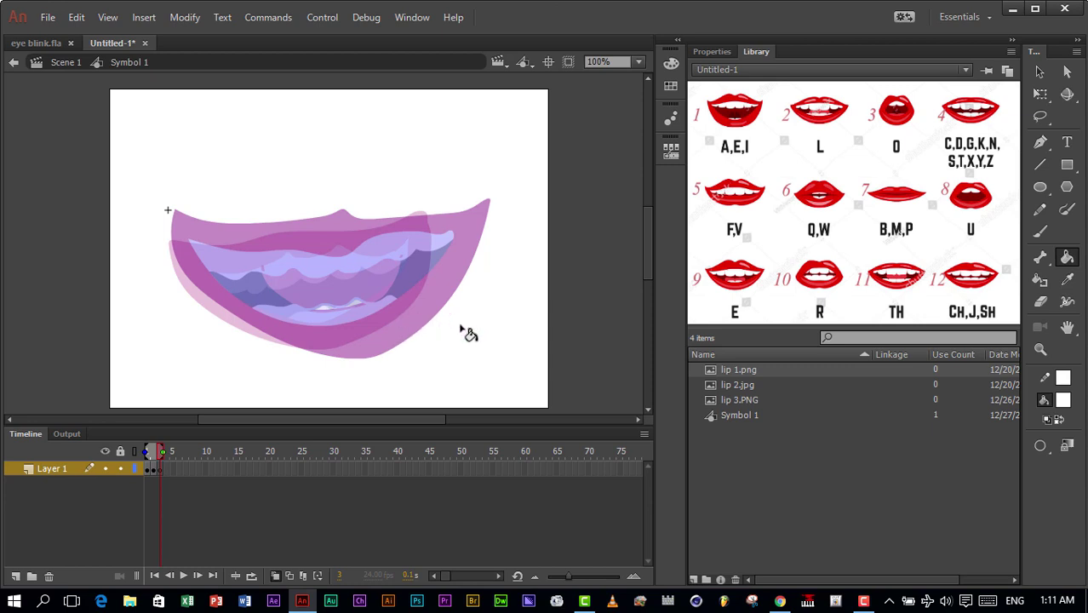
pyautogui.click(1039, 230)
pyautogui.click(1063, 400)
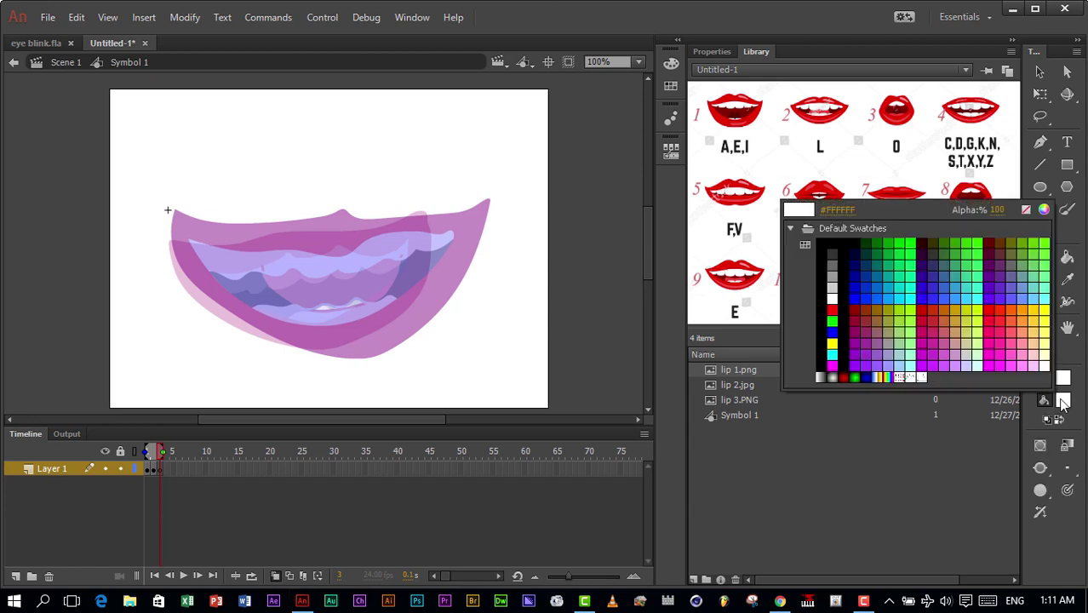
pyautogui.click(832, 315)
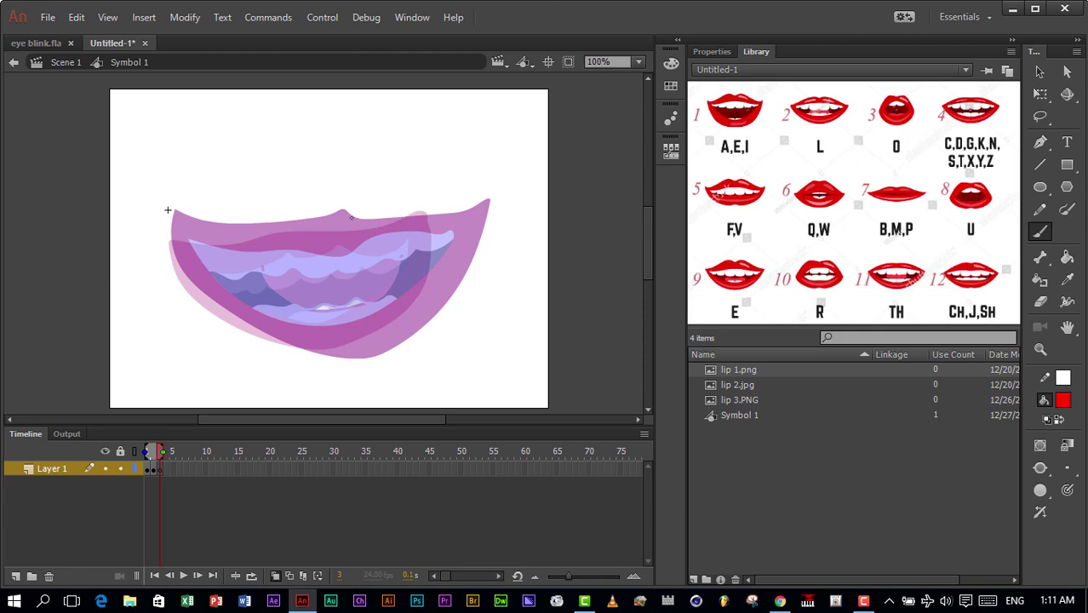
pyautogui.moveTo(352, 218)
pyautogui.mouseDown()
pyautogui.moveTo(309, 223)
pyautogui.moveTo(276, 247)
pyautogui.moveTo(262, 279)
pyautogui.moveTo(267, 314)
pyautogui.moveTo(287, 340)
pyautogui.moveTo(324, 349)
pyautogui.mouseUp()
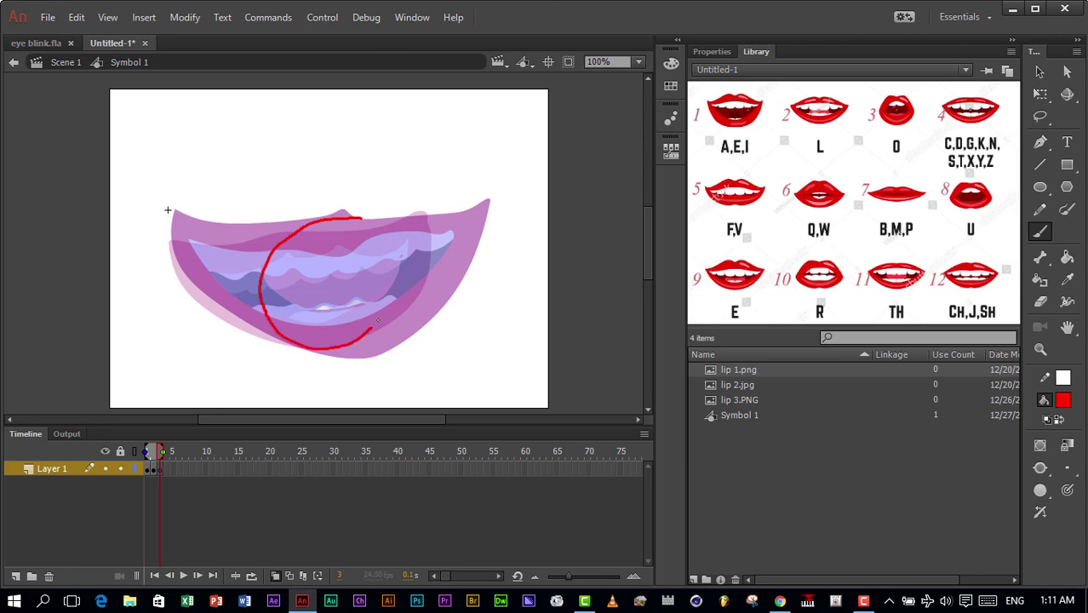
pyautogui.moveTo(377, 320); pyautogui.dragTo(389, 258)
pyautogui.moveTo(355, 218); pyautogui.dragTo(361, 217)
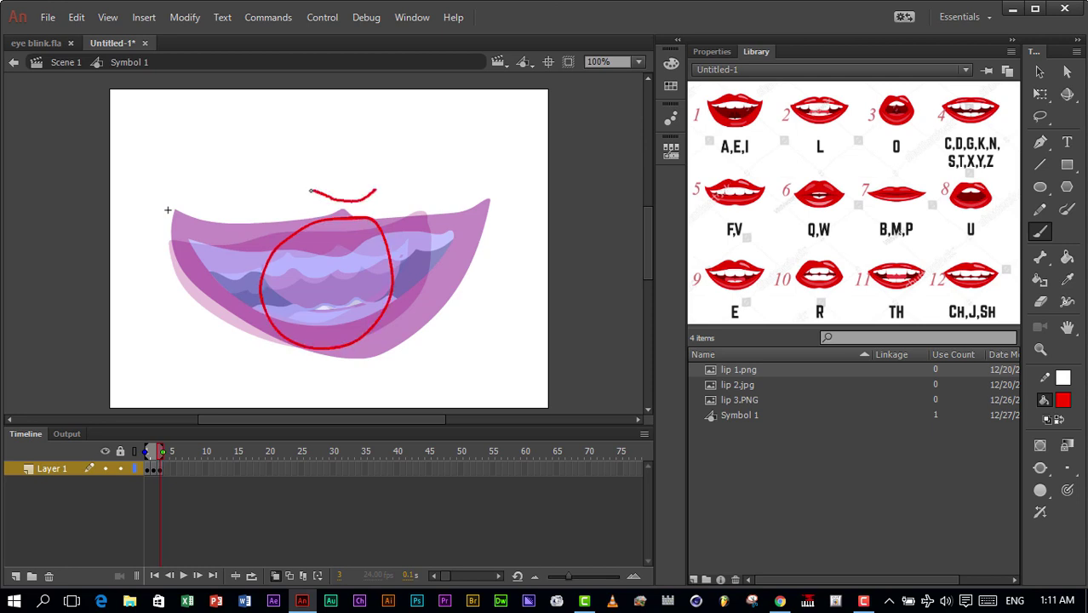
# Step: Paint the outer lip outline of the O mouth with a dipped upper edge and fill the lips red
pyautogui.moveTo(310, 190); pyautogui.dragTo(274, 212)
pyautogui.moveTo(228, 300)
pyautogui.mouseDown()
pyautogui.moveTo(265, 357)
pyautogui.moveTo(296, 369)
pyautogui.moveTo(341, 375)
pyautogui.moveTo(411, 344)
pyautogui.moveTo(431, 310)
pyautogui.moveTo(431, 265)
pyautogui.moveTo(413, 211)
pyautogui.moveTo(373, 192)
pyautogui.mouseUp()
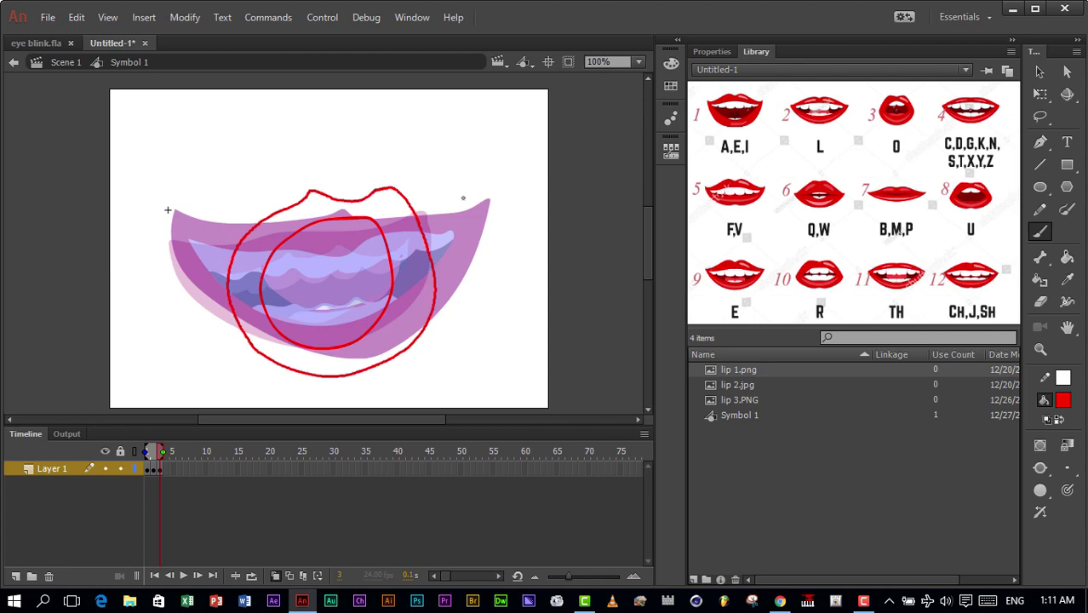
pyautogui.click(1066, 256)
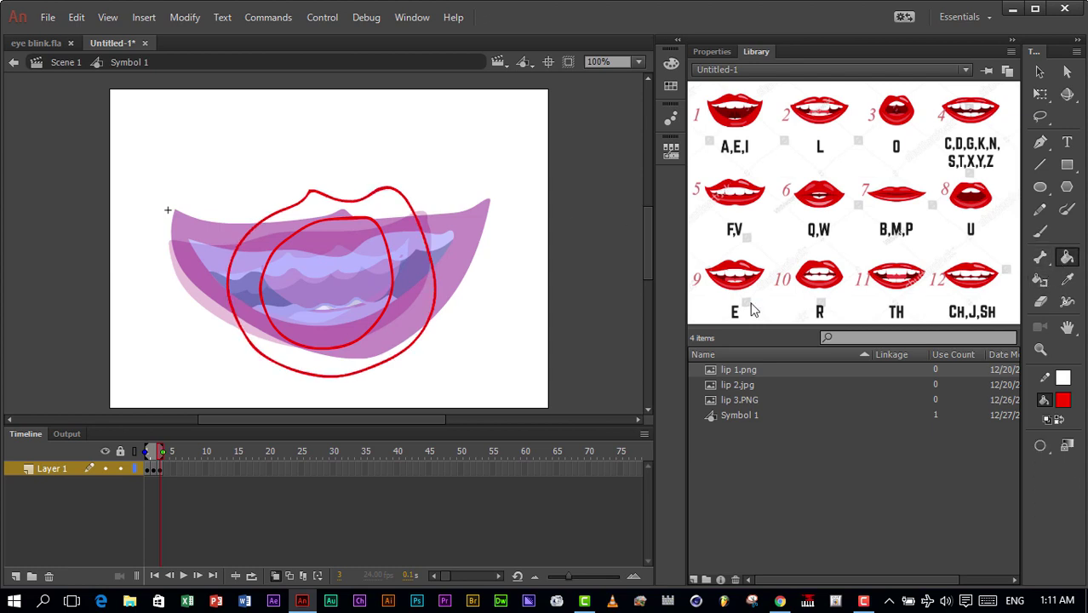
pyautogui.click(411, 322)
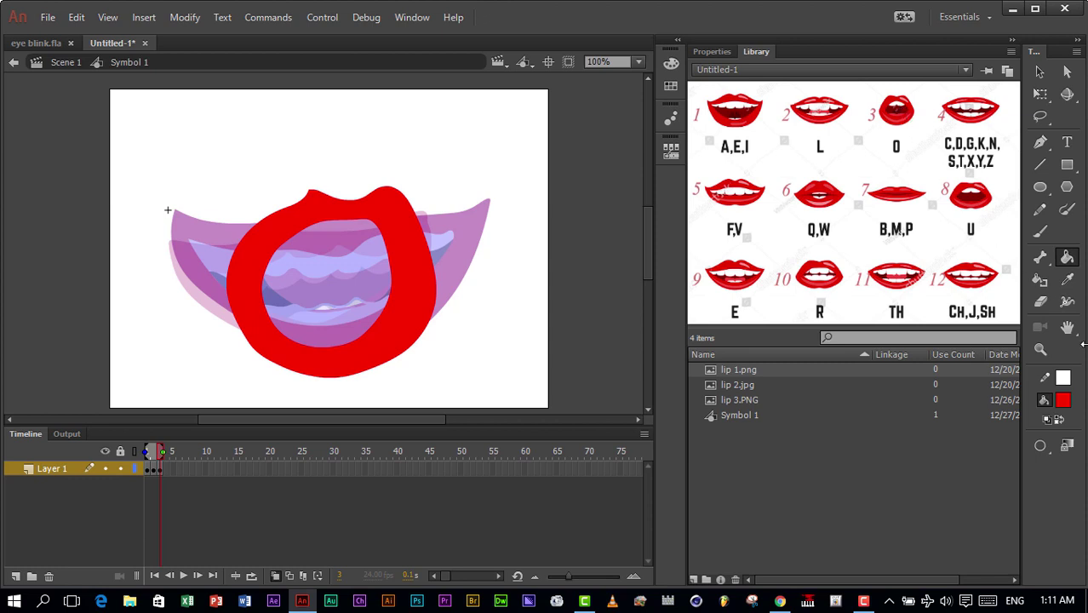
# Step: Paint the wavy lower edge of the upper teeth inside the O mouth with a white brush
pyautogui.click(1063, 400)
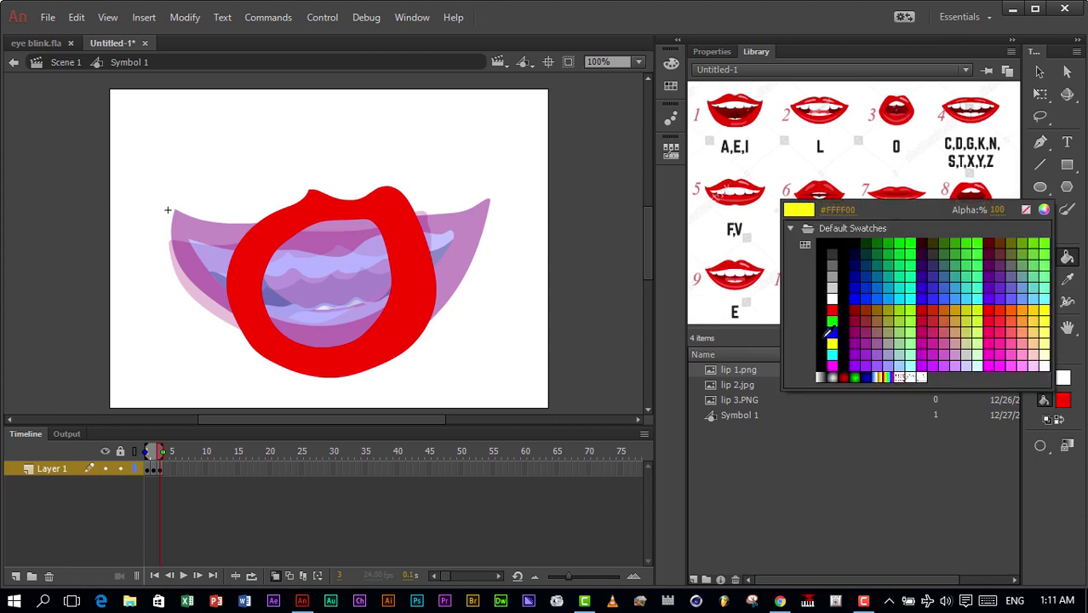
pyautogui.click(832, 298)
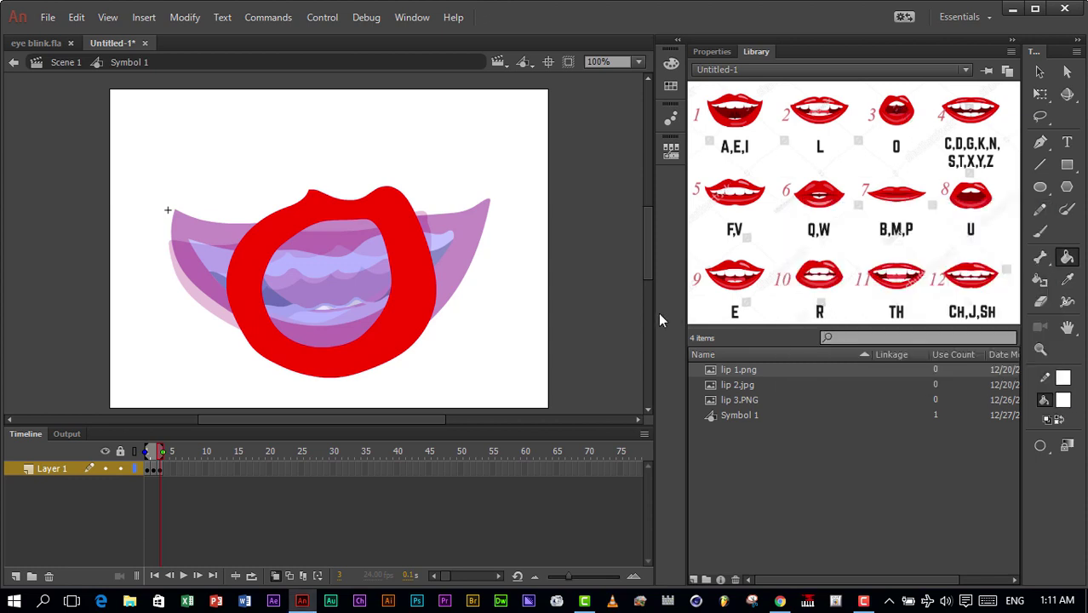
pyautogui.click(1040, 231)
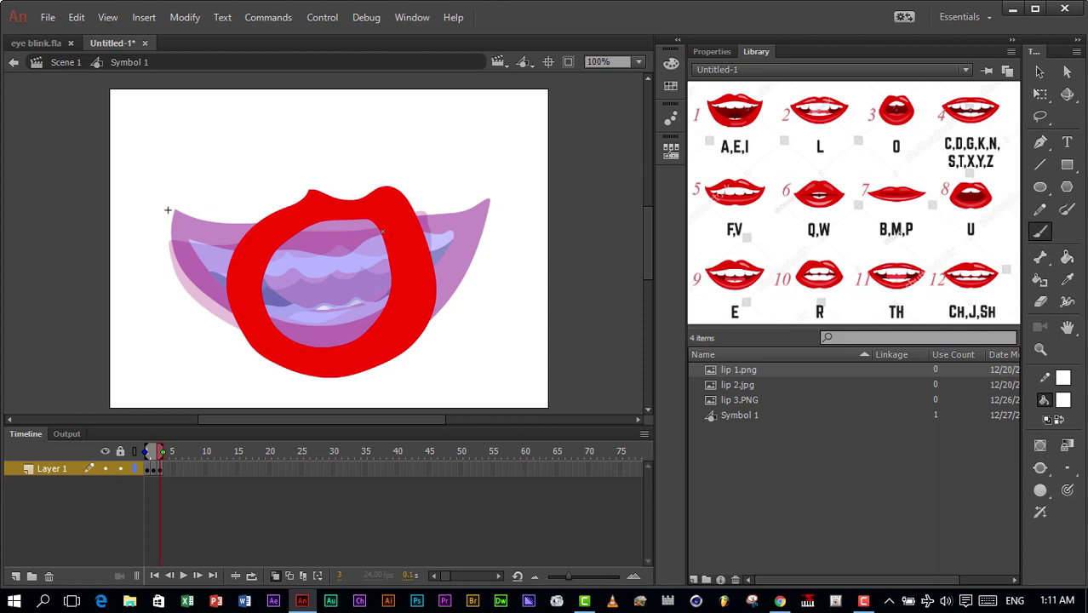
pyautogui.moveTo(389, 226)
pyautogui.mouseDown()
pyautogui.moveTo(334, 248)
pyautogui.moveTo(291, 274)
pyautogui.moveTo(258, 264)
pyautogui.mouseUp()
# Step: Fill the O mouth's opening below the teeth line with black and the upper teeth area with white
pyautogui.click(1063, 401)
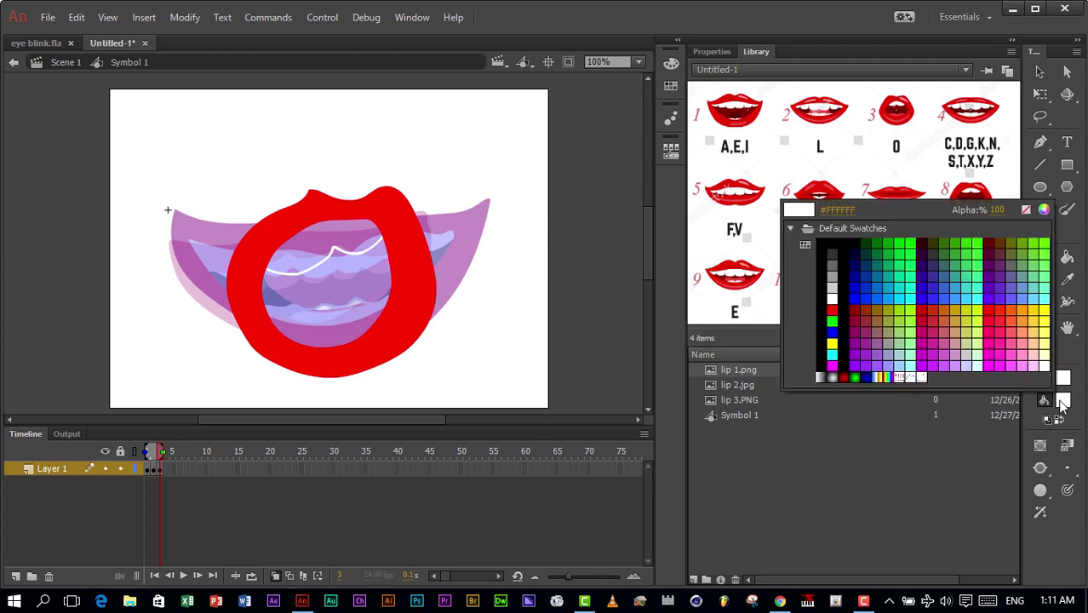
pyautogui.click(841, 286)
pyautogui.click(1066, 257)
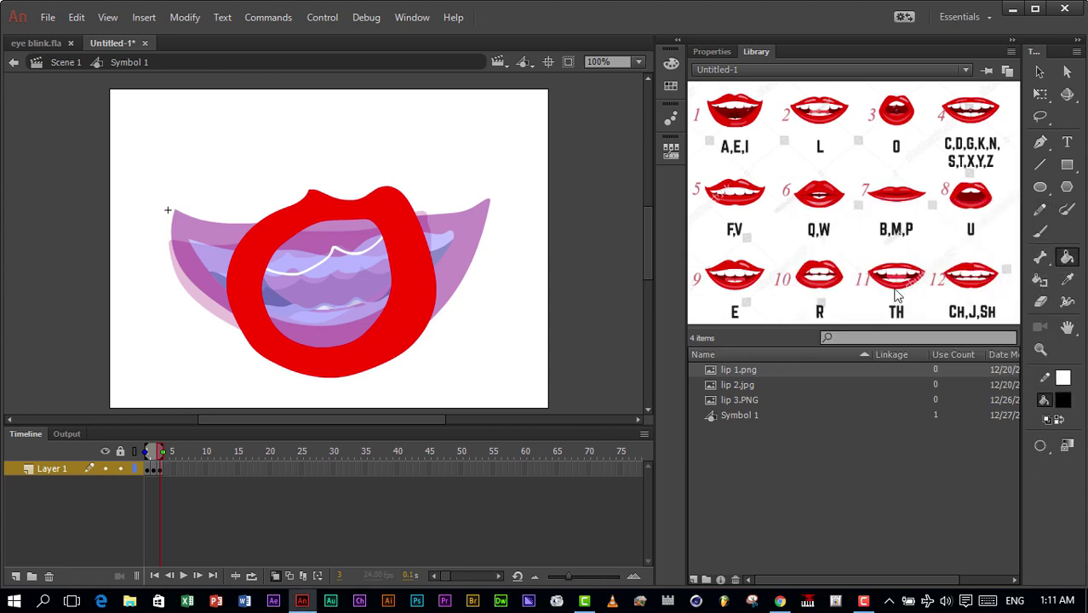
pyautogui.click(348, 312)
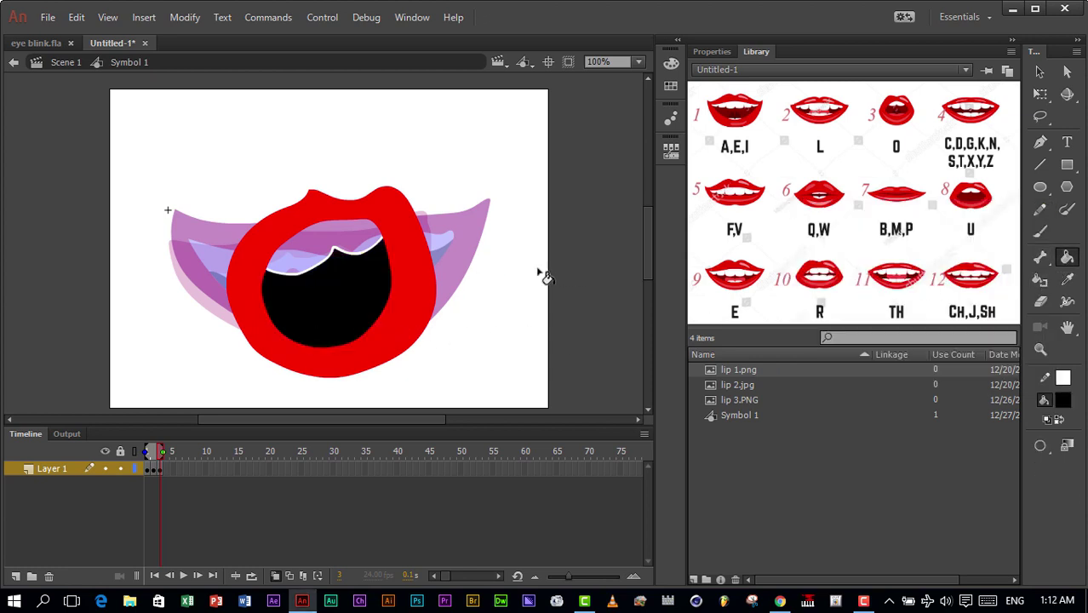
pyautogui.click(1062, 400)
pyautogui.click(834, 289)
pyautogui.click(362, 237)
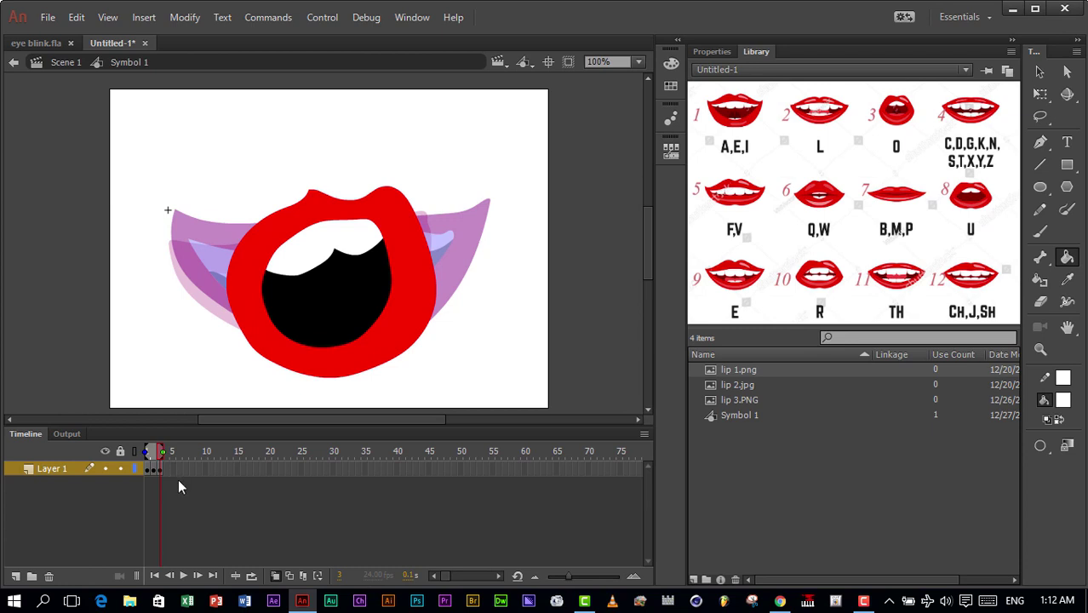
# Step: Insert a blank keyframe at frame 4 and paint the wide inner lip outline of the C, D, G, K, N mouth with a red brush
pyautogui.press('.')
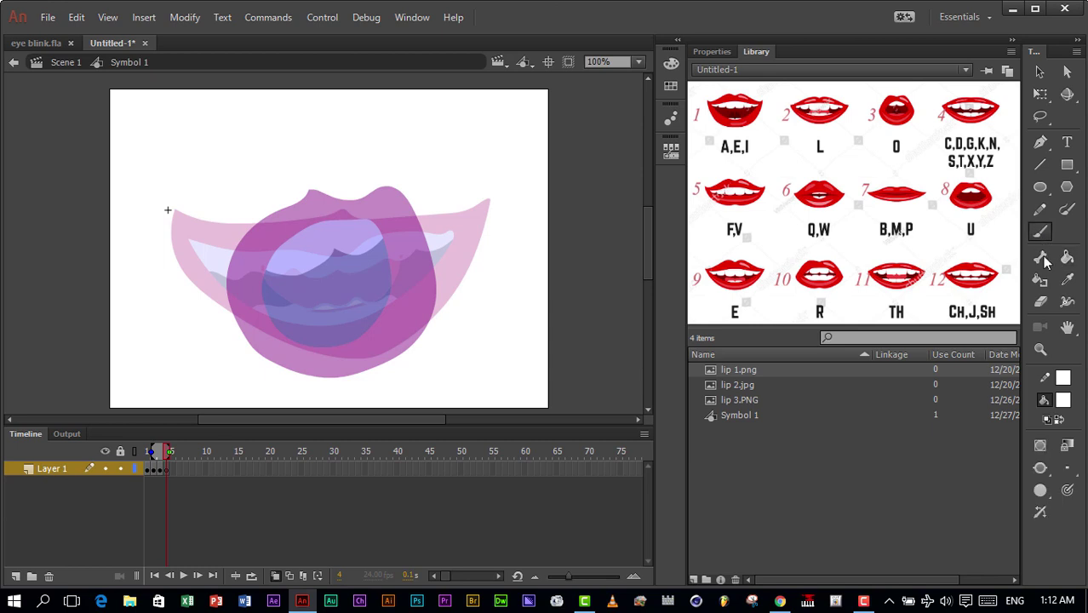
pyautogui.click(1062, 400)
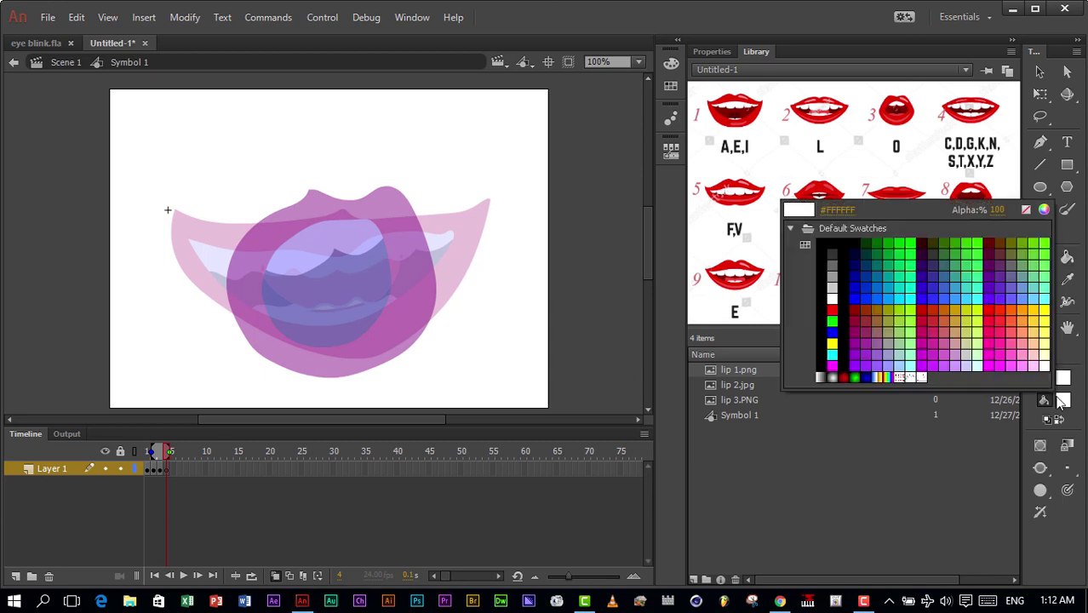
pyautogui.click(832, 310)
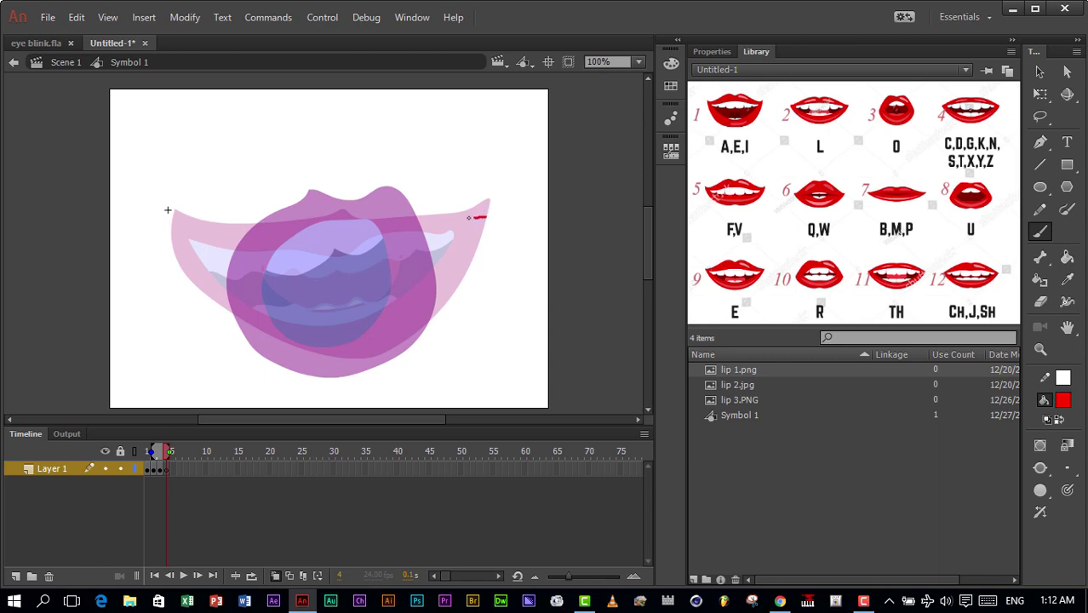
pyautogui.moveTo(468, 218)
pyautogui.mouseDown()
pyautogui.moveTo(303, 205)
pyautogui.moveTo(223, 222)
pyautogui.moveTo(144, 222)
pyautogui.moveTo(180, 261)
pyautogui.moveTo(268, 304)
pyautogui.moveTo(324, 320)
pyautogui.moveTo(413, 312)
pyautogui.mouseUp()
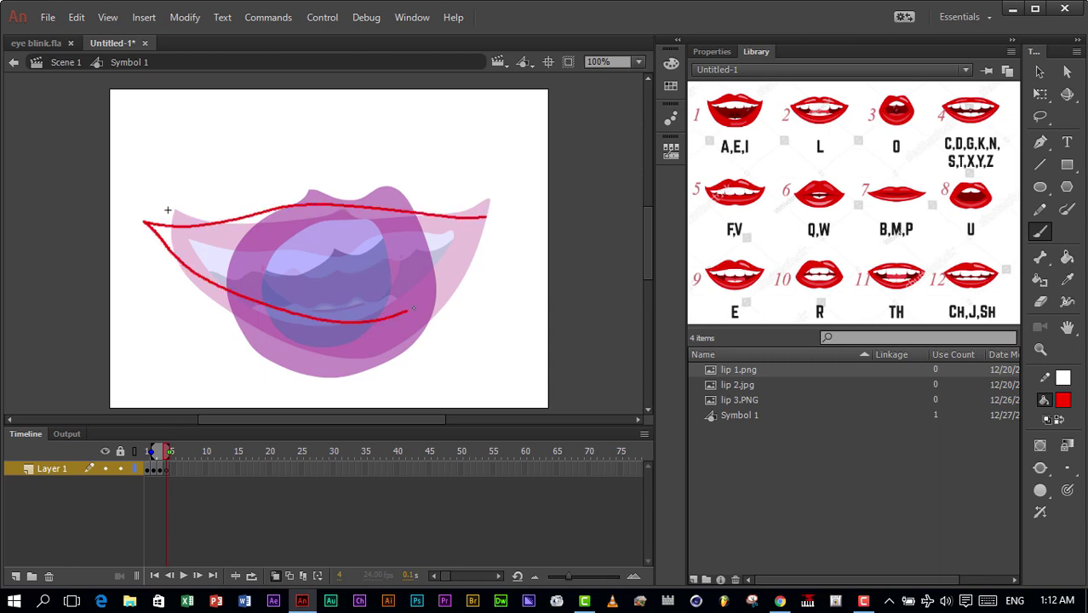
pyautogui.moveTo(460, 269); pyautogui.dragTo(487, 219)
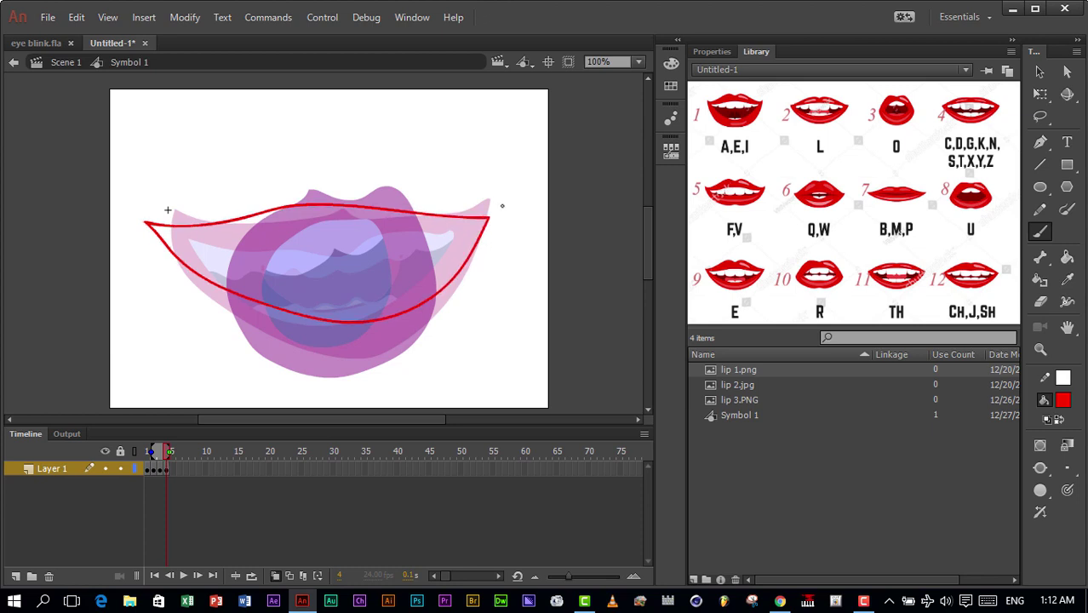
# Step: Paint the outer lip outline around the frame 4 mouth and fill the lips with red
pyautogui.moveTo(485, 205)
pyautogui.mouseDown()
pyautogui.moveTo(397, 182)
pyautogui.moveTo(126, 183)
pyautogui.moveTo(135, 228)
pyautogui.moveTo(165, 271)
pyautogui.moveTo(255, 326)
pyautogui.mouseUp()
pyautogui.moveTo(328, 350)
pyautogui.mouseDown()
pyautogui.moveTo(371, 354)
pyautogui.moveTo(435, 327)
pyautogui.moveTo(469, 301)
pyautogui.moveTo(507, 241)
pyautogui.mouseUp()
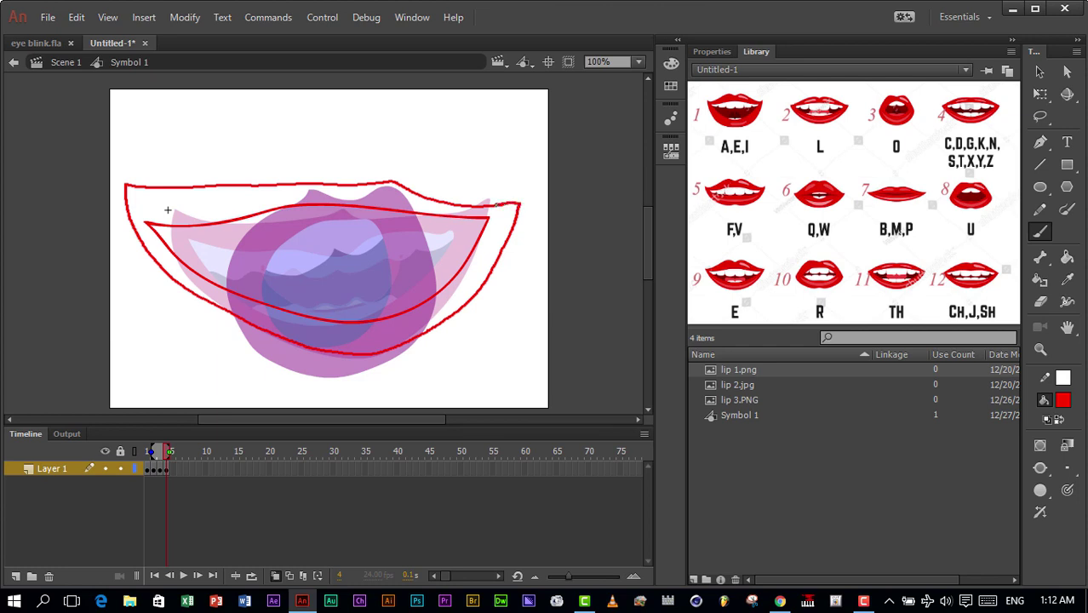
pyautogui.moveTo(496, 204); pyautogui.dragTo(498, 205)
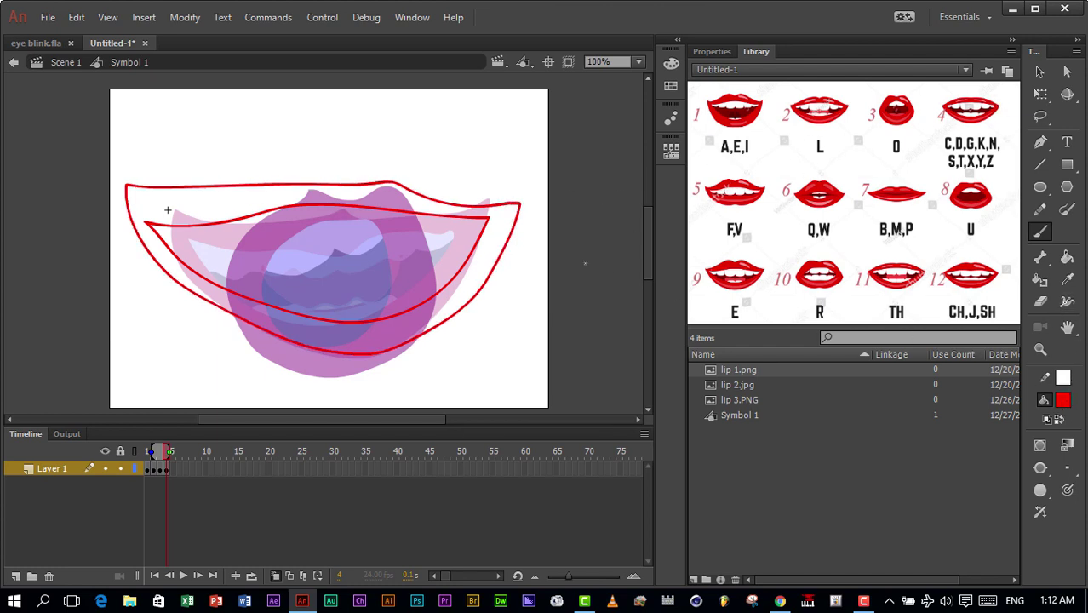
pyautogui.click(1067, 256)
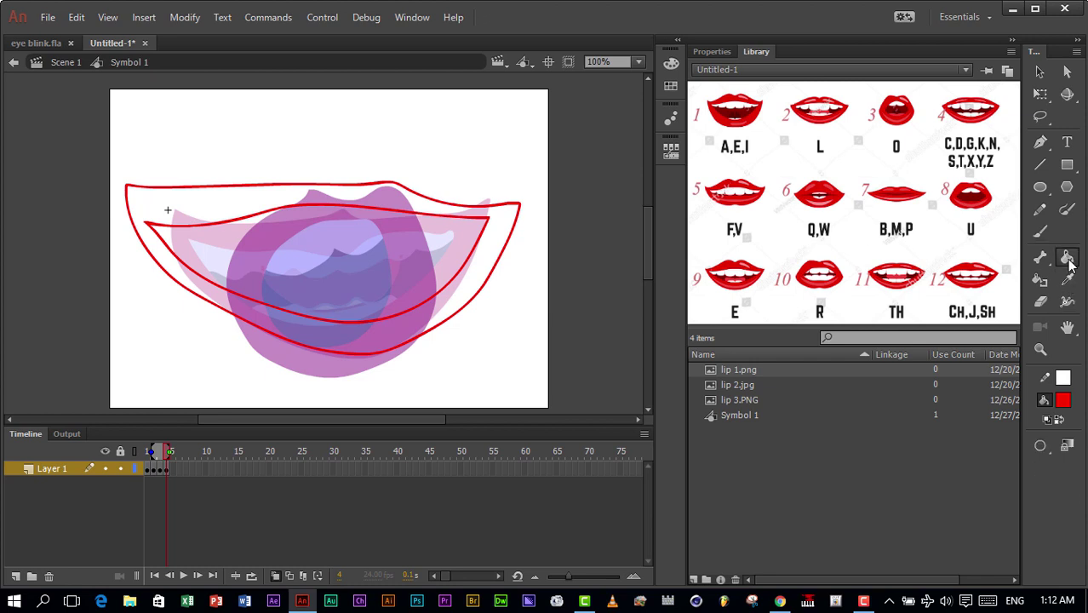
pyautogui.click(475, 283)
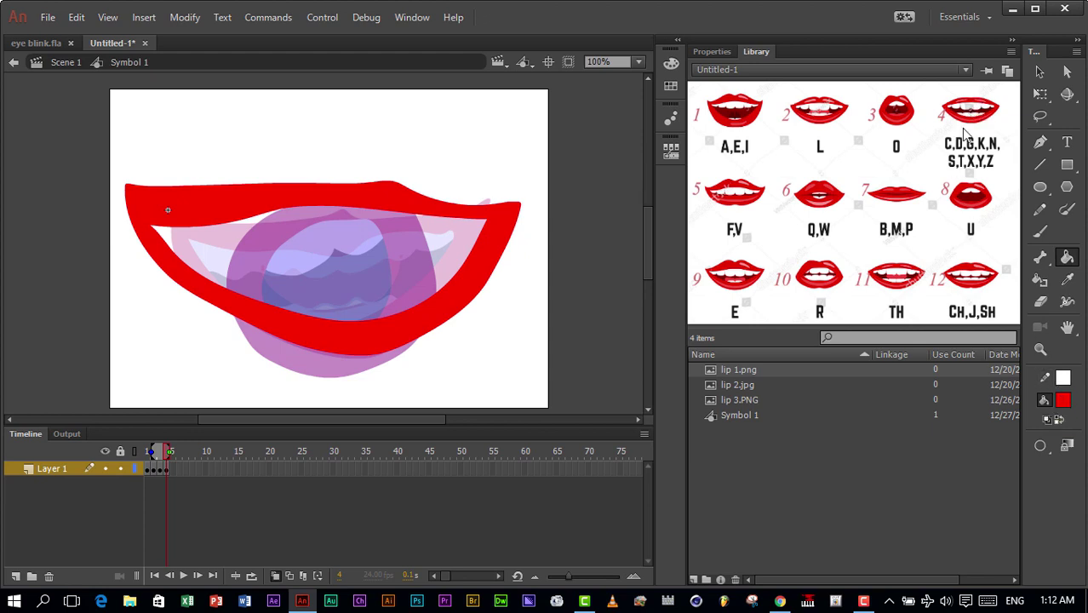
# Step: Paint the wavy edges of the upper and lower teeth across the frame 4 mouth with a white brush
pyautogui.click(1062, 400)
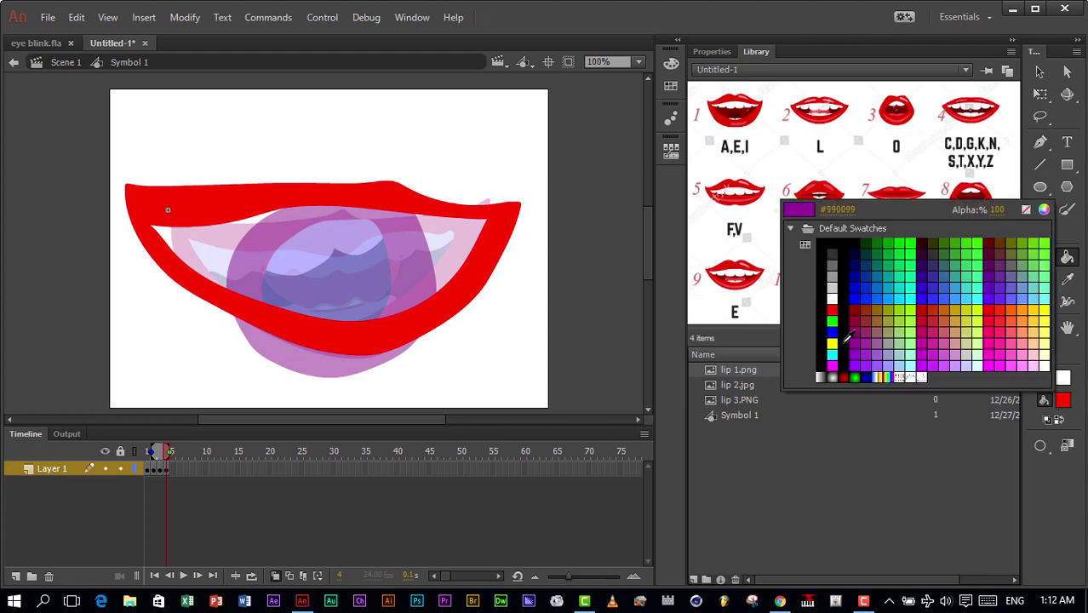
pyautogui.click(833, 299)
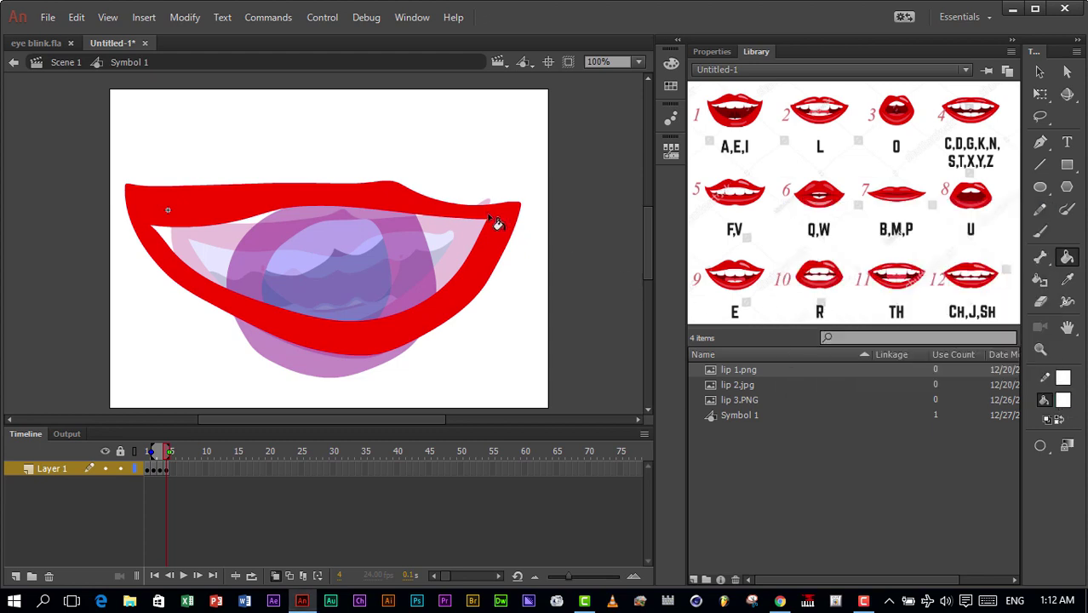
pyautogui.click(1040, 231)
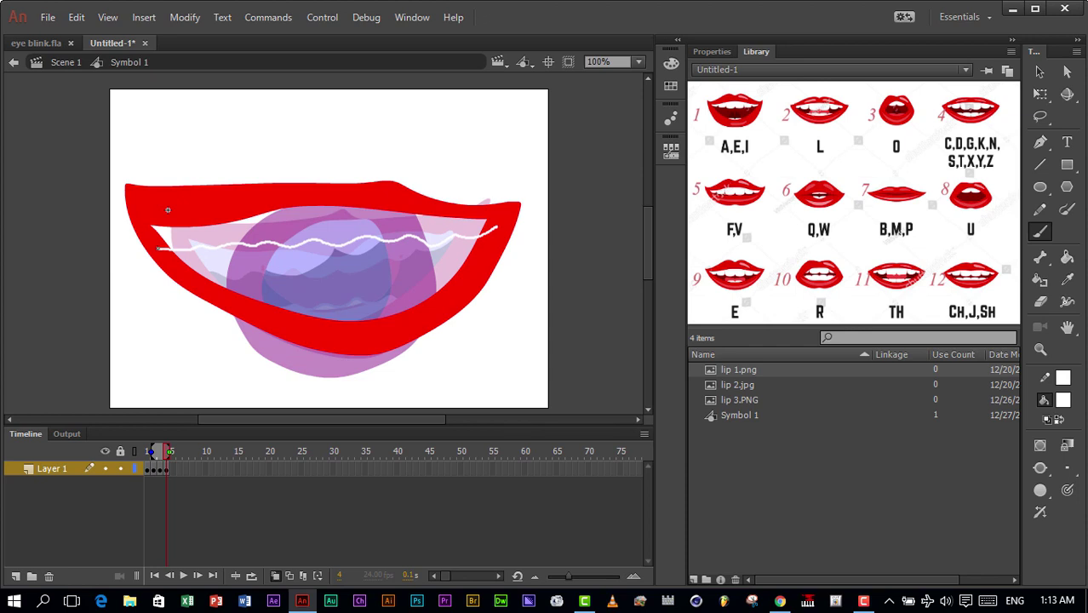
pyautogui.moveTo(497, 229); pyautogui.dragTo(497, 228)
pyautogui.moveTo(424, 296); pyautogui.dragTo(303, 293)
pyautogui.moveTo(220, 293); pyautogui.dragTo(220, 293)
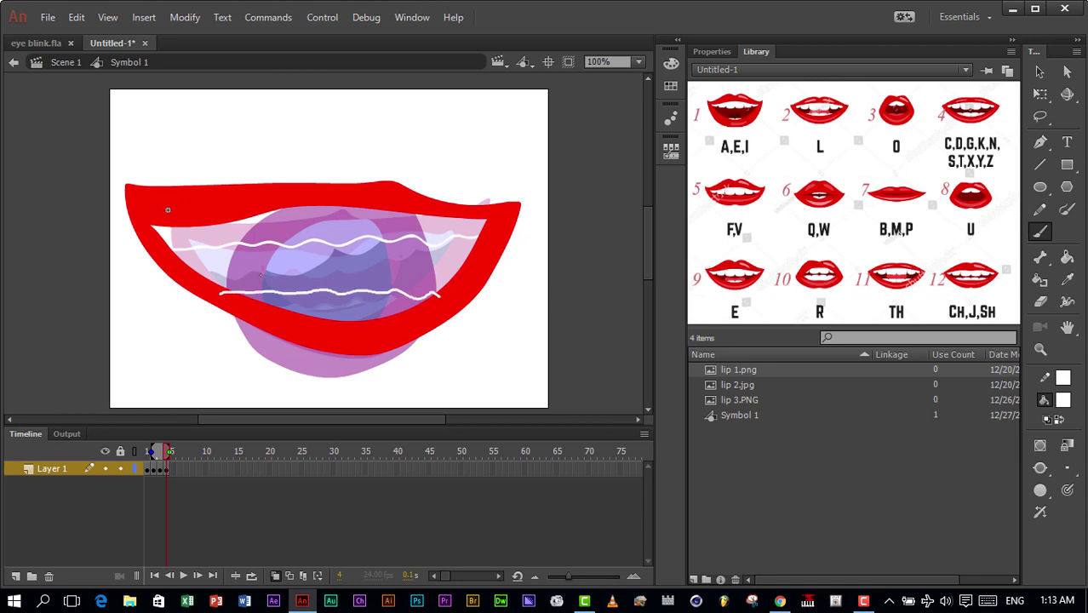
# Step: Fill the upper and lower teeth areas of the frame 4 mouth with white
pyautogui.click(1066, 257)
pyautogui.click(388, 229)
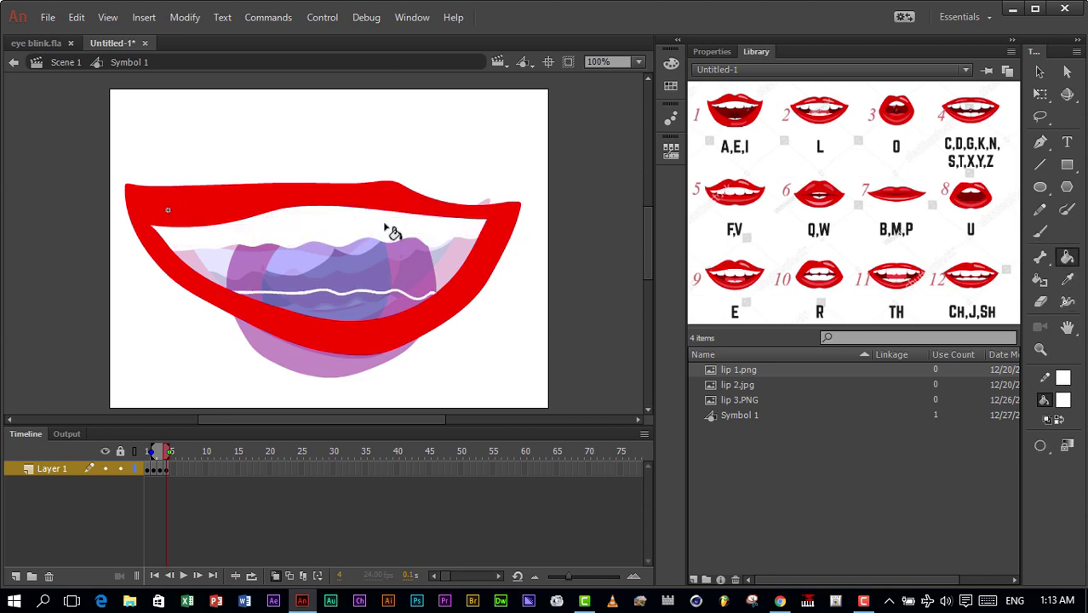
pyautogui.click(357, 313)
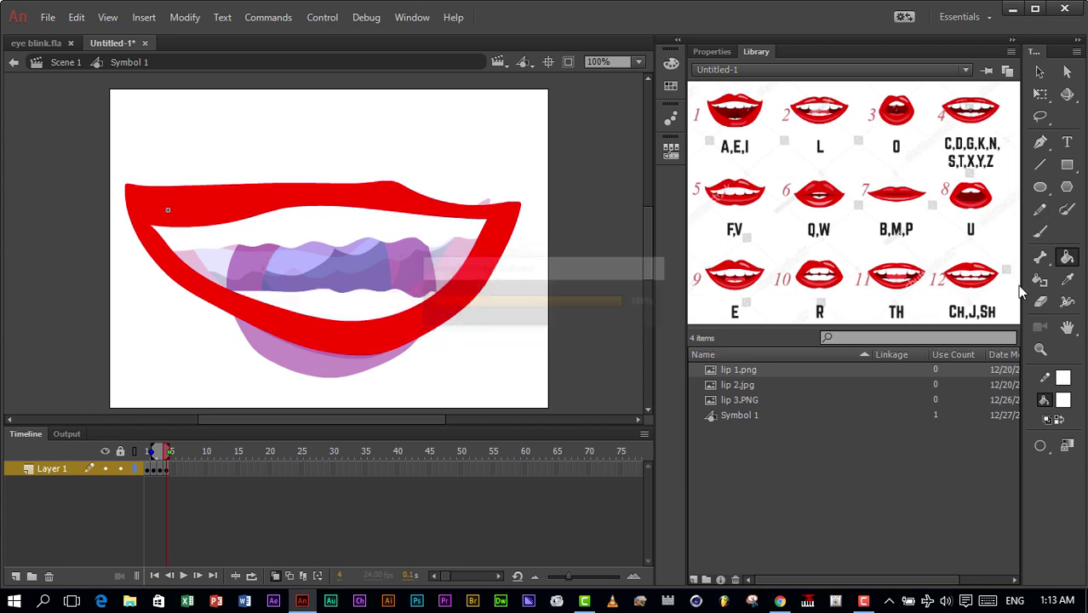
# Step: Fill the gap between the frame 4 mouth's teeth with black and extend the onion-skin range back to frame 1
pyautogui.click(1063, 402)
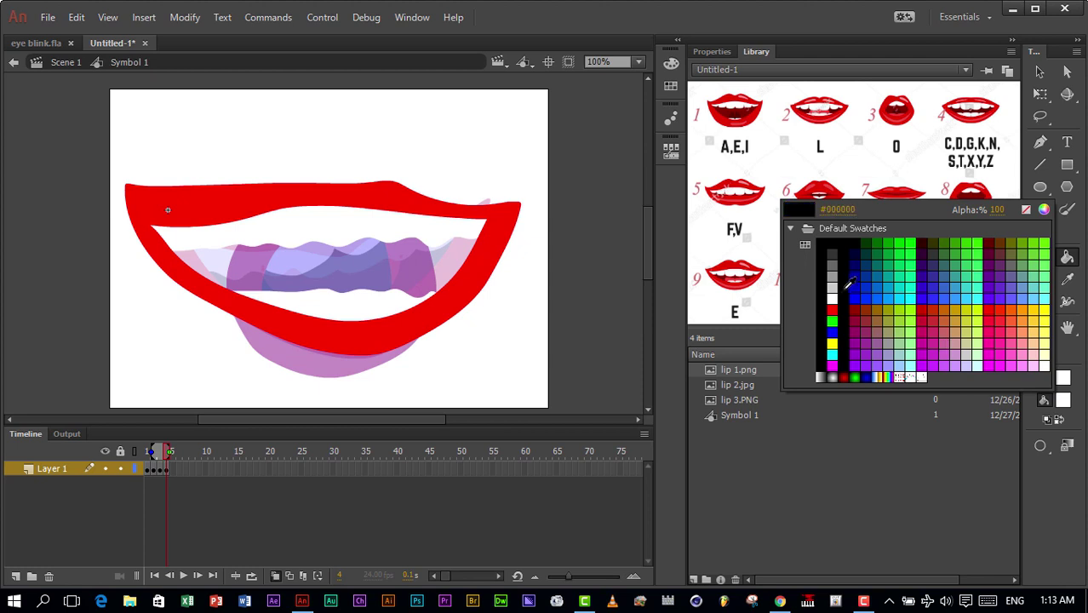
pyautogui.click(849, 292)
pyautogui.click(1039, 231)
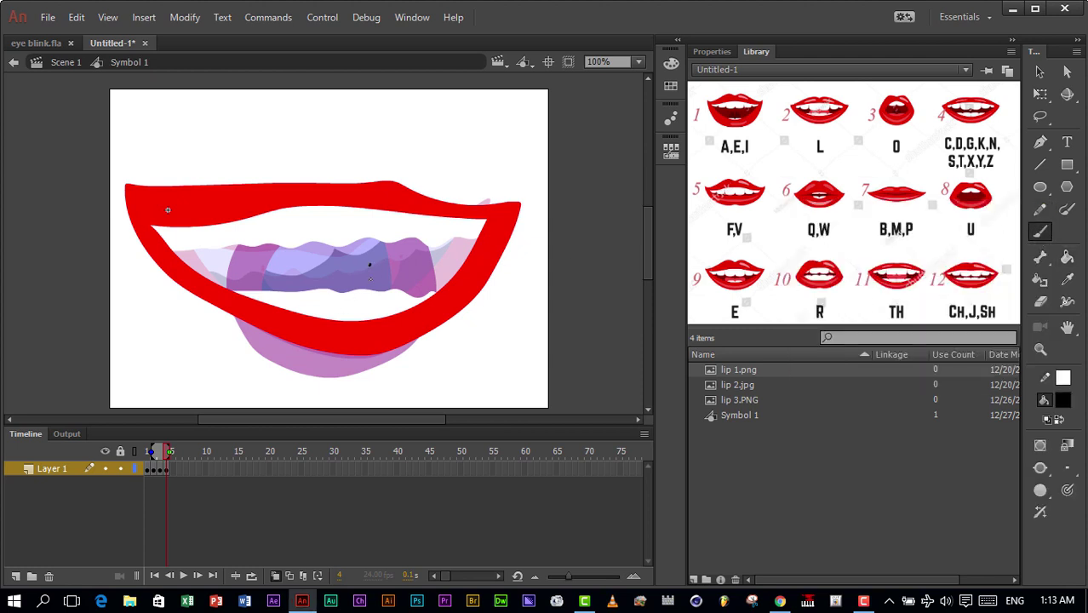
pyautogui.click(1067, 257)
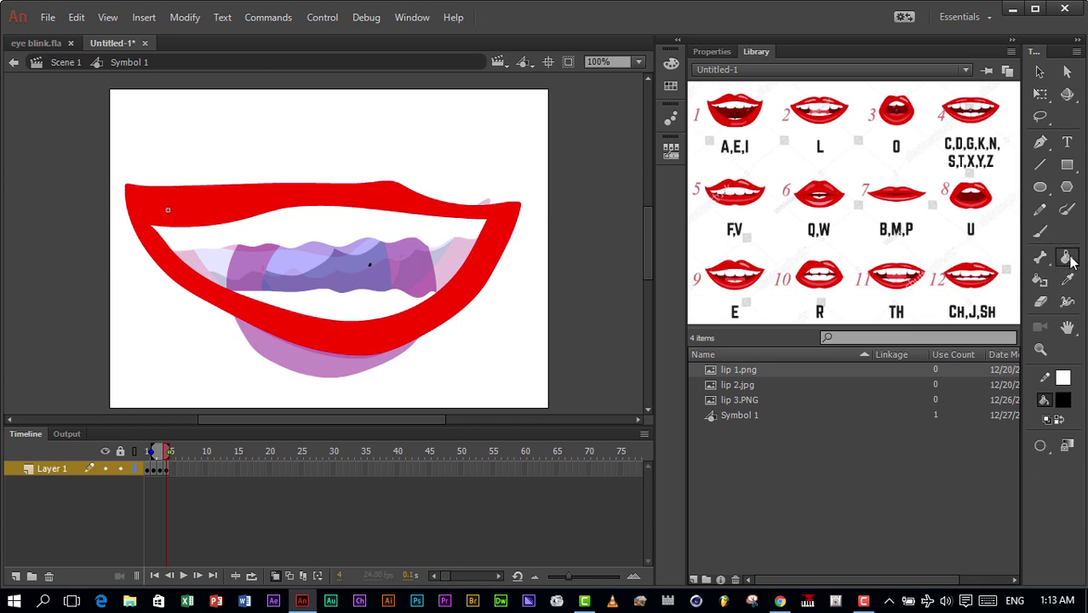
pyautogui.click(385, 269)
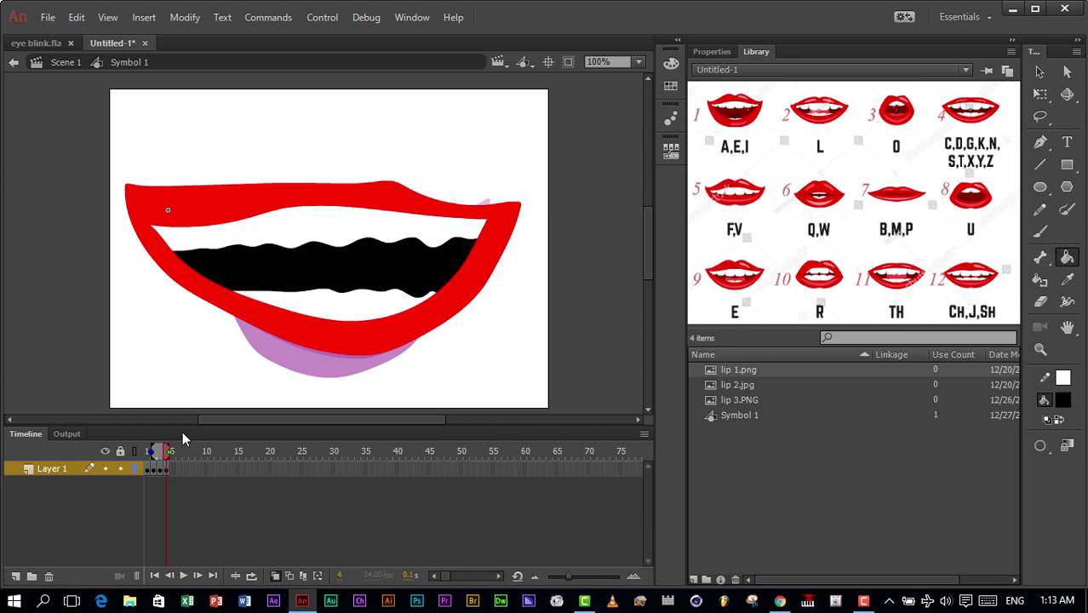
pyautogui.hotkey('alt', 'shift', 'o')
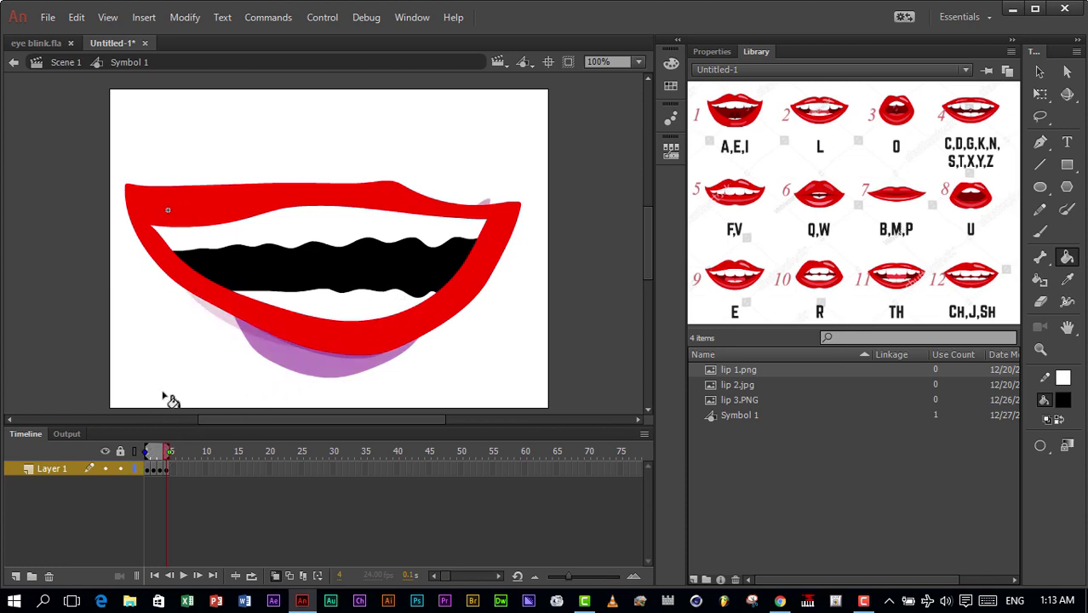
# Step: Return to Scene 1 and show the mouth symbol's frames in the Frame Picker
pyautogui.click(669, 154)
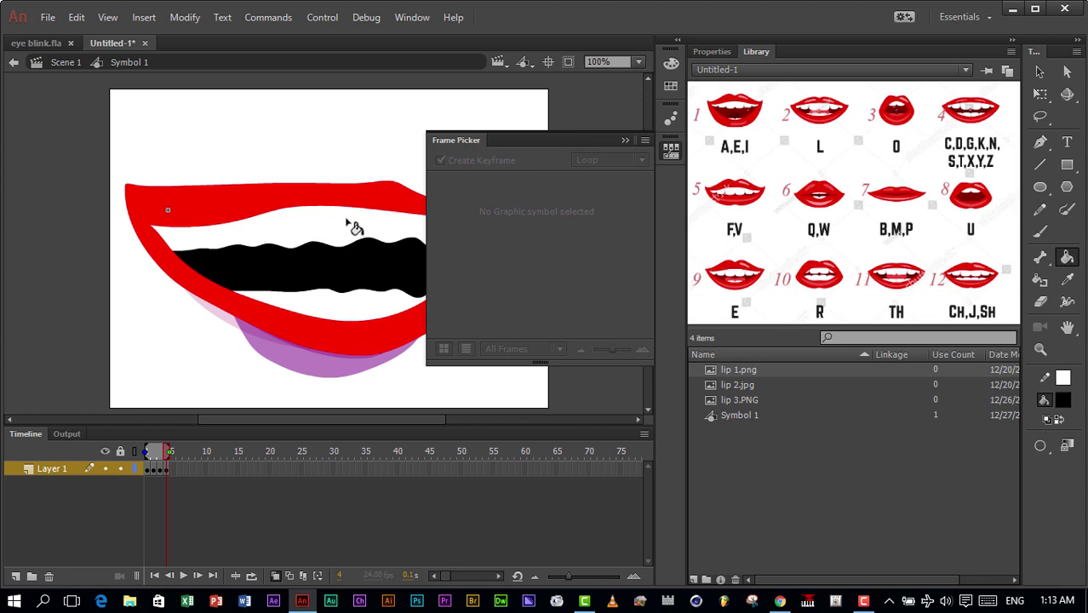
pyautogui.click(65, 63)
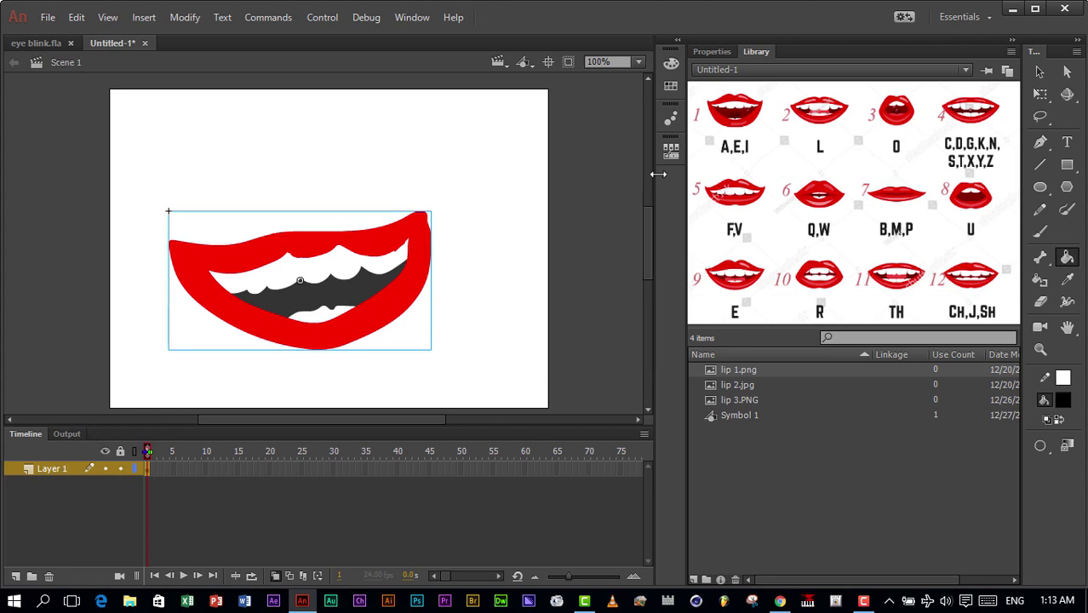
pyautogui.click(671, 149)
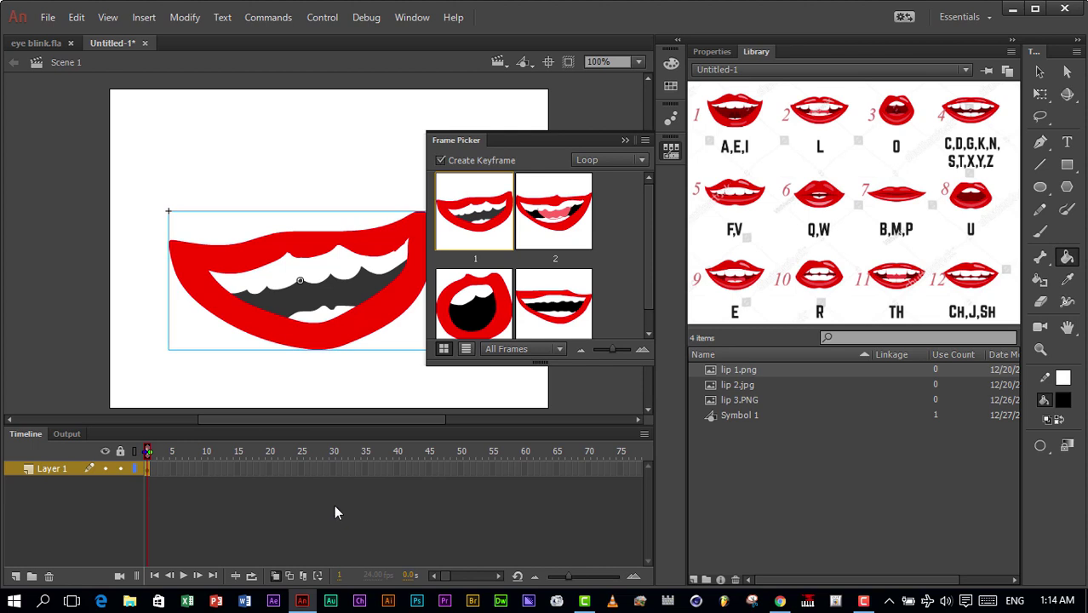
# Step: Test the movie to preview the mouth symbol and close the preview
pyautogui.hotkey('ctrl', 'Return')
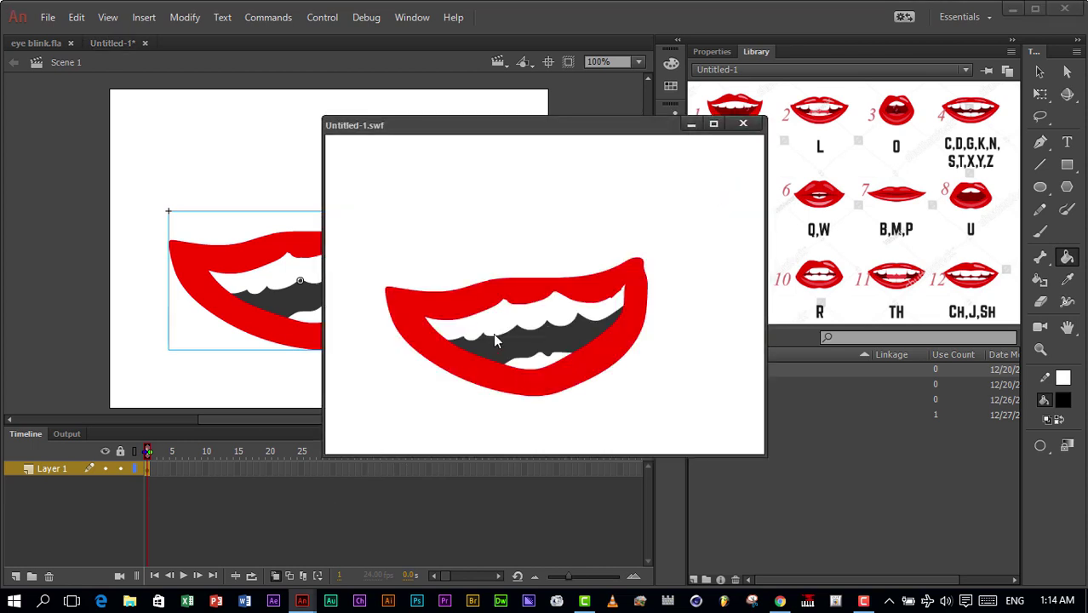
pyautogui.click(744, 126)
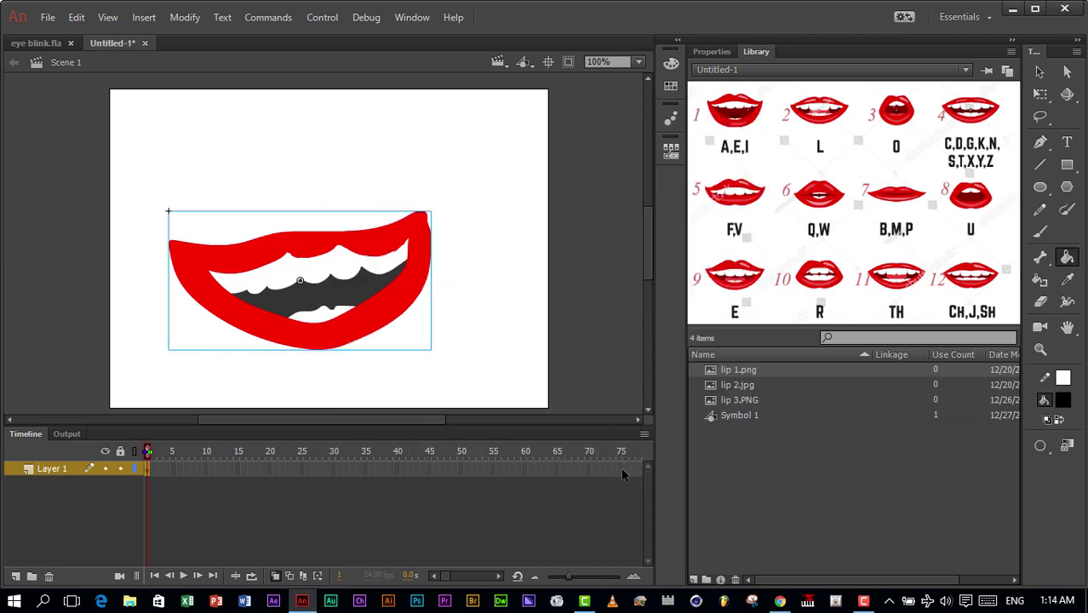
# Step: Extend the mouth on Layer 1 of the main timeline to frame 75 and test the movie
pyautogui.moveTo(613, 467); pyautogui.dragTo(131, 478)
pyautogui.press('F6')
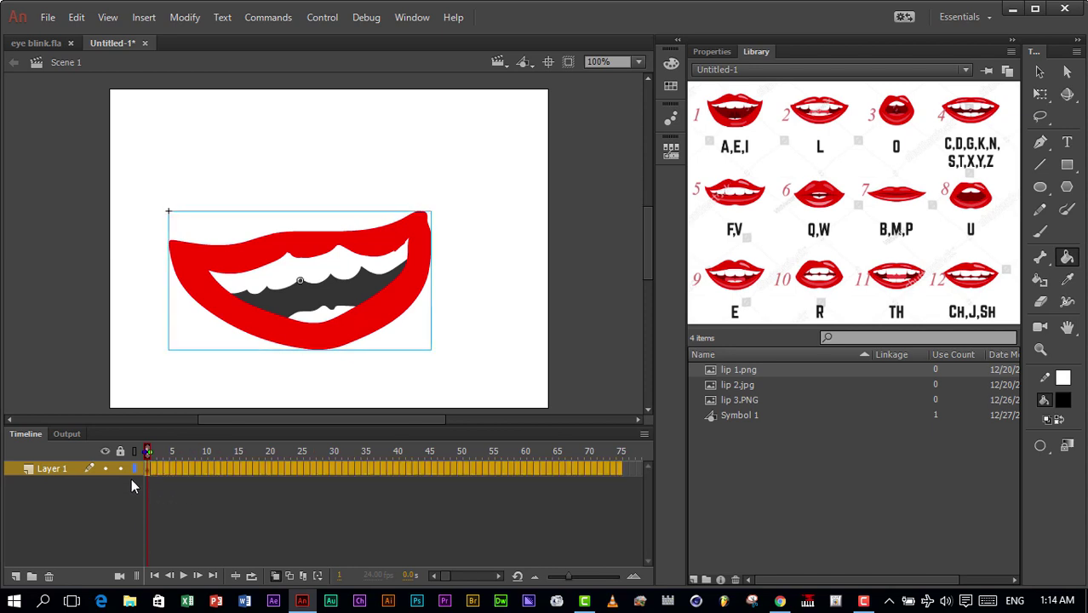
pyautogui.hotkey('shift', '.')
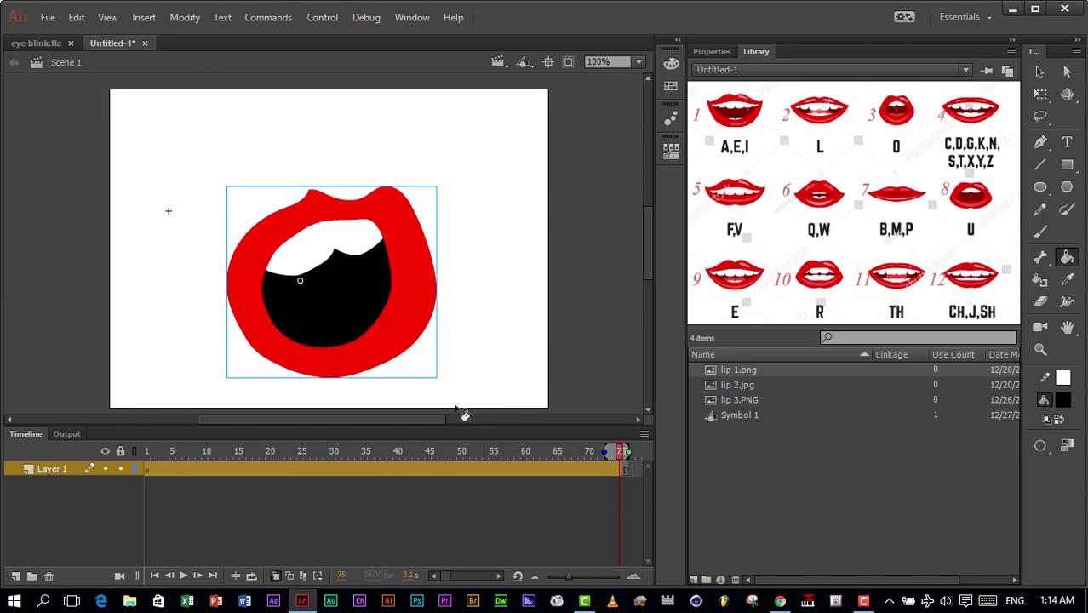
pyautogui.hotkey('ctrl', 'Return')
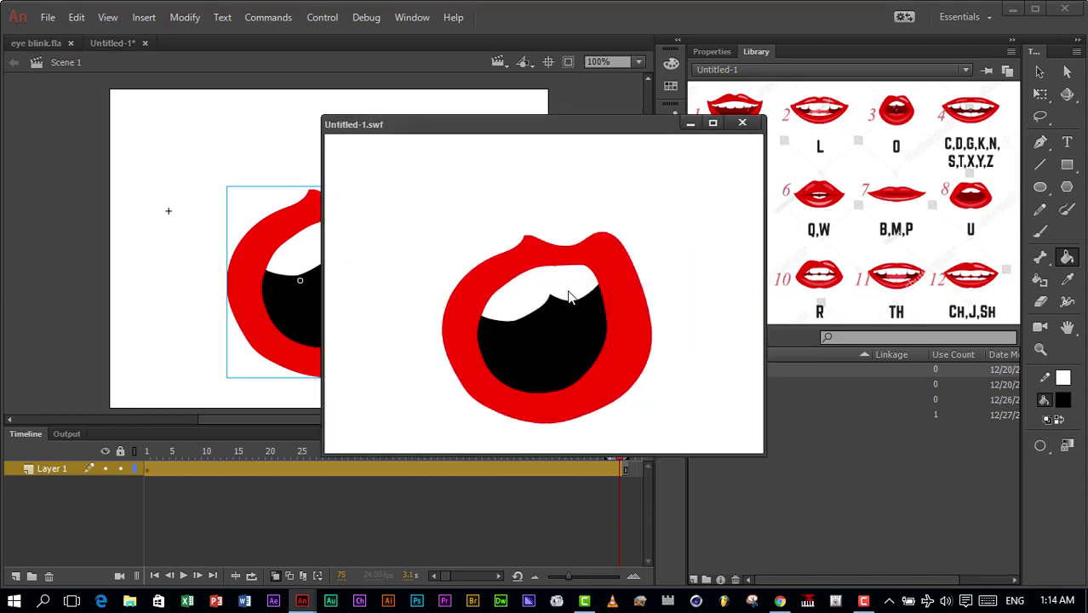
# Step: Set the mouth symbol's looping option to Play Once, test the movie, and close the preview
pyautogui.click(744, 124)
pyautogui.click(669, 153)
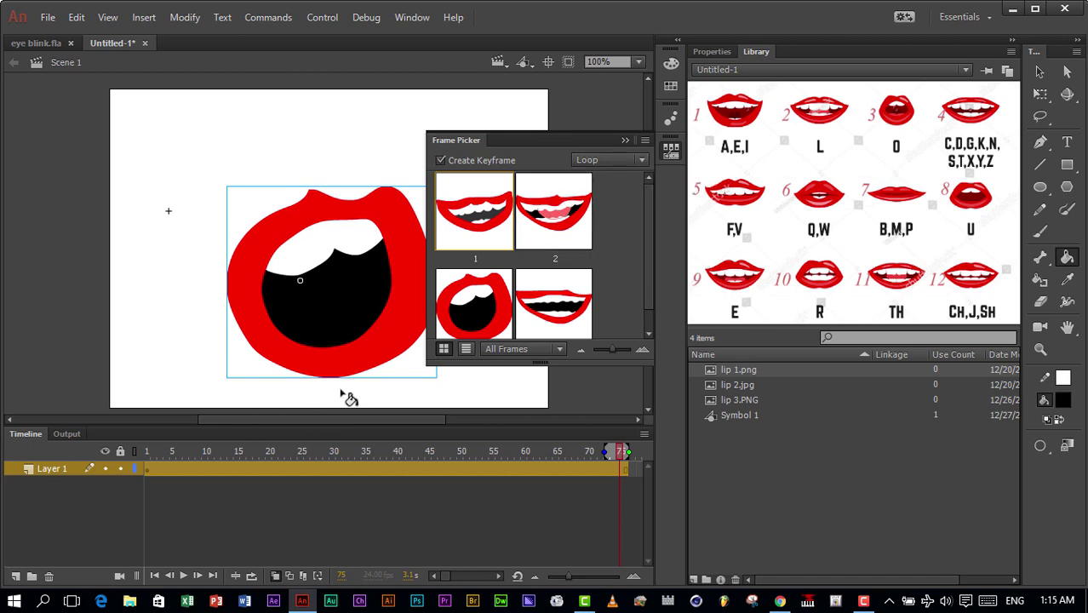
pyautogui.click(639, 161)
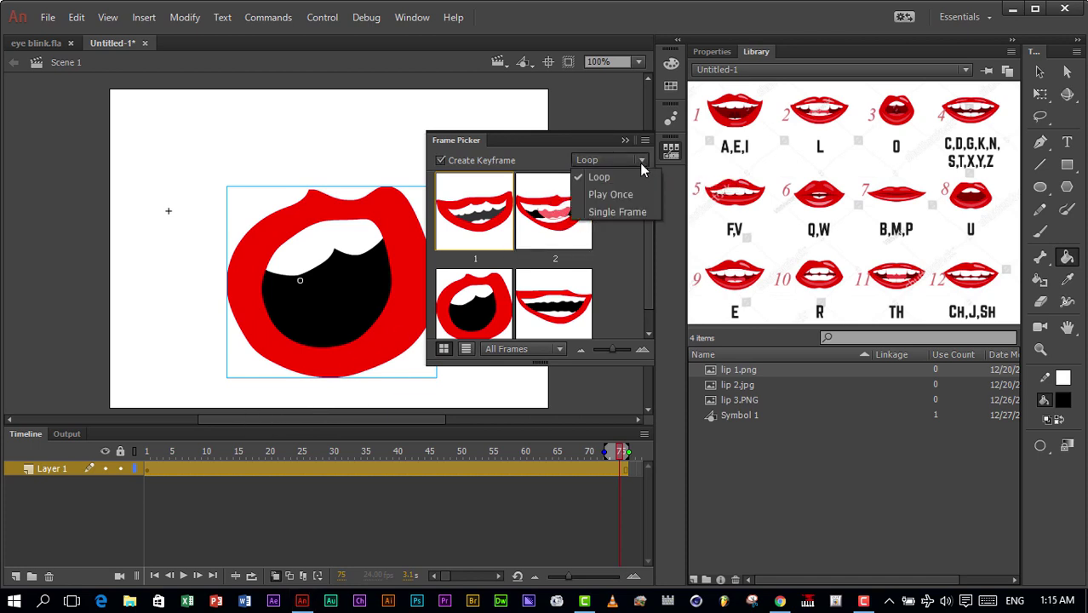
pyautogui.click(608, 195)
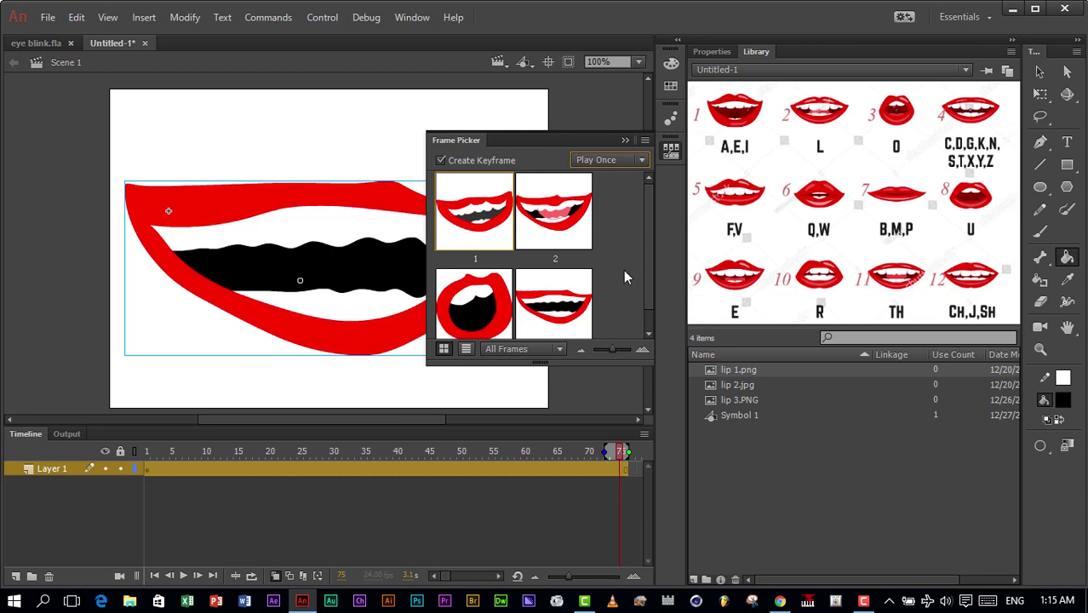
pyautogui.hotkey('ctrl', 'Return')
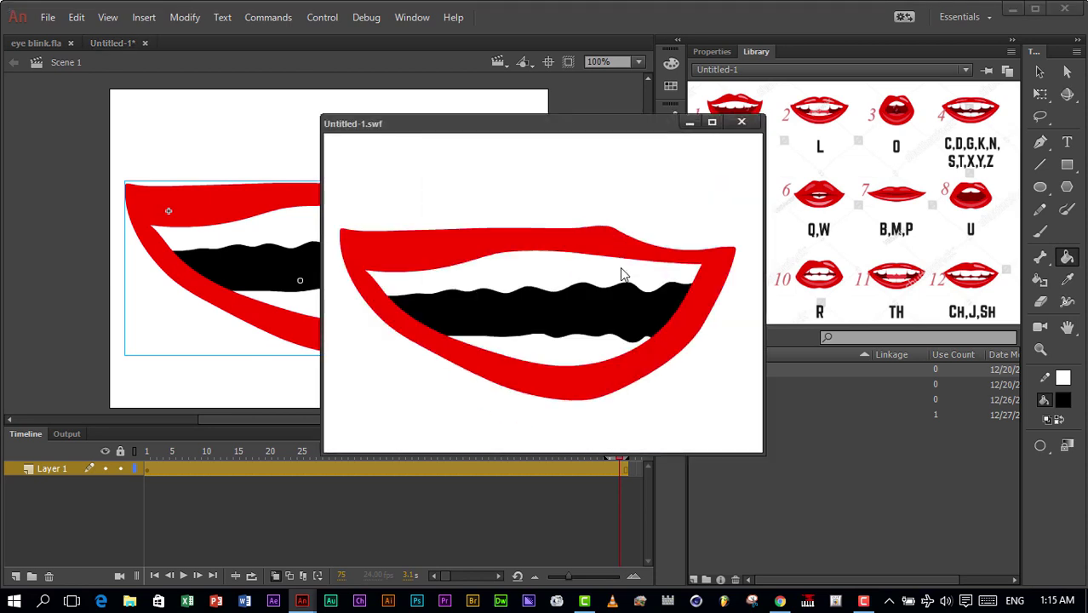
pyautogui.click(742, 123)
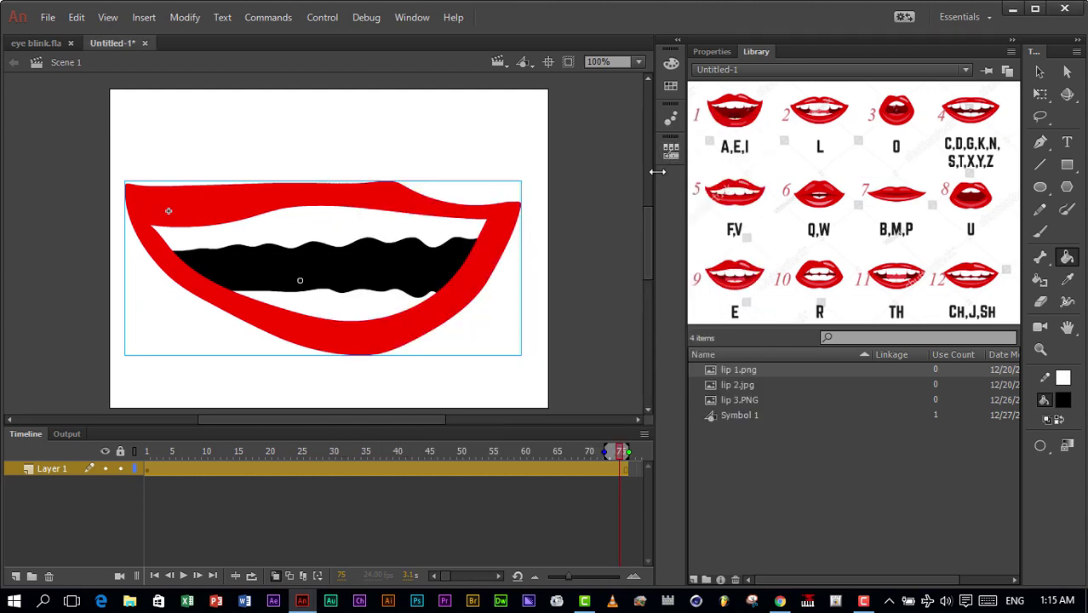
# Step: Set the mouth symbol's looping option in the Frame Picker to Single Frame
pyautogui.click(671, 149)
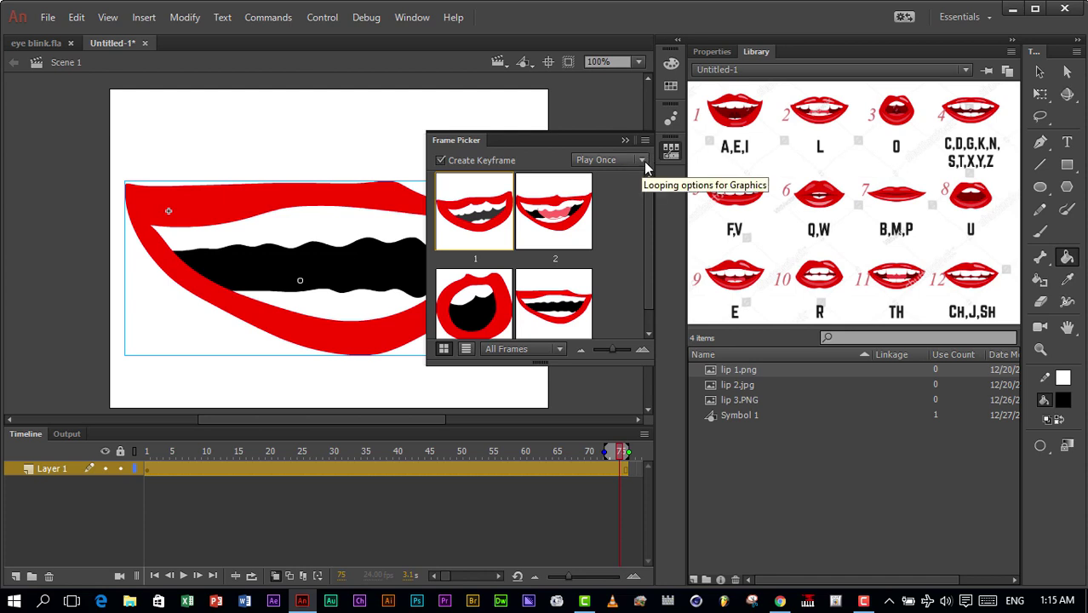
pyautogui.click(641, 162)
pyautogui.click(617, 212)
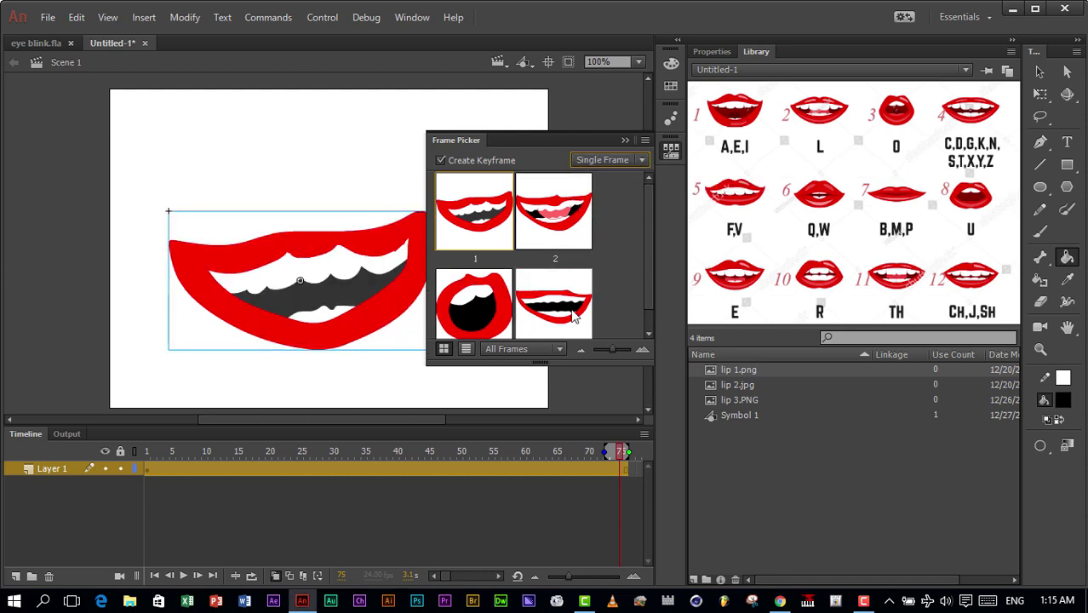
# Step: Shrink the Frame Picker thumbnails until three fit per row, checking the list view before returning to thumbnail view
pyautogui.click(642, 350)
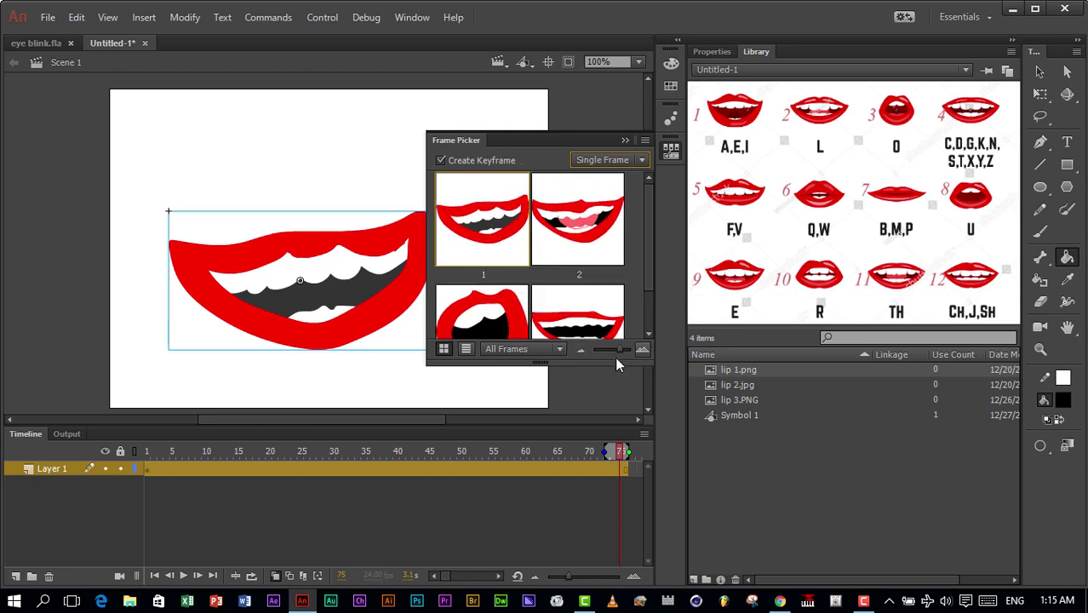
pyautogui.click(579, 350)
pyautogui.click(580, 350)
pyautogui.click(580, 350)
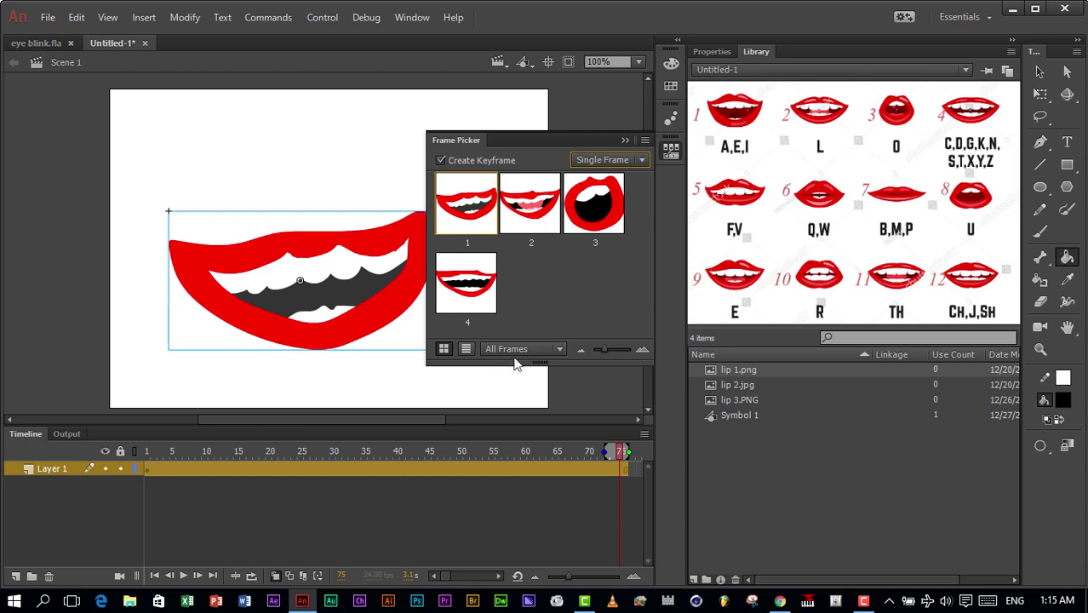
pyautogui.click(465, 351)
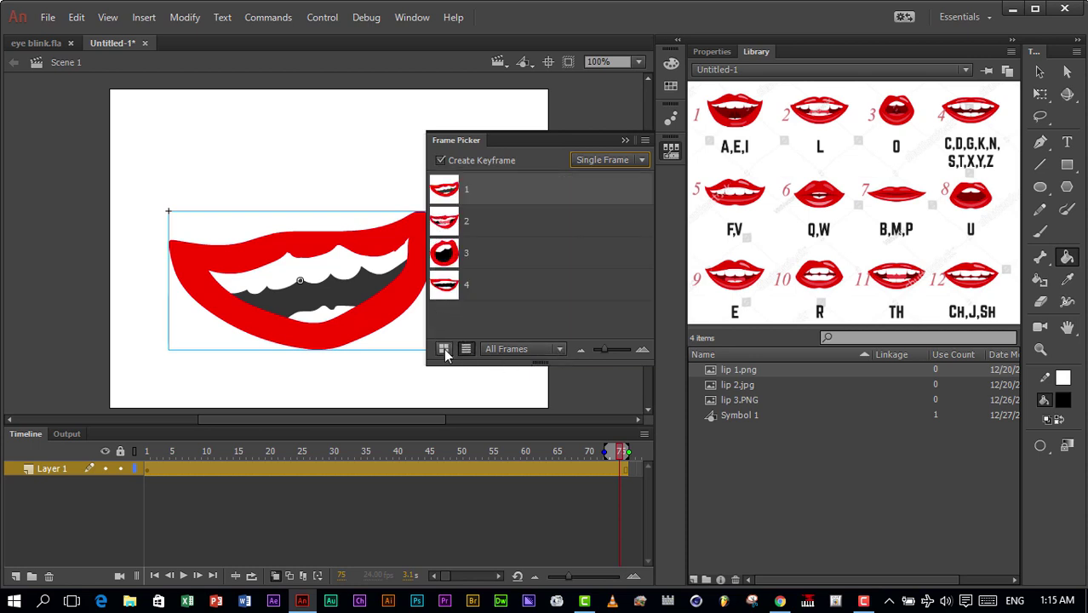
pyautogui.click(443, 349)
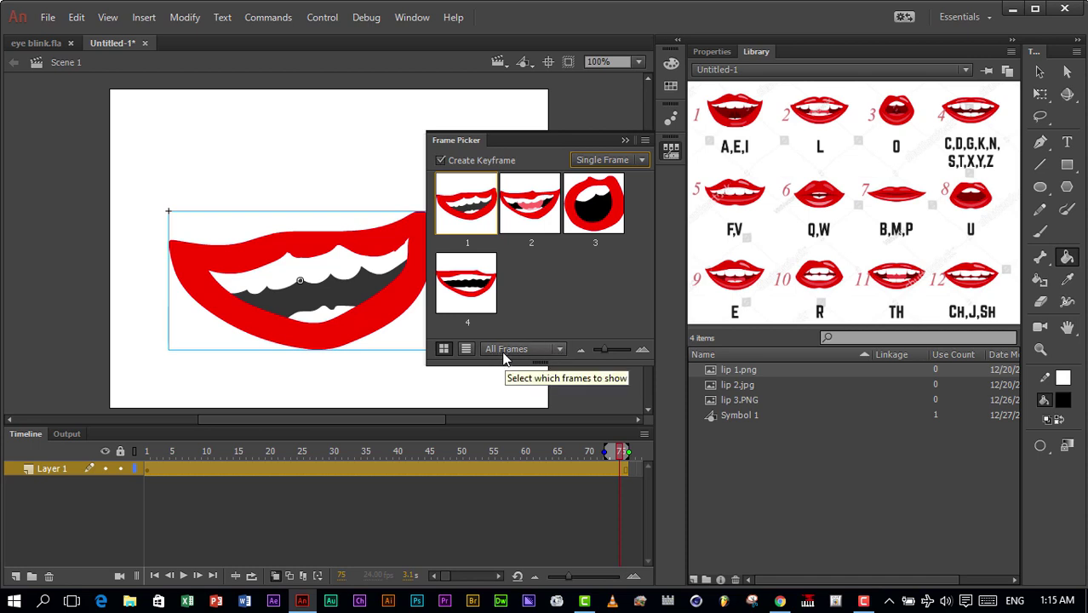
# Step: Filter the Frame Picker by Keyframes, switch the filter to Labels, and collapse the Frame Picker
pyautogui.click(559, 349)
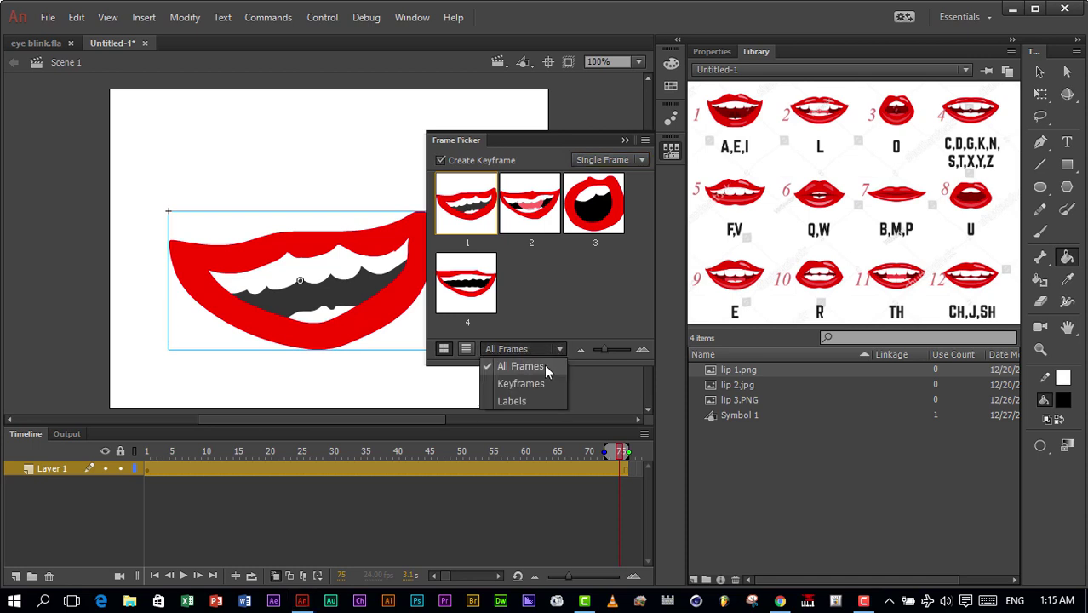
pyautogui.click(516, 383)
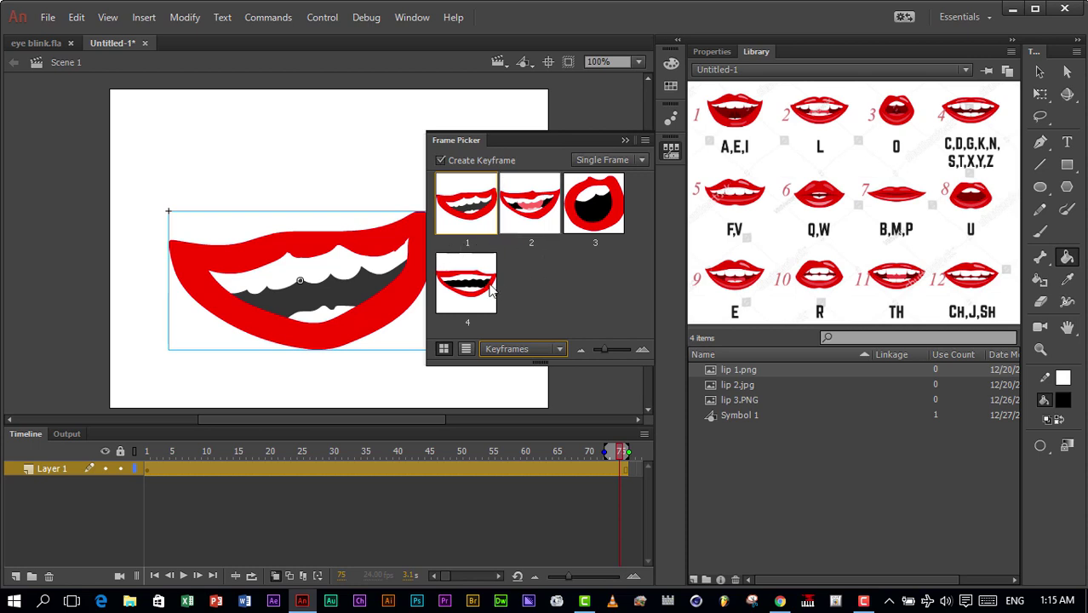
pyautogui.click(558, 348)
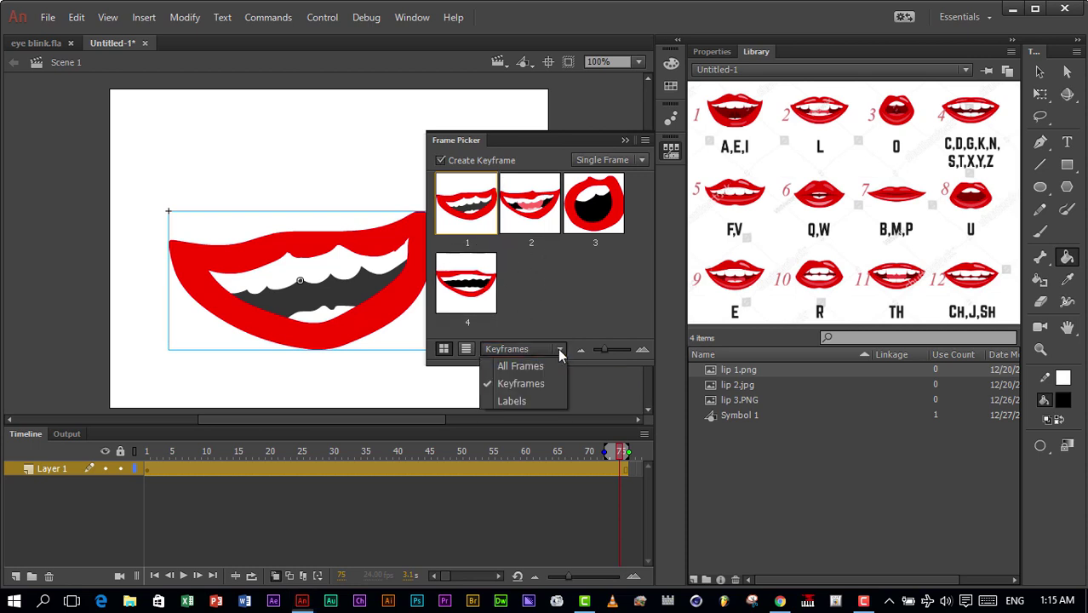
pyautogui.click(522, 400)
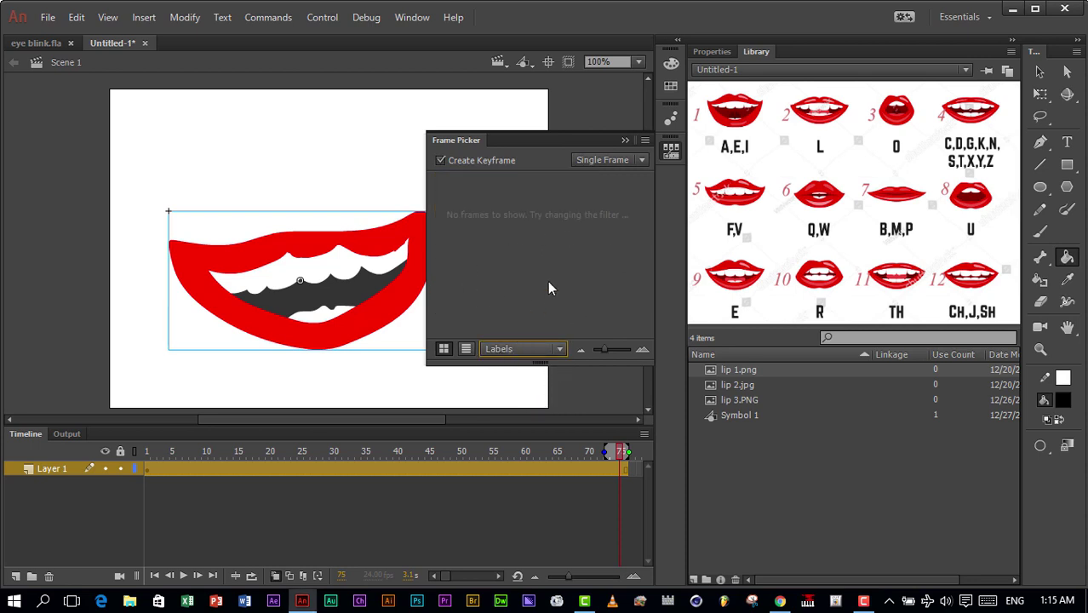
pyautogui.click(625, 141)
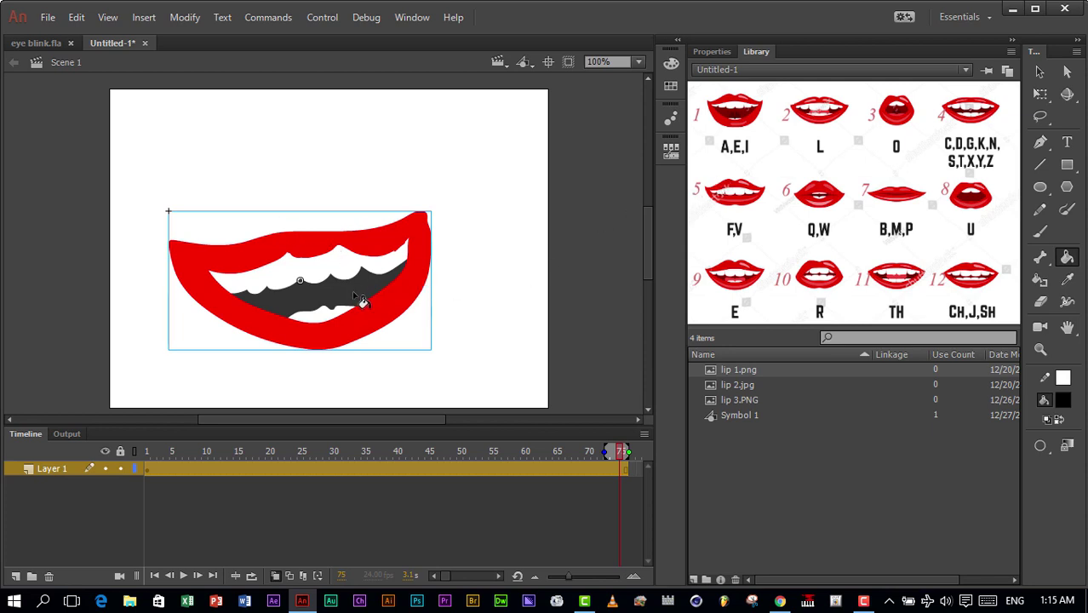
# Step: Open the mouth symbol on the stage for editing and turn off onion skinning
pyautogui.click(1039, 71)
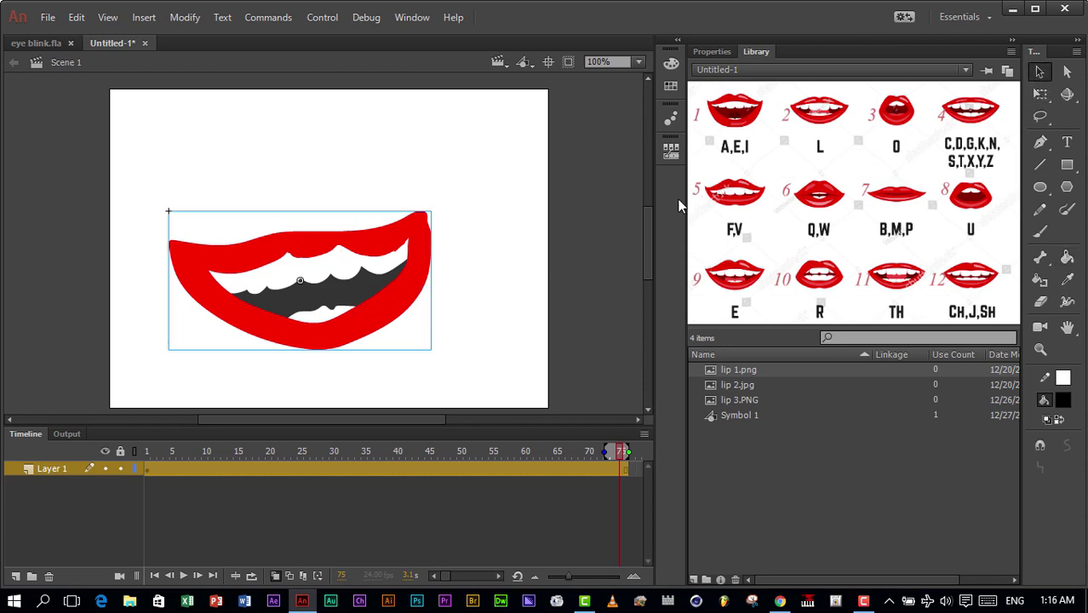
pyautogui.doubleClick(353, 277)
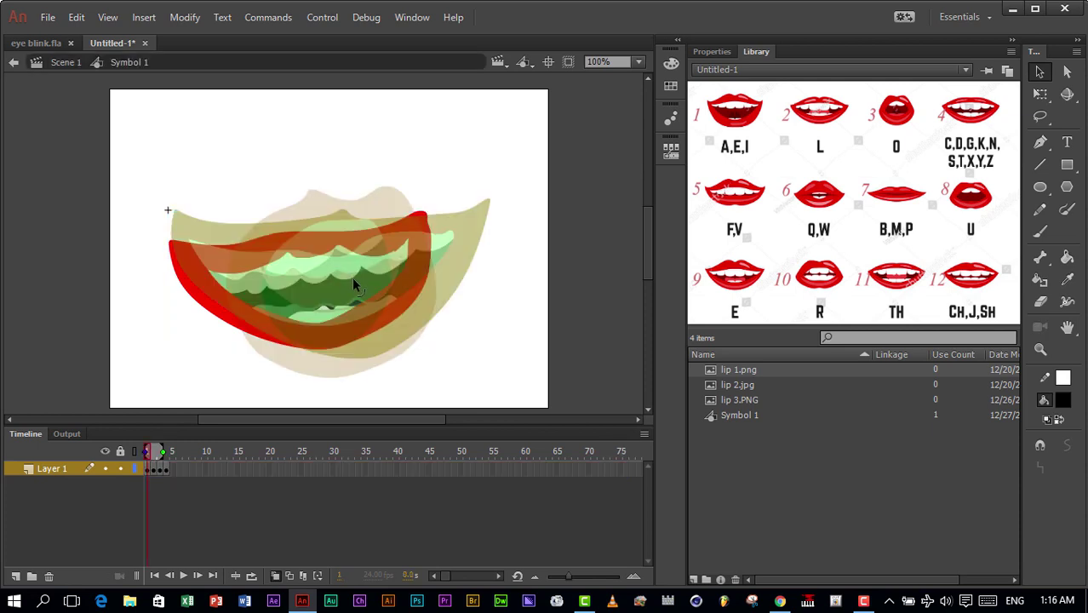
pyautogui.click(275, 577)
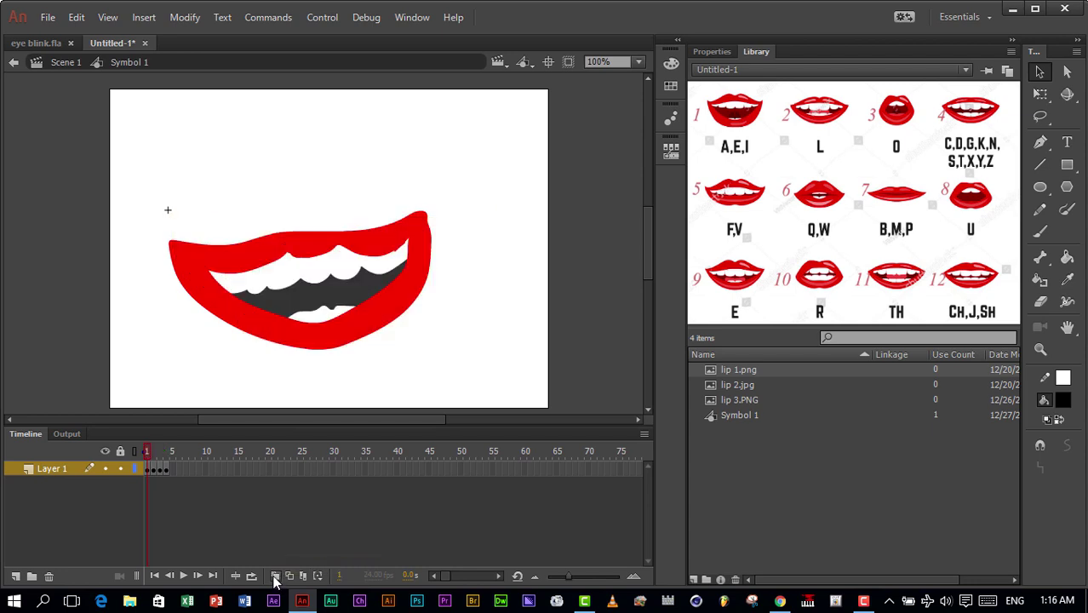
# Step: Give frame 1 of the mouth symbol's Layer 1 the frame label A
pyautogui.click(147, 475)
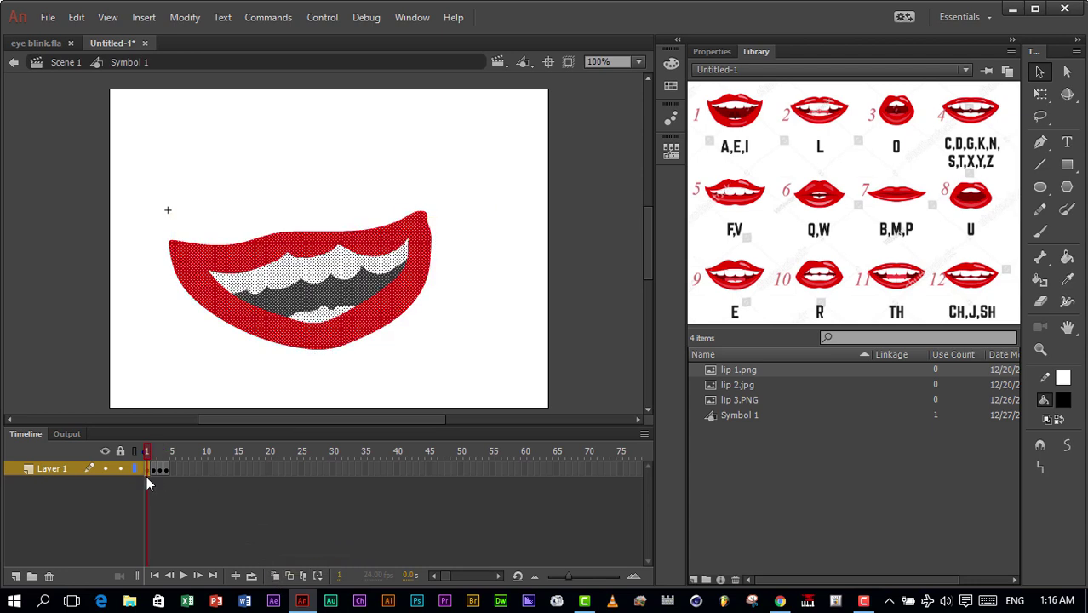
pyautogui.click(710, 52)
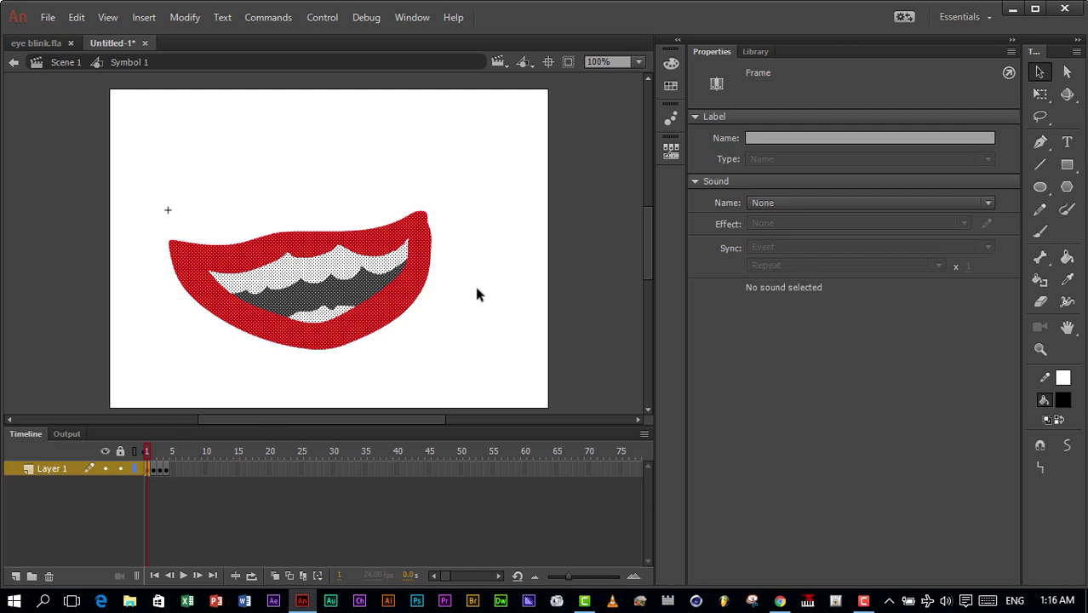
pyautogui.click(764, 138)
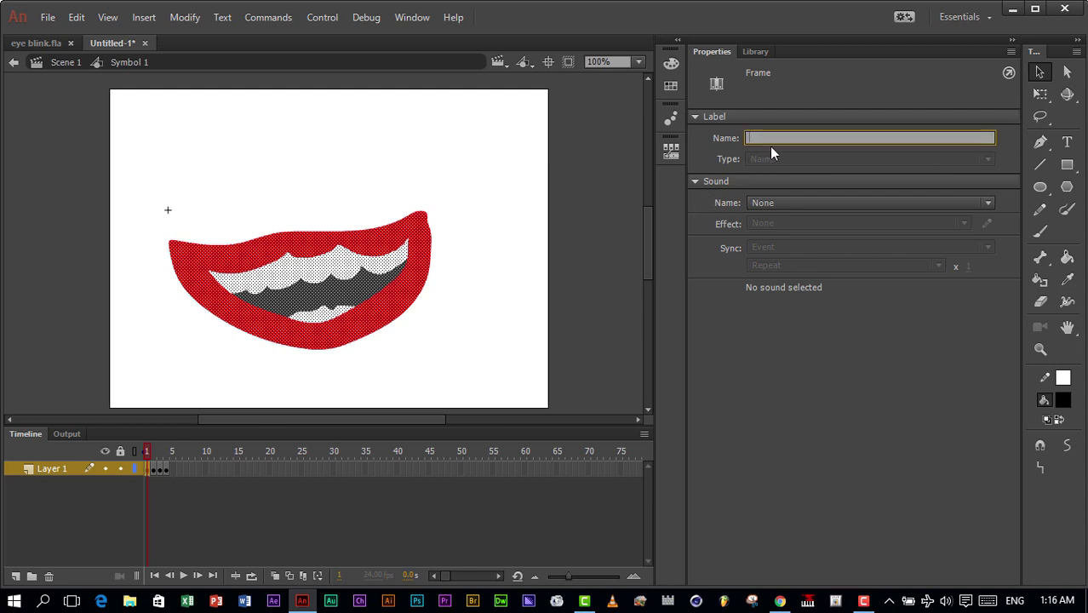
pyautogui.write('A')
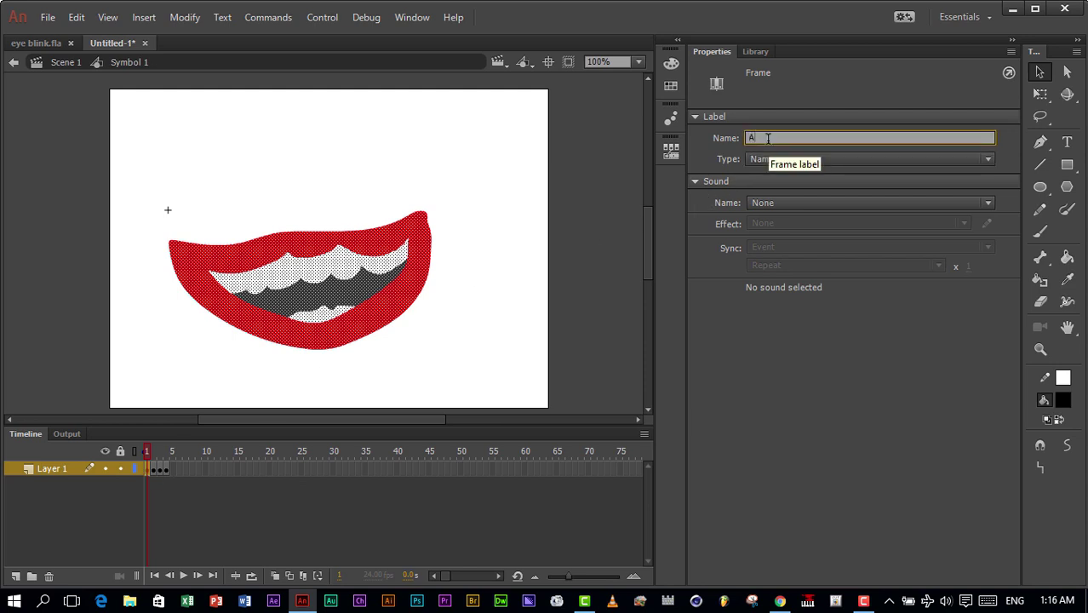
pyautogui.click(191, 519)
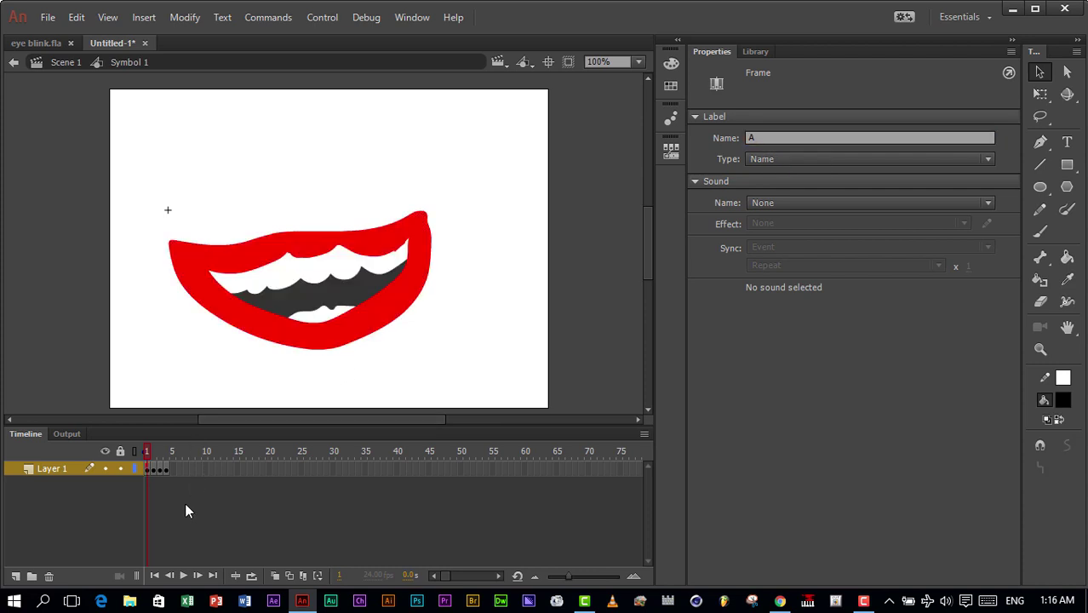
# Step: Give frame 2 of the mouth symbol's Layer 1 the frame label B
pyautogui.click(152, 471)
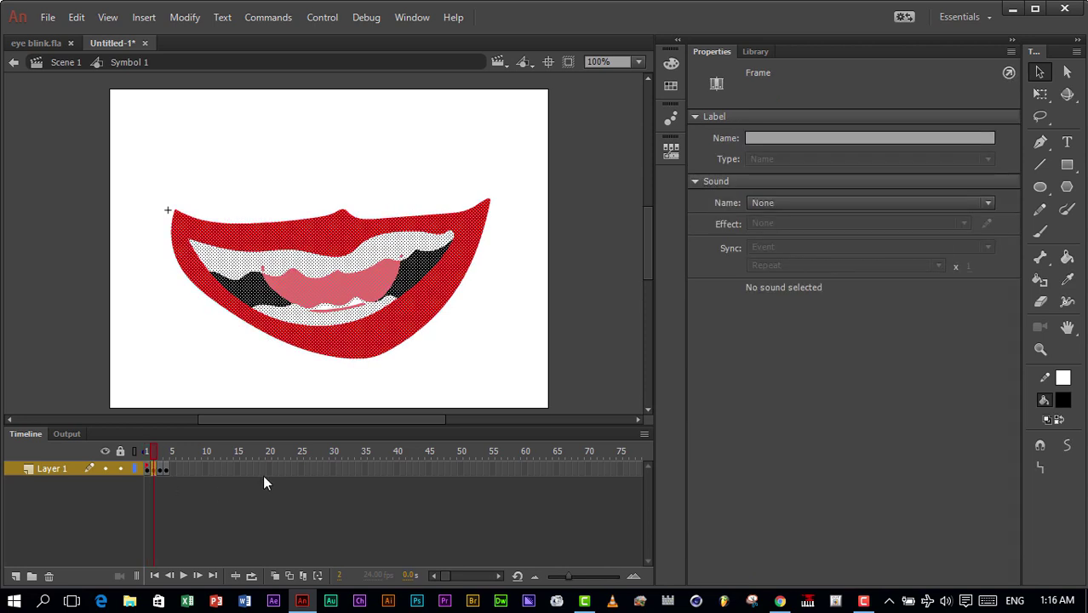
pyautogui.click(771, 138)
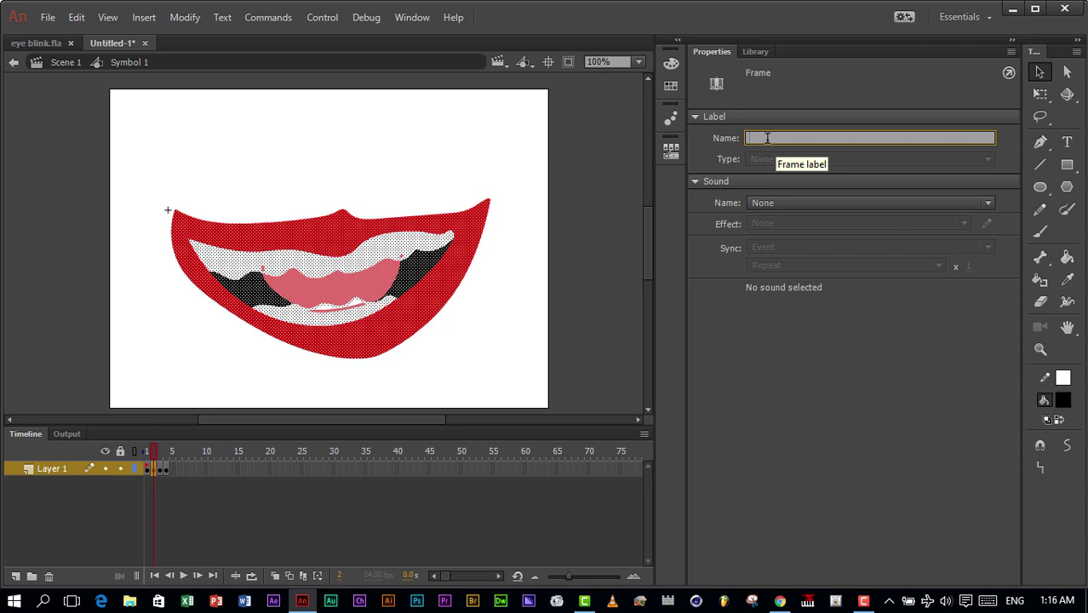
pyautogui.write('B')
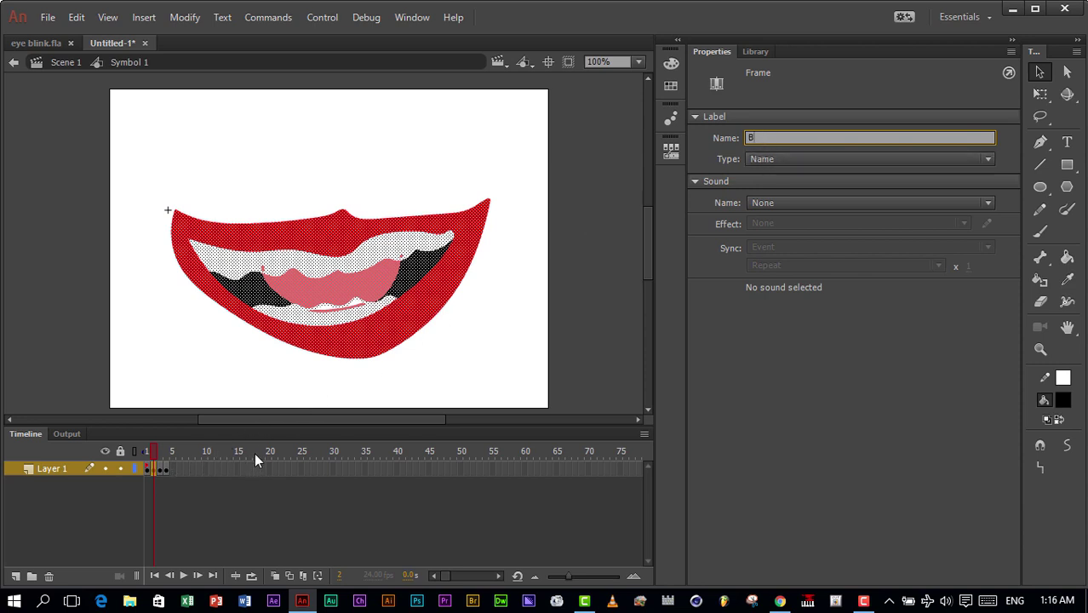
pyautogui.press('Return')
# Step: Give frame 3 of the mouth symbol's Layer 1 the frame label C and show the Frame Picker
pyautogui.click(160, 471)
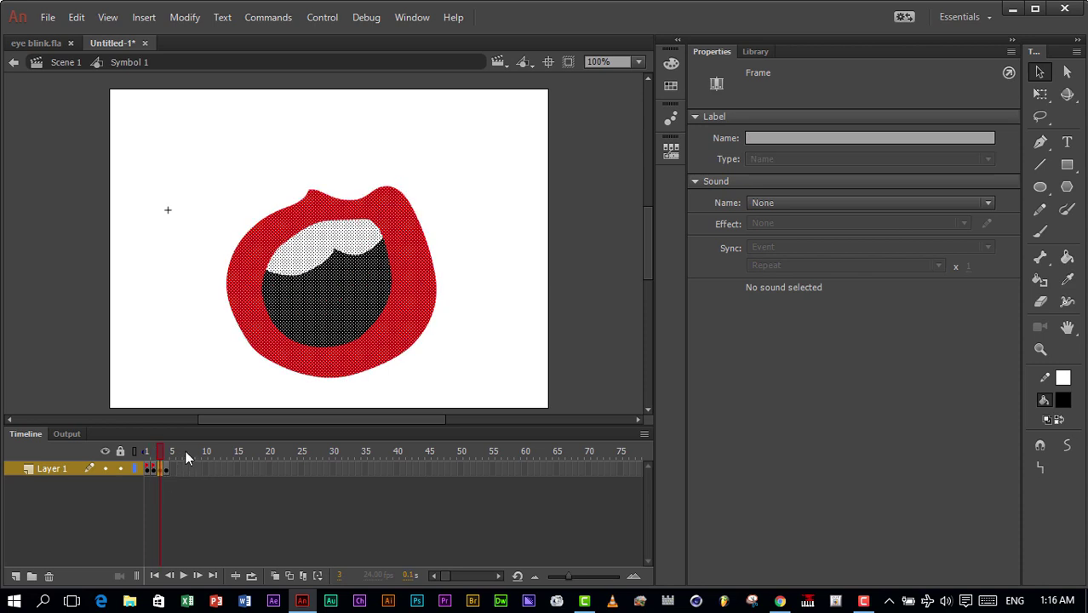
pyautogui.press('p')
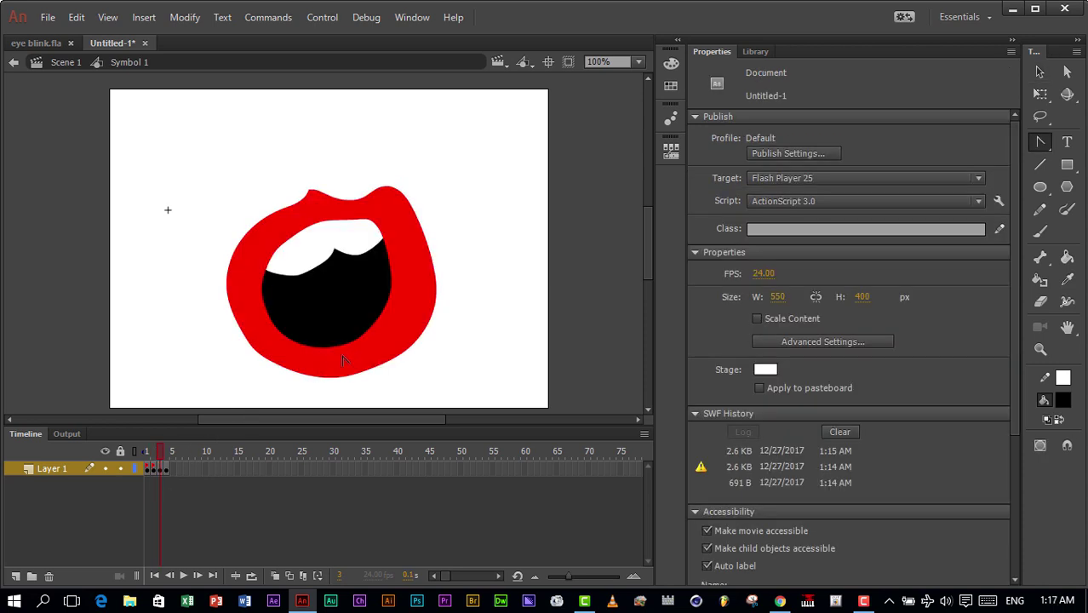
pyautogui.click(163, 470)
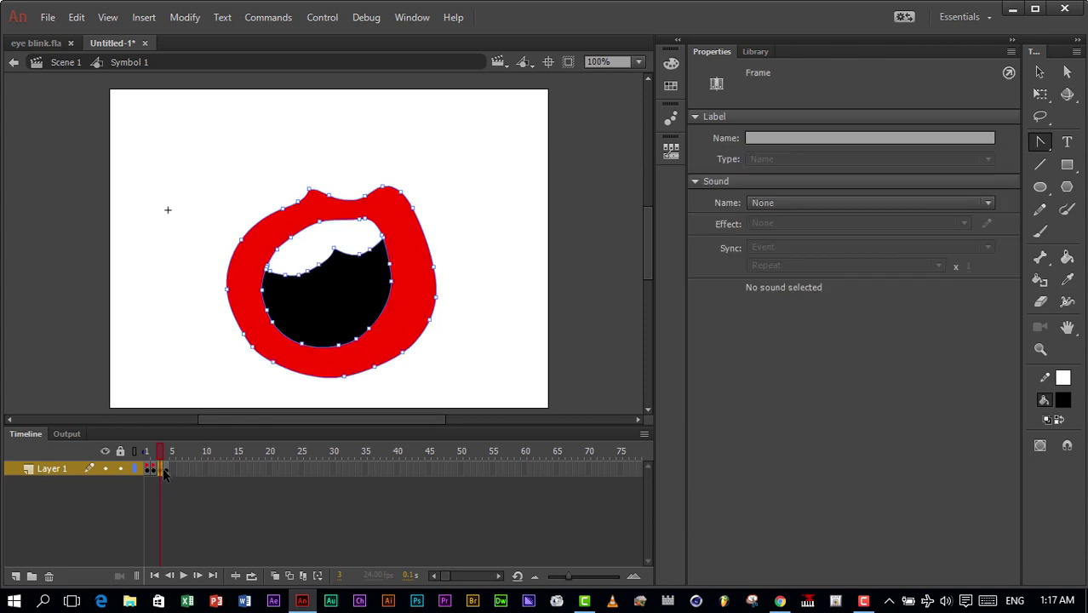
pyautogui.click(757, 138)
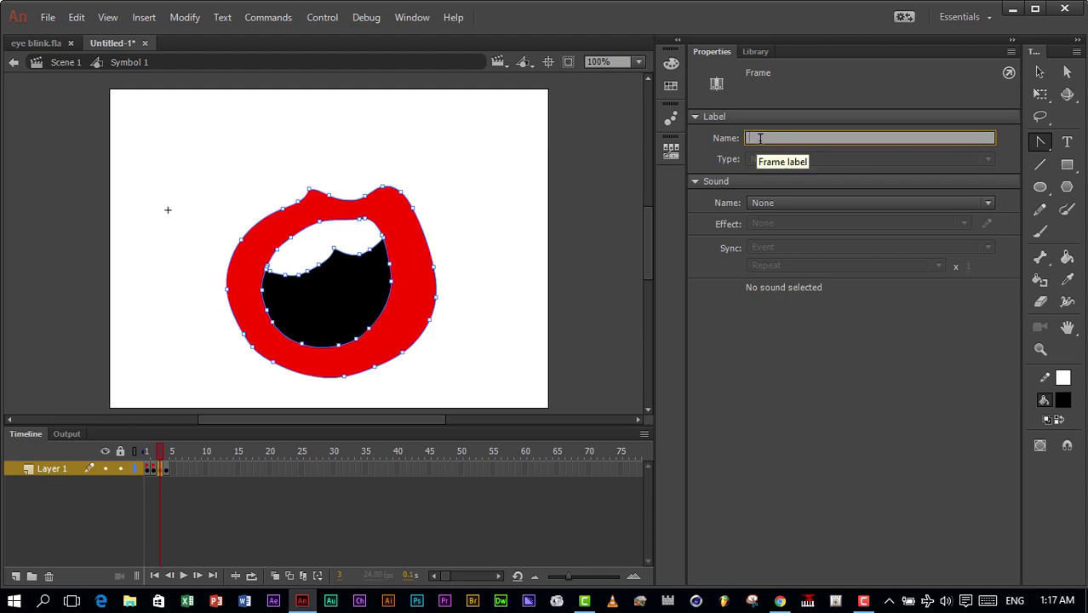
pyautogui.write('C')
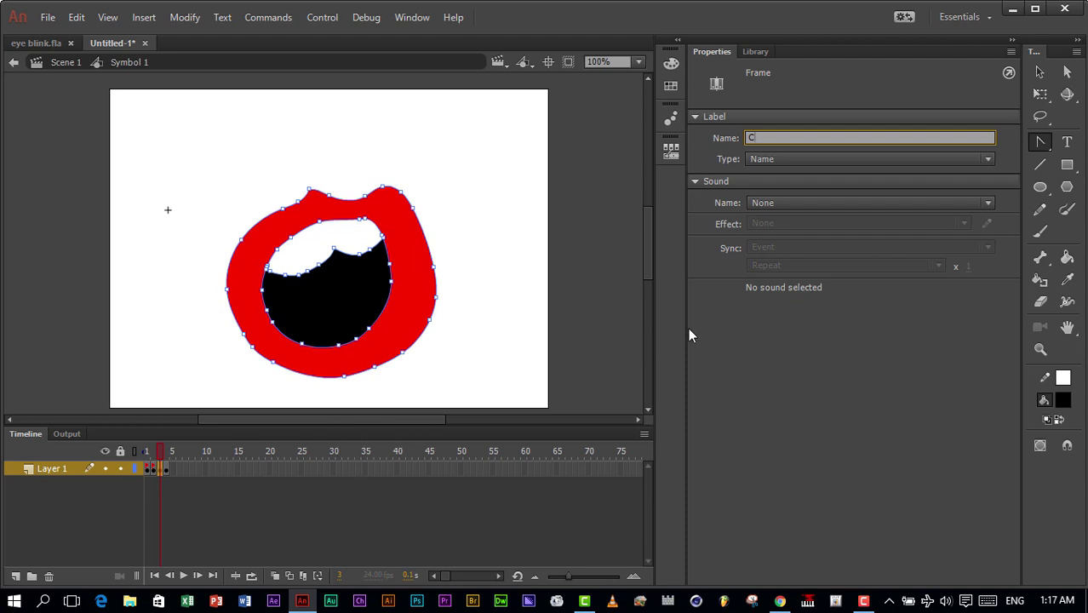
pyautogui.press('Return')
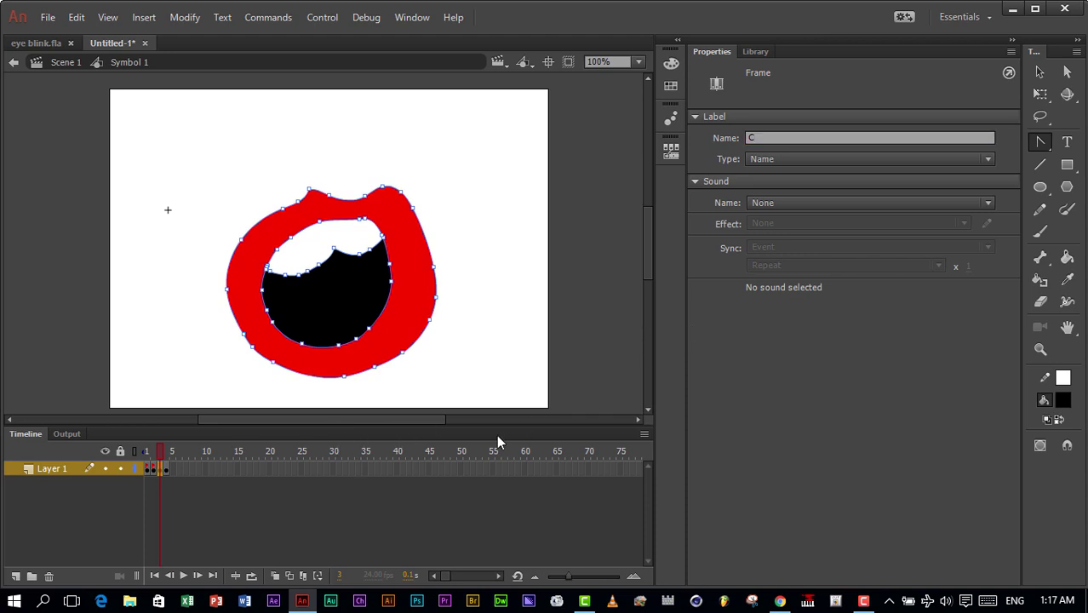
pyautogui.click(419, 514)
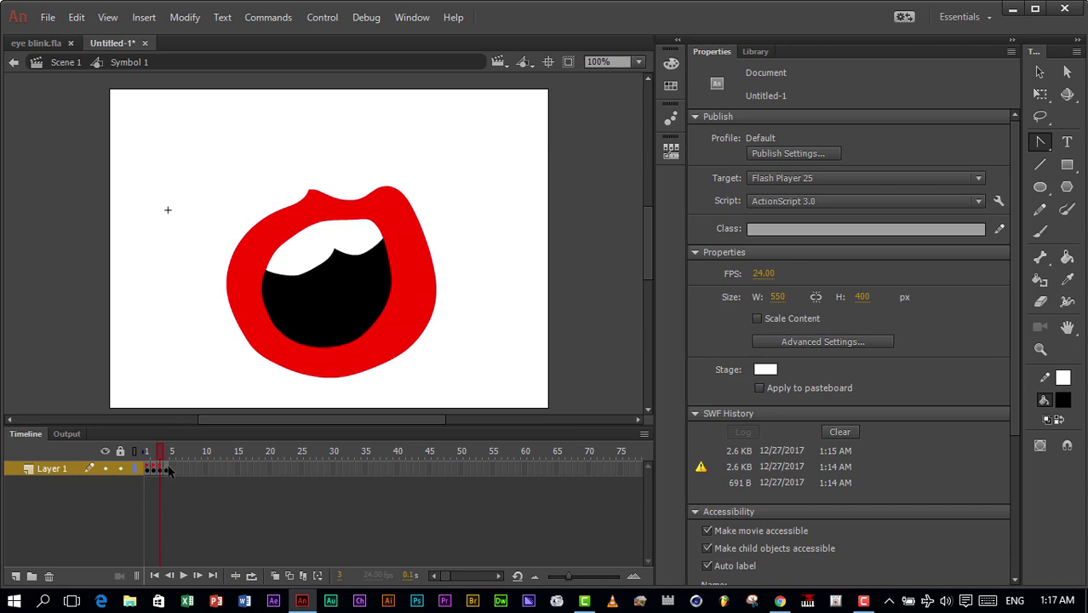
pyautogui.click(672, 157)
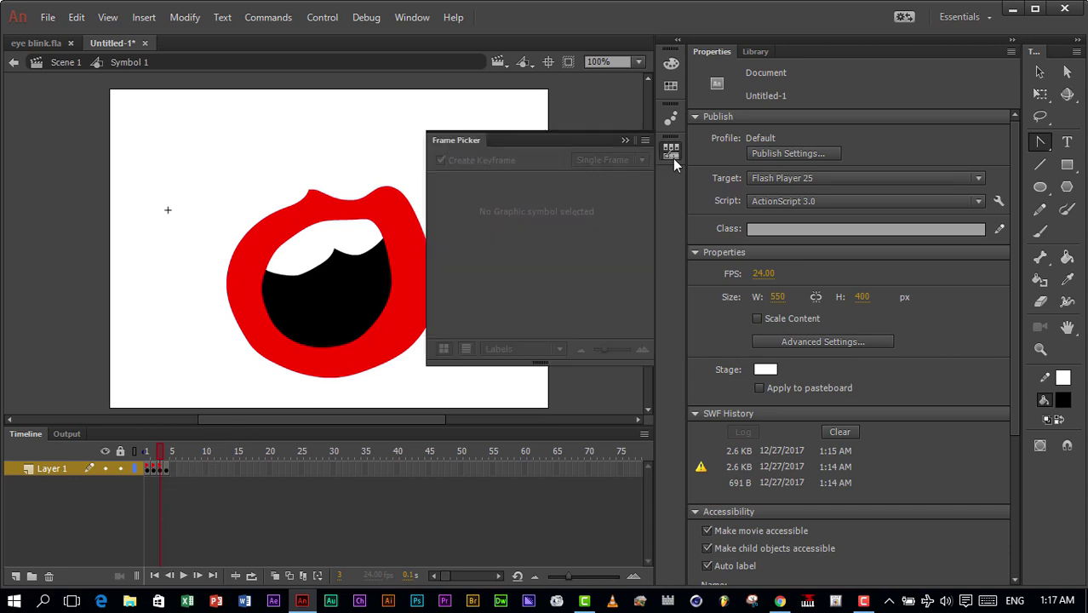
# Step: Return to Scene 1 and set the mouth symbol's Frame Picker to list All Frames instead of only labelled ones
pyautogui.click(584, 116)
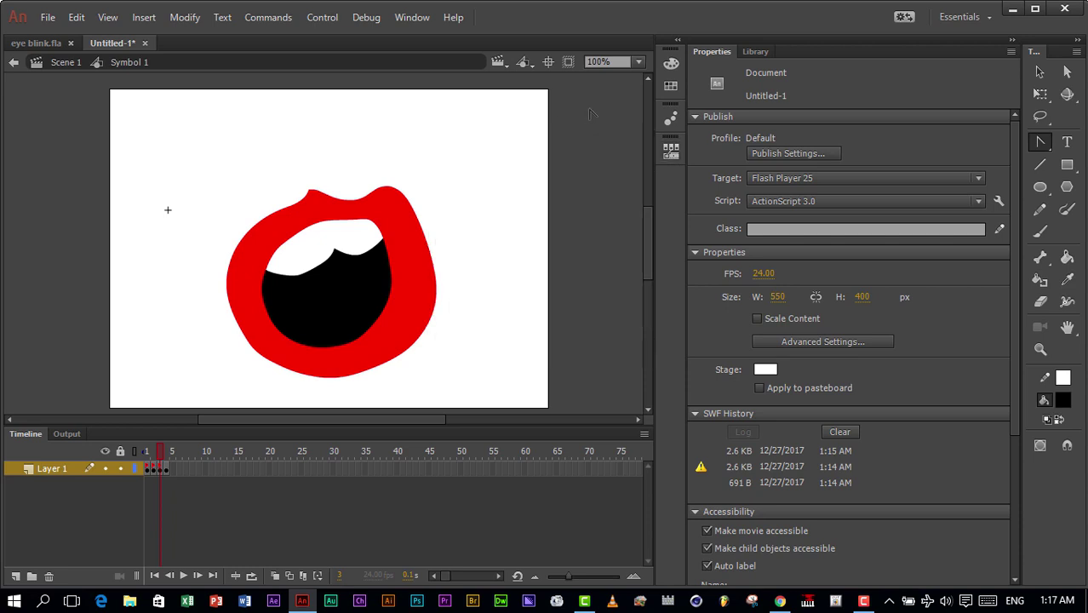
pyautogui.click(67, 63)
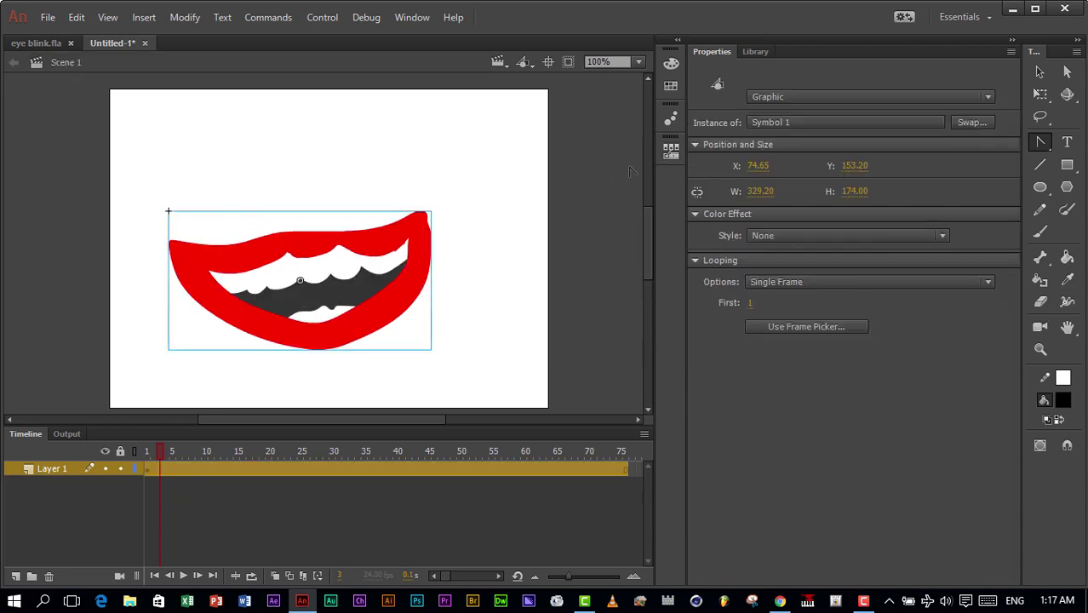
pyautogui.click(669, 159)
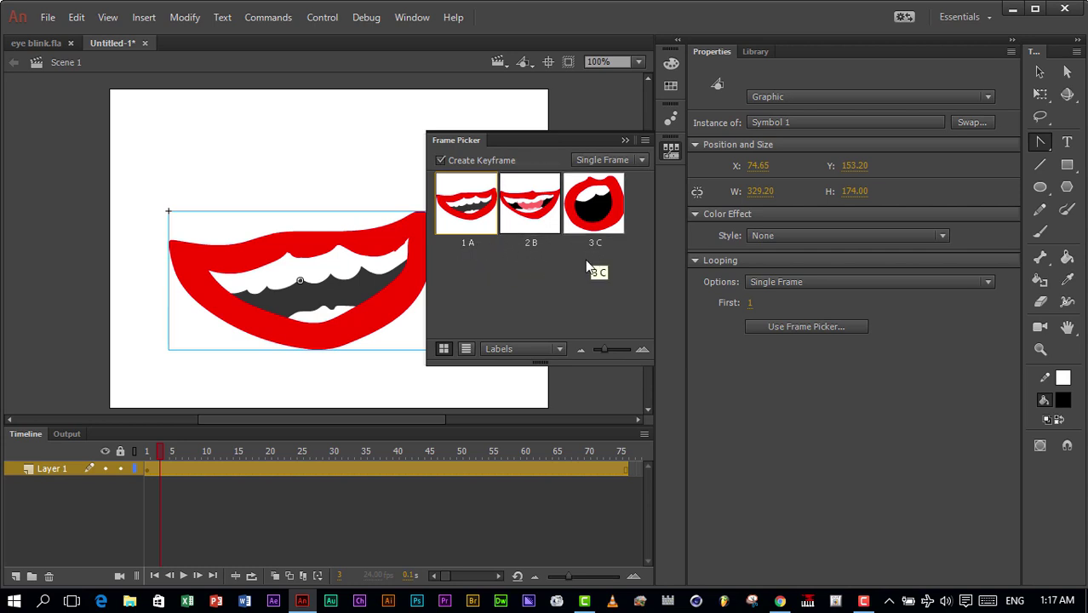
pyautogui.click(559, 349)
pyautogui.click(530, 361)
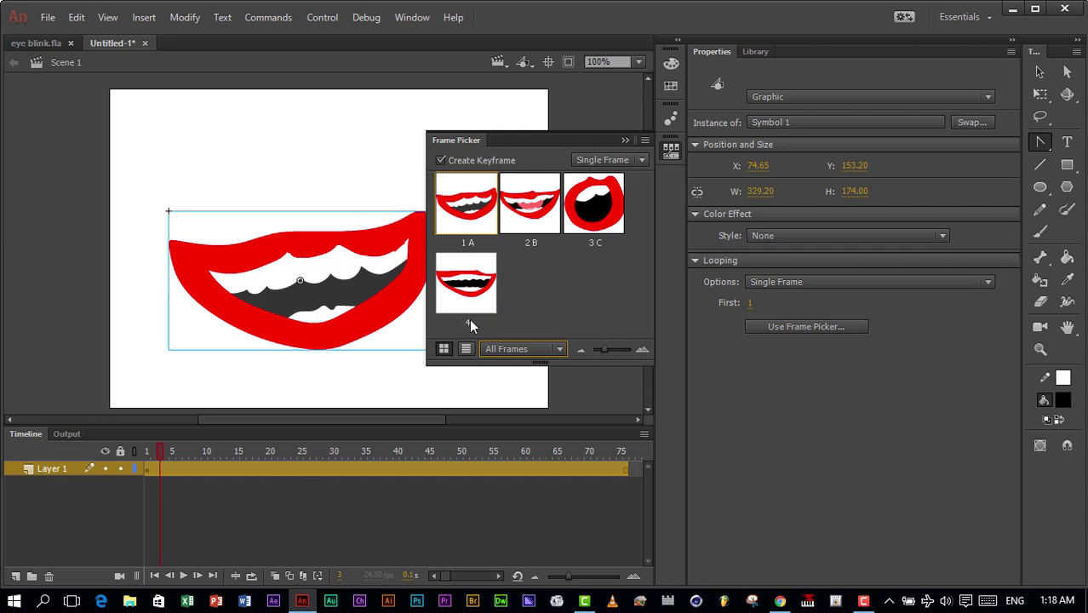
pyautogui.click(625, 140)
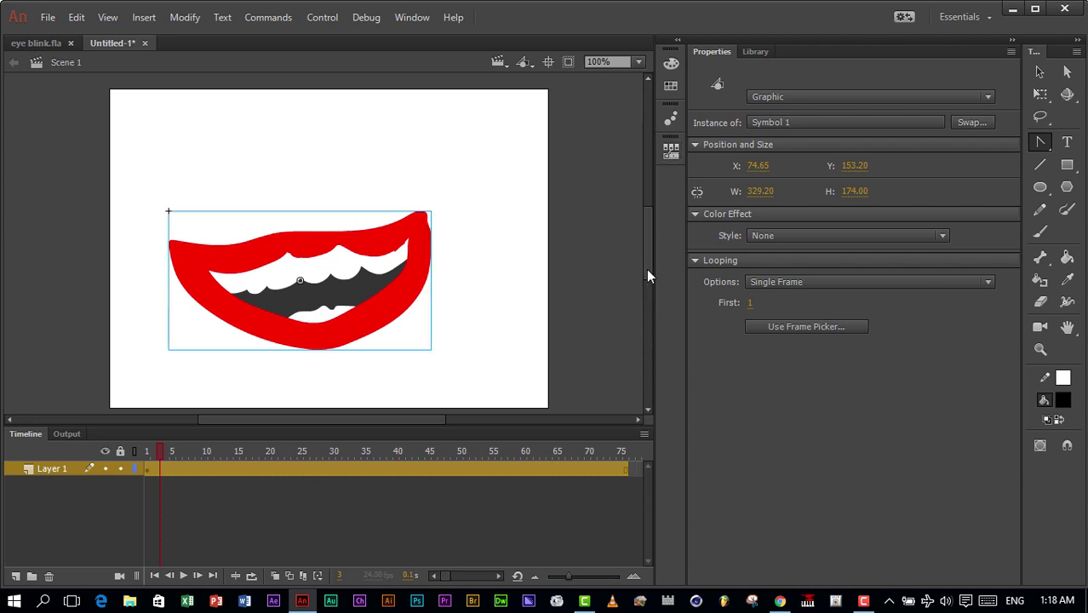
# Step: Switch to Chrome, review the phoneme guides and full phoneme list in Adobe's SmartMouth lip-sync article, and return to Animate
pyautogui.click(780, 600)
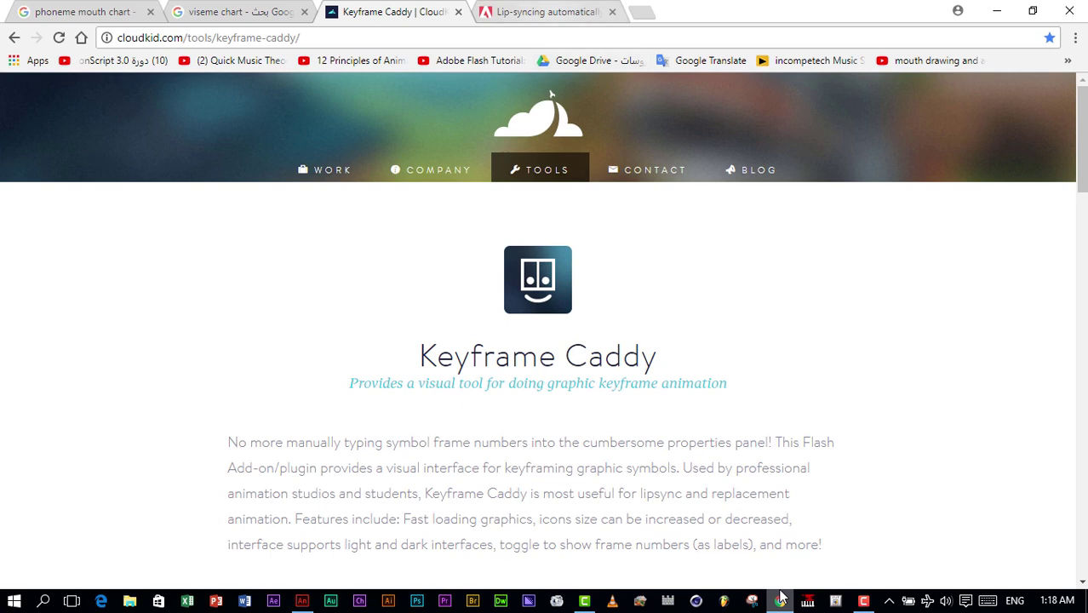
pyautogui.hotkey('ctrl', 'Tab')
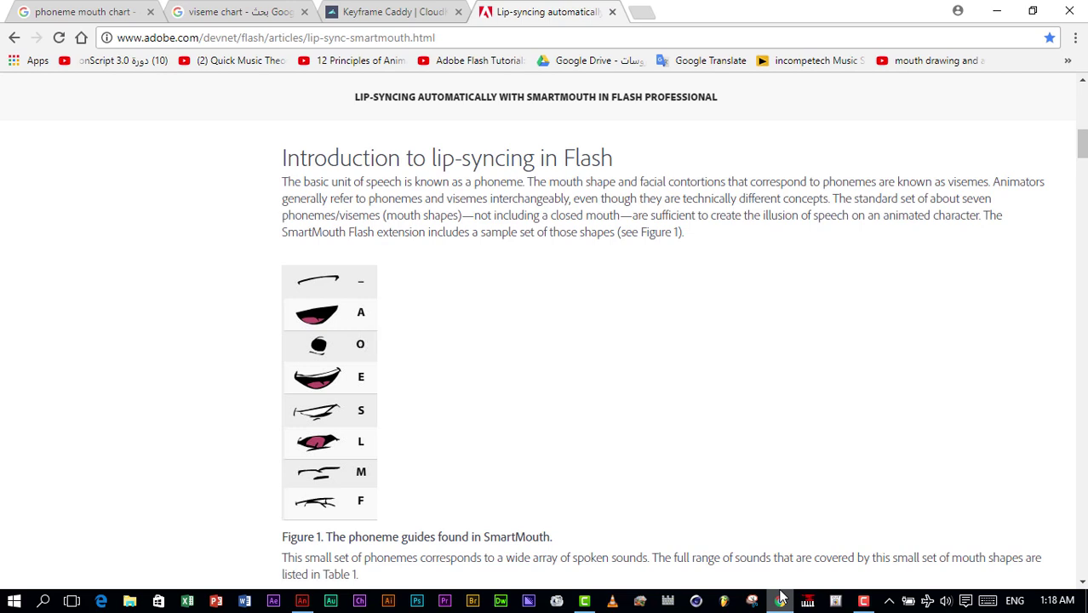
pyautogui.scroll(-7, 782, 596)
pyautogui.scroll(5, 782, 596)
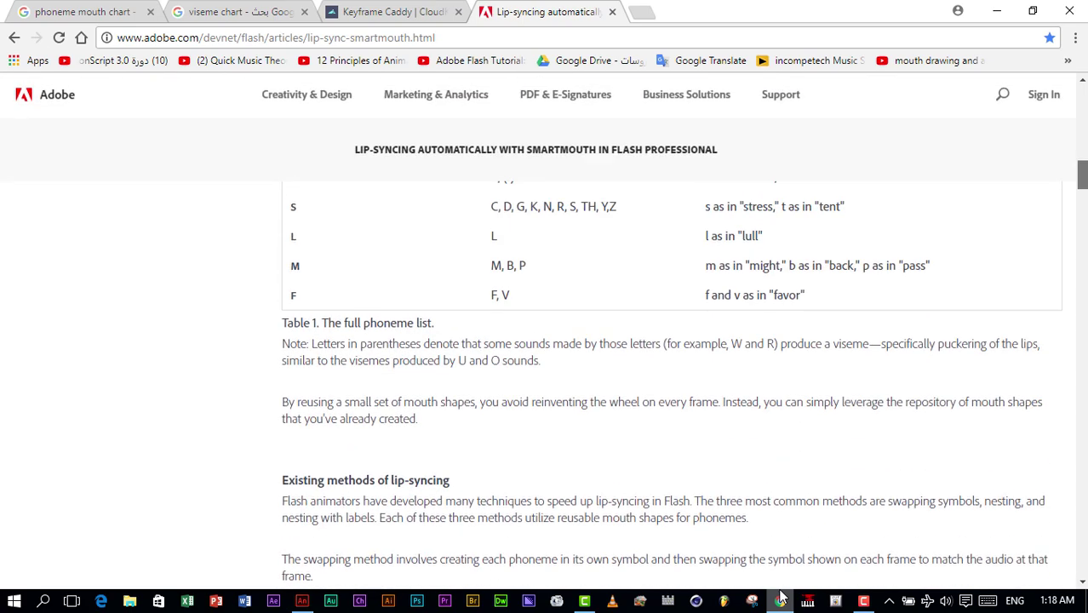
pyautogui.scroll(-2, 781, 596)
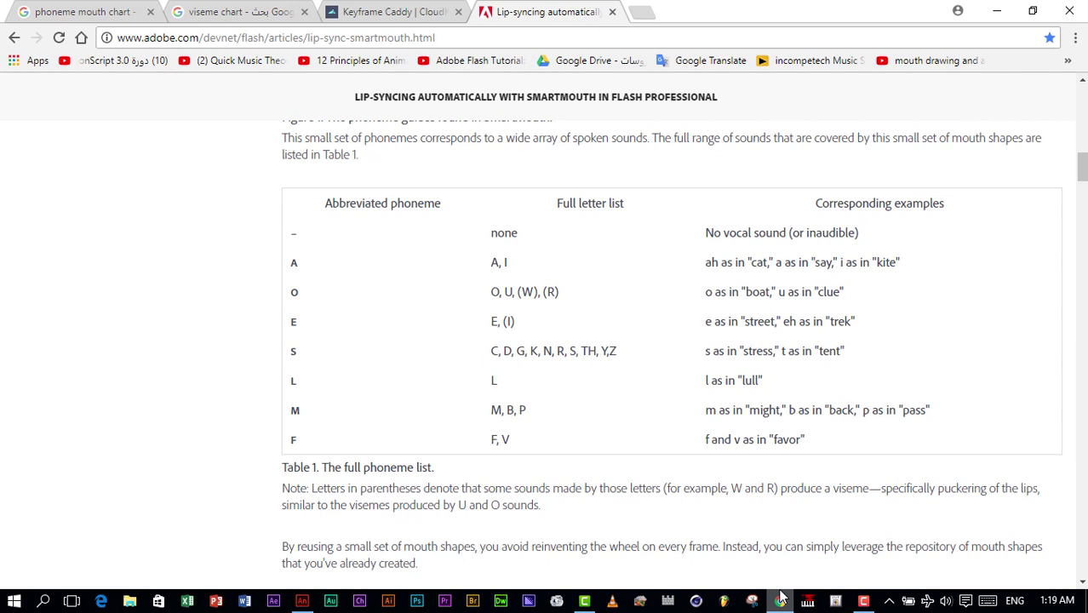
pyautogui.hotkey('ctrl', 'shift', 'Tab')
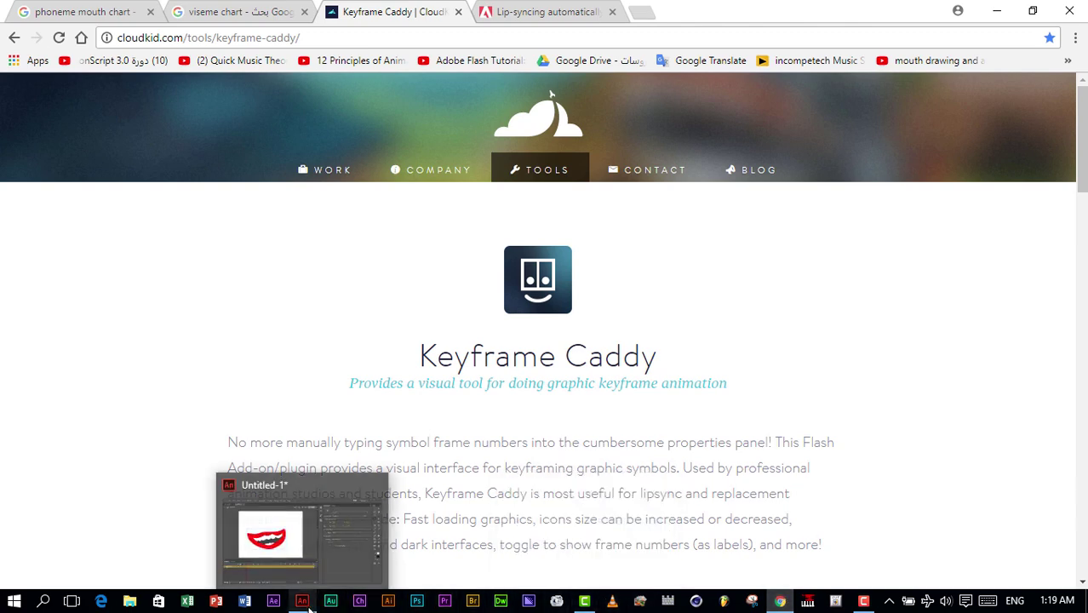
pyautogui.click(267, 536)
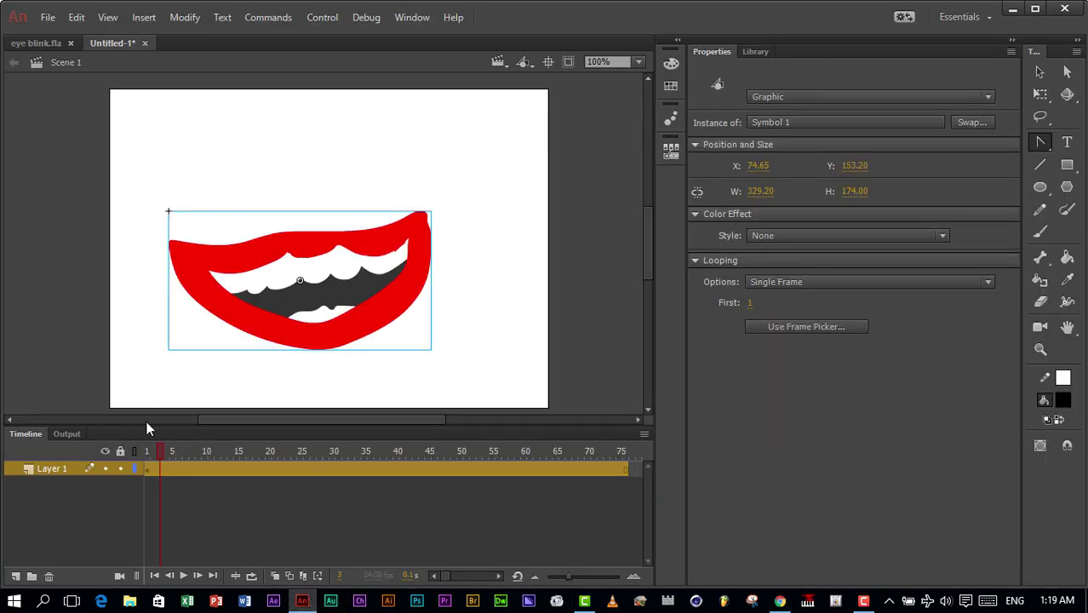
# Step: Select the mouth instance at frame 1 of Scene 1 and place its Frame Picker as a floating panel over the stage
pyautogui.moveTo(160, 452); pyautogui.dragTo(139, 459)
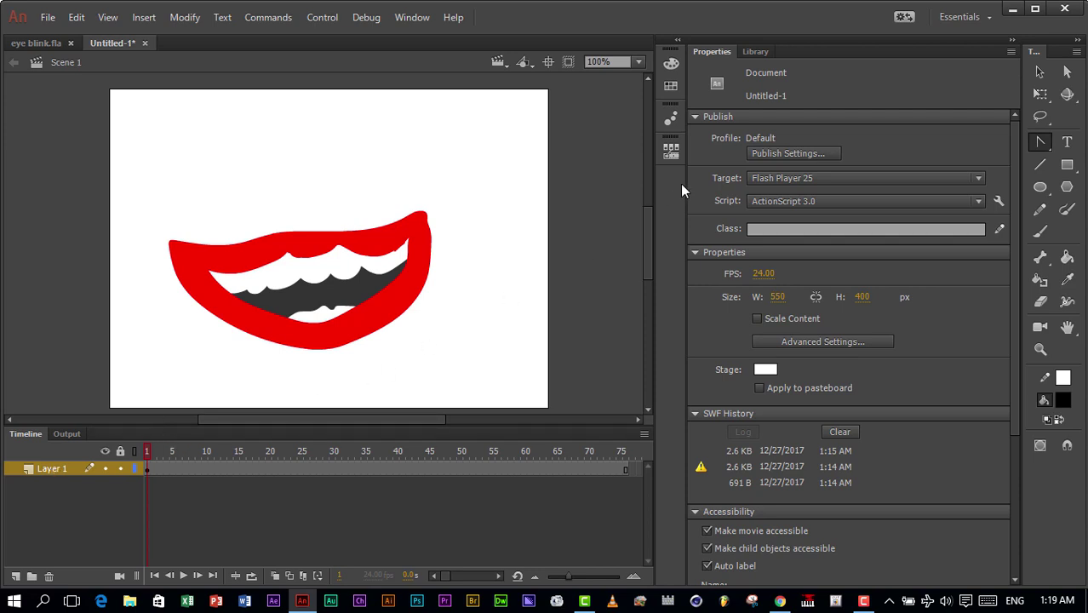
pyautogui.click(672, 151)
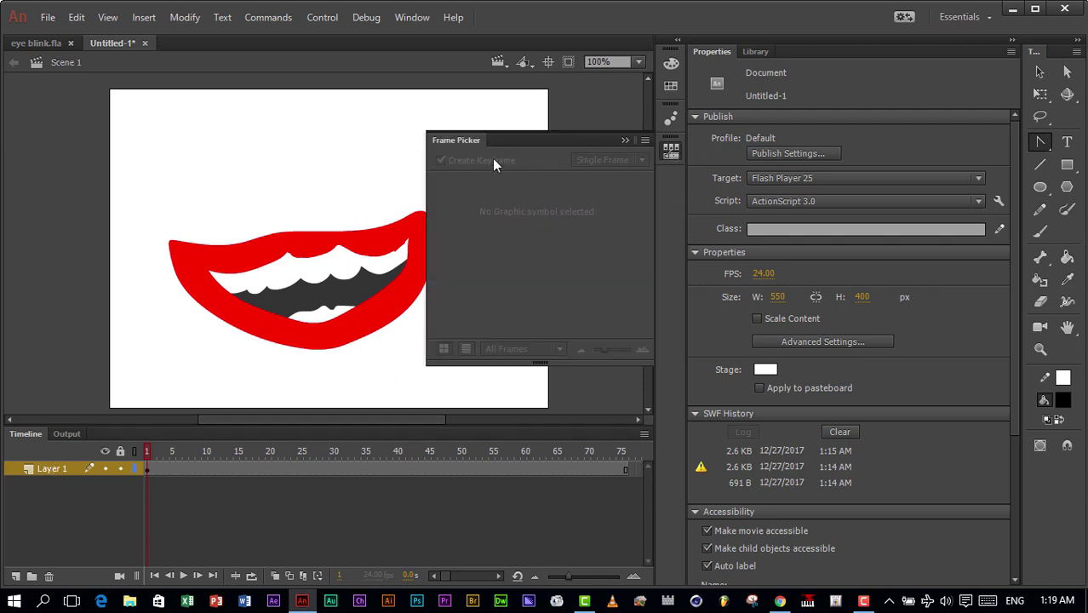
pyautogui.click(339, 280)
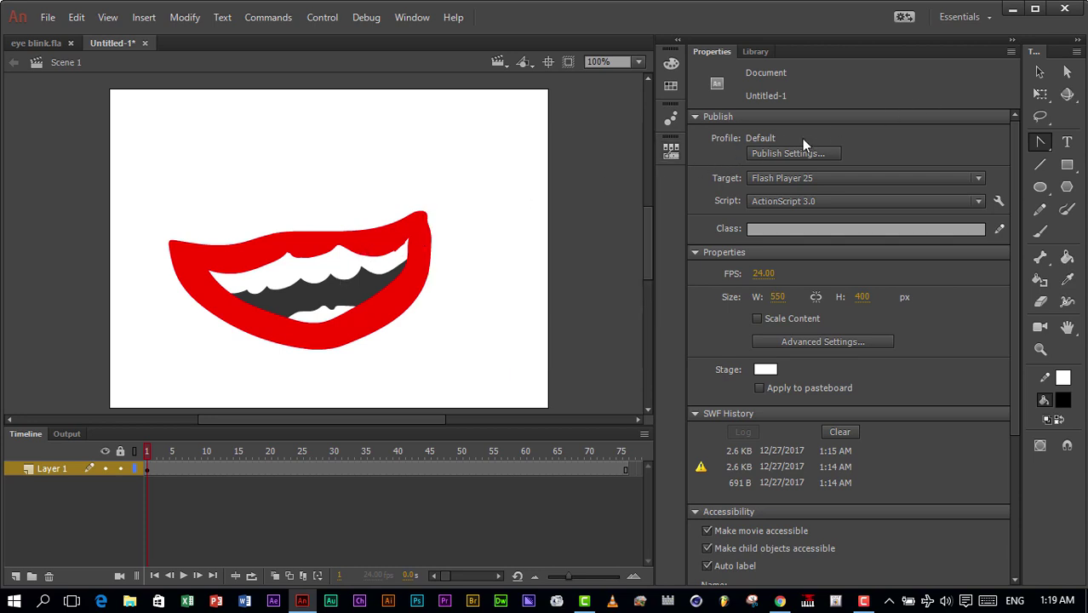
pyautogui.click(1039, 72)
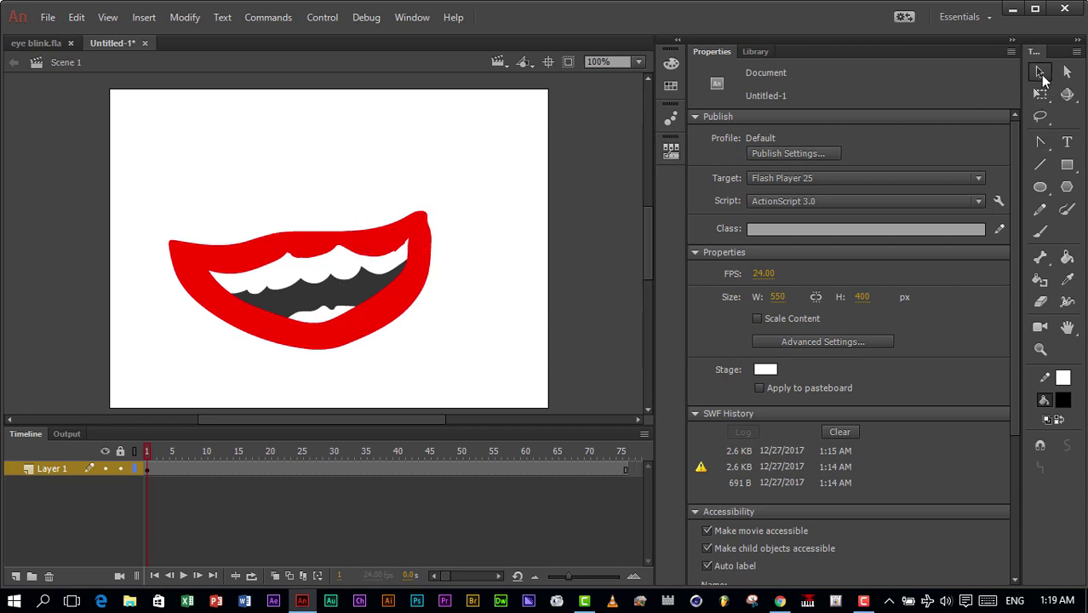
pyautogui.click(338, 302)
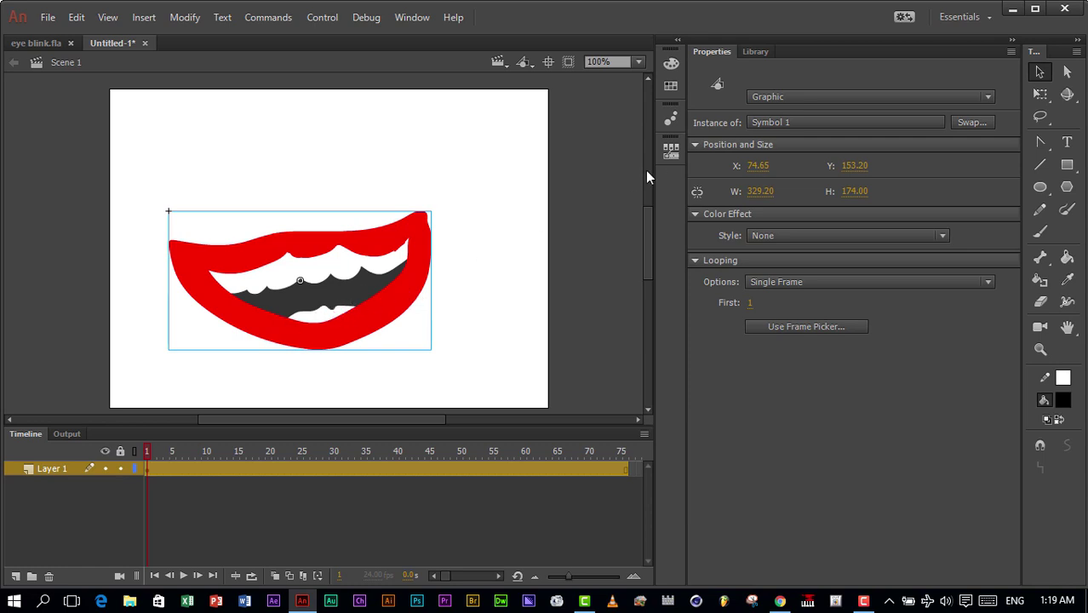
pyautogui.click(671, 151)
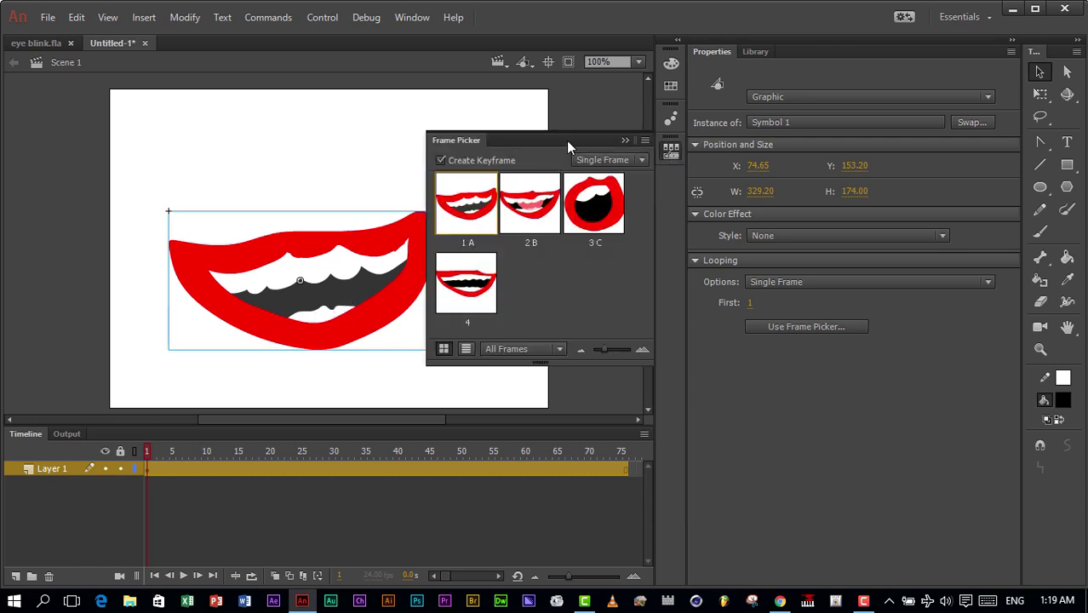
pyautogui.moveTo(571, 137); pyautogui.dragTo(145, 89)
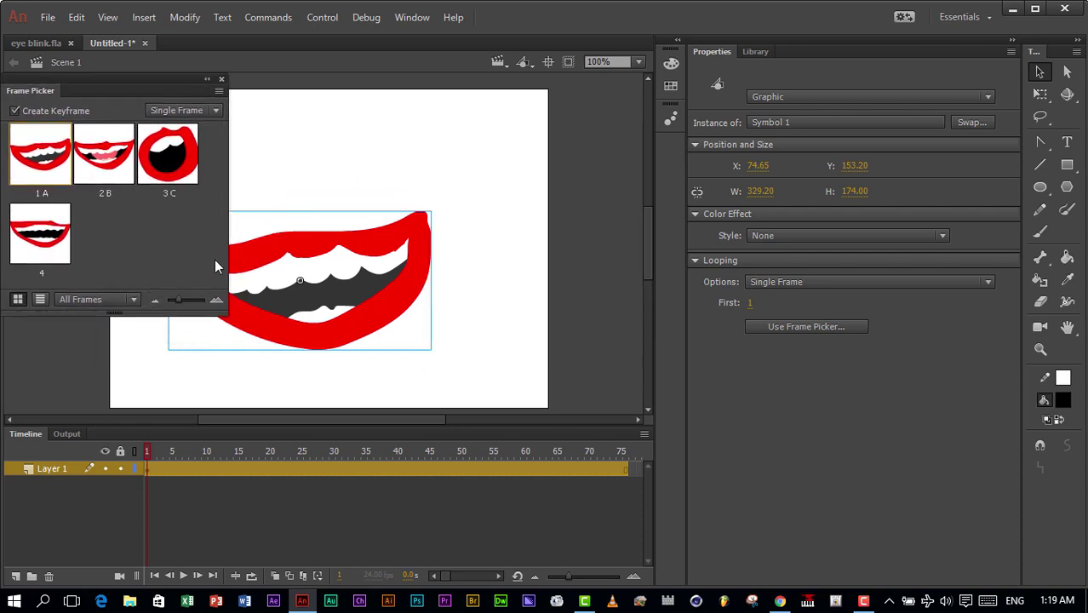
pyautogui.press('Left')
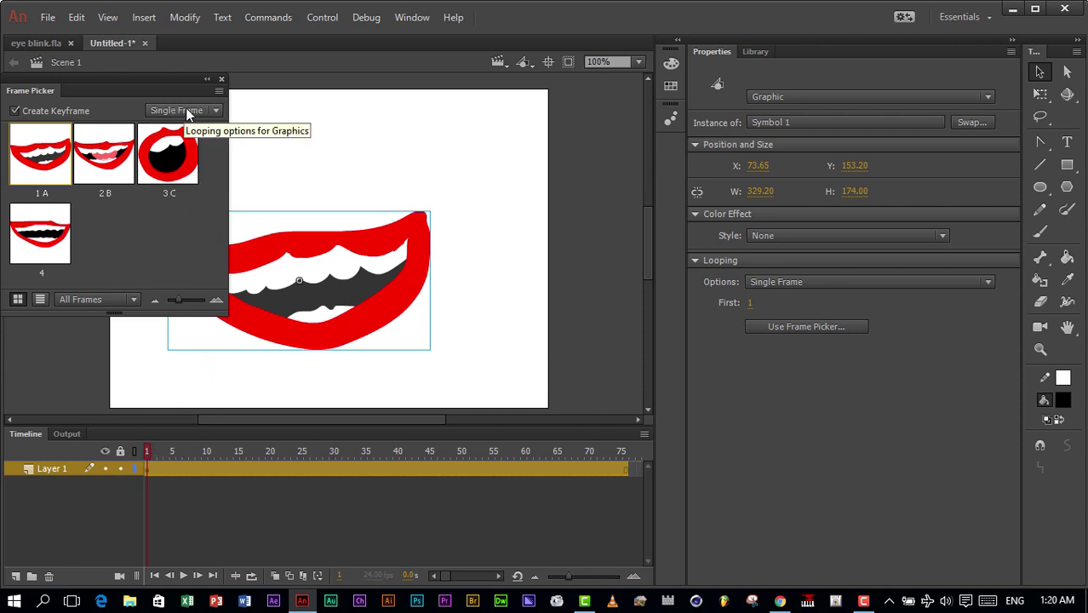
# Step: Return the playhead to frame 1, preview the movie as an SWF and close the preview
pyautogui.click(172, 470)
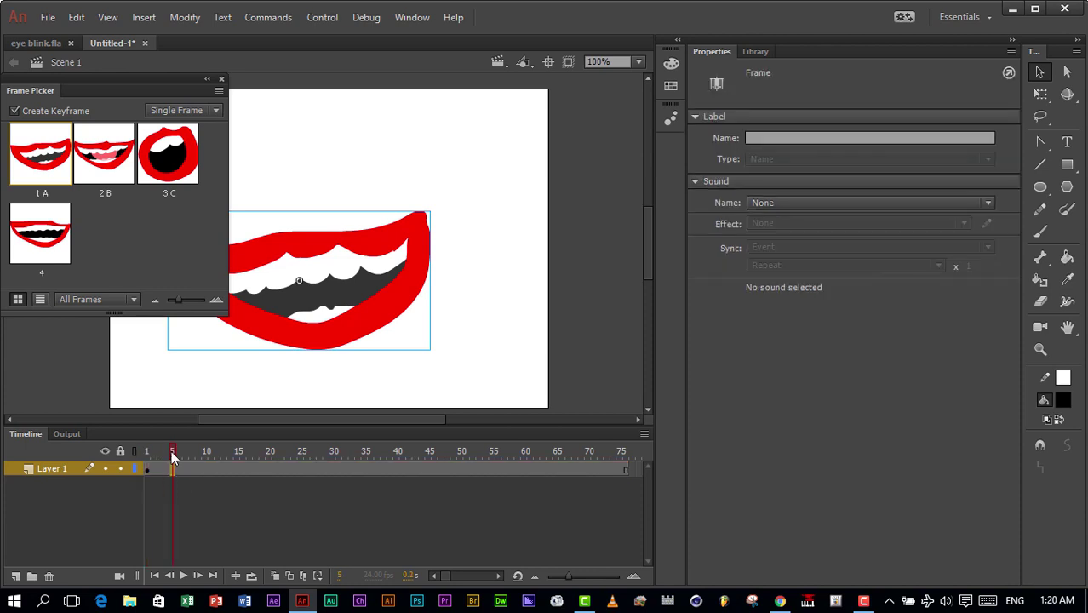
pyautogui.moveTo(173, 453); pyautogui.dragTo(127, 453)
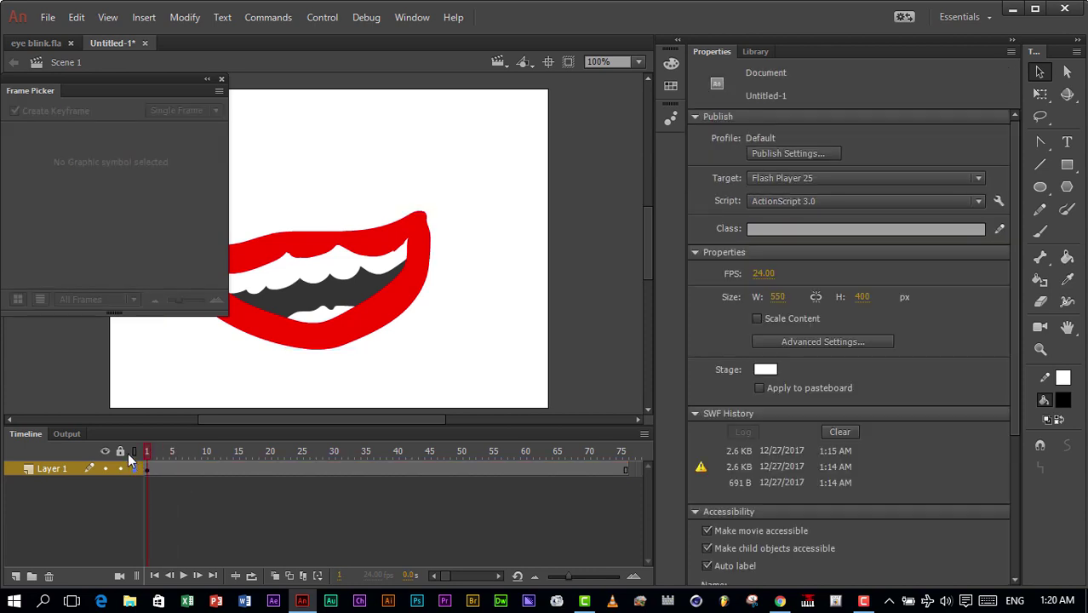
pyautogui.hotkey('ctrl', 'Return')
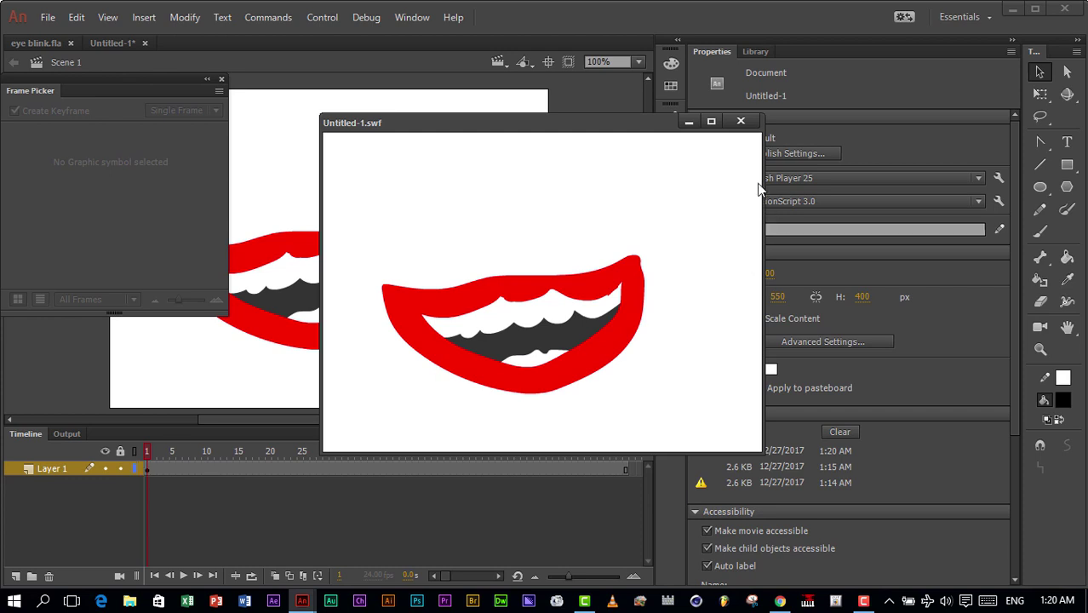
pyautogui.click(740, 123)
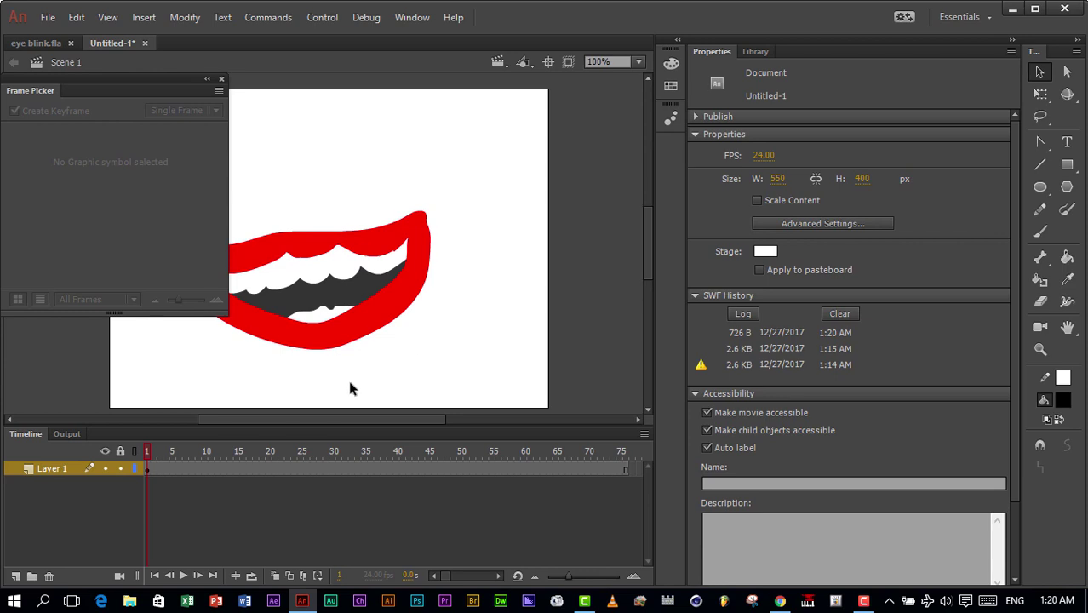
# Step: Create a keyframe at frame 9 of Layer 1 that switches the mouth to shape B with the Frame Picker
pyautogui.click(330, 287)
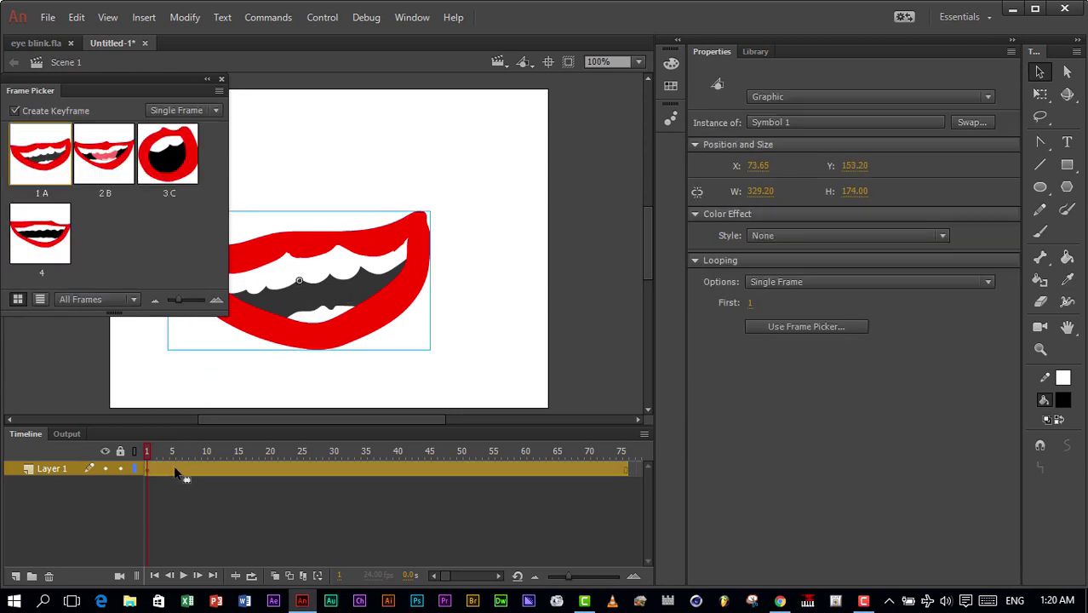
pyautogui.click(198, 470)
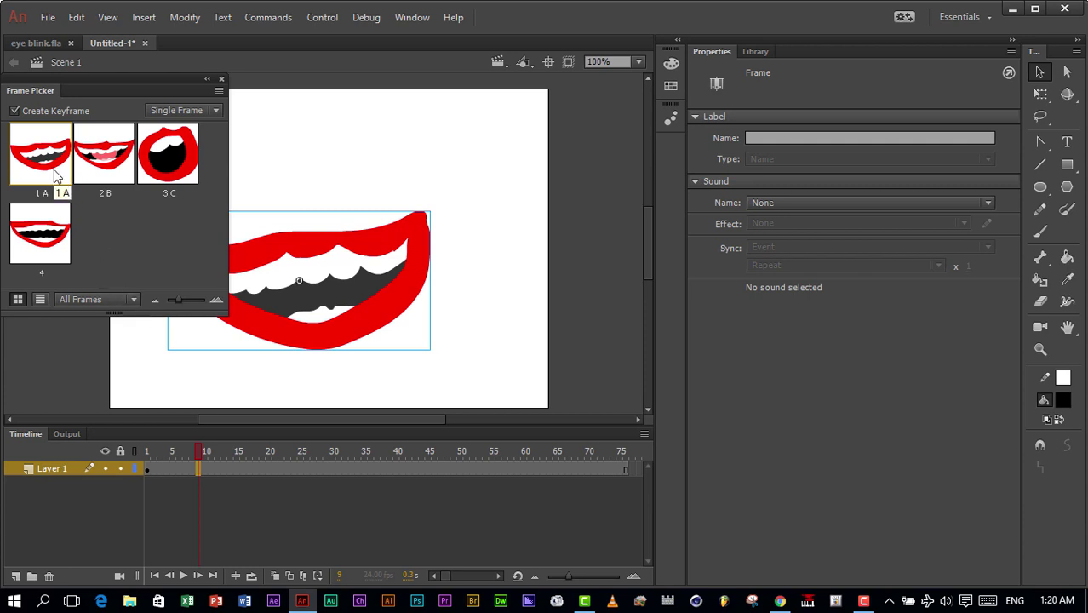
pyautogui.click(267, 471)
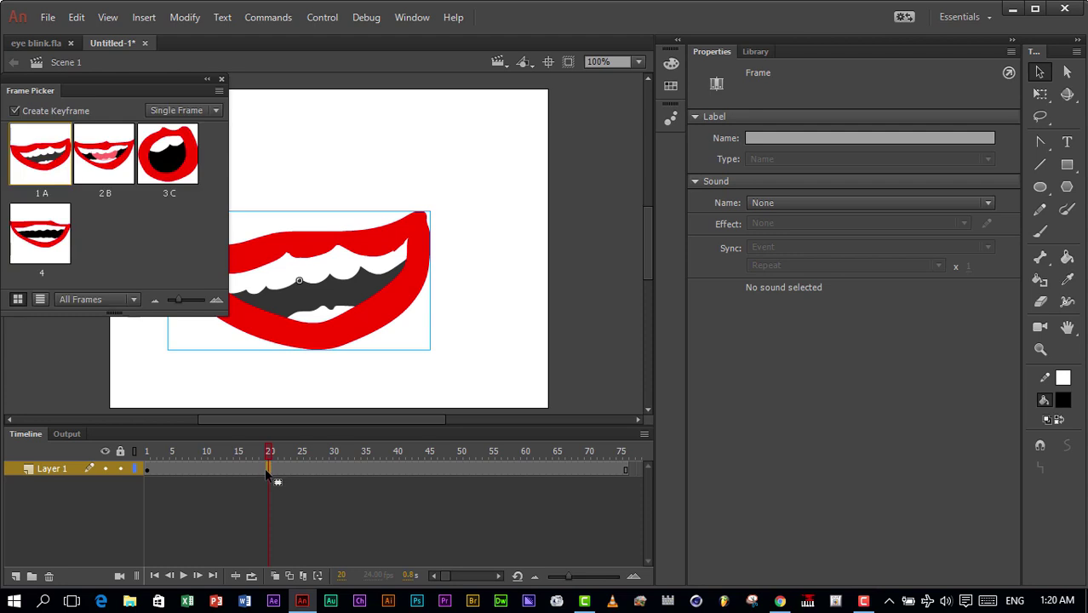
pyautogui.click(197, 470)
pyautogui.click(116, 173)
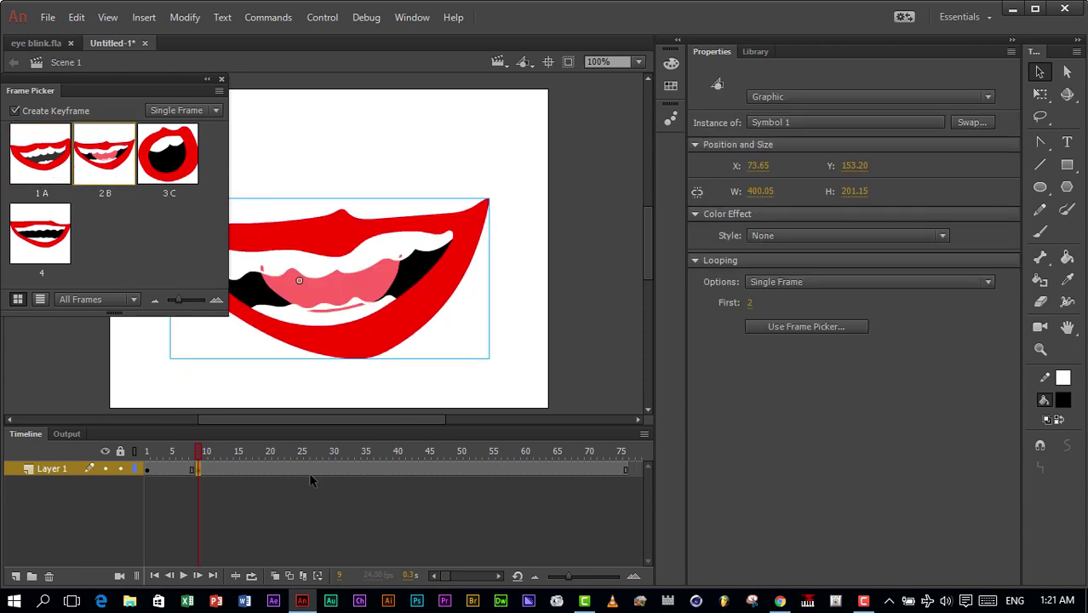
# Step: Switch the mouth back to shape A with a new keyframe at frame 22, and select frame 36 of Layer 1
pyautogui.click(284, 470)
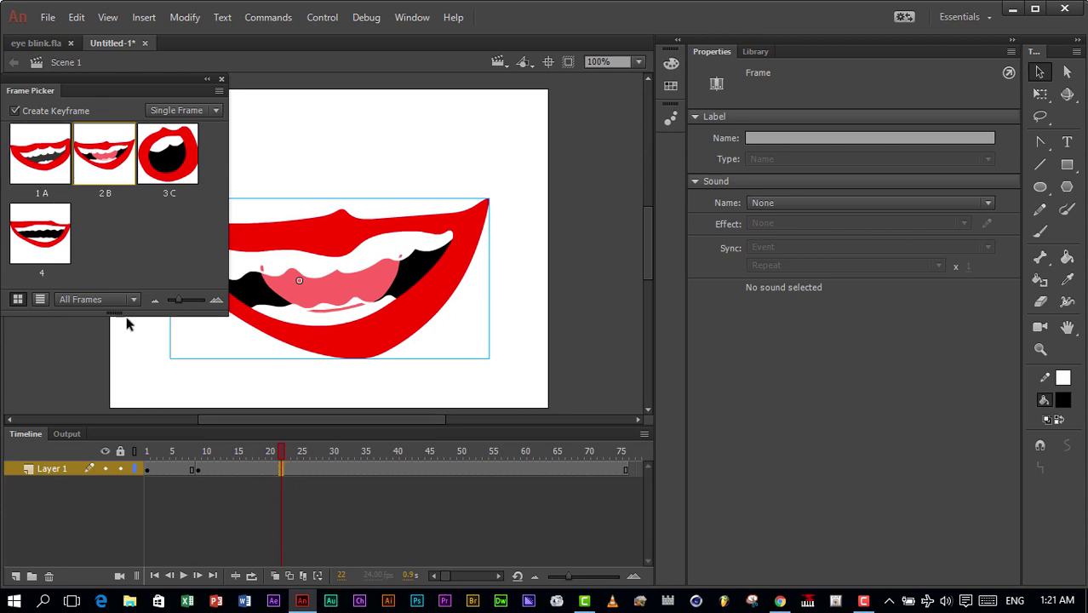
pyautogui.click(44, 171)
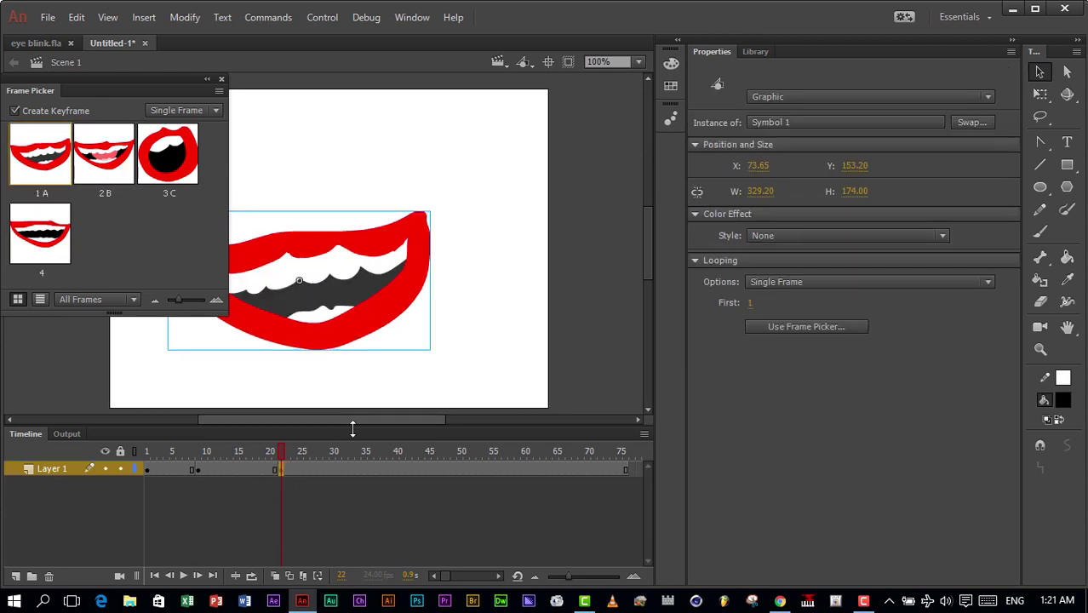
pyautogui.click(368, 470)
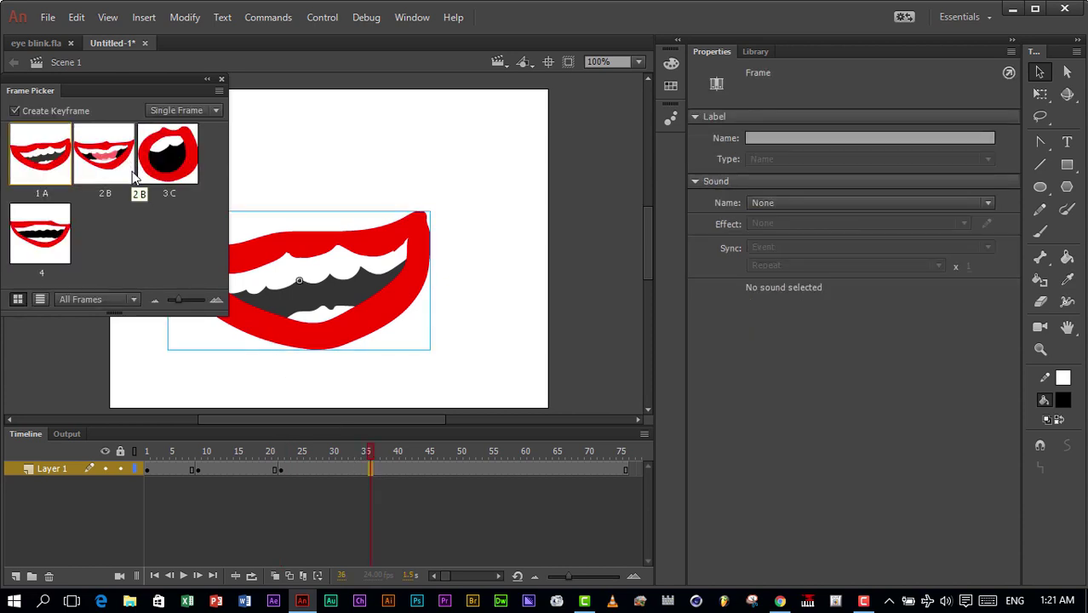
# Step: Create mouth keyframes on Layer 1 with the Frame Picker: 3 C at frame 36, 4 at frame 48 and 2 B at frame 60
pyautogui.click(176, 168)
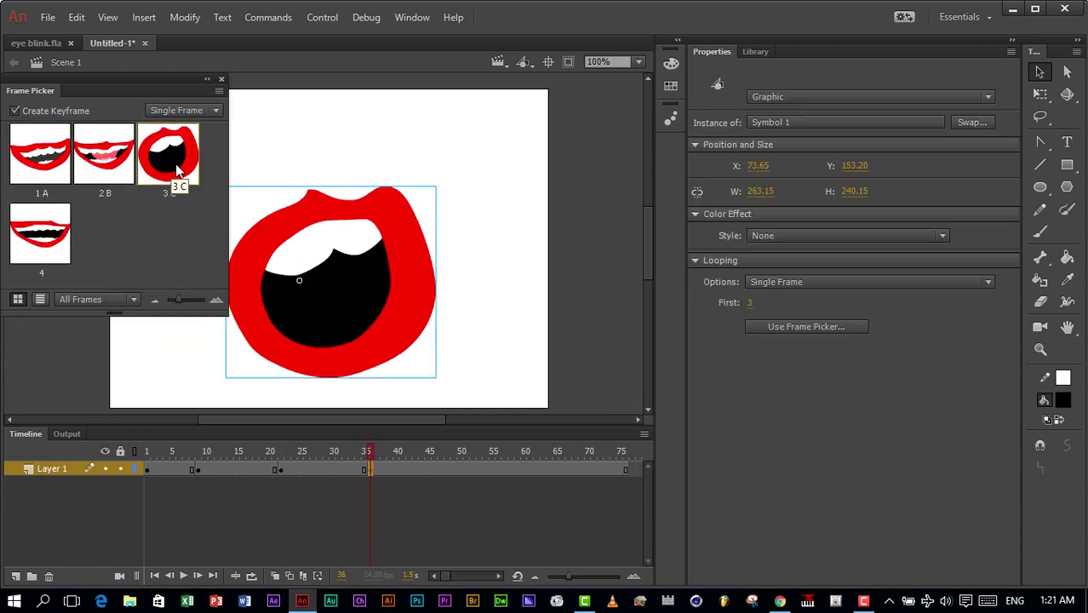
pyautogui.click(449, 473)
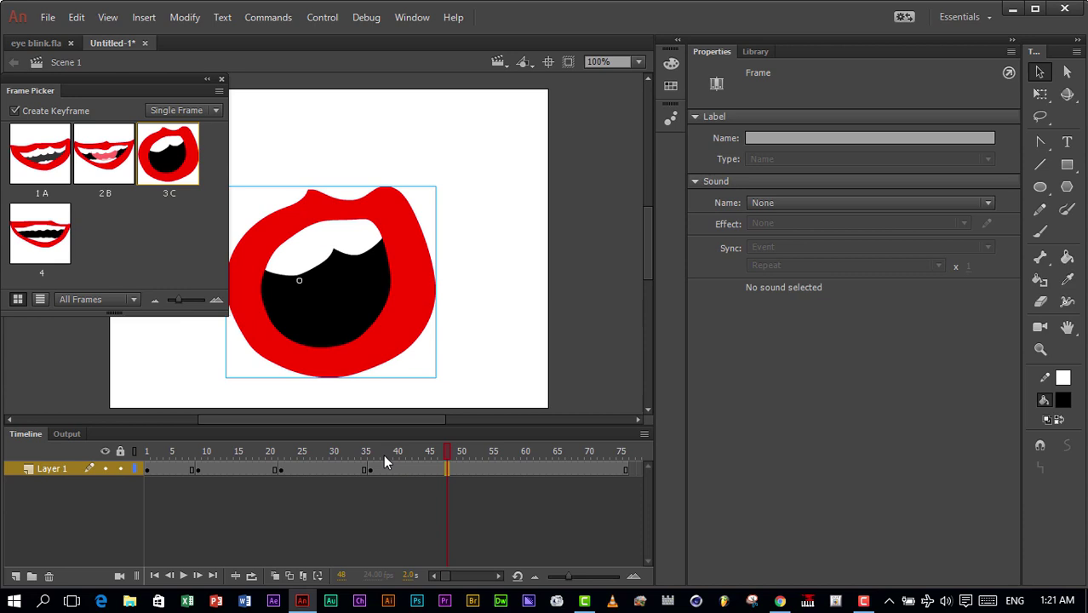
pyautogui.click(66, 261)
pyautogui.click(521, 471)
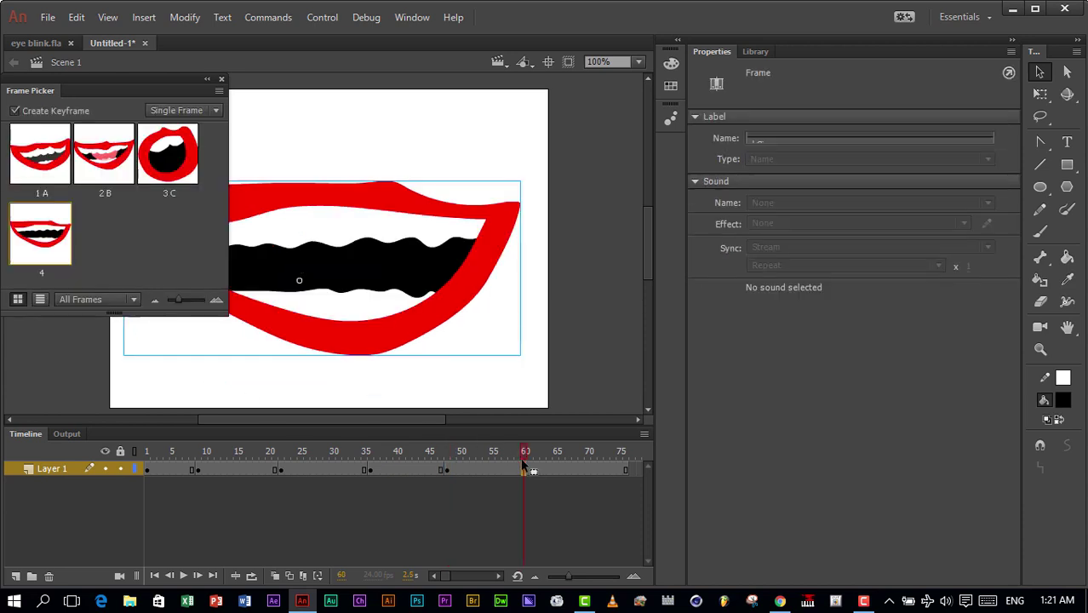
pyautogui.click(119, 173)
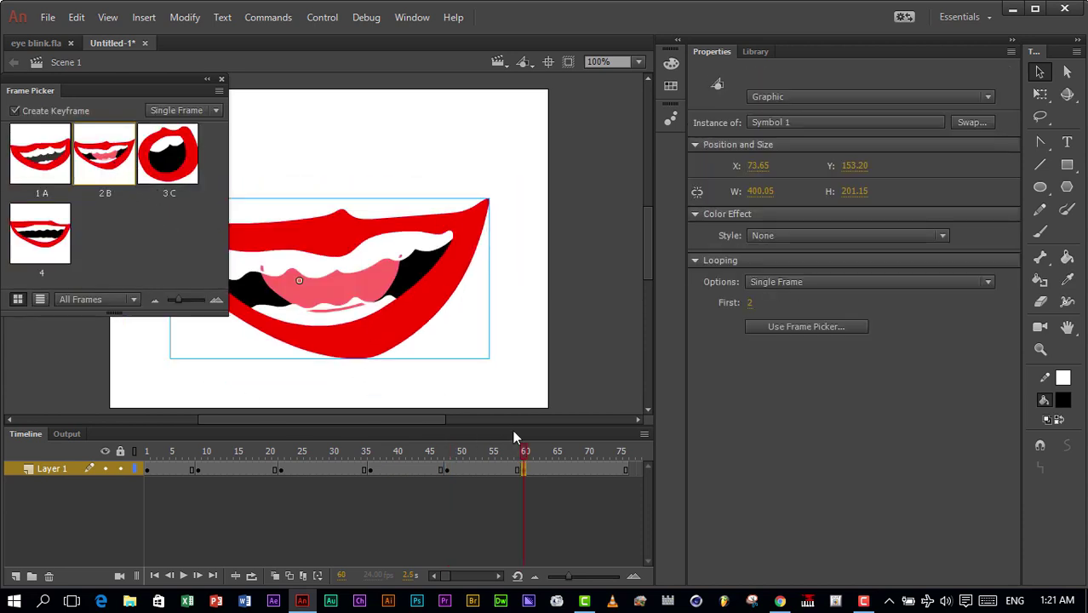
# Step: Add the remaining mouth keyframes on Layer 1: pose 4 at frame 70 and pose 3 C at frame 76
pyautogui.click(589, 473)
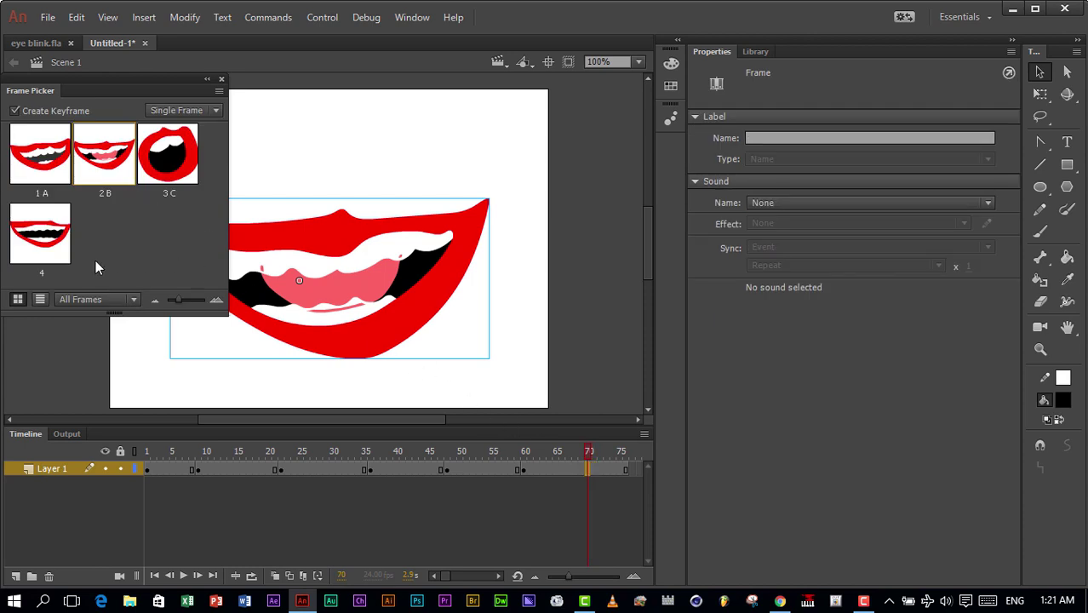
pyautogui.click(48, 240)
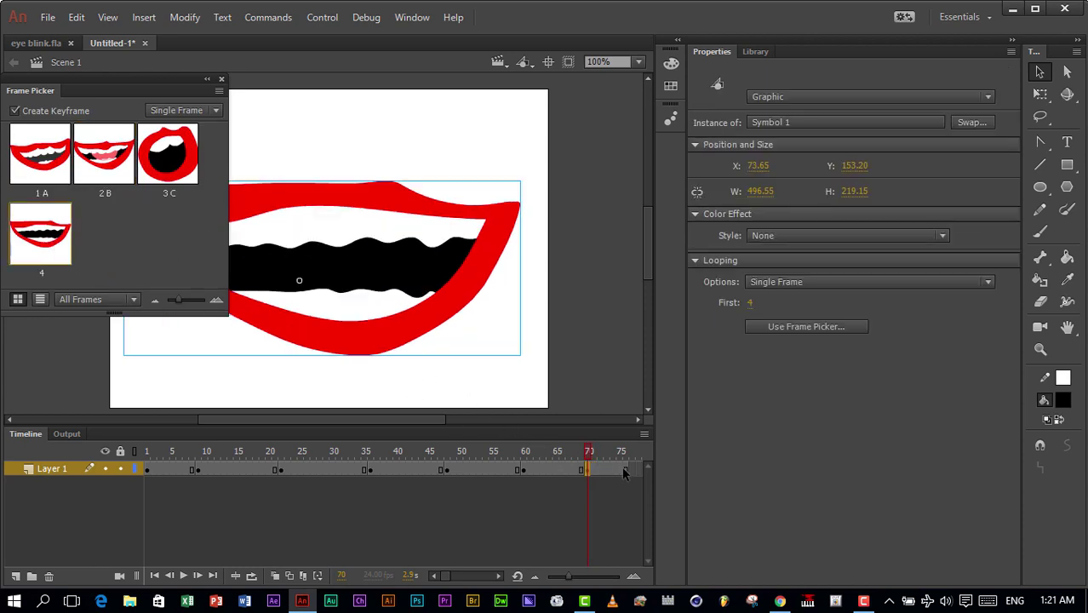
pyautogui.click(626, 473)
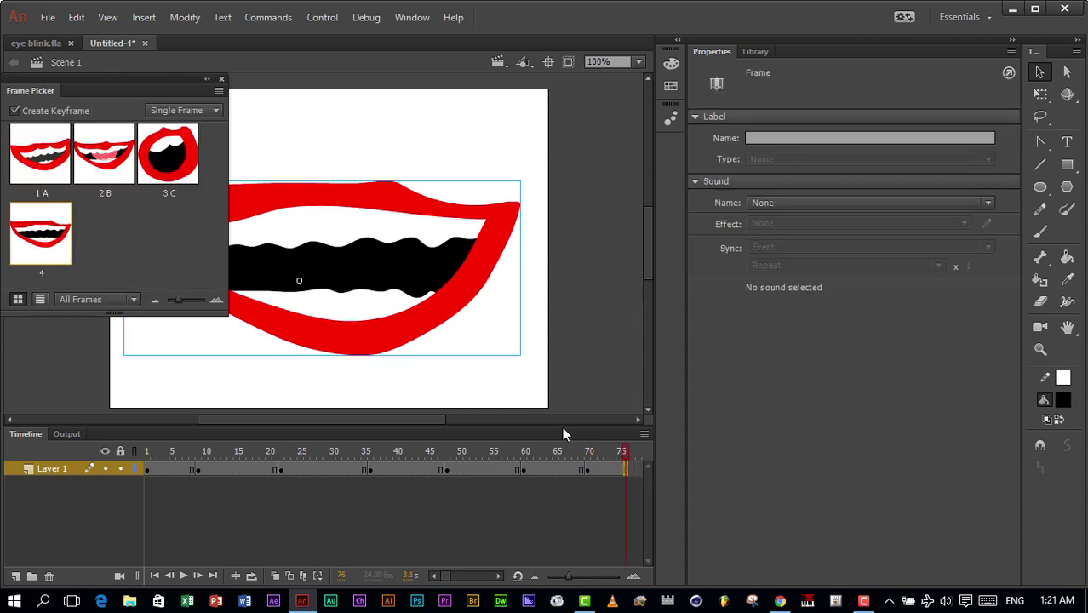
pyautogui.click(168, 153)
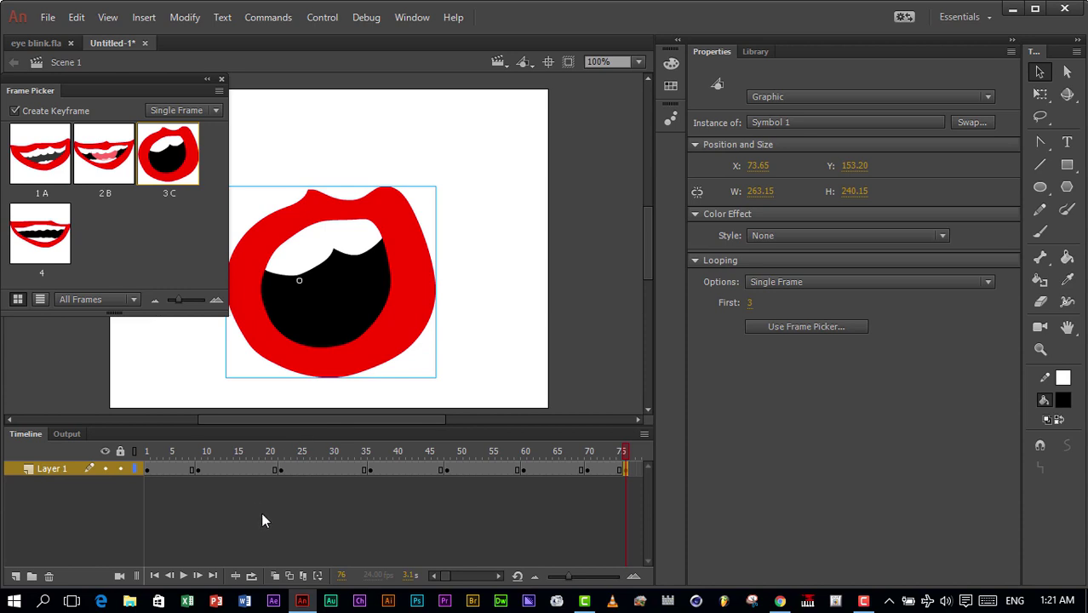
# Step: Test the movie to watch the mouth animation, and close the preview
pyautogui.hotkey('ctrl', 'Return')
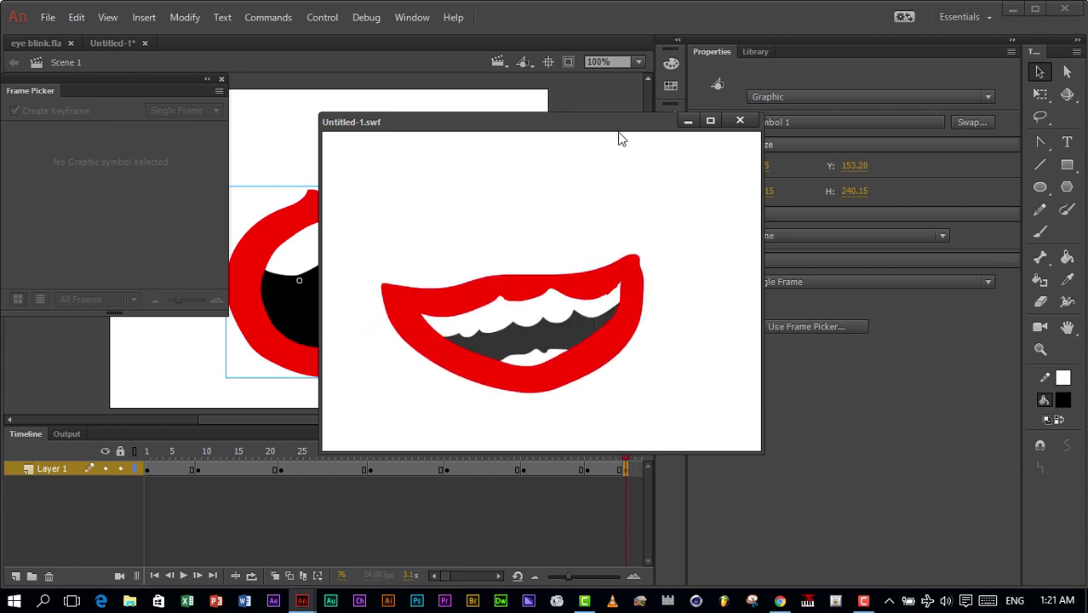
pyautogui.click(739, 121)
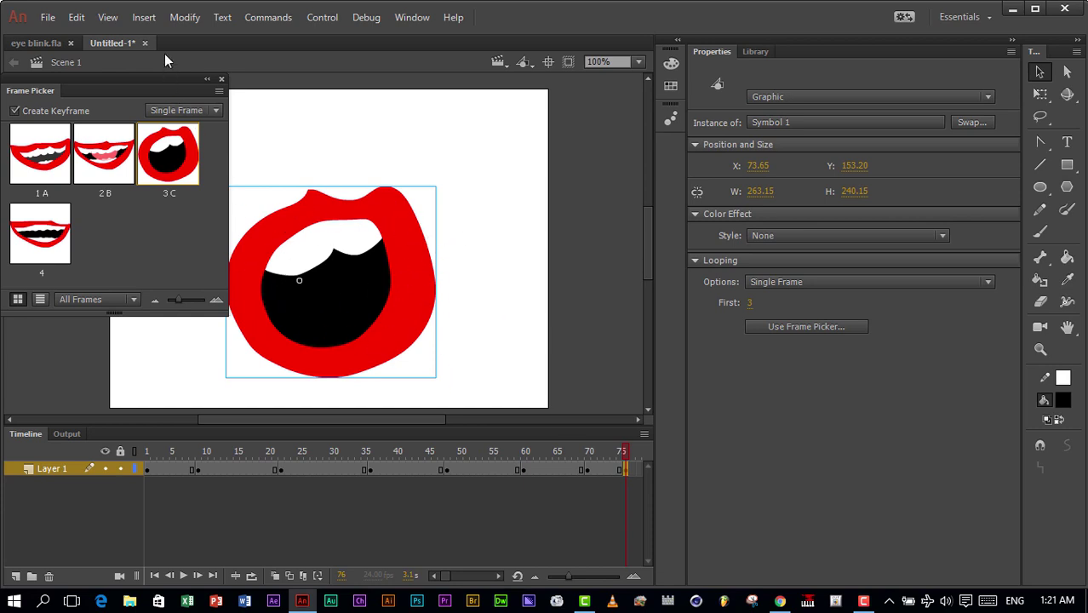
# Step: Switch to the eye blink.fla document and check the face animation at frames 8, 26 and 44 before returning to frame 1
pyautogui.click(35, 43)
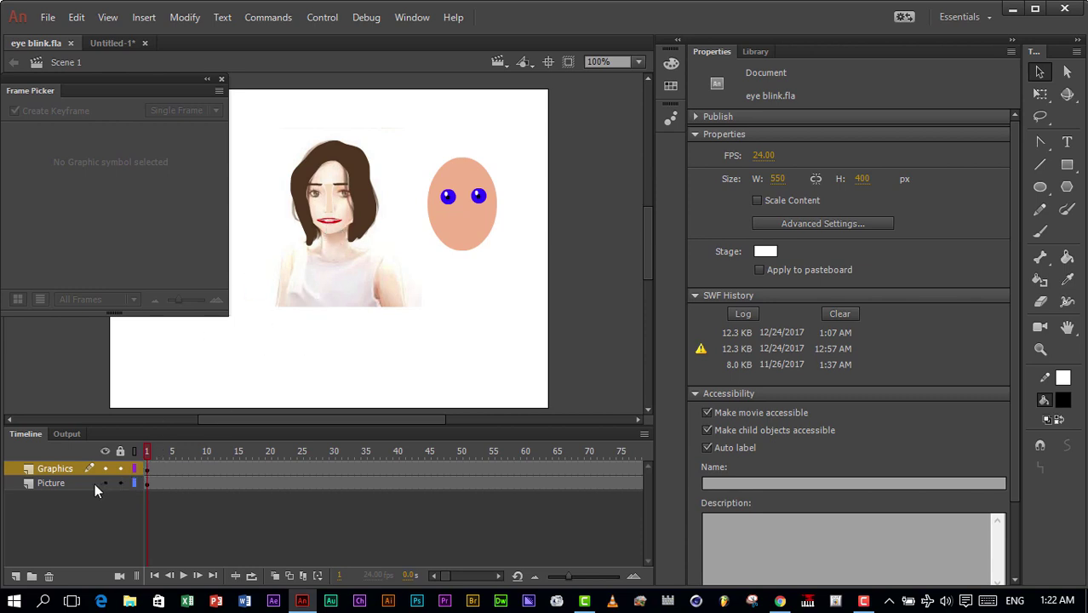
pyautogui.click(334, 229)
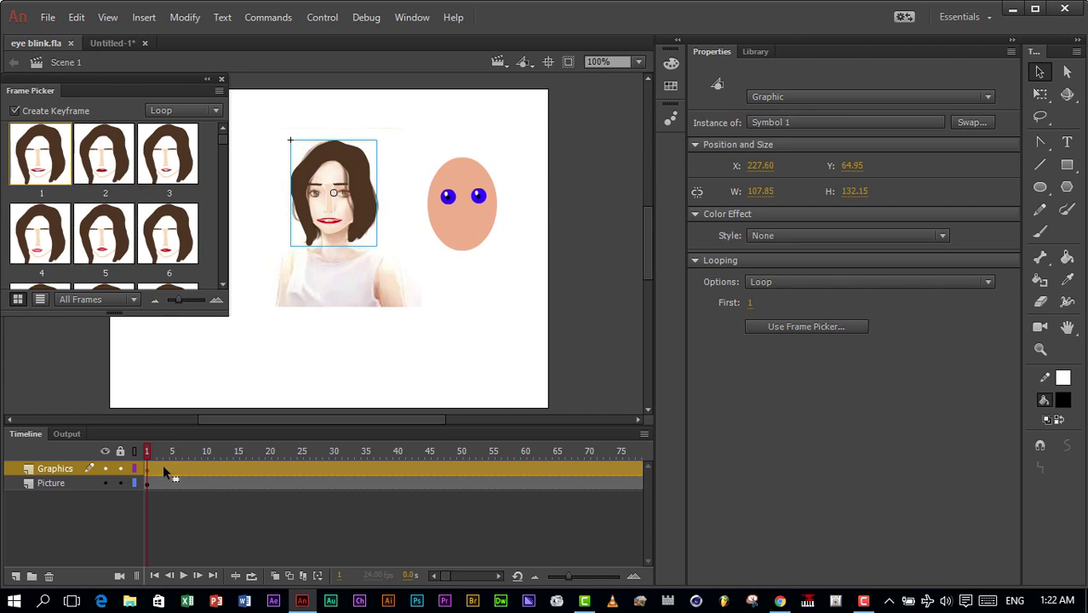
pyautogui.click(190, 468)
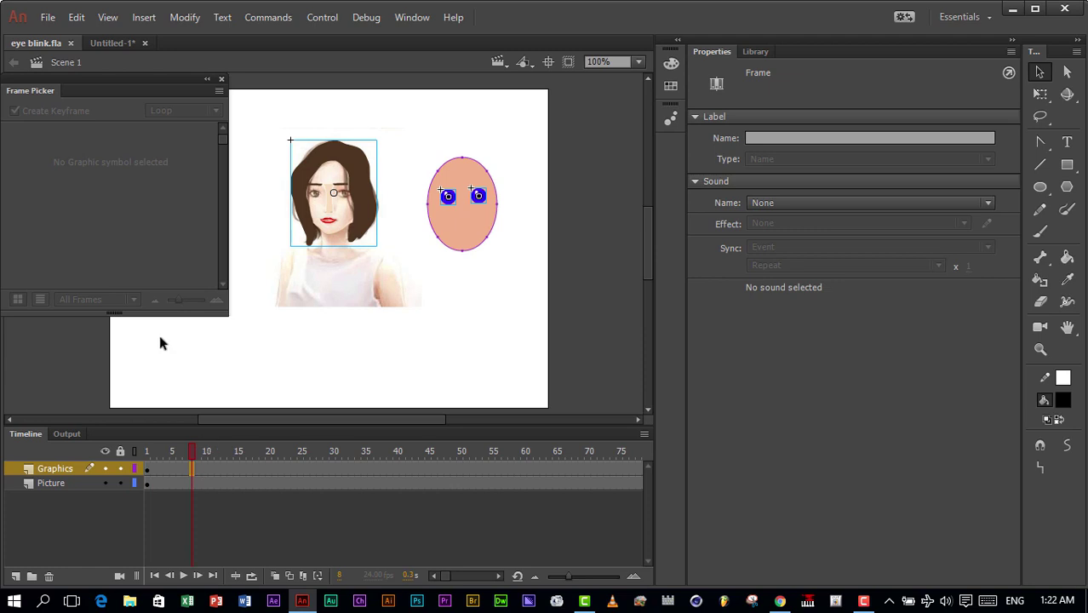
pyautogui.click(305, 470)
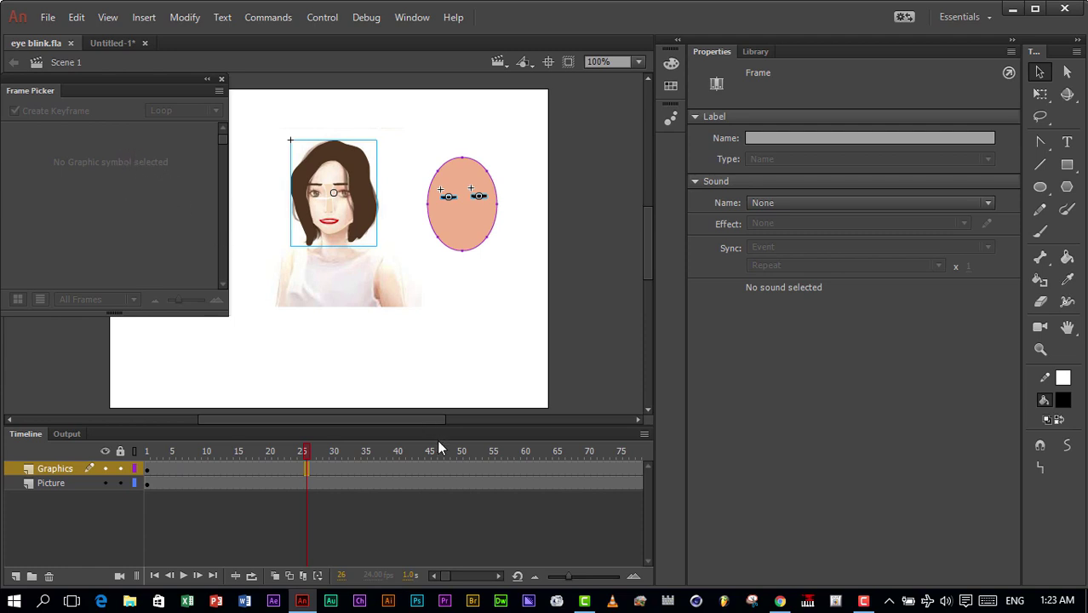
pyautogui.click(420, 469)
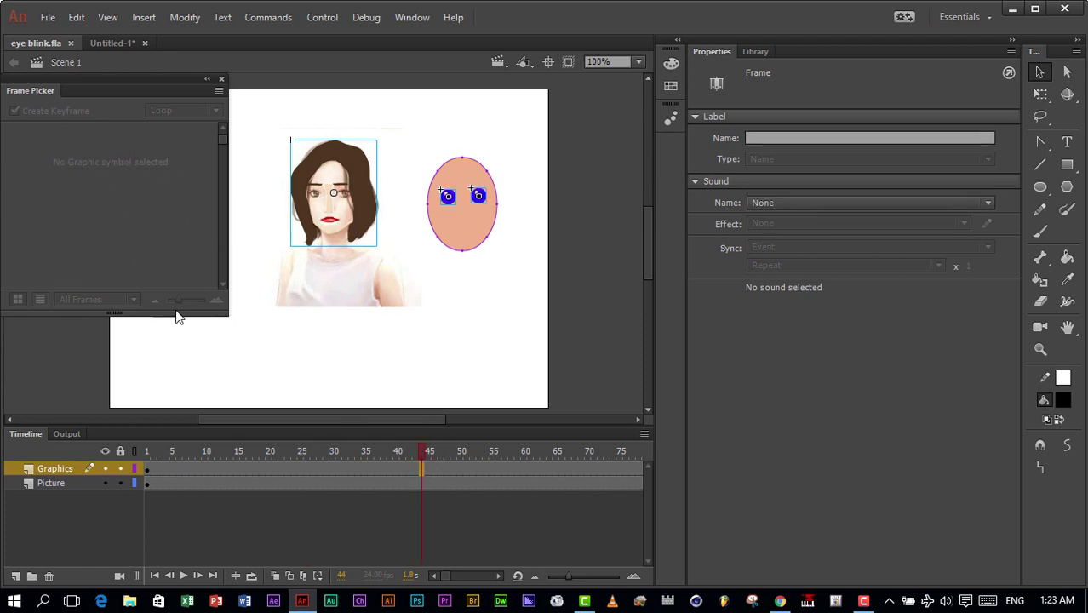
pyautogui.moveTo(427, 456); pyautogui.dragTo(146, 455)
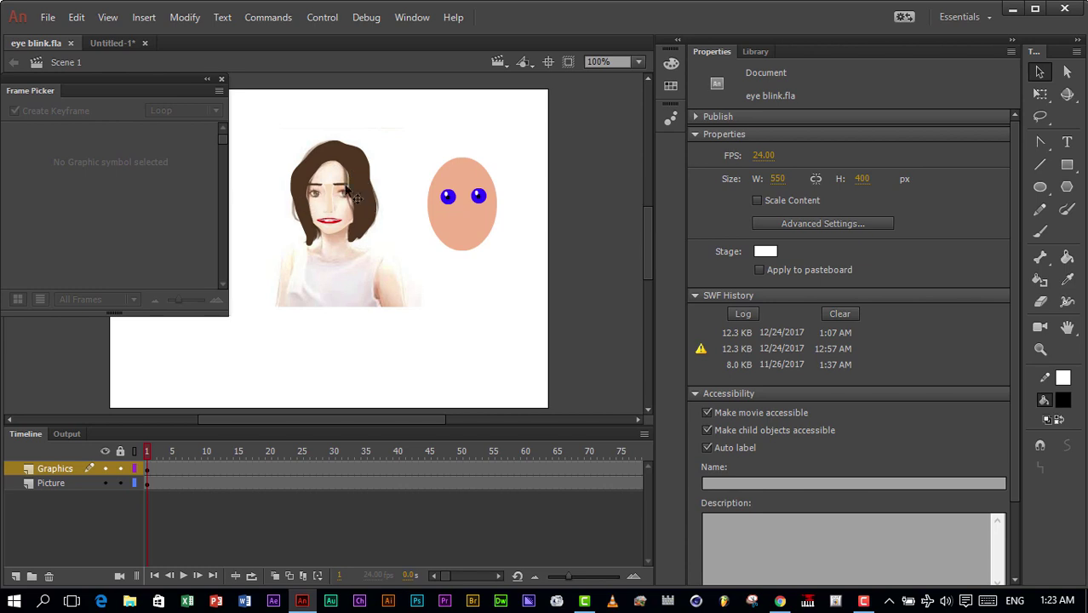
# Step: Open the woman's face symbol for editing and play its timeline from frame 1
pyautogui.click(371, 222)
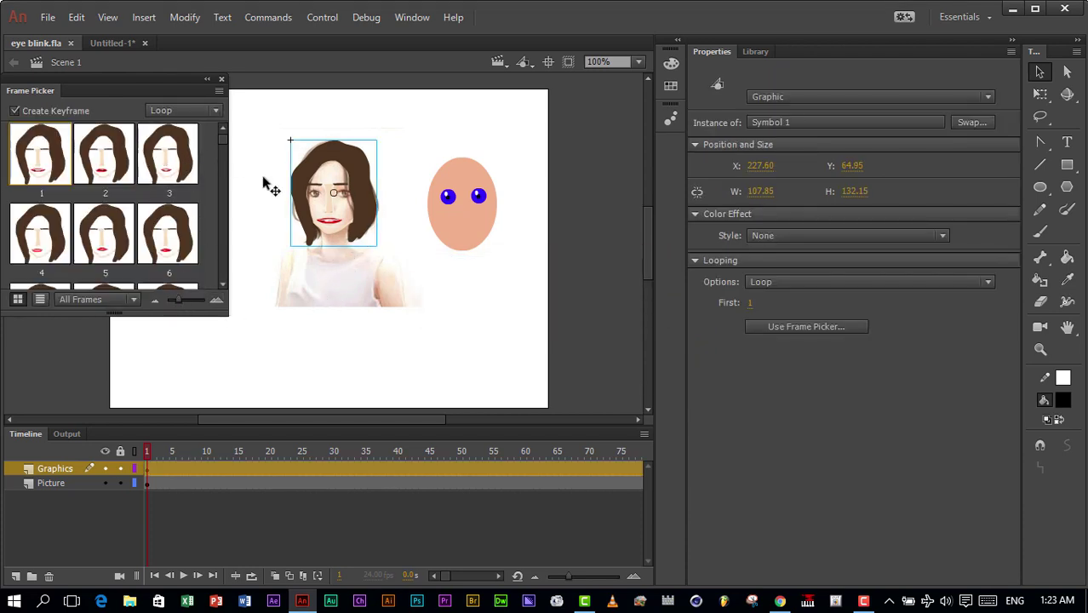
pyautogui.doubleClick(363, 208)
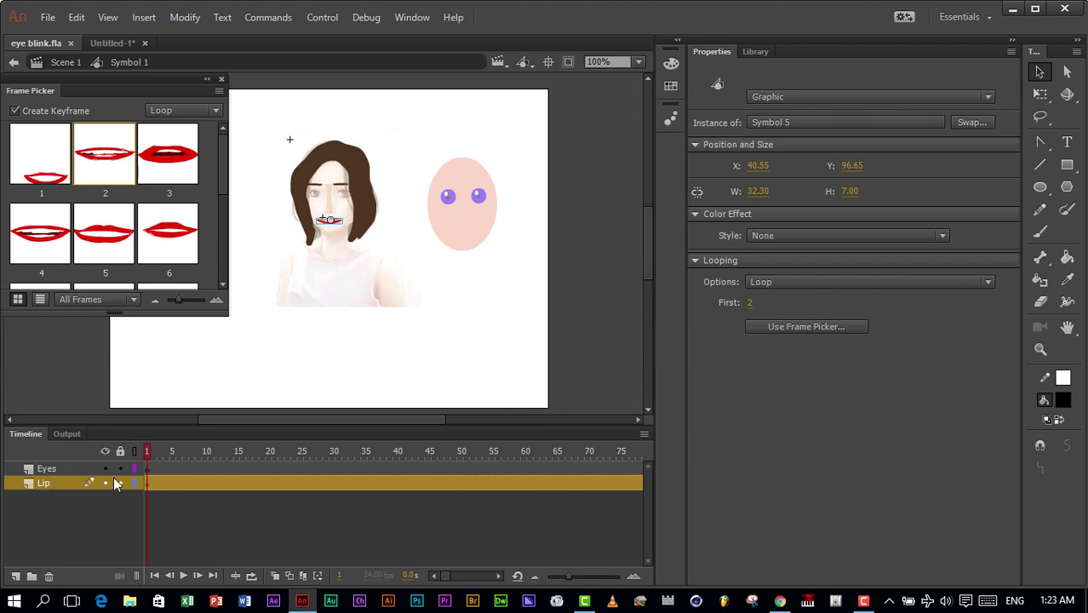
pyautogui.click(154, 453)
pyautogui.press('Return')
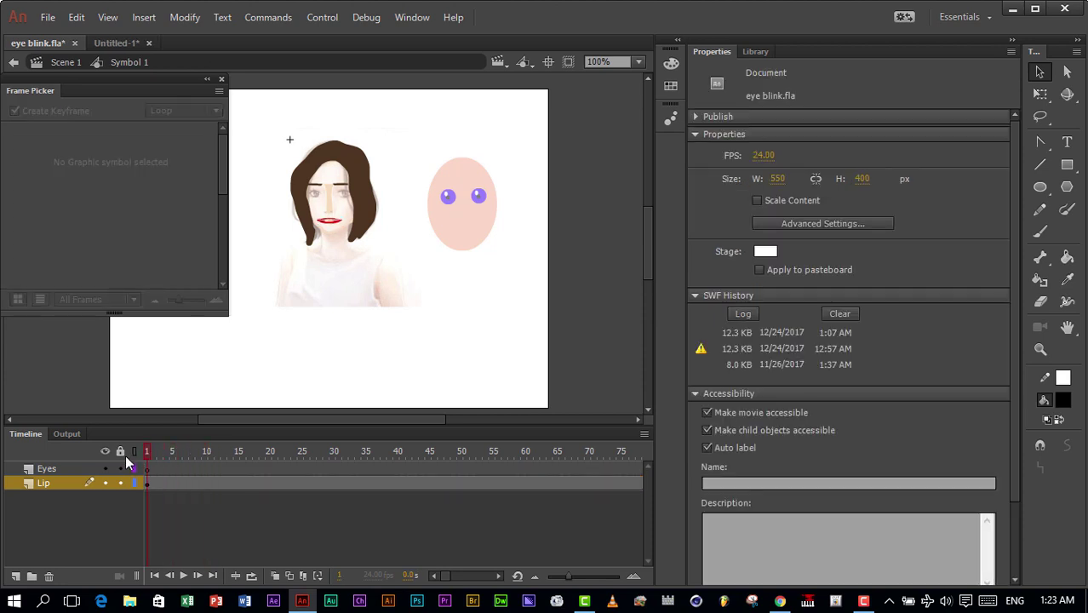
# Step: Open the lip symbol to examine its mouth frames, return to Symbol 1 and check frame 12 of the Lip layer
pyautogui.click(334, 226)
pyautogui.doubleClick(334, 226)
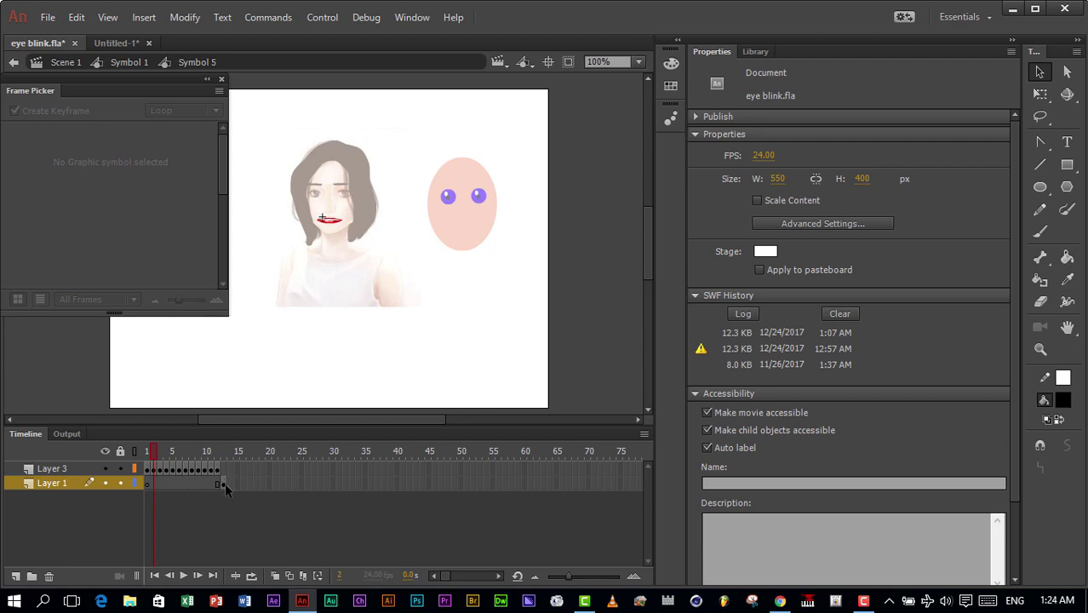
pyautogui.moveTo(148, 453)
pyautogui.mouseDown()
pyautogui.moveTo(202, 457)
pyautogui.moveTo(145, 454)
pyautogui.mouseUp()
pyautogui.moveTo(90, 91); pyautogui.dragTo(88, 101)
pyautogui.click(123, 63)
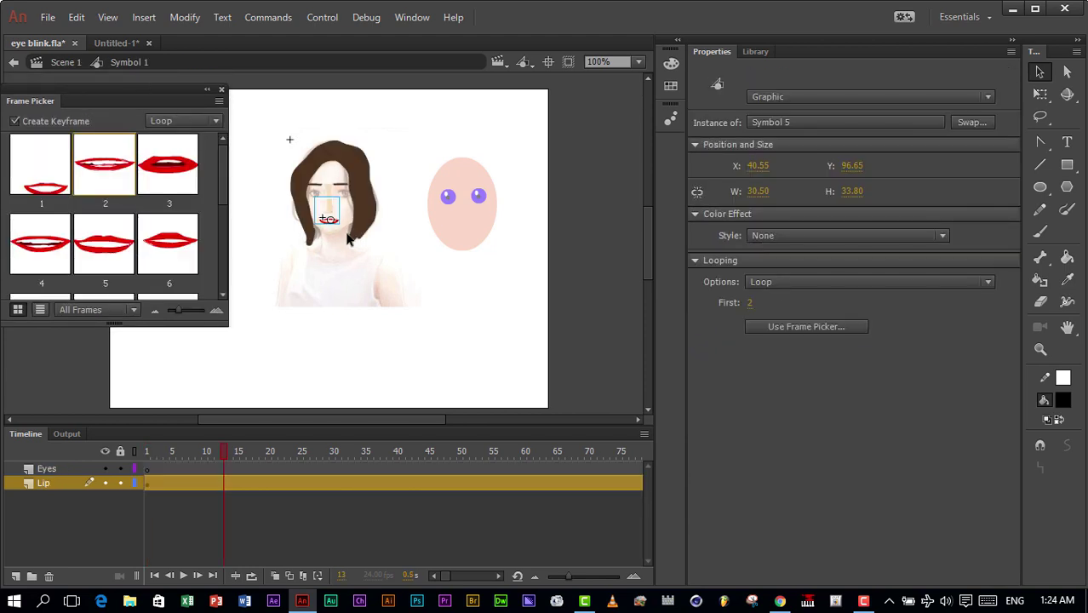
pyautogui.click(217, 485)
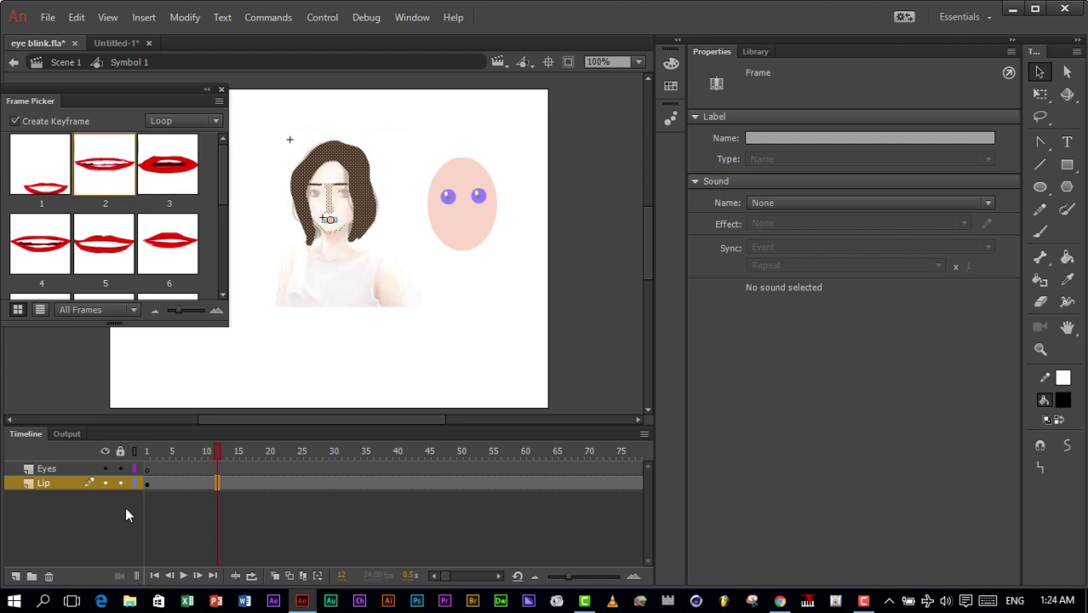
# Step: Import the Adio audio file from the Desktop into the library without replacing existing items
pyautogui.click(49, 19)
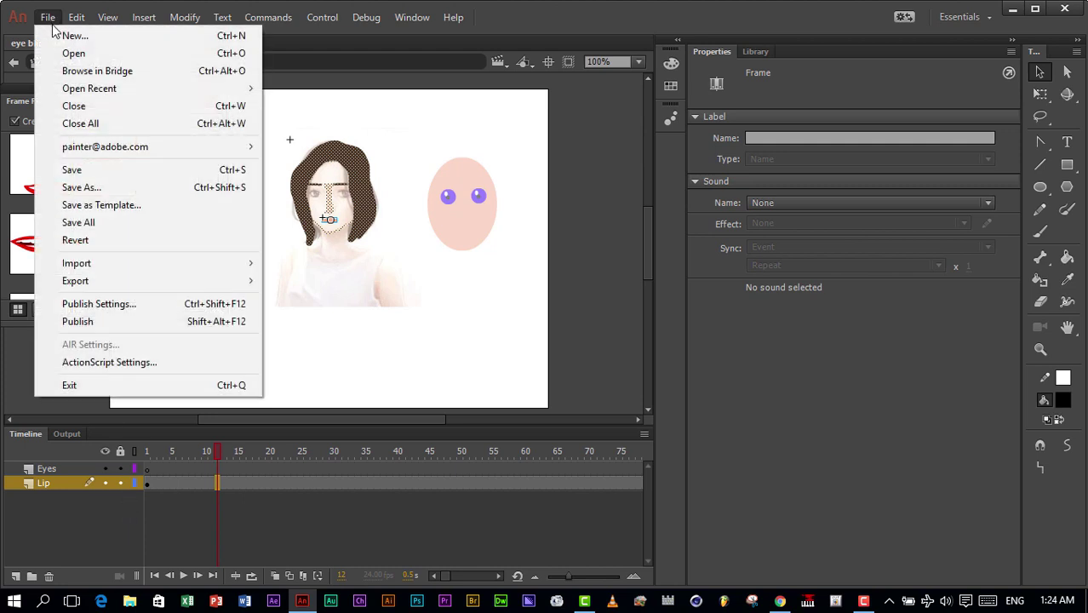
pyautogui.moveTo(125, 265)
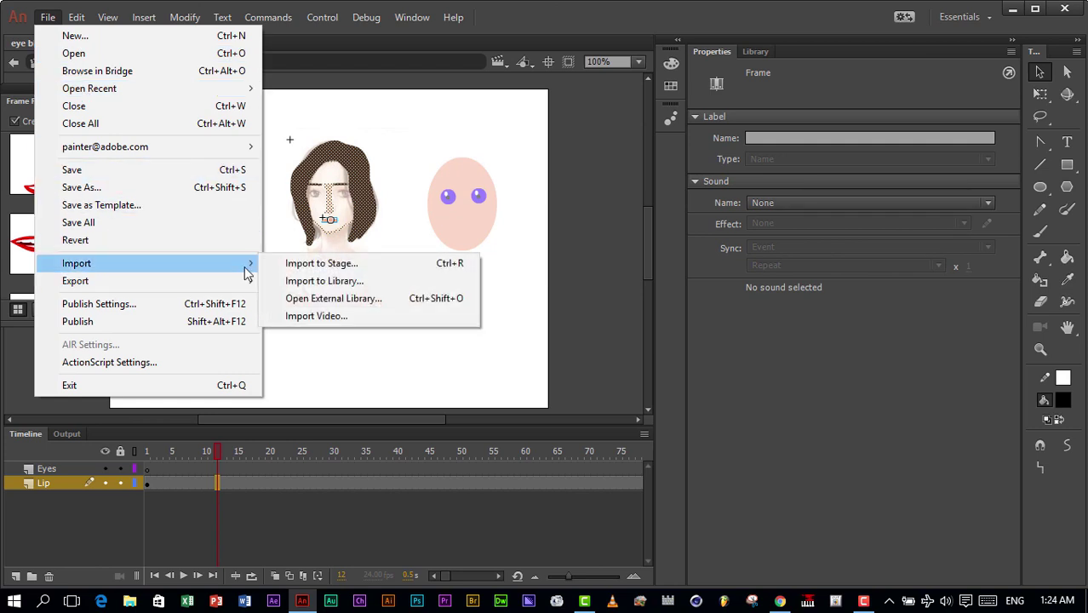
pyautogui.click(357, 282)
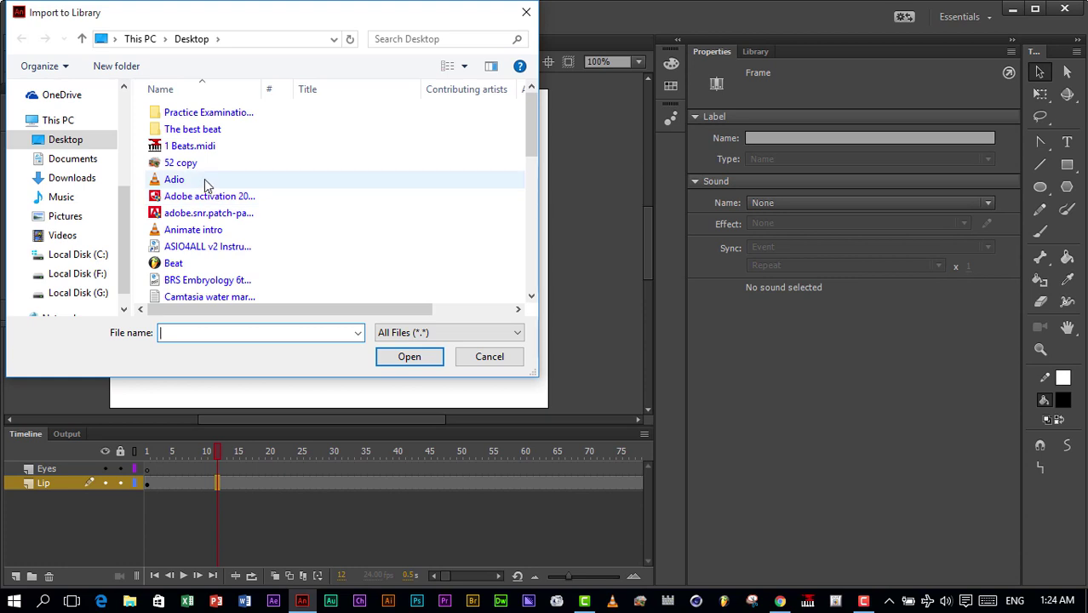
pyautogui.click(207, 181)
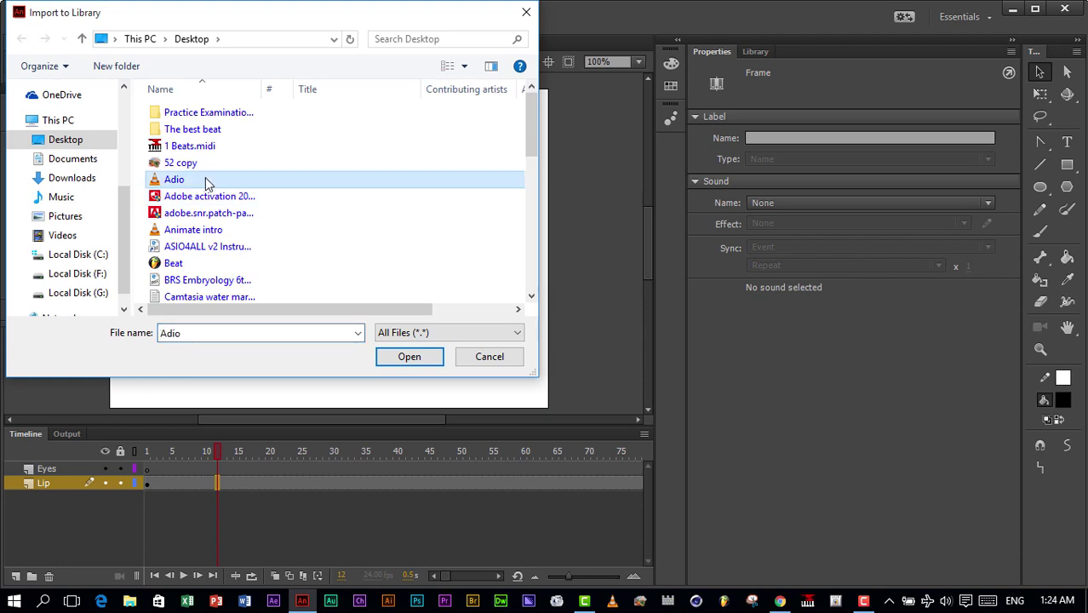
pyautogui.click(414, 358)
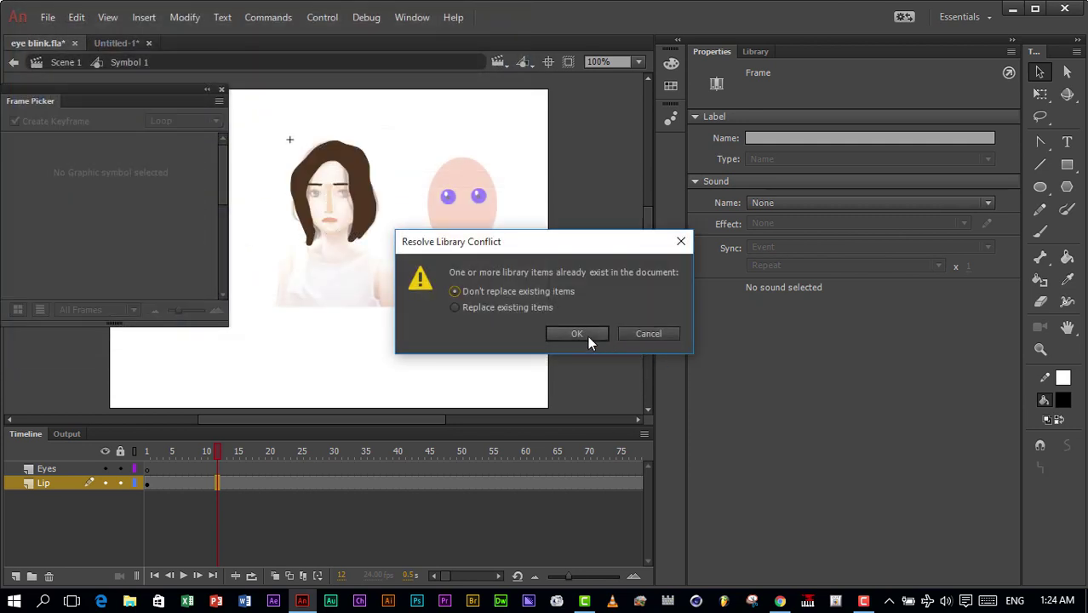
pyautogui.click(579, 335)
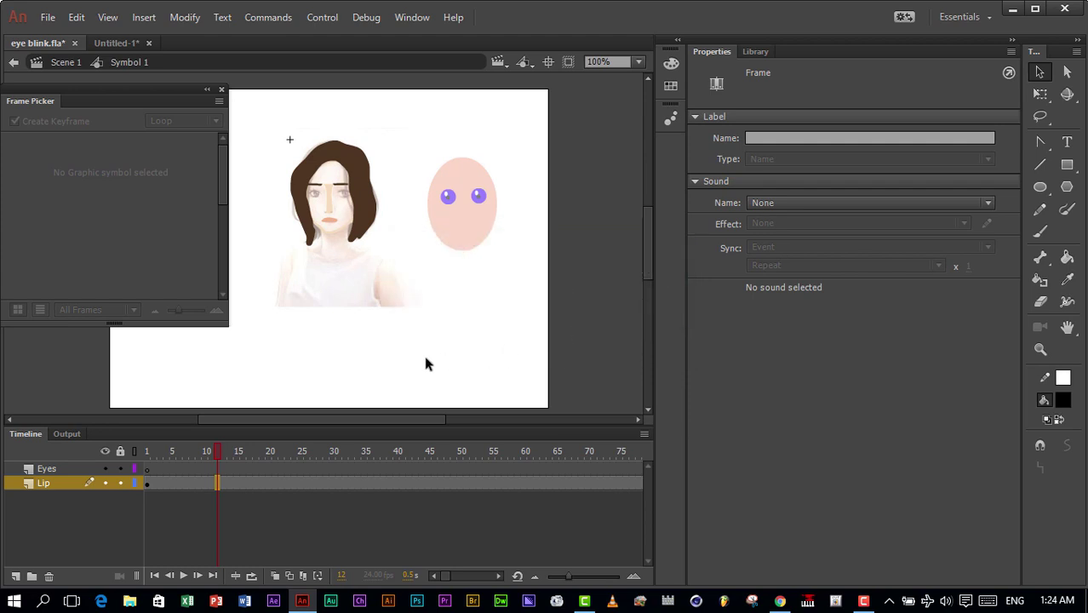
# Step: Add a layer named ADIO above the Lip layer and place Adio.mp3 from the library on its frame 1
pyautogui.click(749, 53)
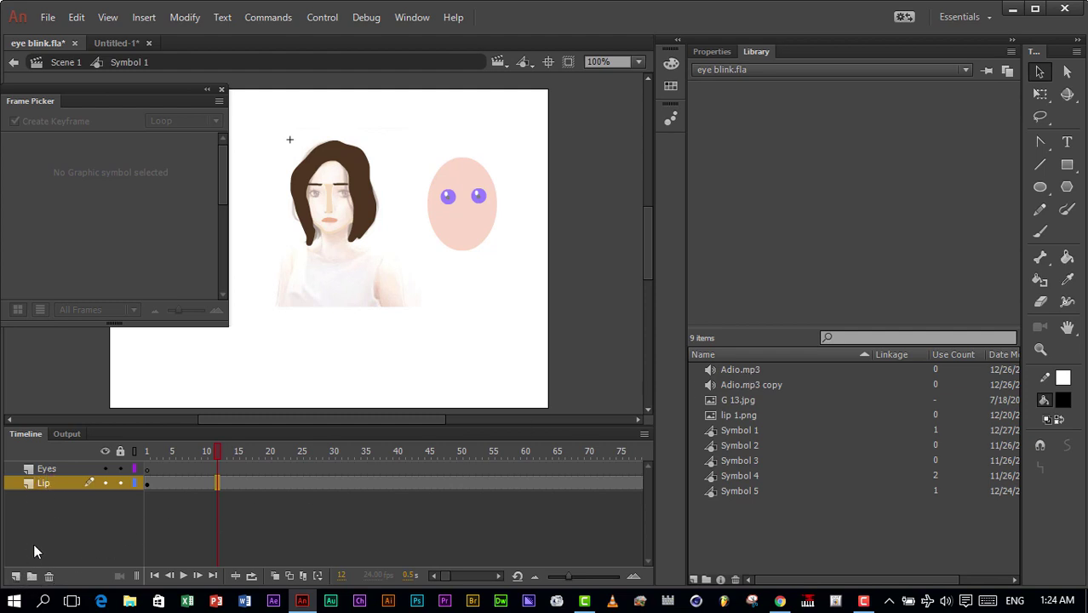
pyautogui.click(16, 576)
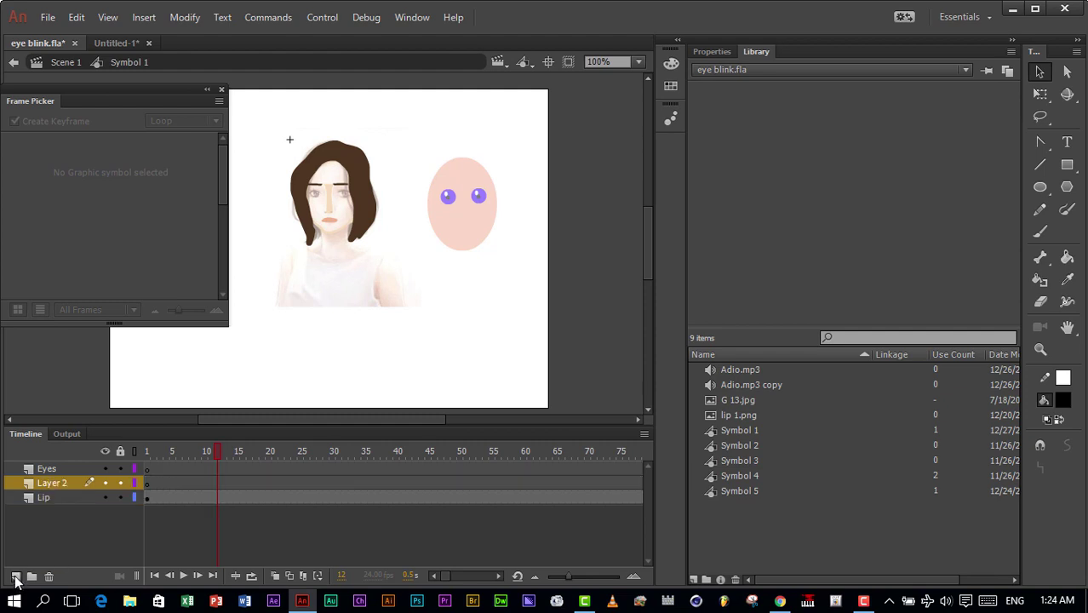
pyautogui.doubleClick(59, 481)
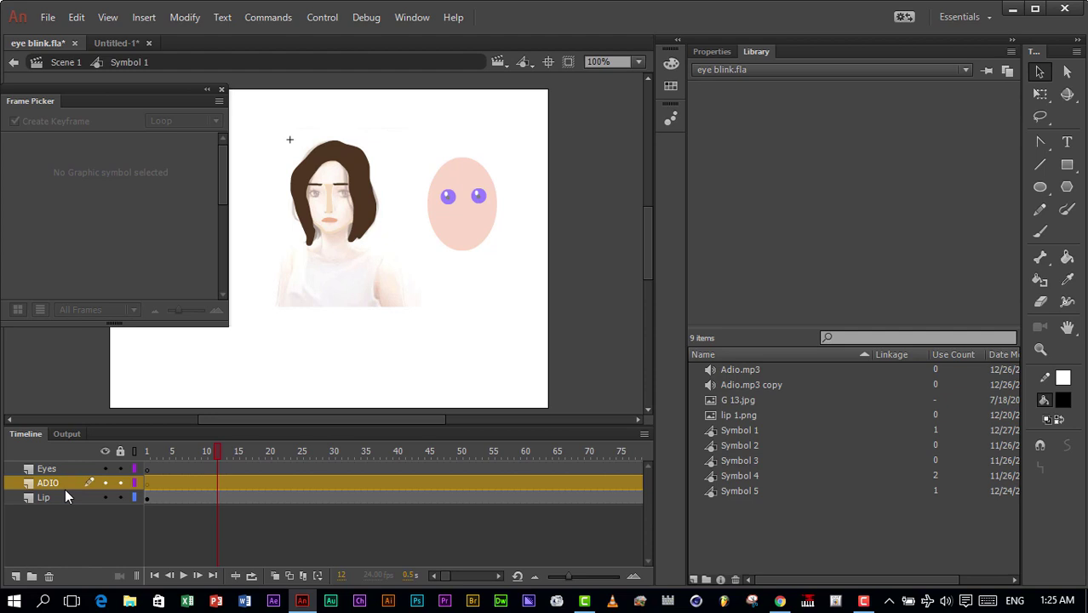
pyautogui.click(147, 485)
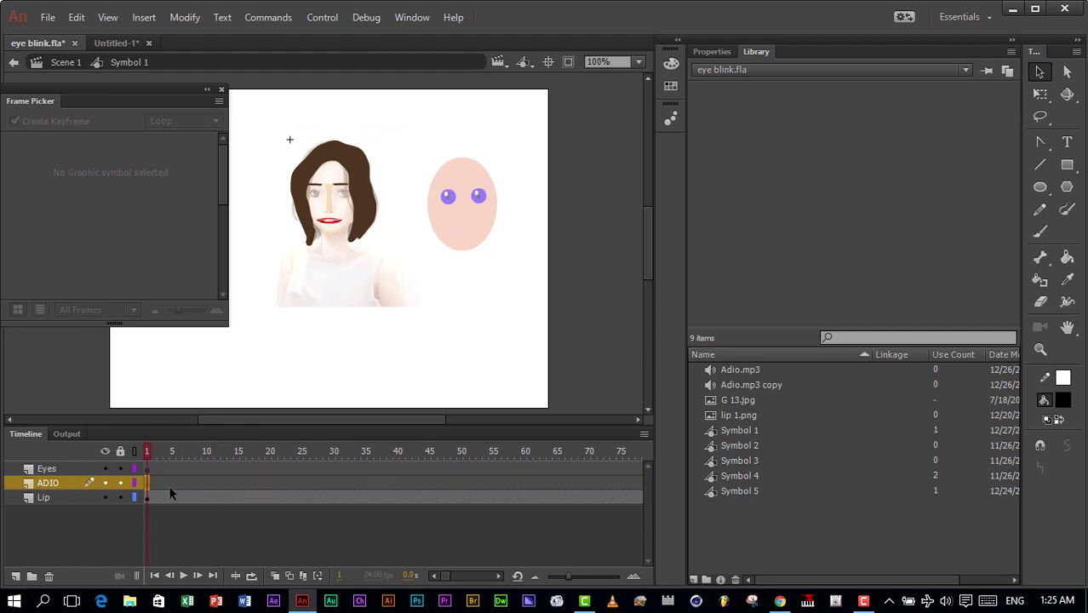
pyautogui.moveTo(734, 371); pyautogui.dragTo(454, 335)
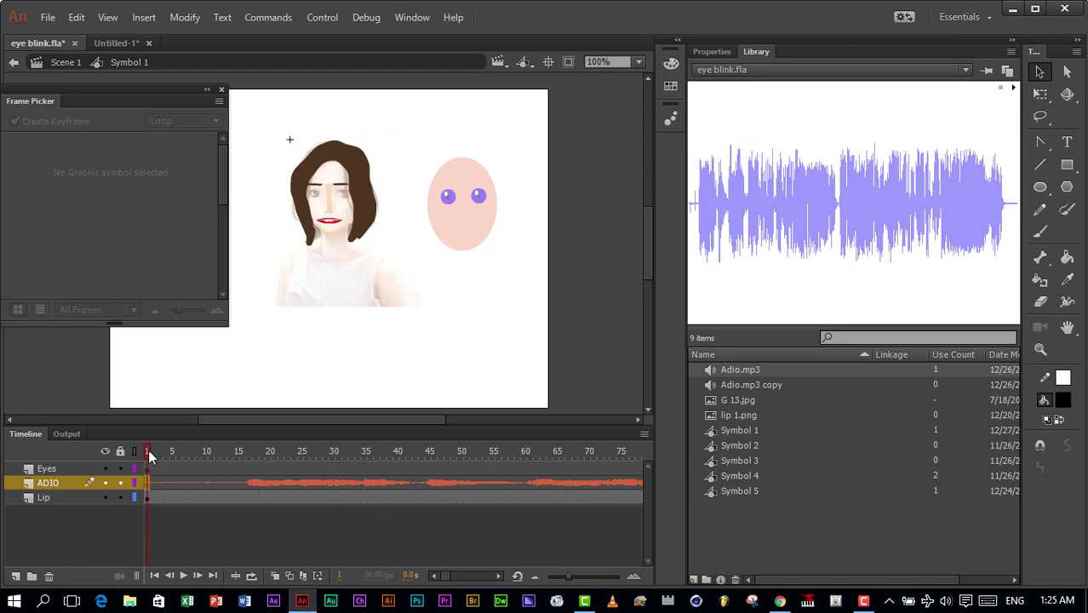
# Step: Scrub through the timeline to review the sound and find where its frames end
pyautogui.moveTo(149, 457); pyautogui.dragTo(400, 455)
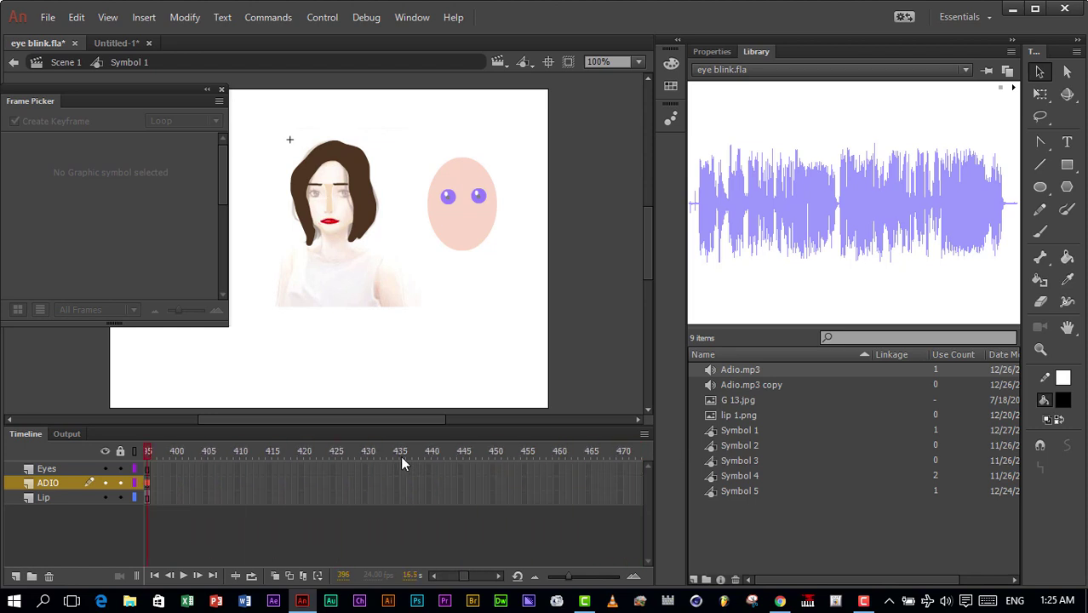
pyautogui.moveTo(144, 443); pyautogui.dragTo(137, 453)
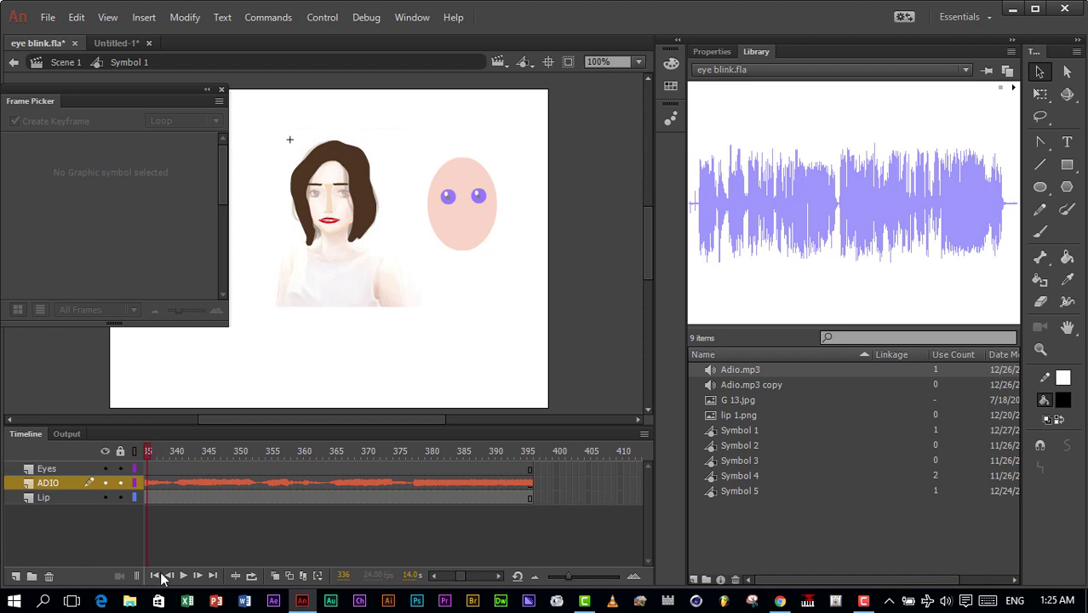
# Step: Select the sound at frame 19 of the ADIO layer, choose Stream as its sync option and scrub the timeline around it
pyautogui.click(154, 575)
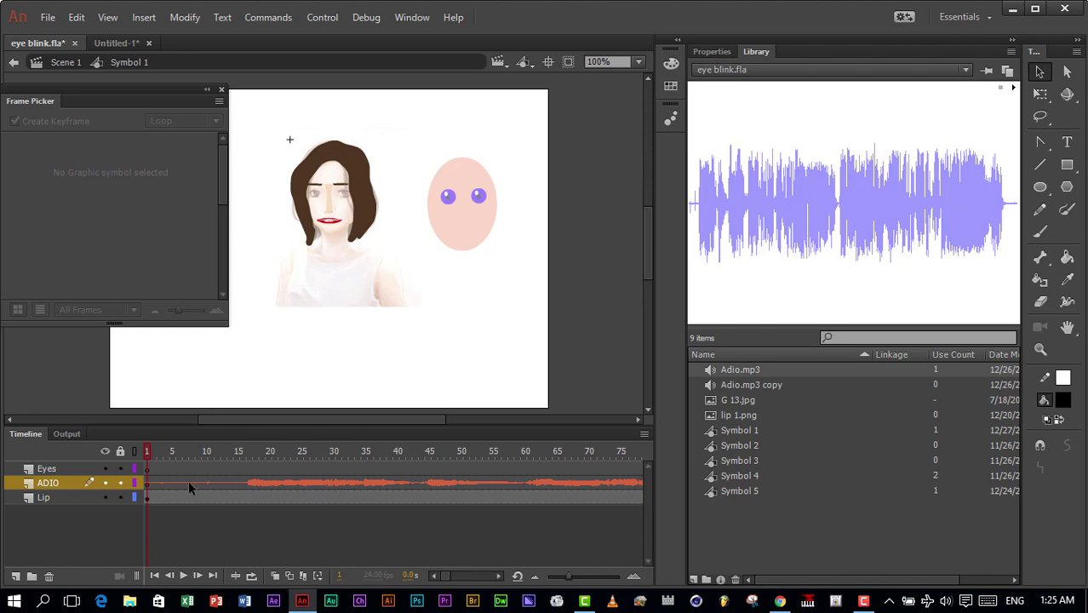
pyautogui.click(245, 483)
pyautogui.click(260, 483)
pyautogui.click(714, 52)
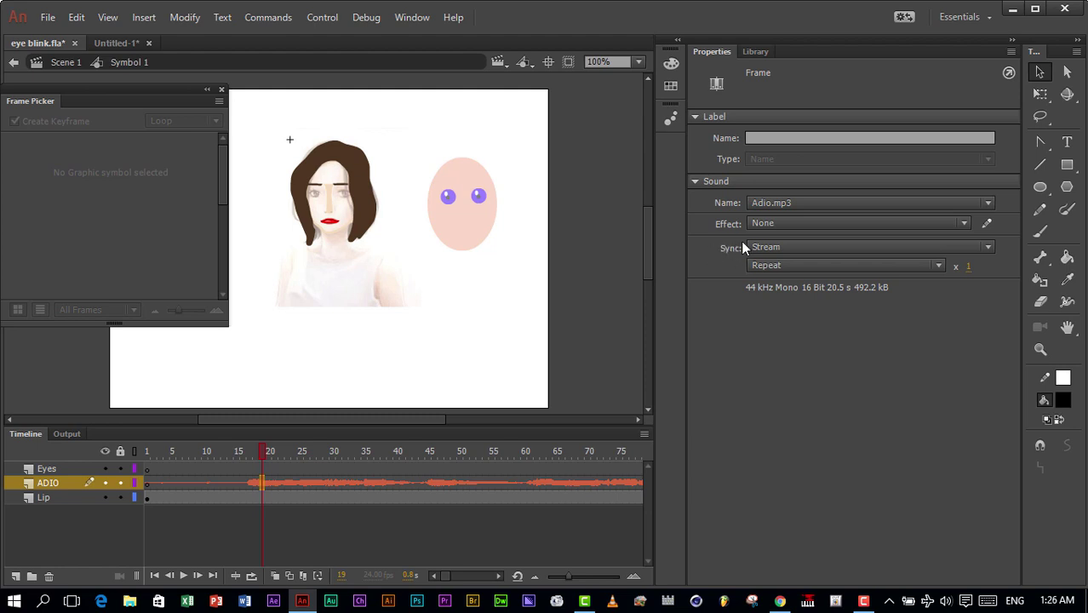
pyautogui.click(989, 248)
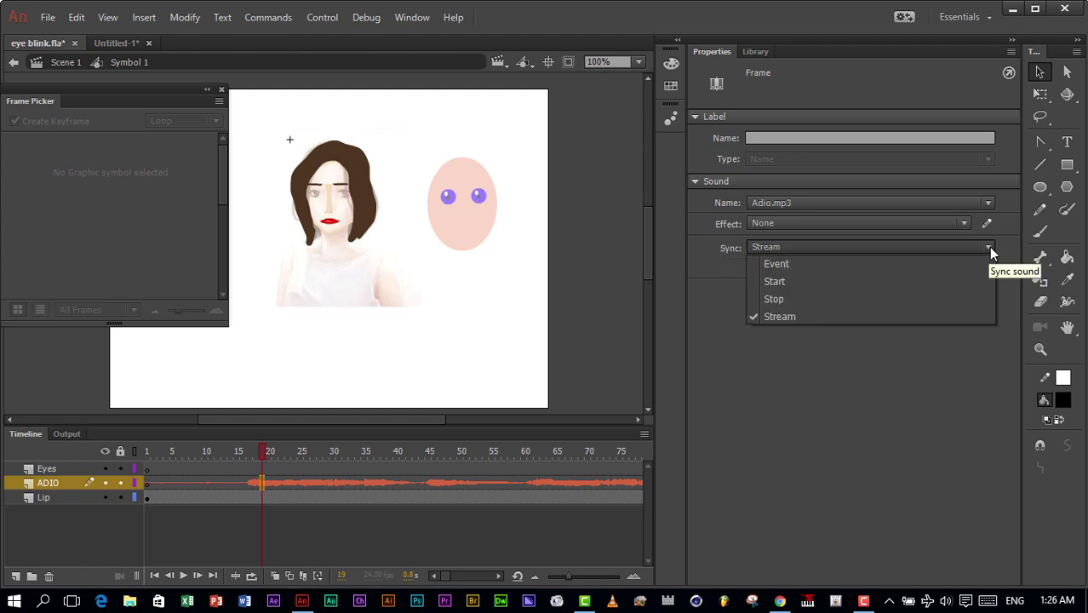
pyautogui.click(796, 315)
pyautogui.moveTo(260, 450)
pyautogui.mouseDown()
pyautogui.moveTo(297, 447)
pyautogui.moveTo(253, 454)
pyautogui.moveTo(287, 453)
pyautogui.moveTo(261, 458)
pyautogui.mouseUp()
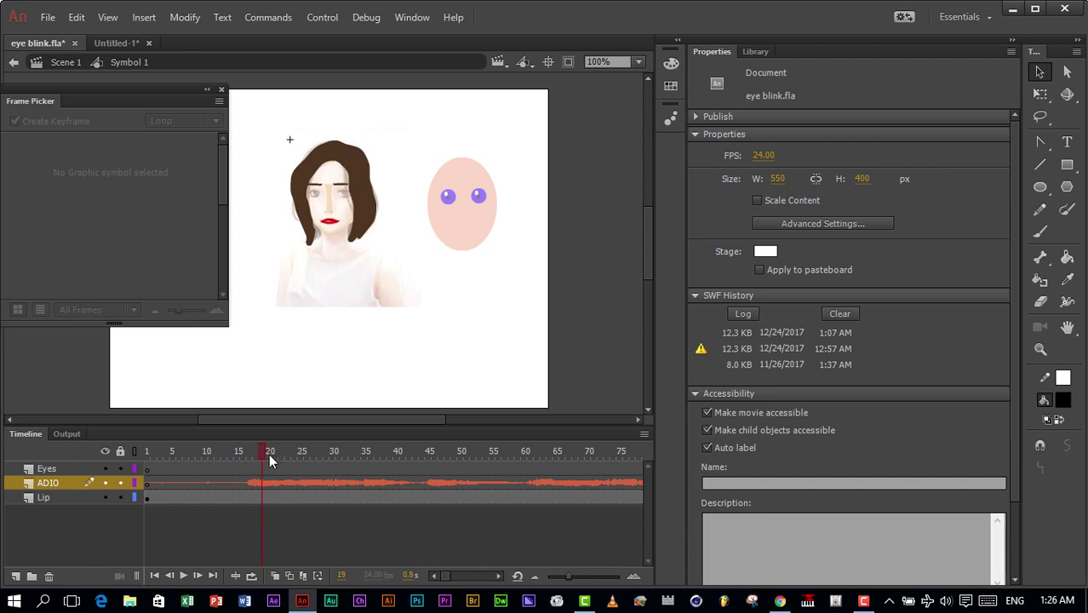
pyautogui.moveTo(269, 454)
pyautogui.mouseDown()
pyautogui.moveTo(305, 453)
pyautogui.moveTo(264, 458)
pyautogui.moveTo(284, 456)
pyautogui.mouseUp()
# Step: Try the Event sync option for the ADIO sound and scrub the timeline back to frame 33
pyautogui.click(365, 481)
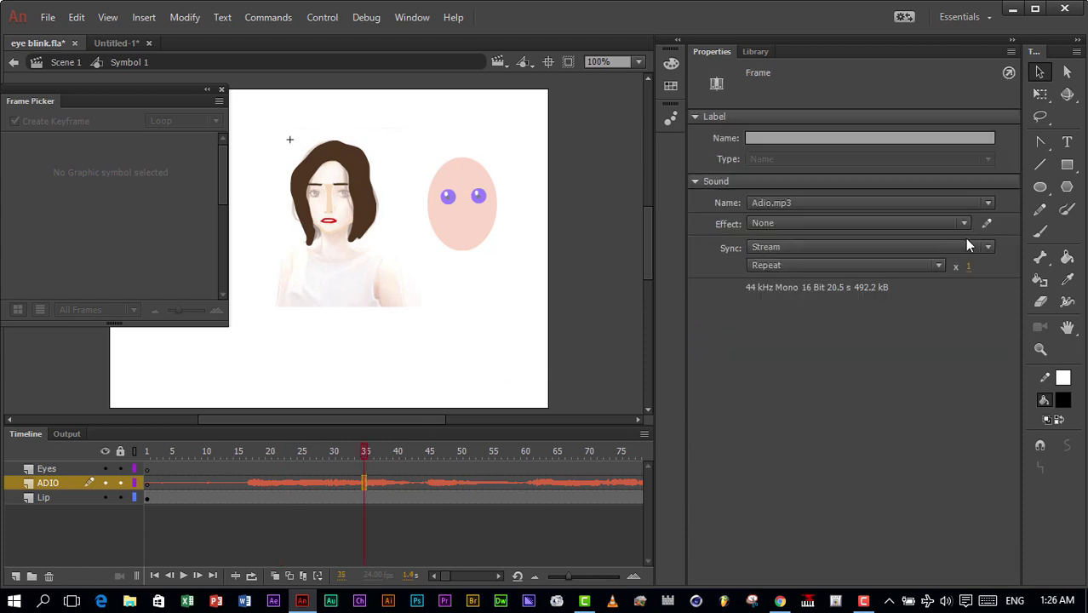
pyautogui.click(989, 246)
pyautogui.click(832, 263)
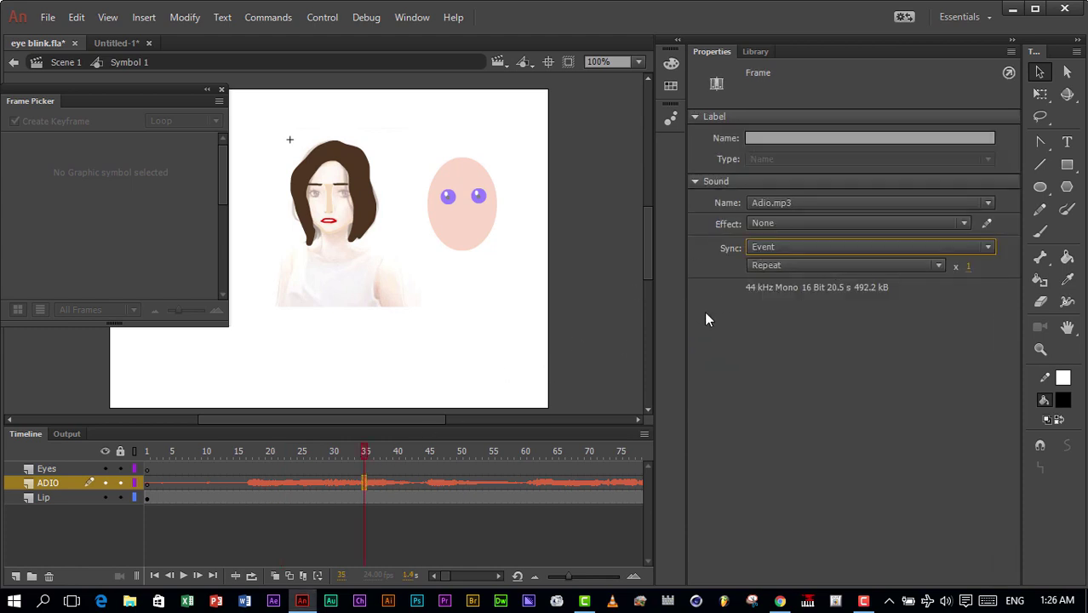
pyautogui.moveTo(364, 460)
pyautogui.mouseDown()
pyautogui.moveTo(314, 459)
pyautogui.moveTo(350, 460)
pyautogui.mouseUp()
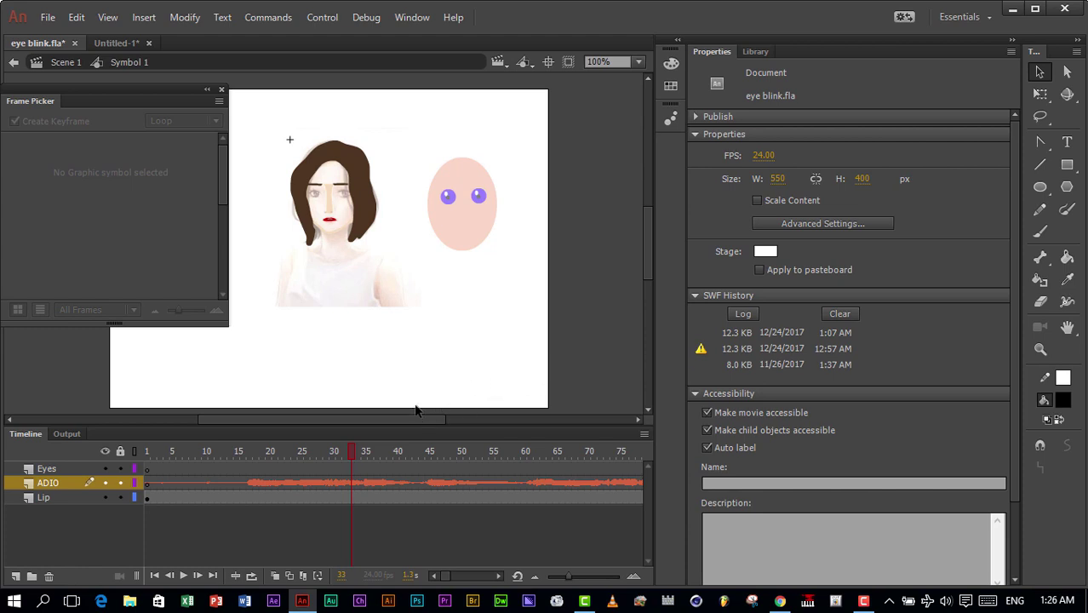
# Step: Select the sound at frame 35 of the ADIO layer and set its sync option back to Stream
pyautogui.click(362, 483)
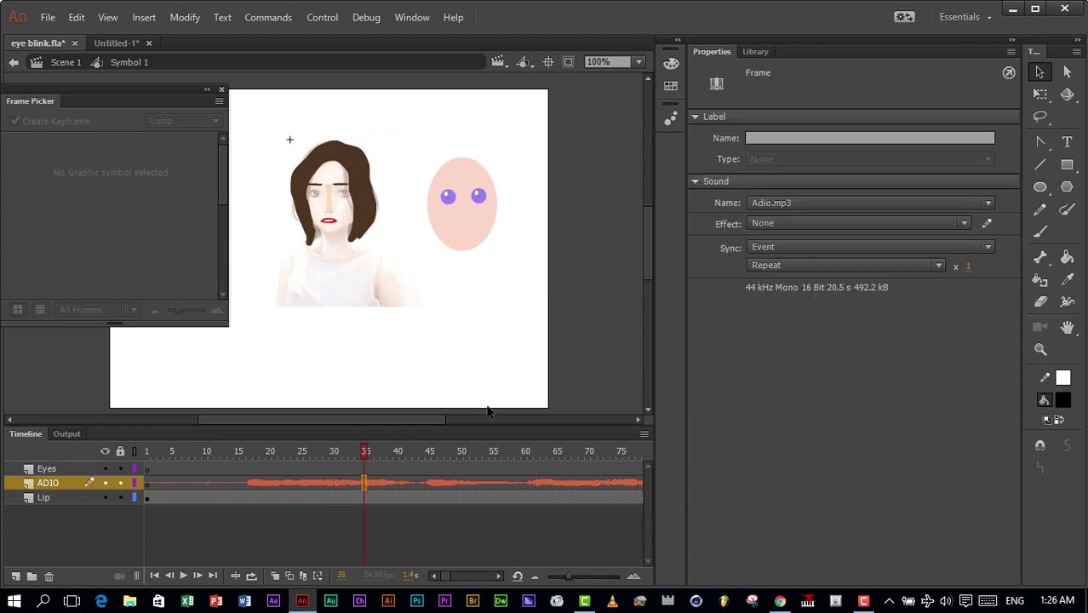
pyautogui.click(988, 248)
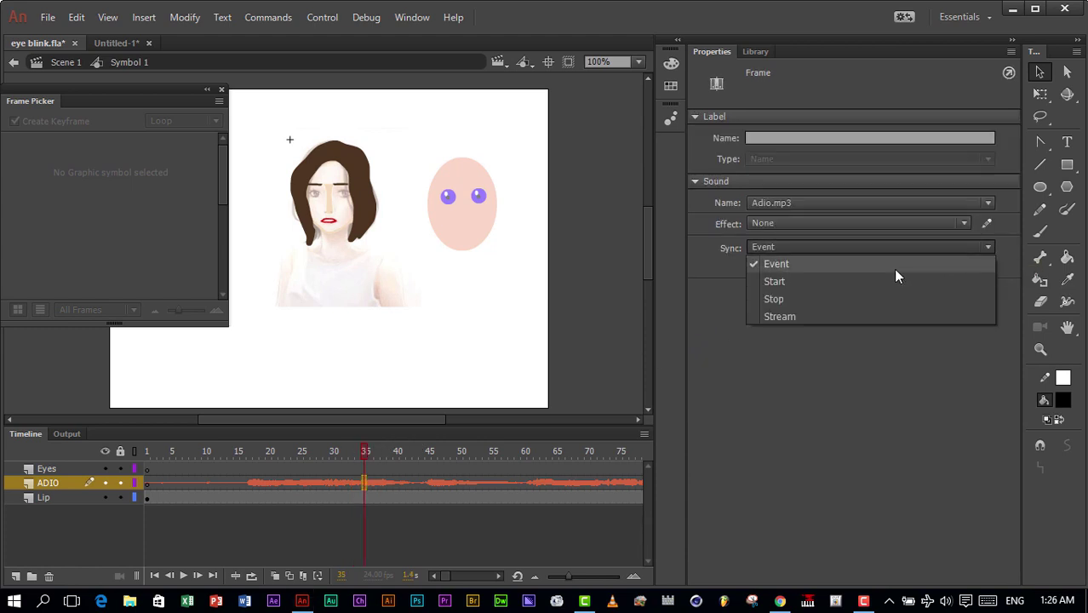
pyautogui.click(788, 316)
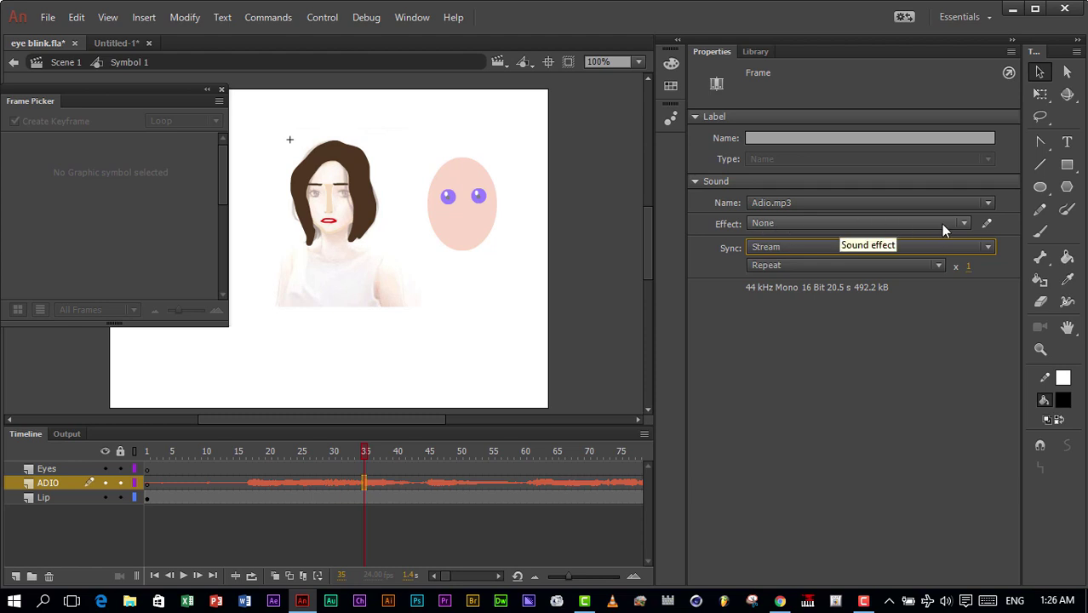
# Step: Open the sound's envelope for editing and trim the quiet opening so playback starts at about 0.7 seconds
pyautogui.click(988, 224)
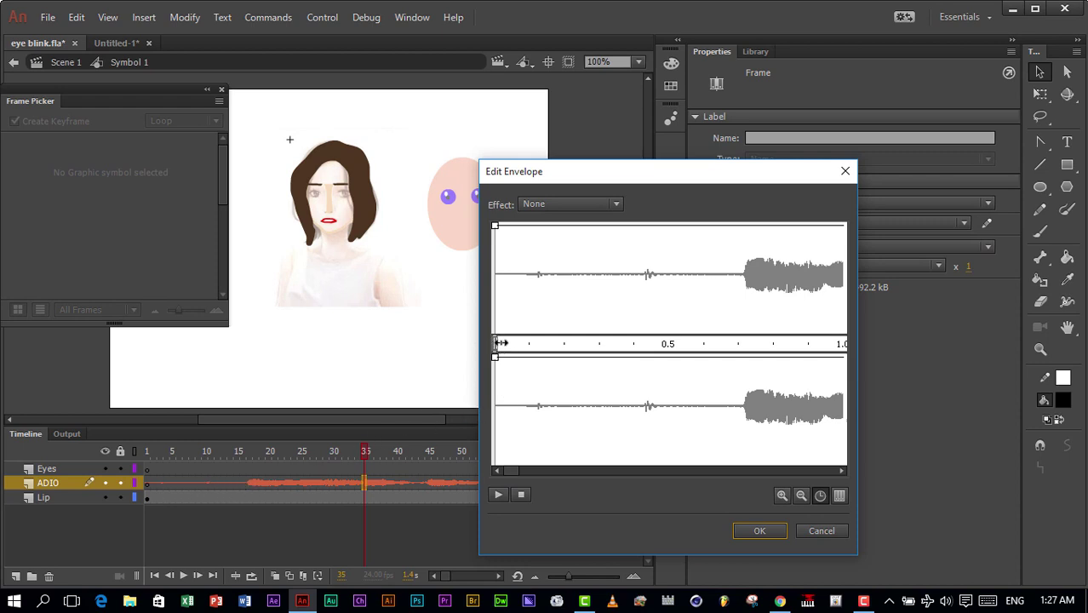
pyautogui.moveTo(501, 343); pyautogui.dragTo(741, 346)
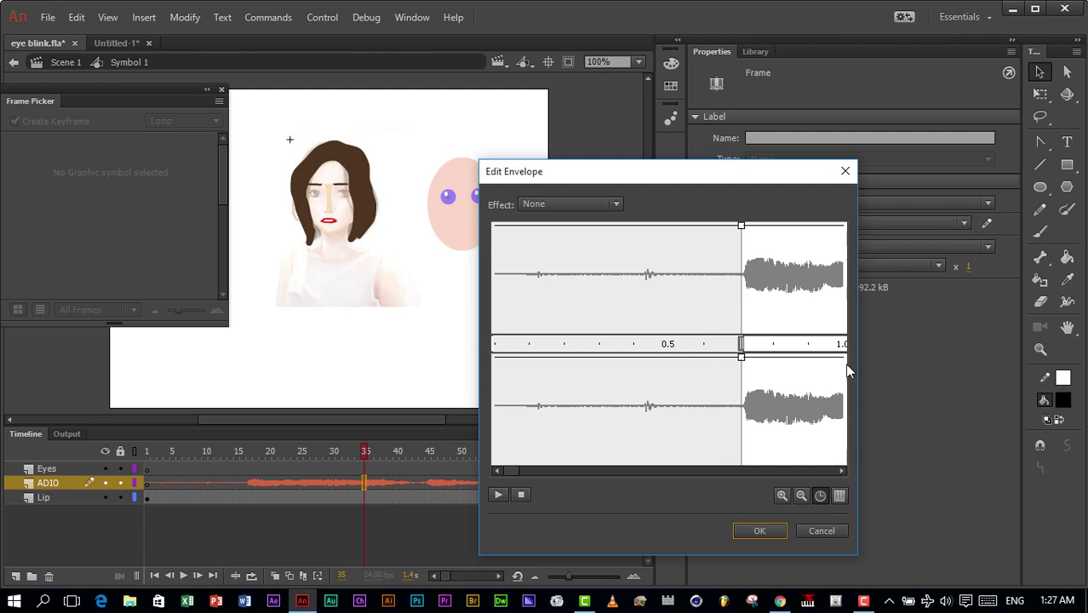
pyautogui.click(839, 494)
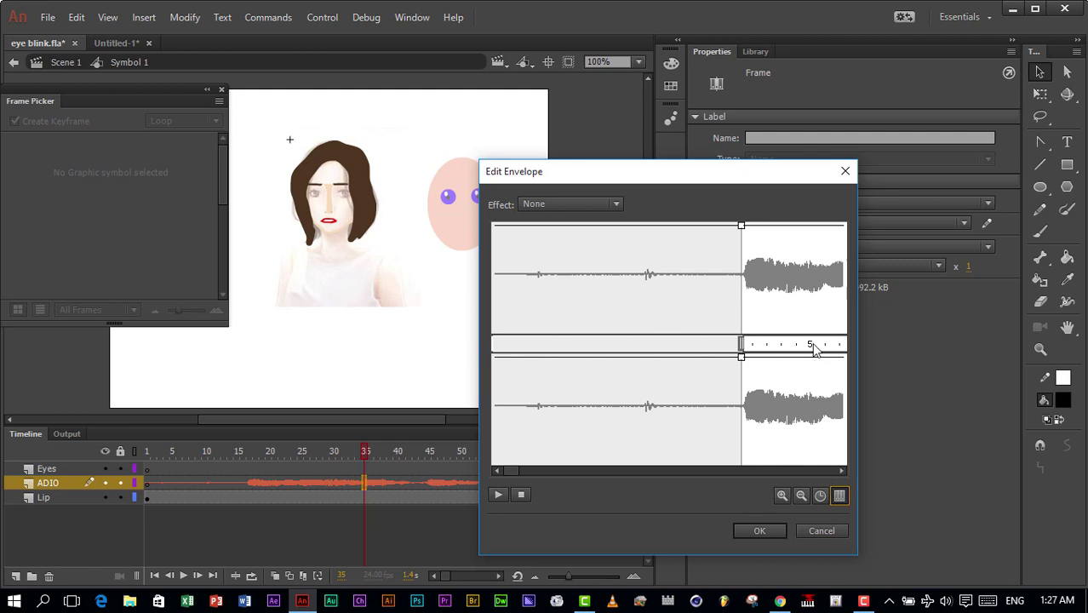
pyautogui.click(821, 494)
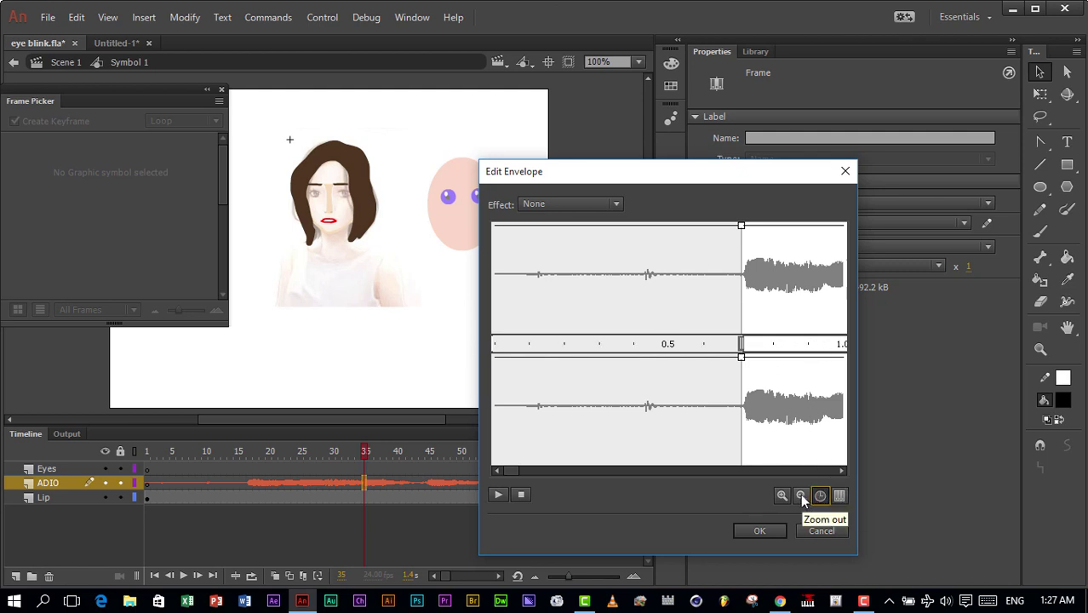
# Step: Trim the silent tail of the sound envelope to end at about 20 seconds and apply the edit
pyautogui.click(801, 495)
pyautogui.click(801, 495)
pyautogui.click(801, 495)
pyautogui.click(802, 495)
pyautogui.click(801, 495)
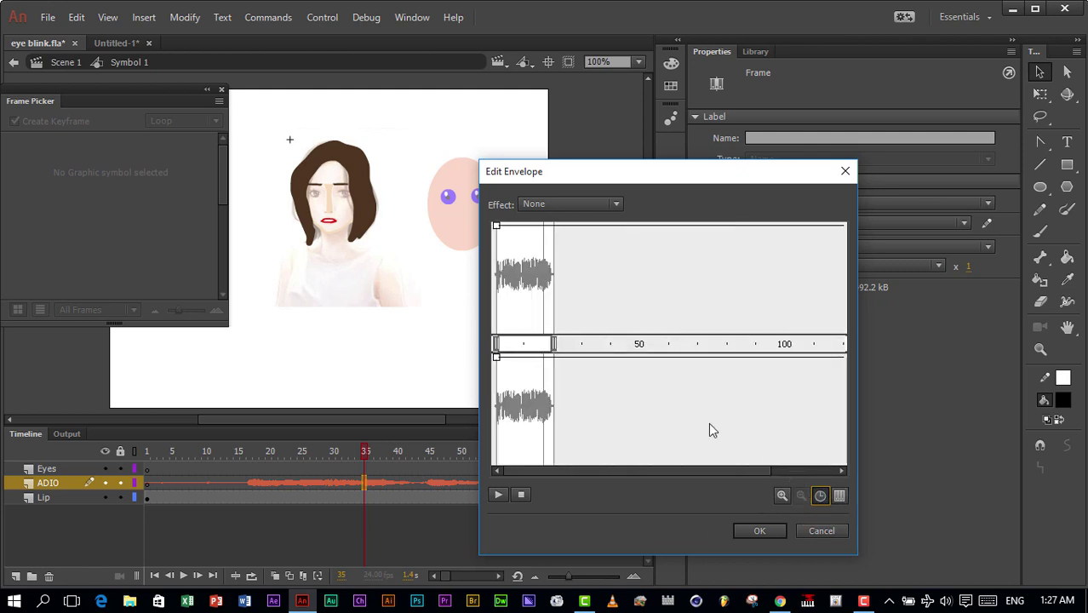
pyautogui.click(782, 494)
pyautogui.click(783, 495)
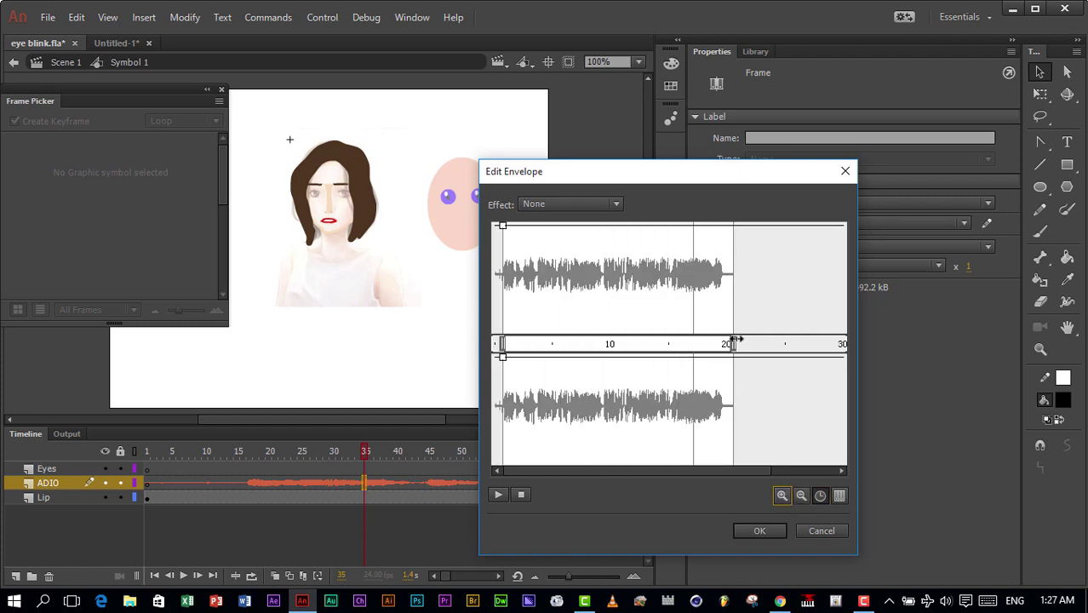
pyautogui.moveTo(733, 344); pyautogui.dragTo(726, 343)
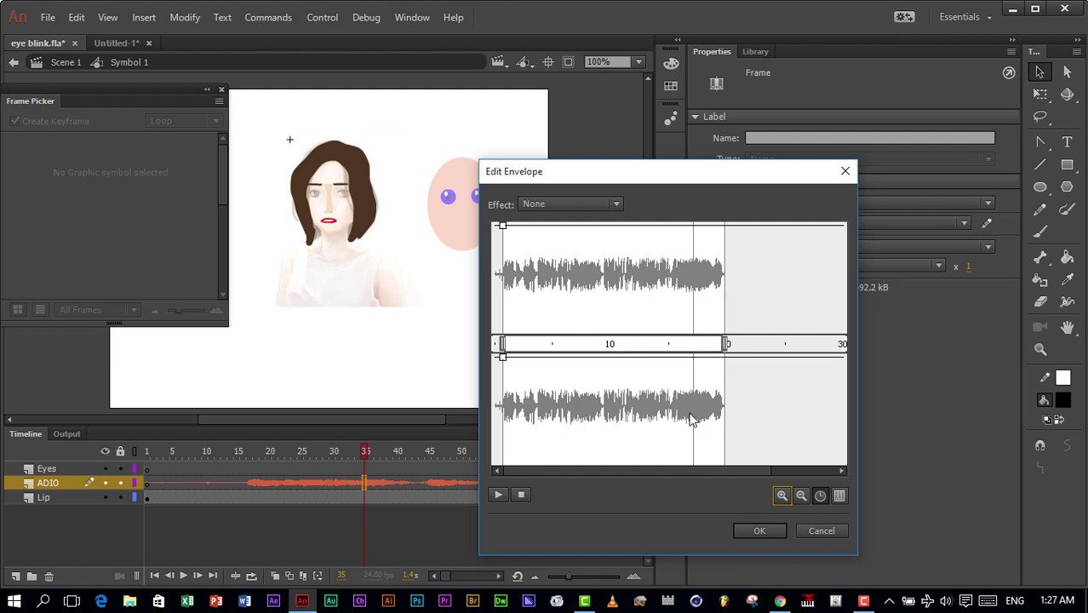
pyautogui.click(759, 529)
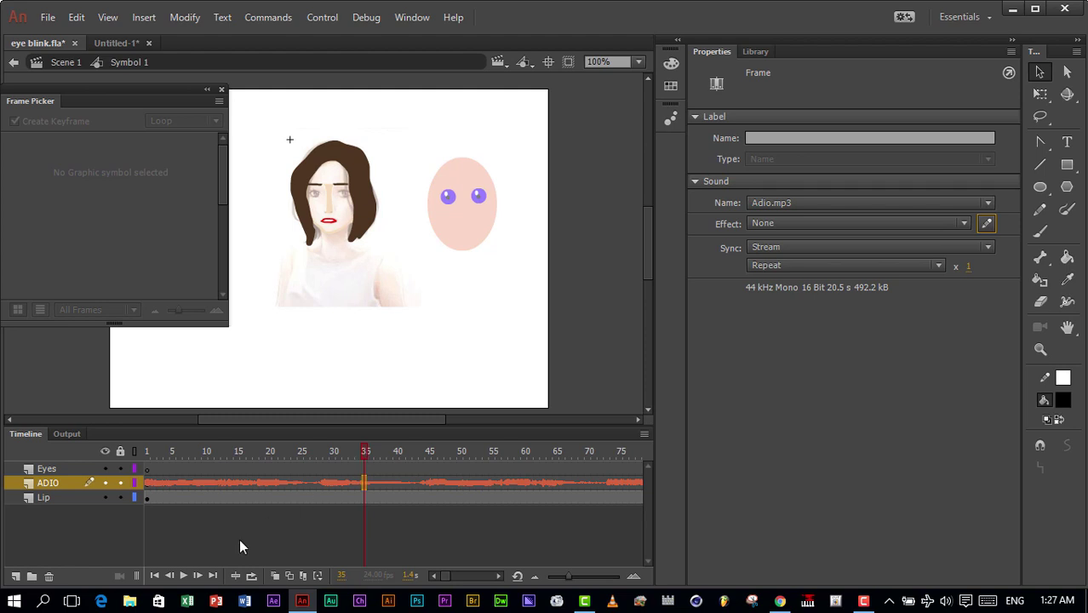
# Step: Play the timeline from frame 1 in short passes to hear where the first sounds of the trimmed audio fall
pyautogui.click(155, 576)
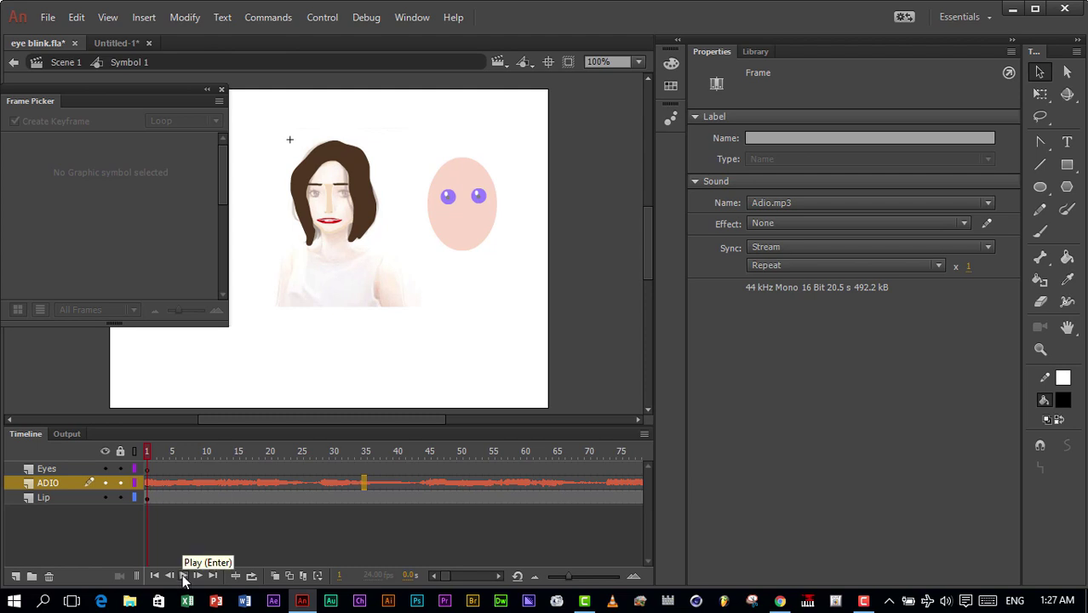
pyautogui.click(328, 227)
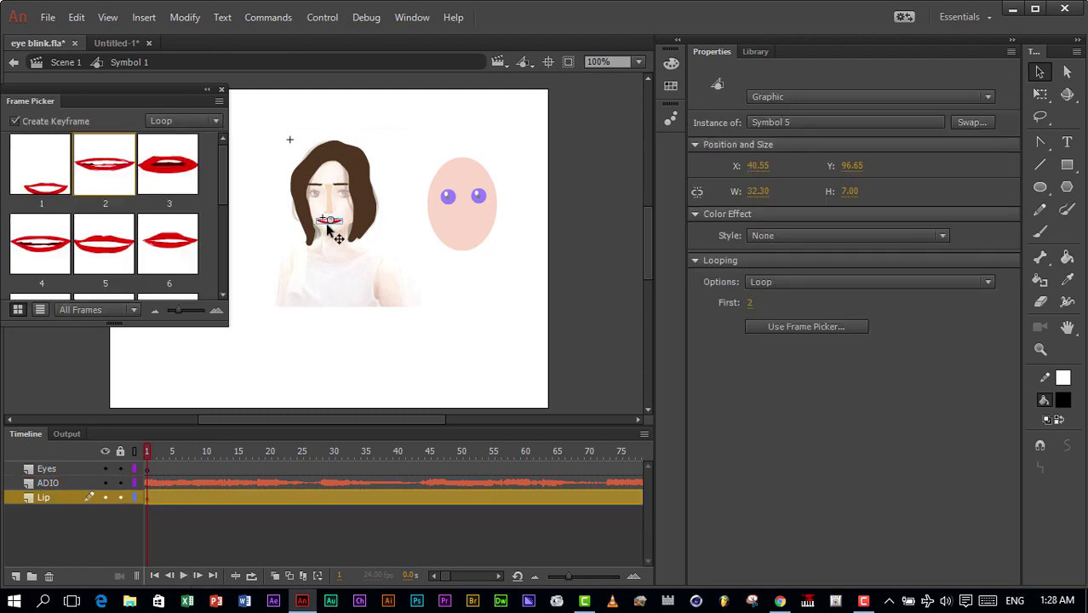
pyautogui.click(147, 453)
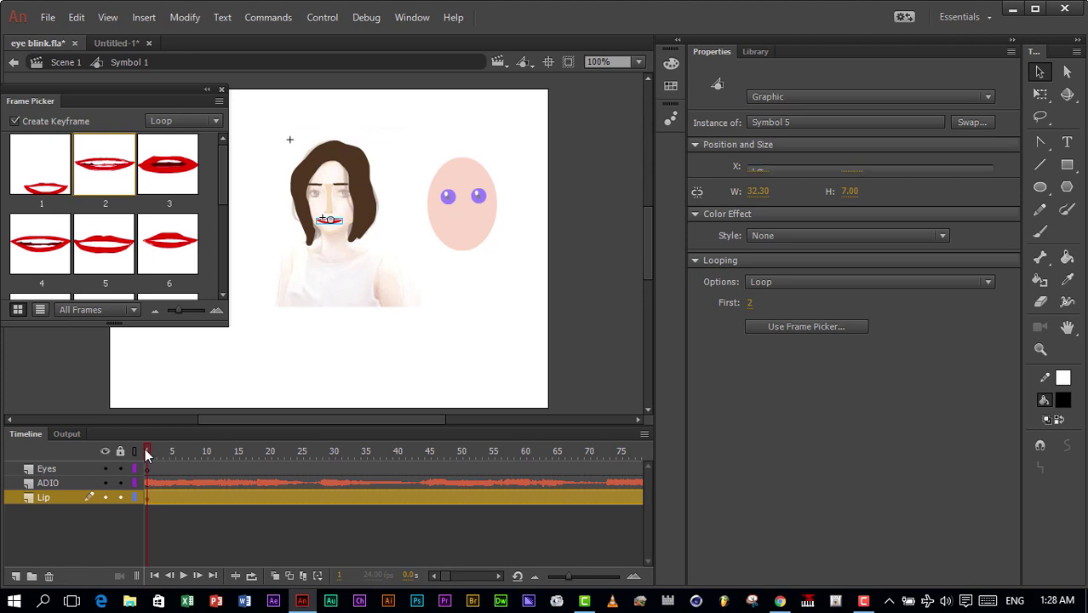
pyautogui.click(149, 498)
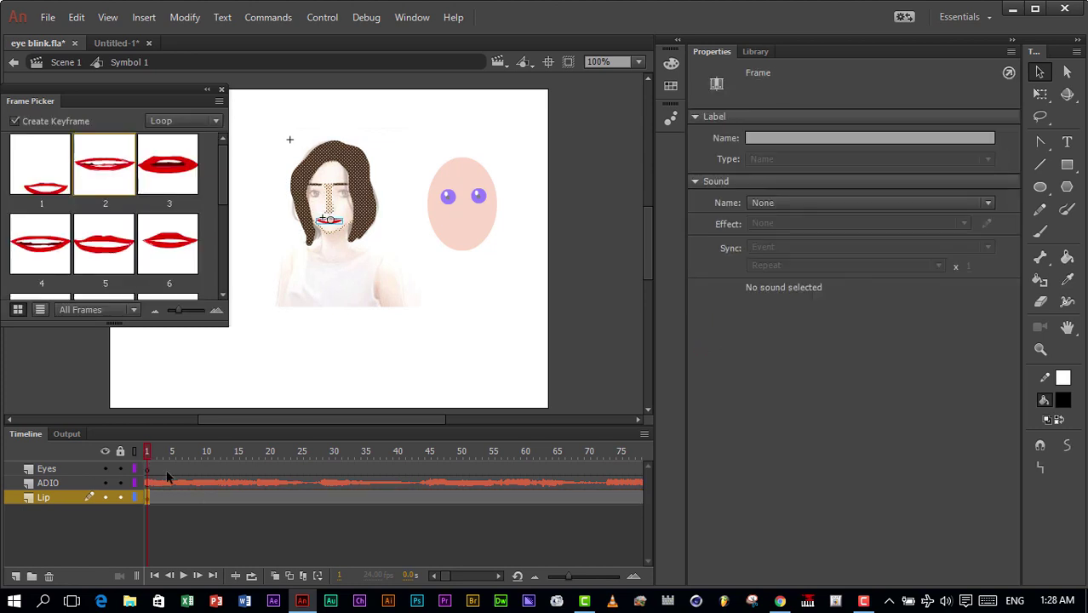
pyautogui.click(183, 575)
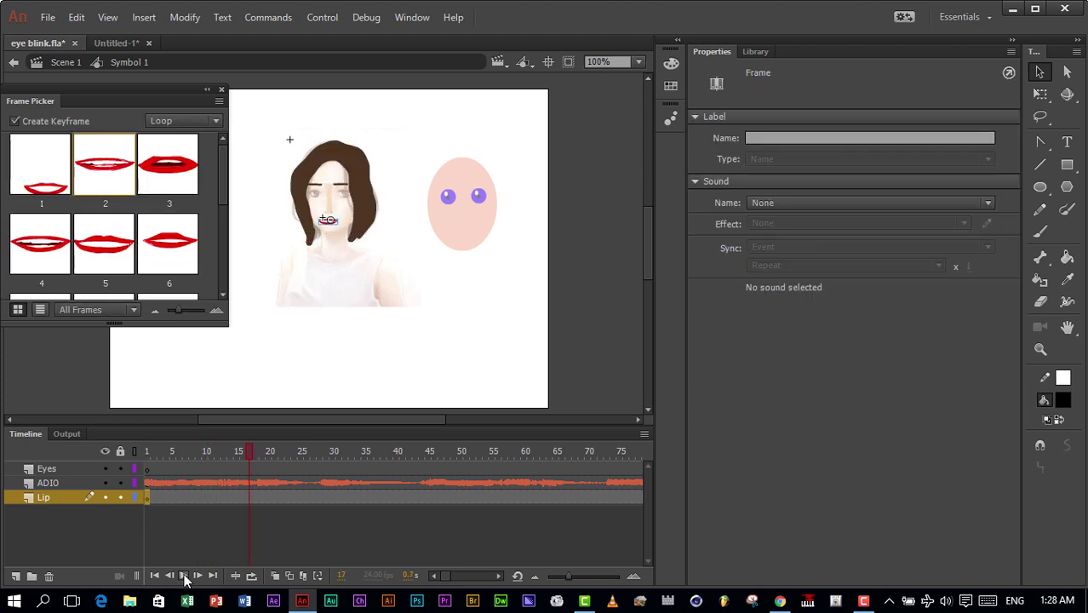
pyautogui.click(183, 576)
pyautogui.moveTo(252, 451); pyautogui.dragTo(147, 452)
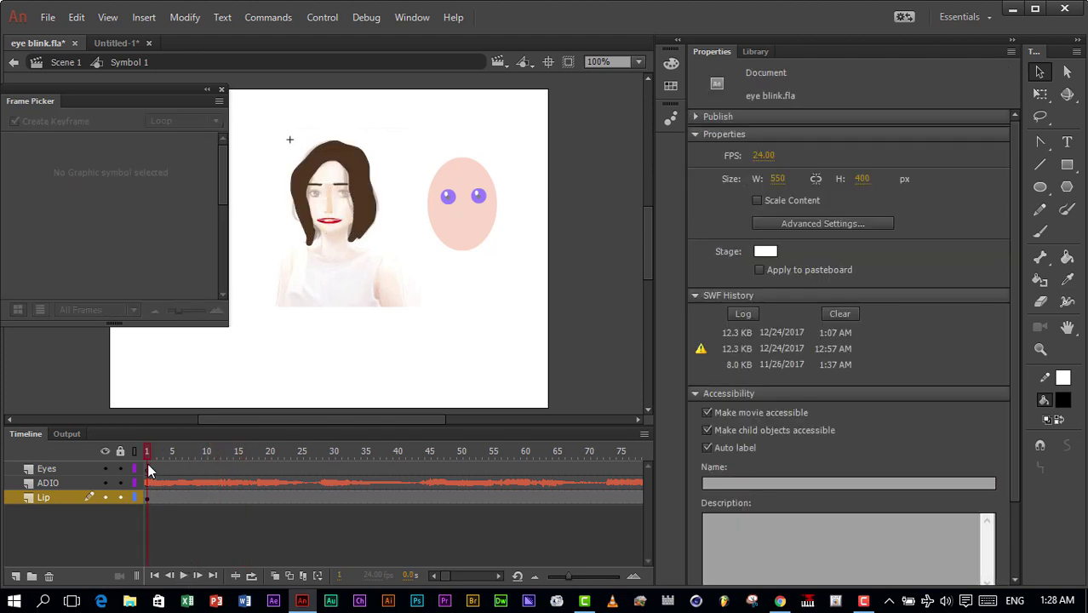
pyautogui.click(184, 577)
pyautogui.click(184, 577)
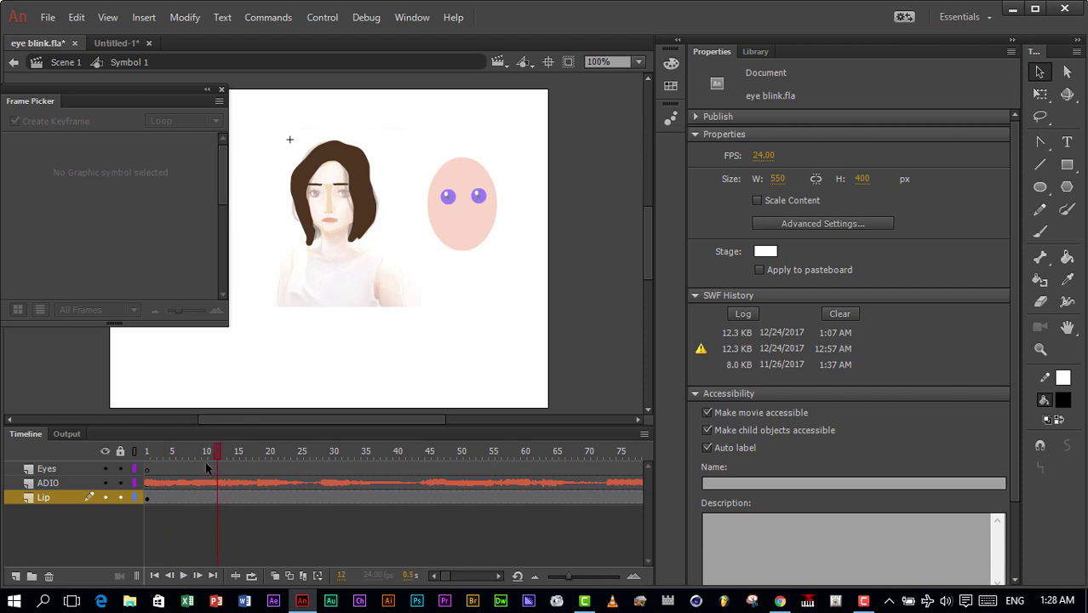
# Step: Select frame 1 of the Lip layer and preview the lip 1.png mouth chart in the library
pyautogui.click(147, 501)
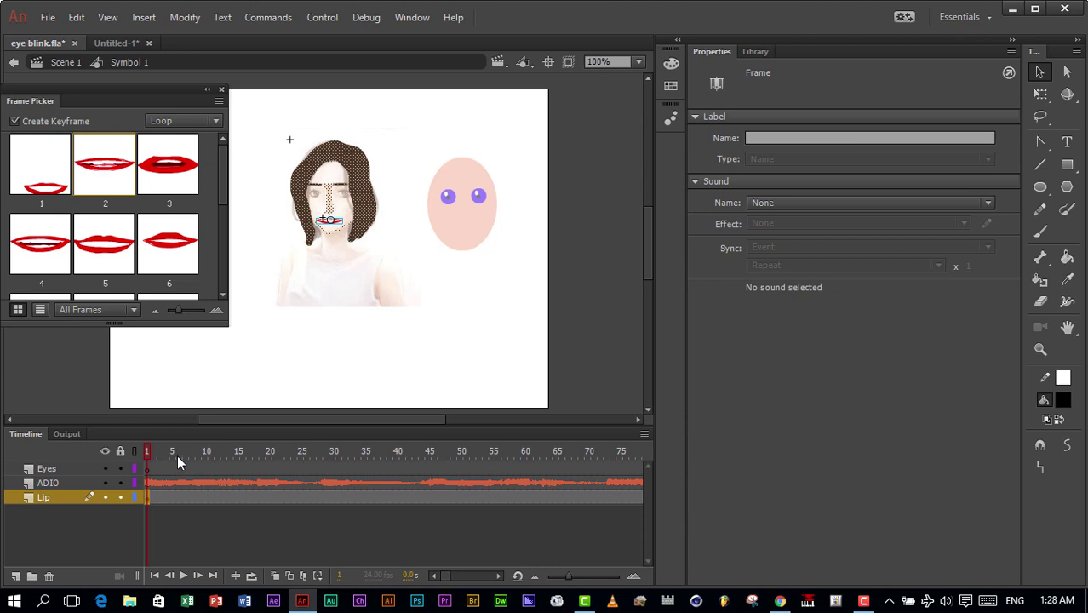
pyautogui.click(755, 52)
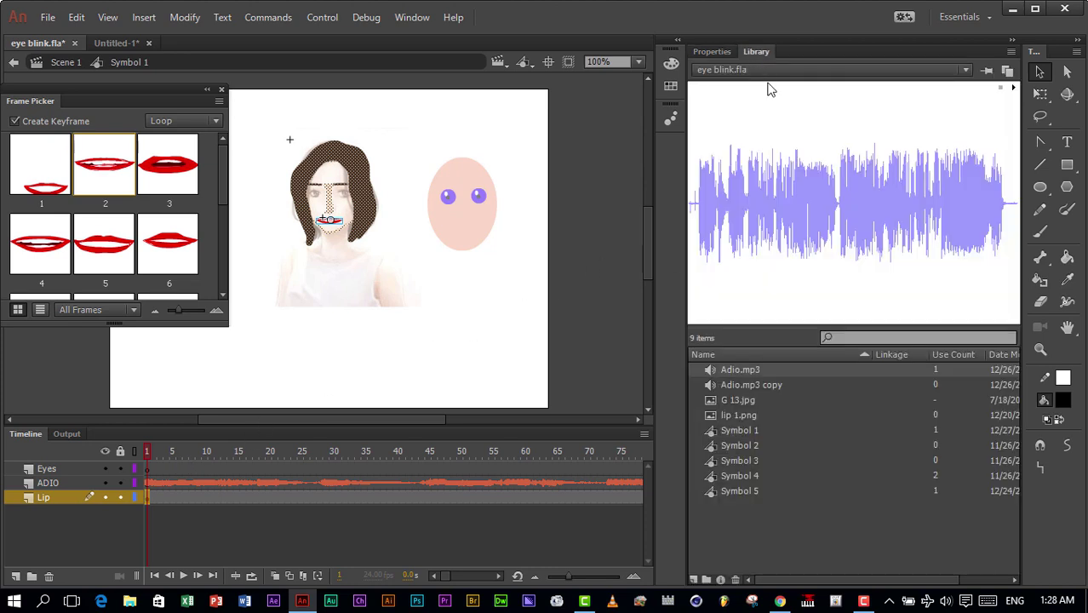
pyautogui.click(747, 414)
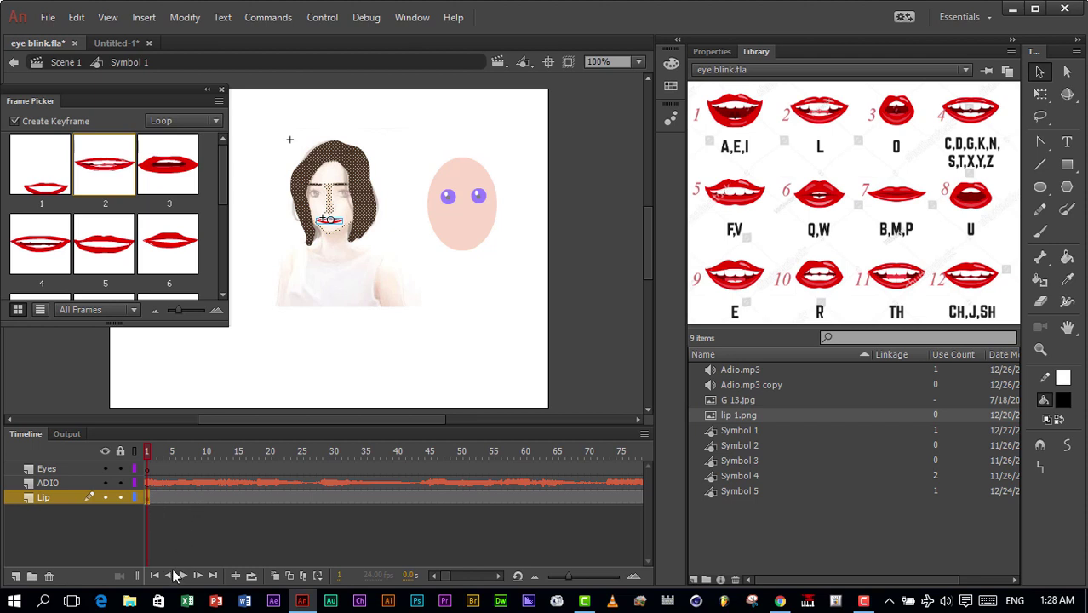
# Step: Create a keyframe at frame 9 of the Lip layer using mouth frame 12 from the Frame Picker
pyautogui.click(195, 500)
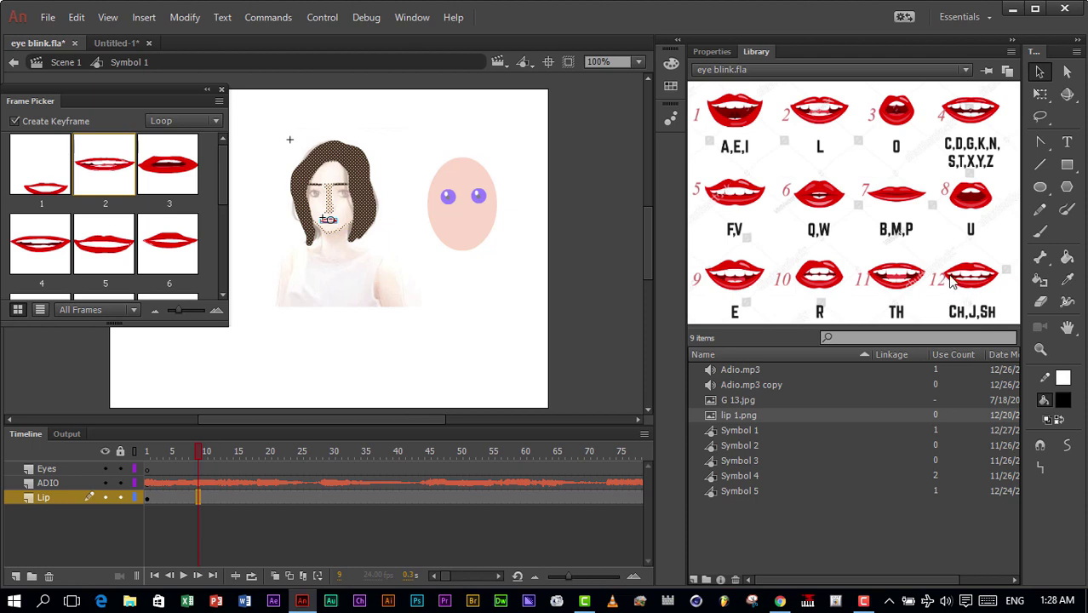
pyautogui.click(157, 314)
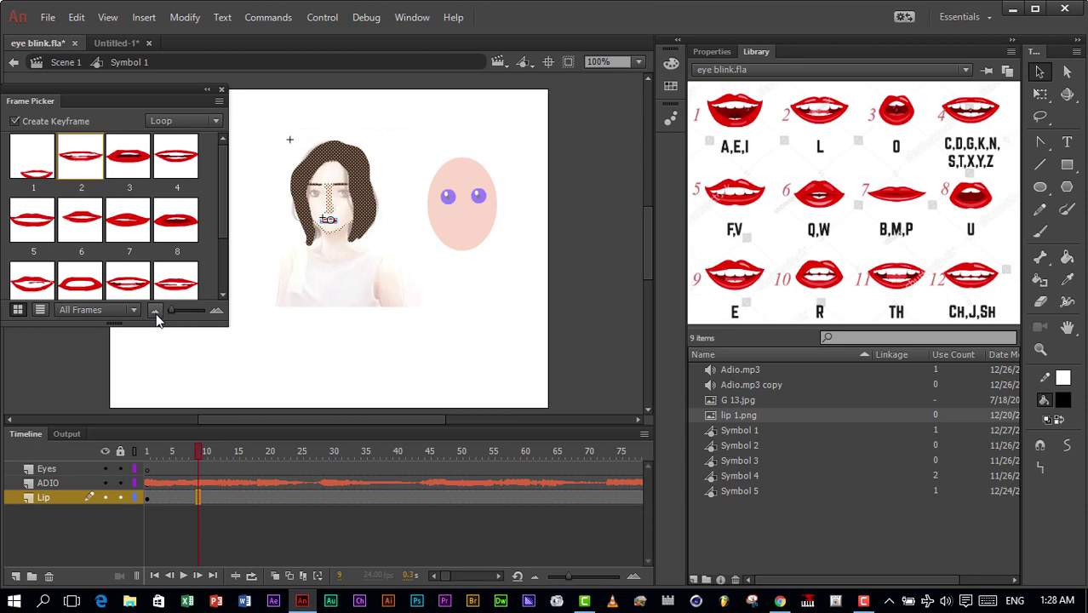
pyautogui.click(156, 314)
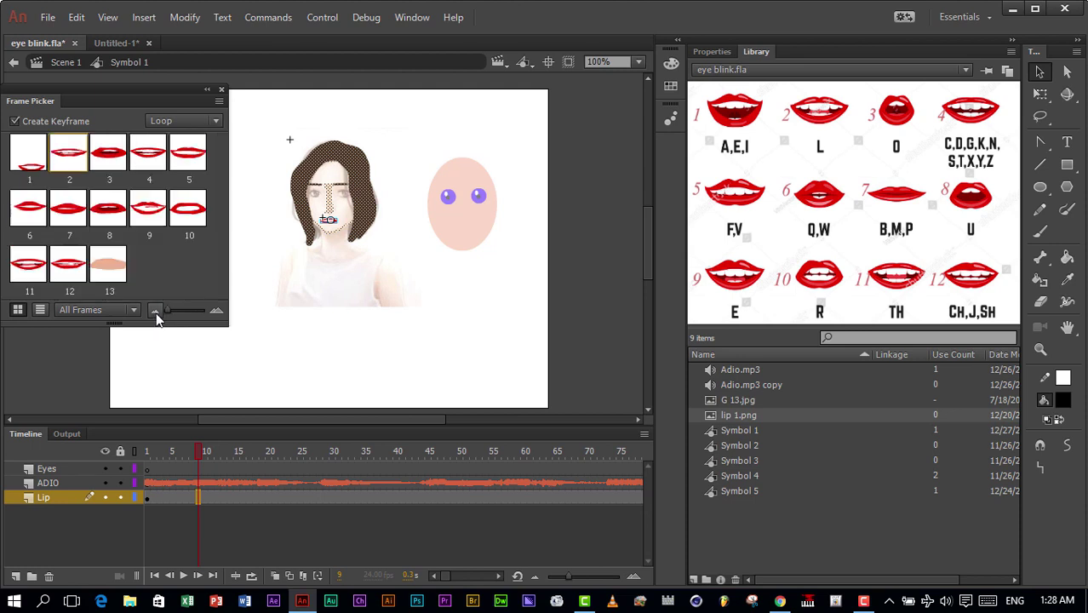
pyautogui.click(75, 270)
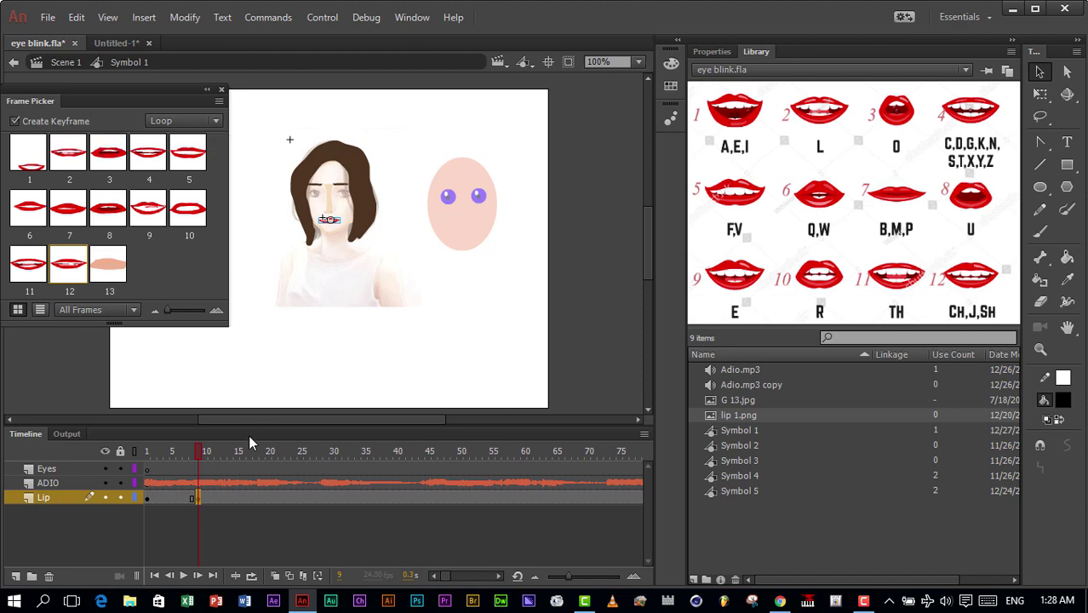
# Step: Play the next stretch of audio and create a Lip keyframe at frame 21 using mouth frame 5 from the Frame Picker
pyautogui.click(183, 575)
pyautogui.click(184, 577)
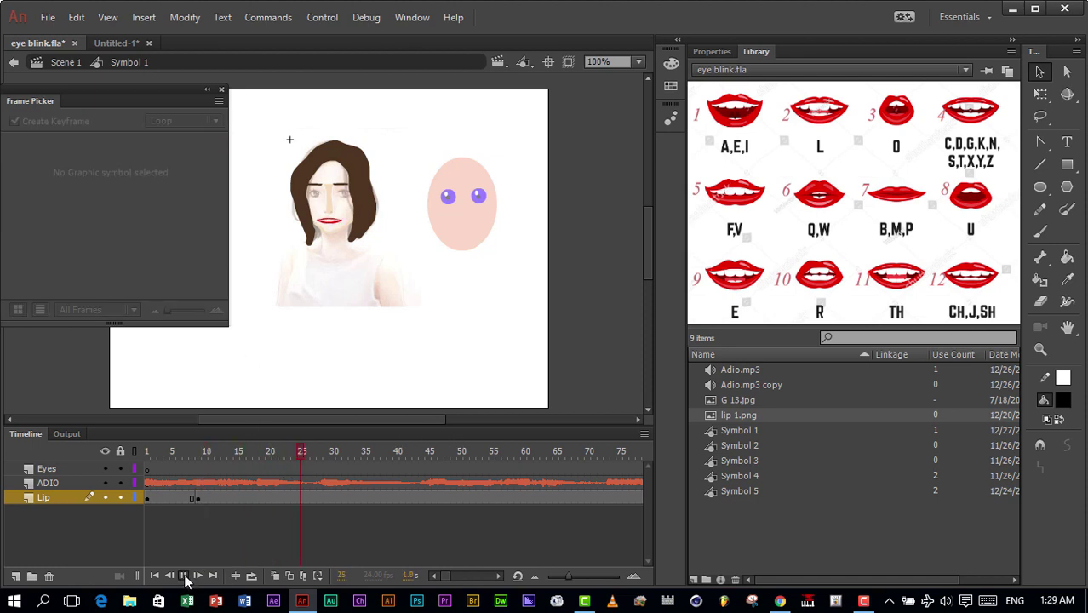
pyautogui.click(274, 495)
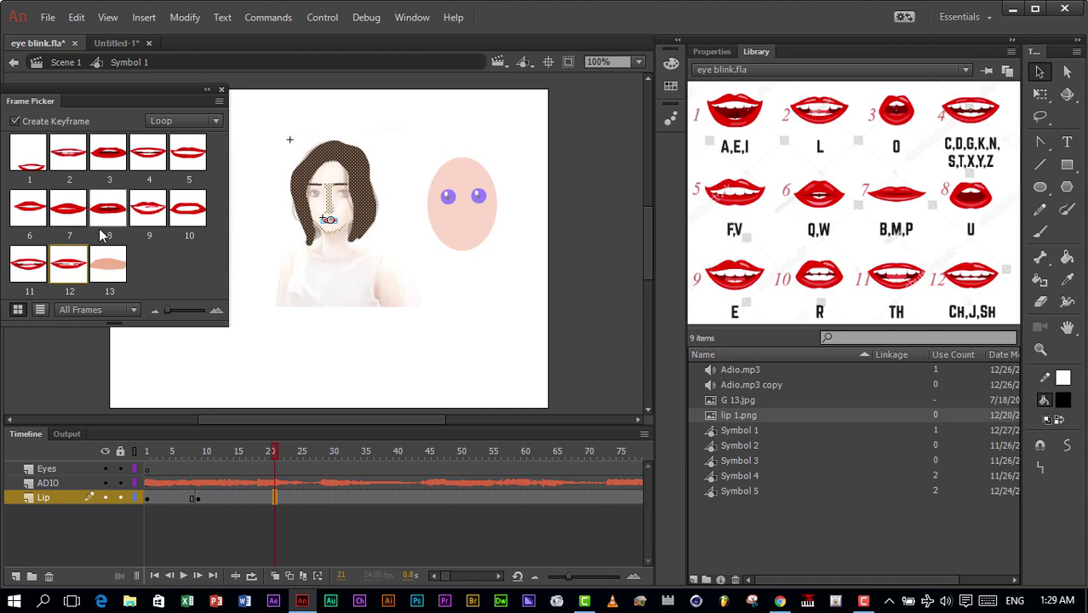
pyautogui.click(191, 169)
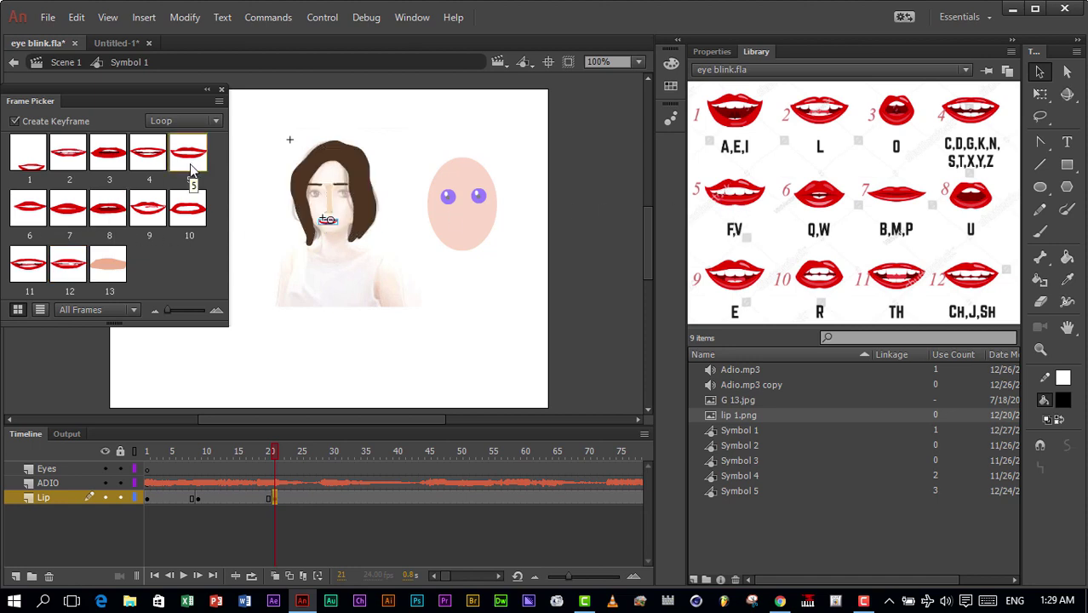
# Step: Play the audio onward from frame 21 and create a Lip keyframe at frame 35 using mouth frame 4 from the Frame Picker
pyautogui.click(184, 576)
pyautogui.click(184, 576)
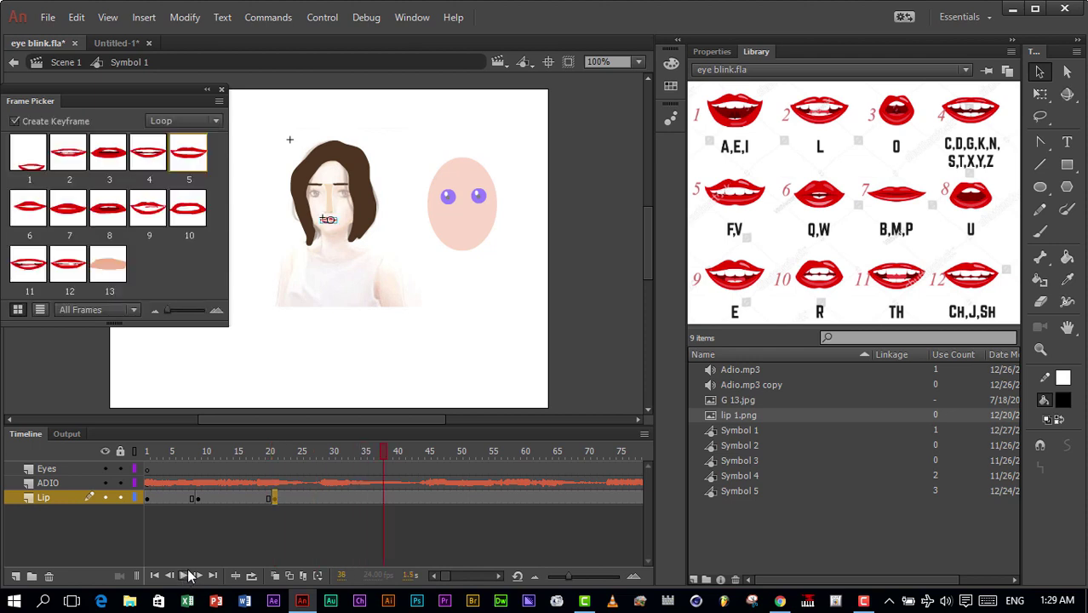
pyautogui.click(364, 497)
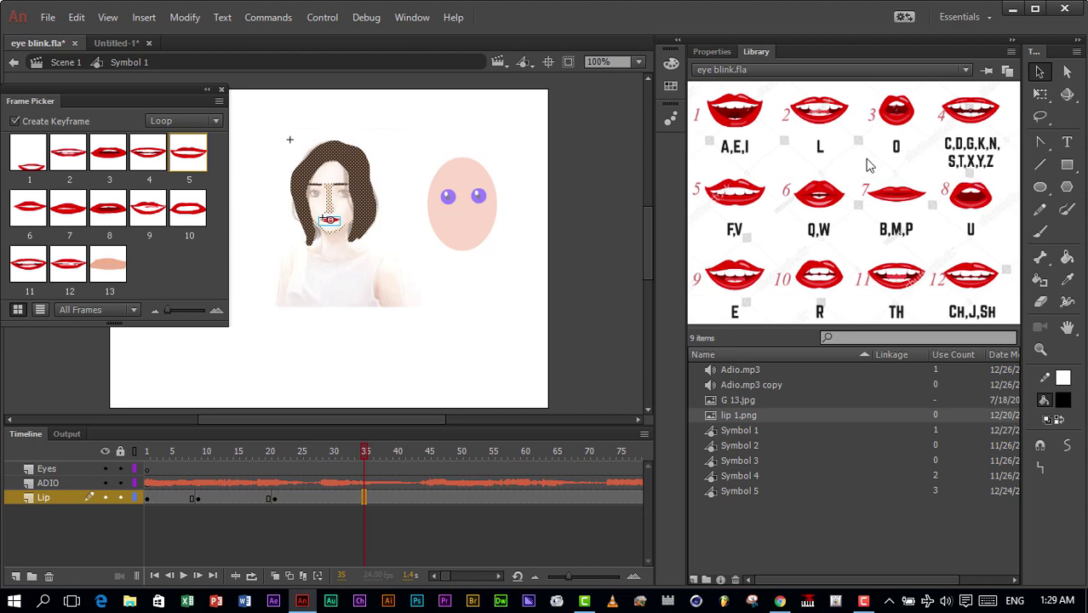
pyautogui.click(153, 166)
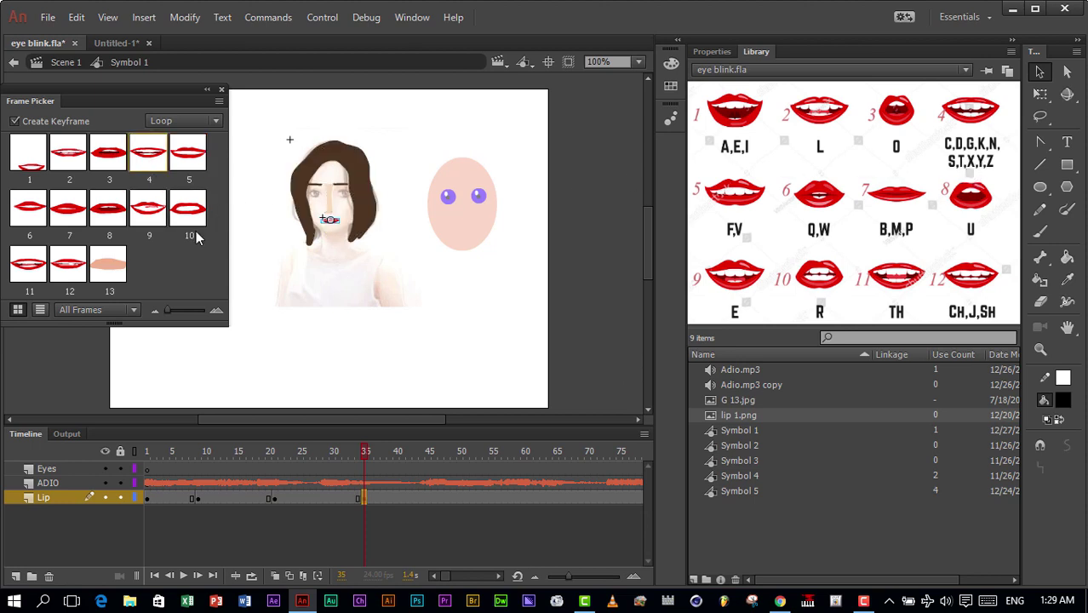
# Step: Create a keyframe at frame 45 of the Lip layer using mouth frame 2 from the Frame Picker
pyautogui.click(402, 497)
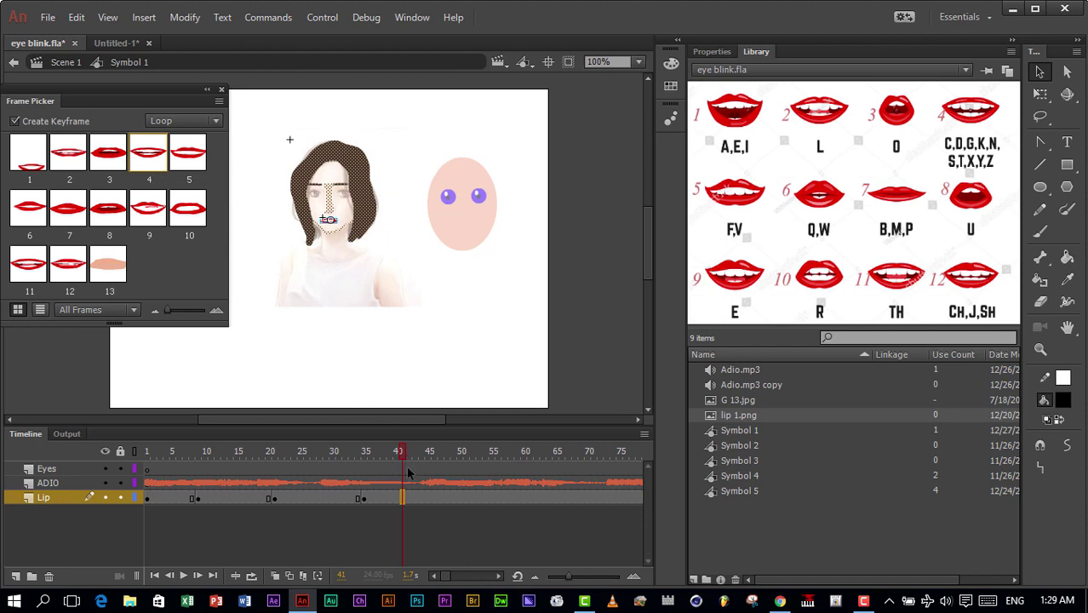
pyautogui.click(428, 506)
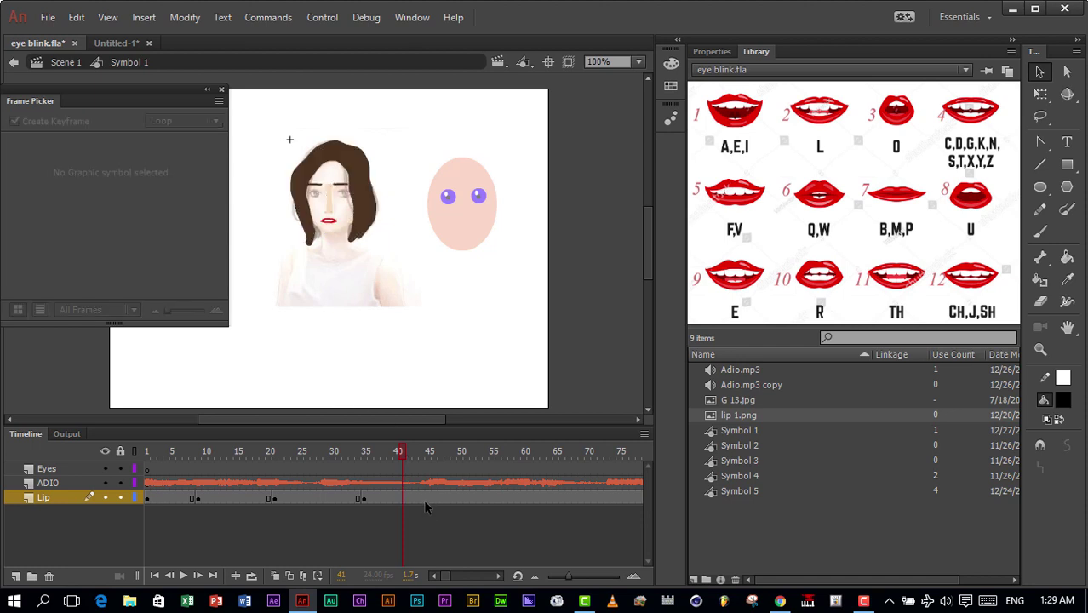
pyautogui.click(428, 499)
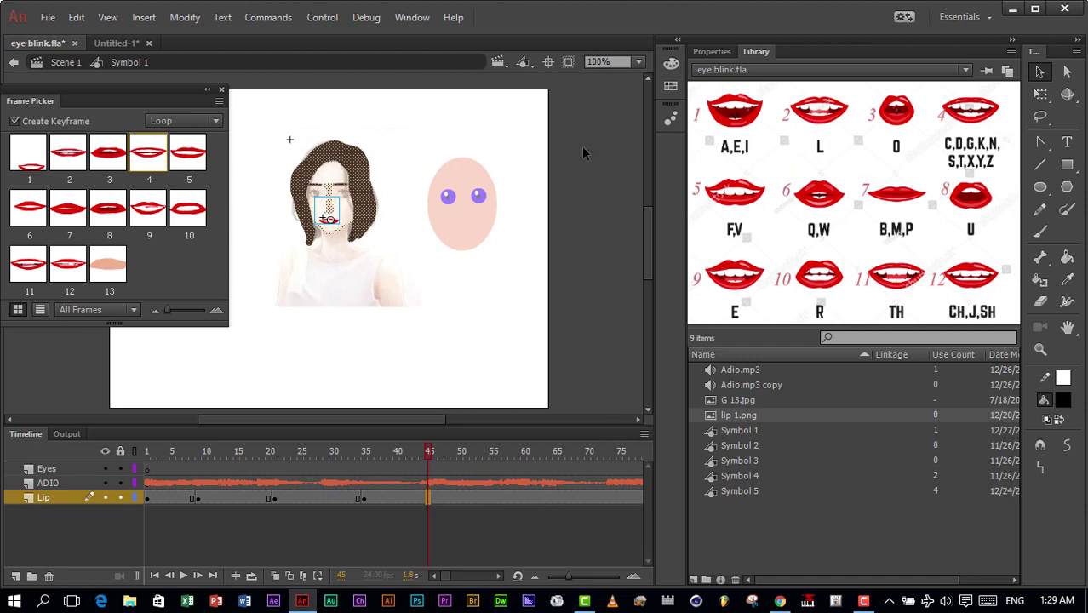
pyautogui.click(77, 168)
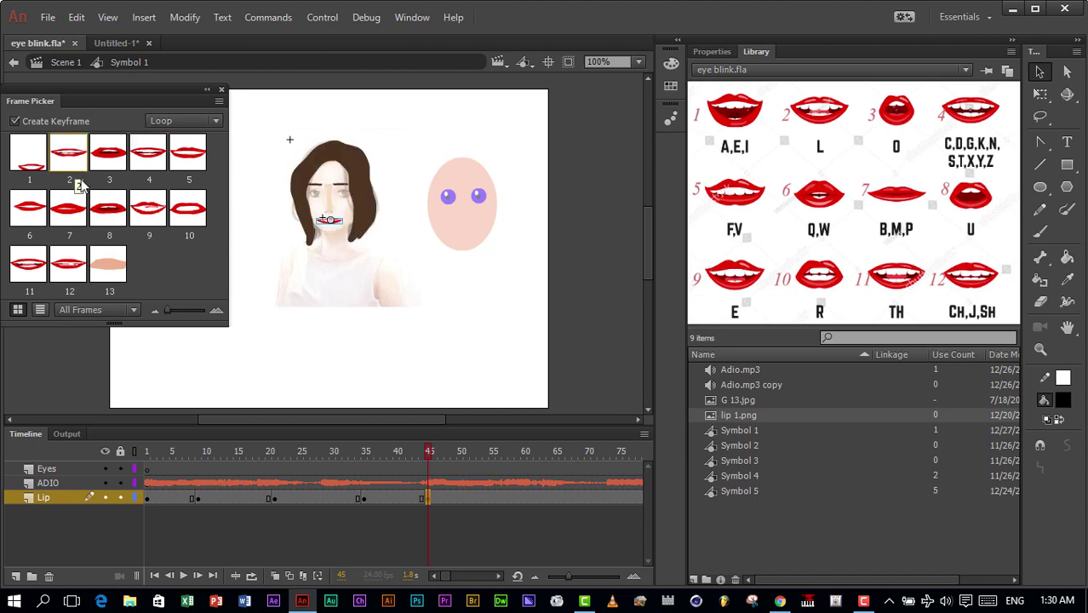
# Step: Play the audio from frame 45 and create a Lip keyframe at frame 59 using mouth frame 4
pyautogui.click(186, 575)
pyautogui.click(185, 576)
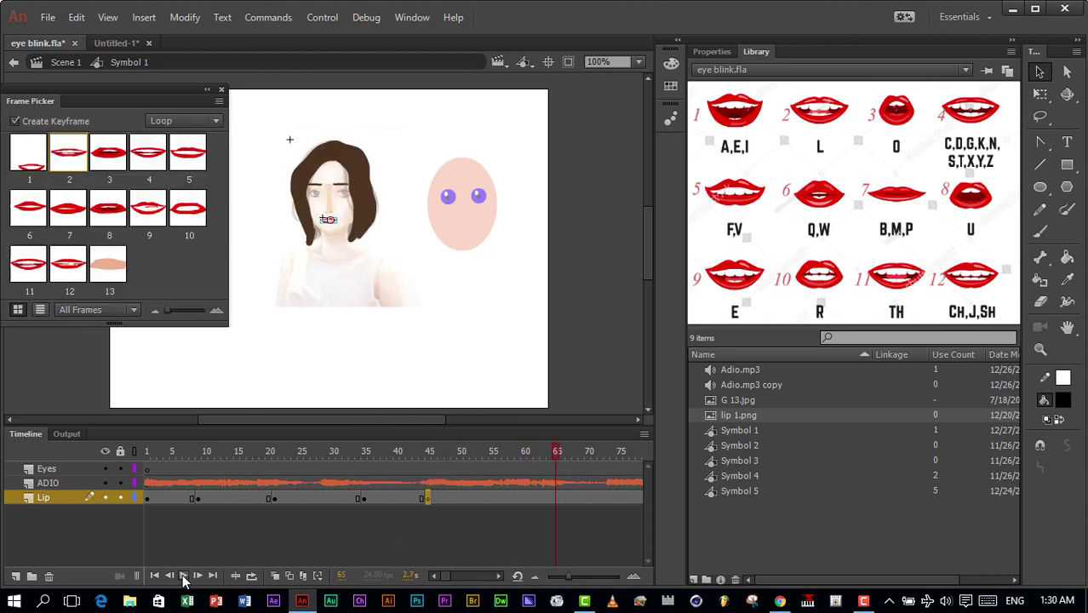
pyautogui.click(520, 498)
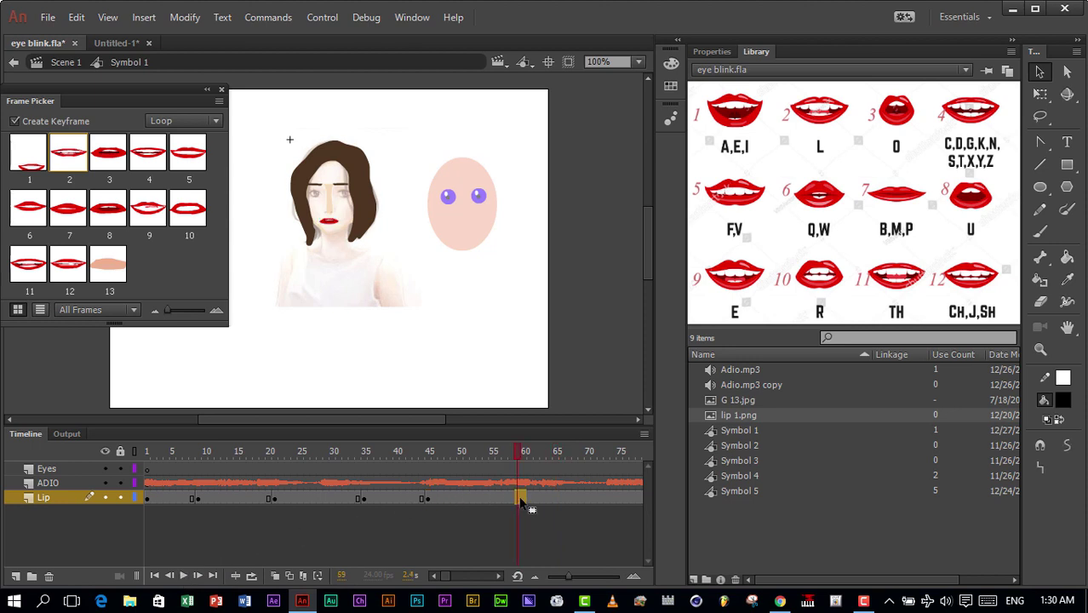
pyautogui.moveTo(519, 503); pyautogui.dragTo(517, 502)
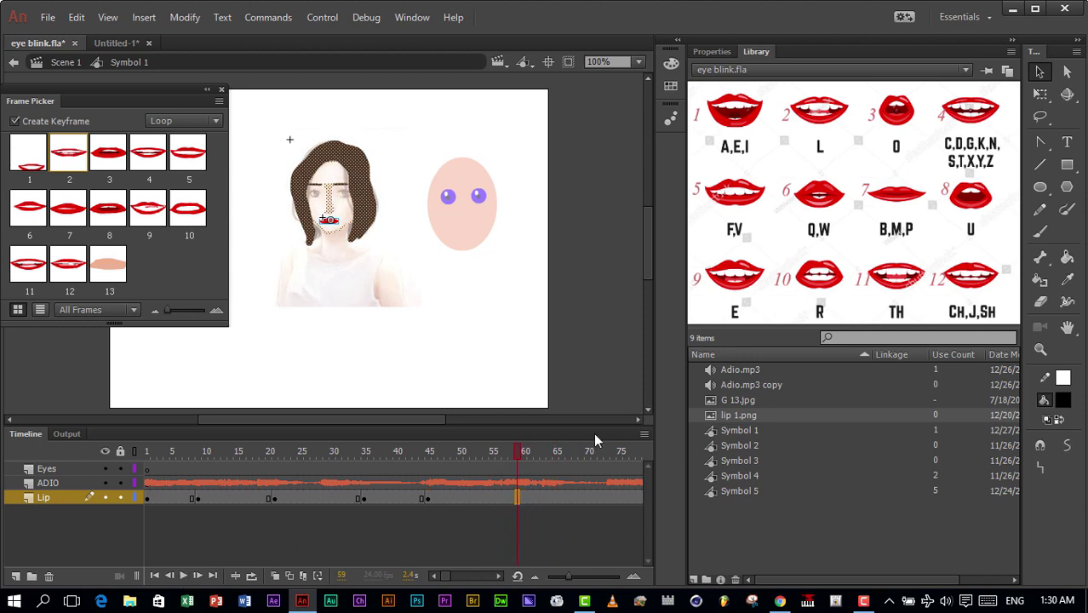
pyautogui.click(150, 168)
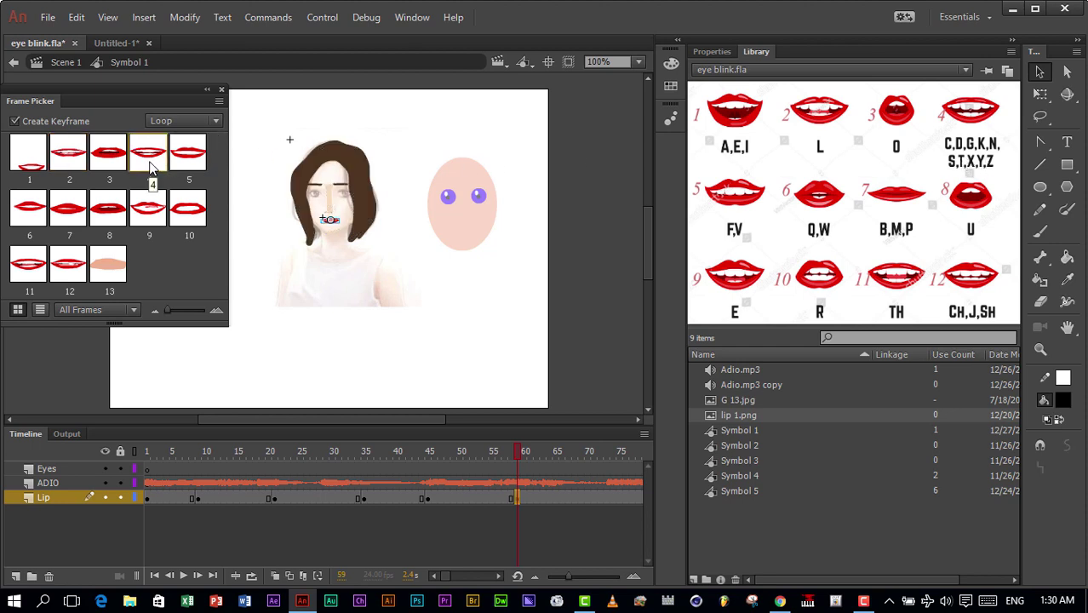
# Step: Play the audio from frame 59 and create a Lip keyframe at frame 71 using mouth frame 6
pyautogui.click(182, 578)
pyautogui.click(182, 579)
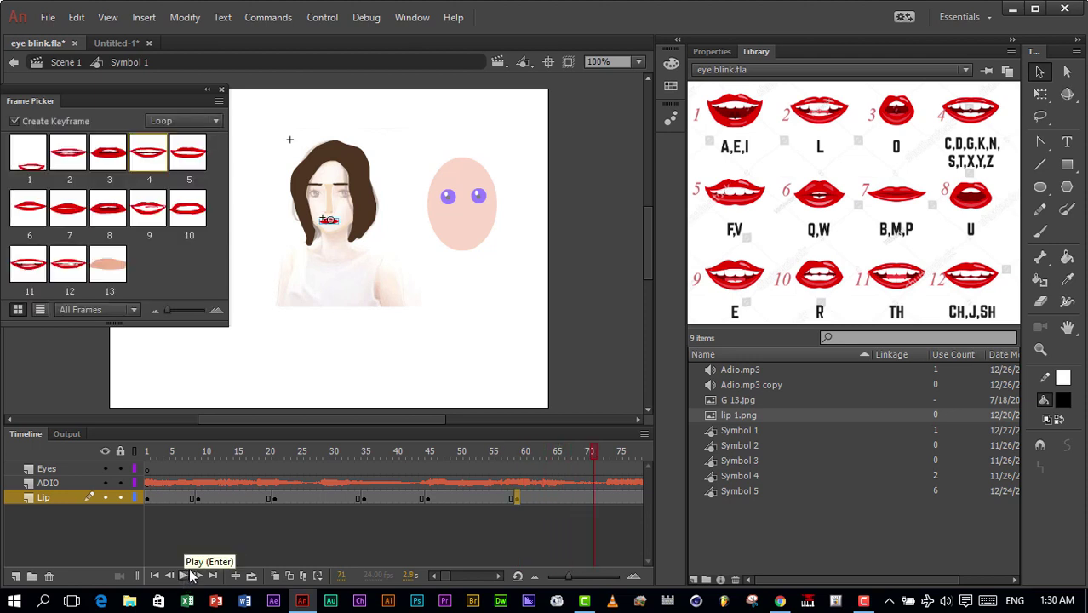
pyautogui.click(593, 501)
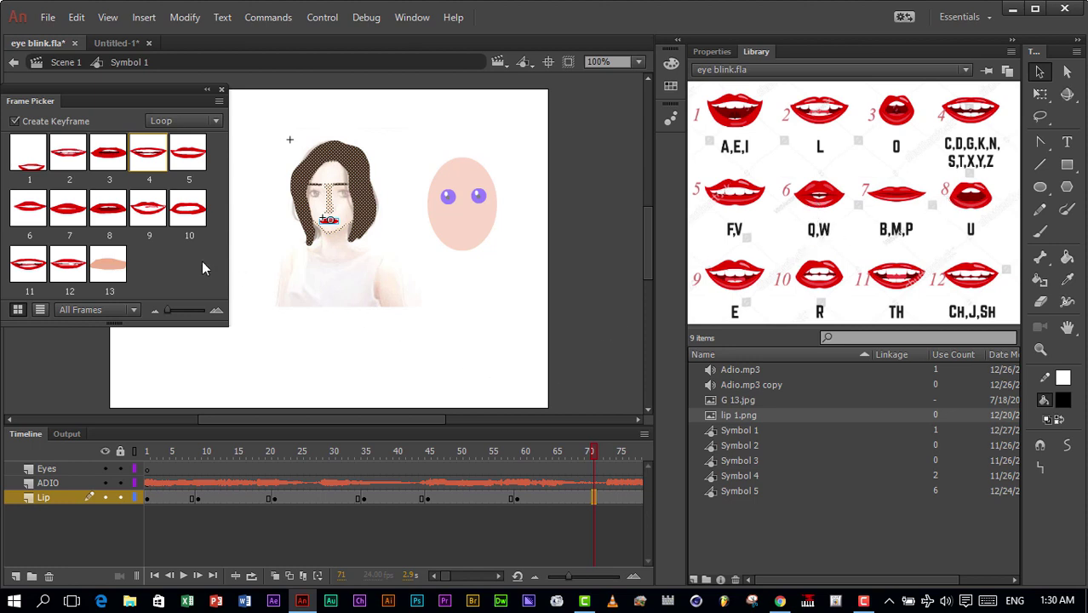
pyautogui.click(34, 228)
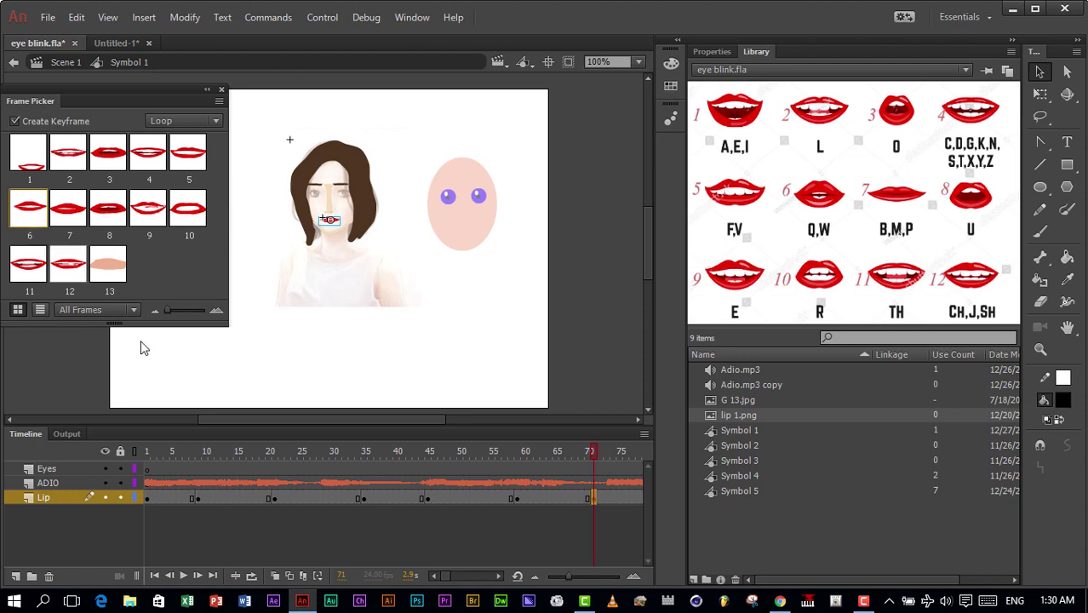
# Step: Play the audio from frame 71 and create a Lip keyframe at frame 90 using mouth frame 2
pyautogui.click(184, 575)
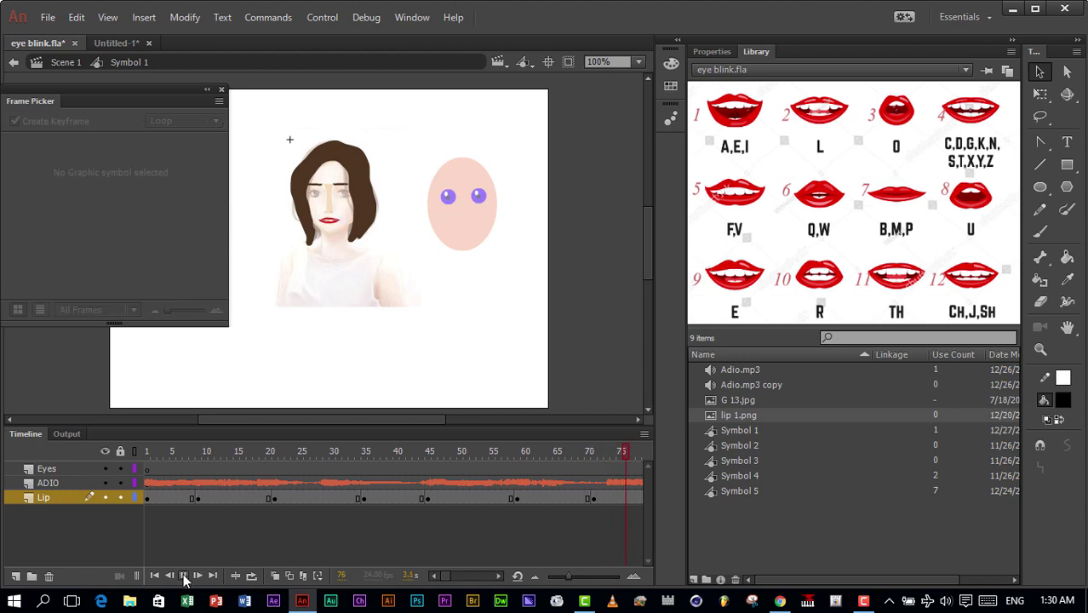
pyautogui.click(185, 575)
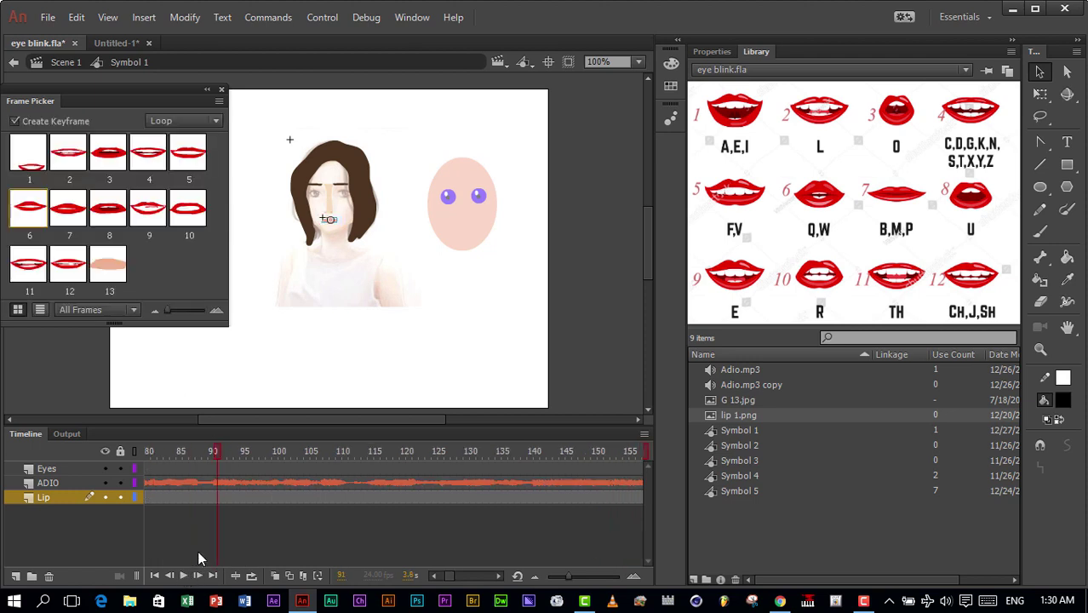
pyautogui.click(211, 498)
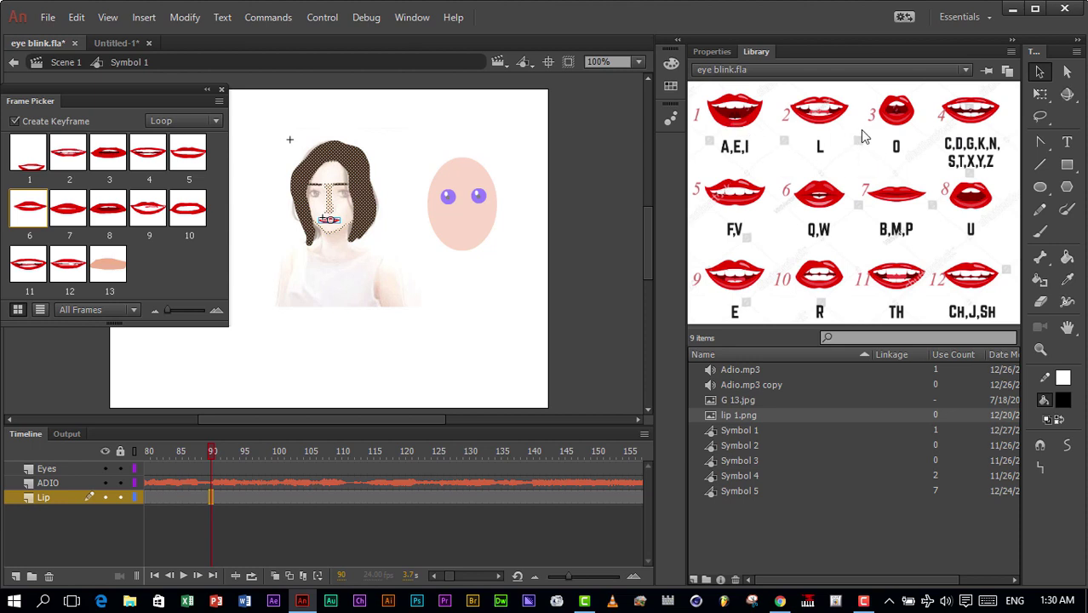
pyautogui.click(72, 164)
# Step: Play the audio from frame 90 and create a Lip keyframe at frame 102 using mouth frame 4
pyautogui.click(184, 575)
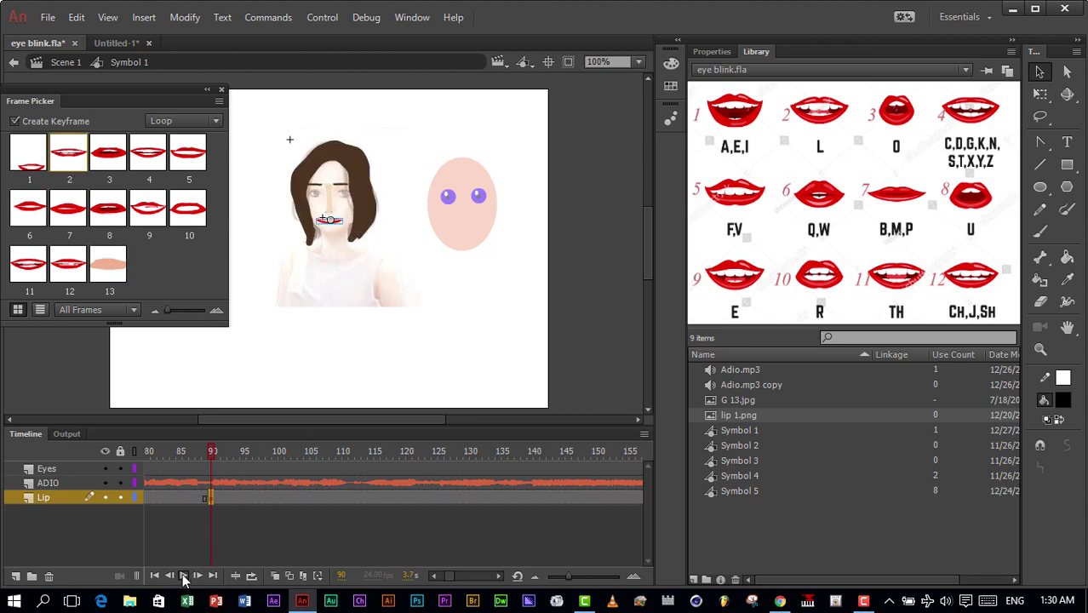
pyautogui.click(184, 576)
pyautogui.click(287, 502)
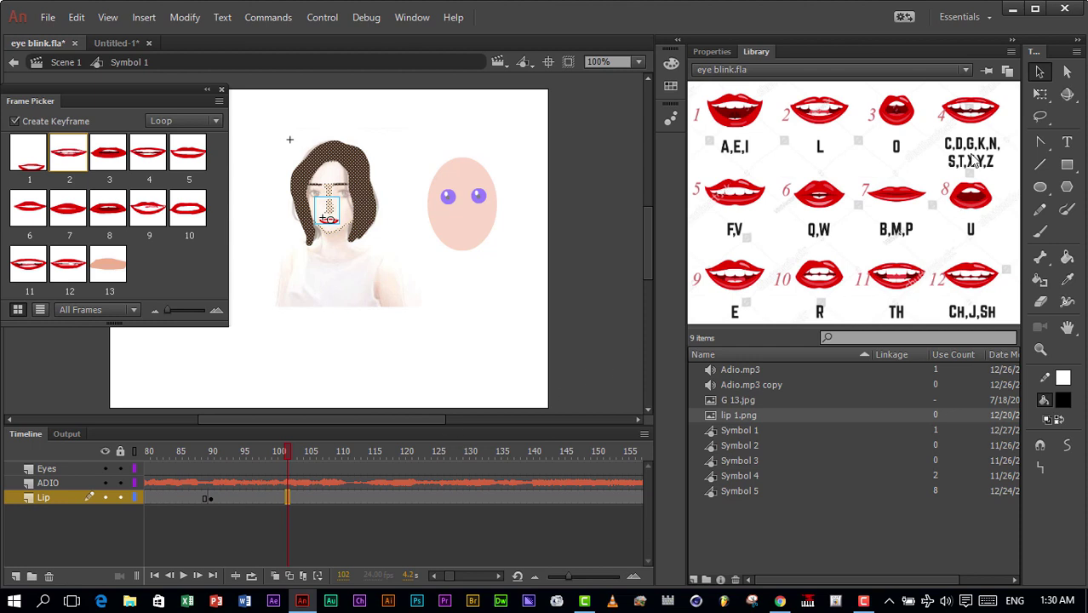
pyautogui.click(150, 165)
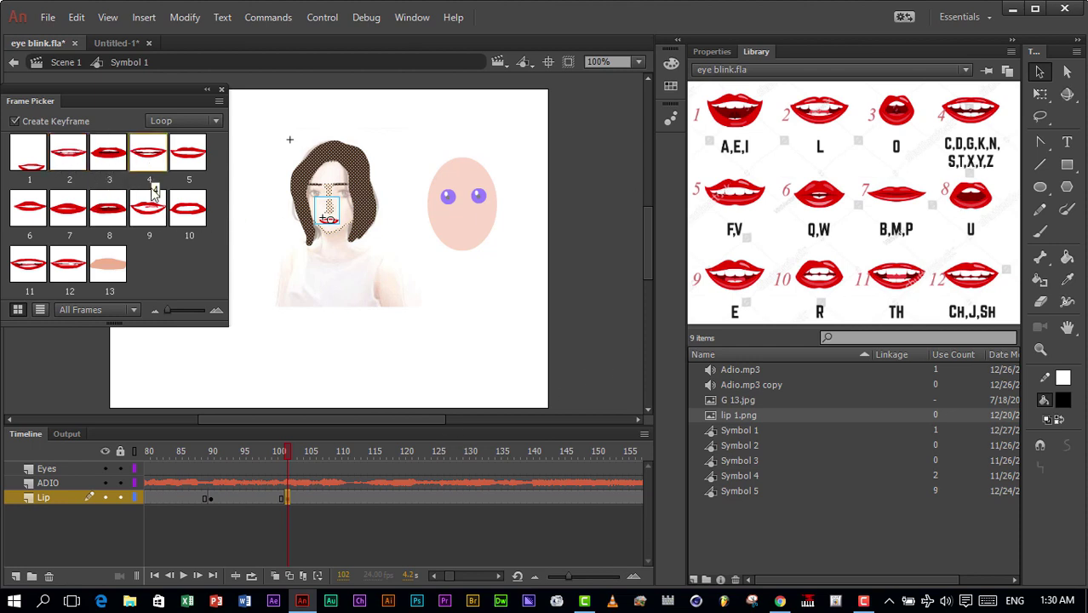
# Step: Play the audio from frame 102 and create Lip keyframes at frame 116 with mouth frame 9 and at frame 129 with mouth frame 7
pyautogui.click(183, 576)
pyautogui.click(183, 576)
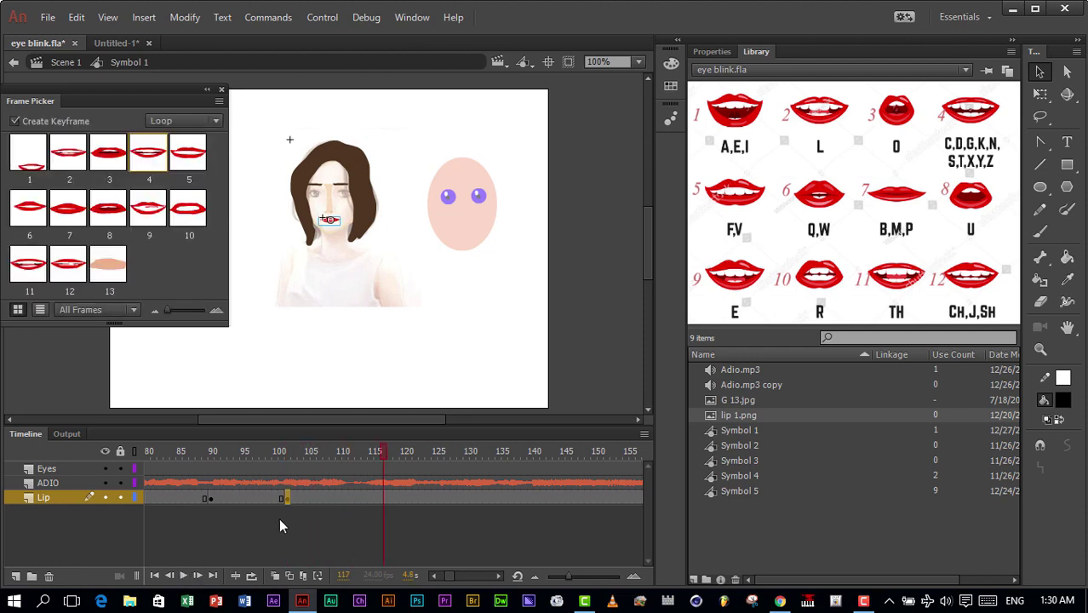
pyautogui.click(375, 499)
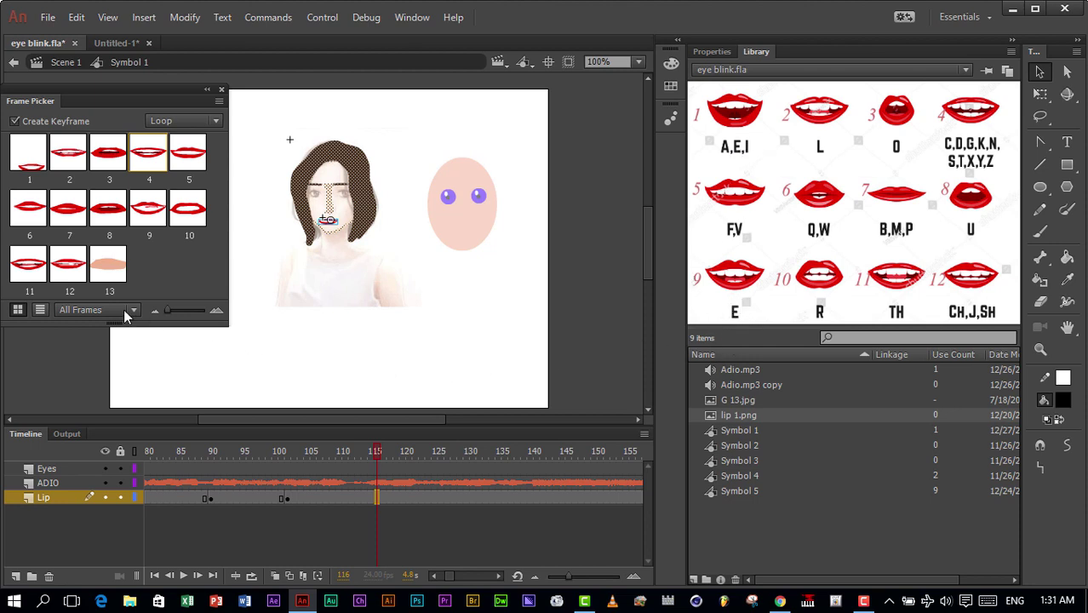
pyautogui.click(150, 216)
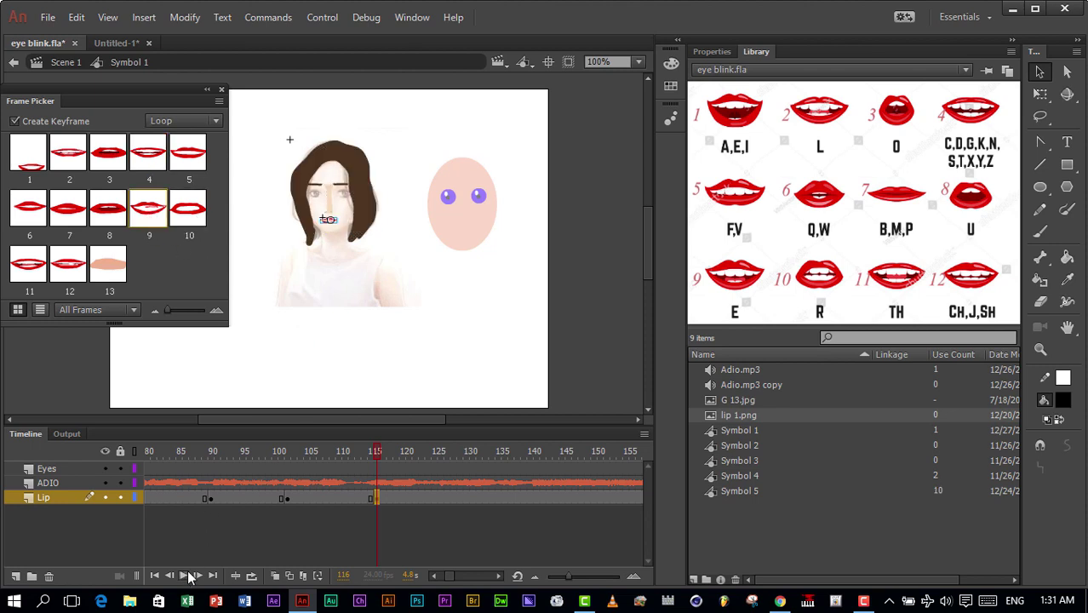
pyautogui.click(460, 500)
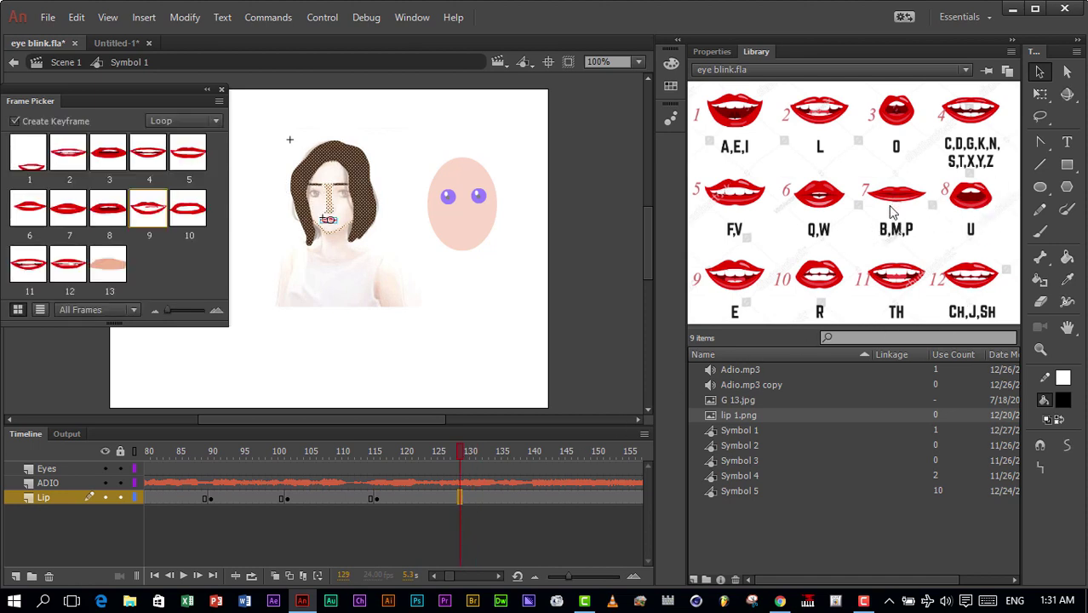
pyautogui.click(75, 223)
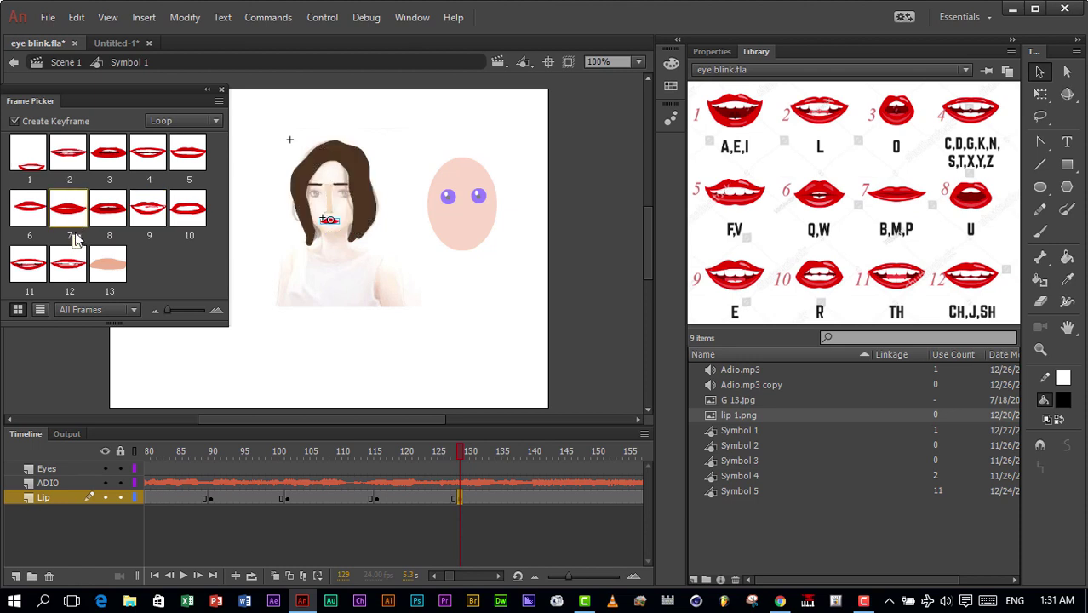
# Step: Play the audio from frame 129 and create a Lip keyframe at frame 141 using mouth frame 12
pyautogui.click(183, 575)
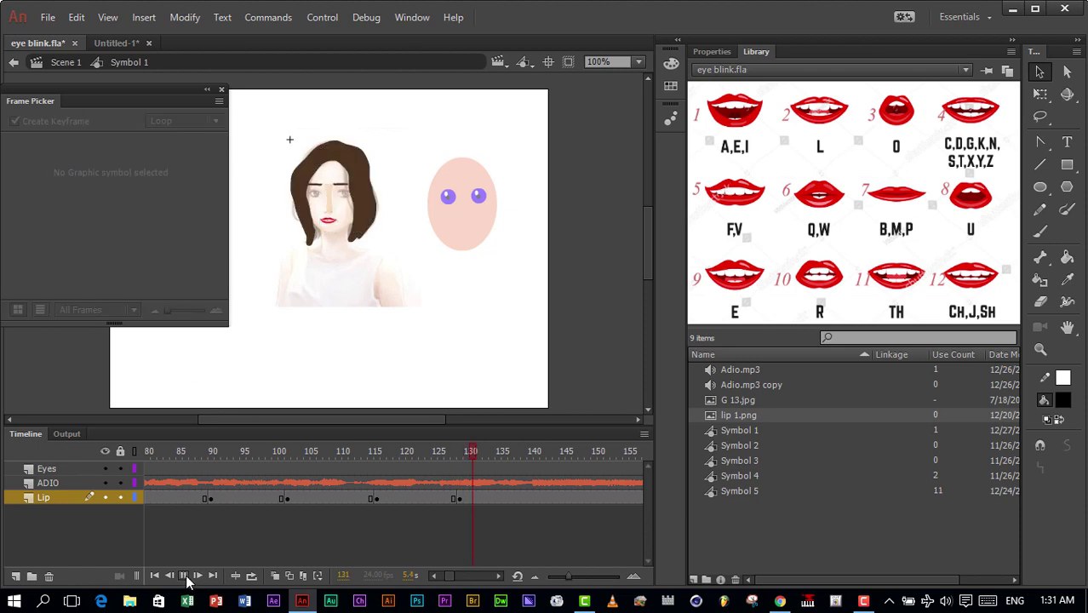
pyautogui.click(183, 575)
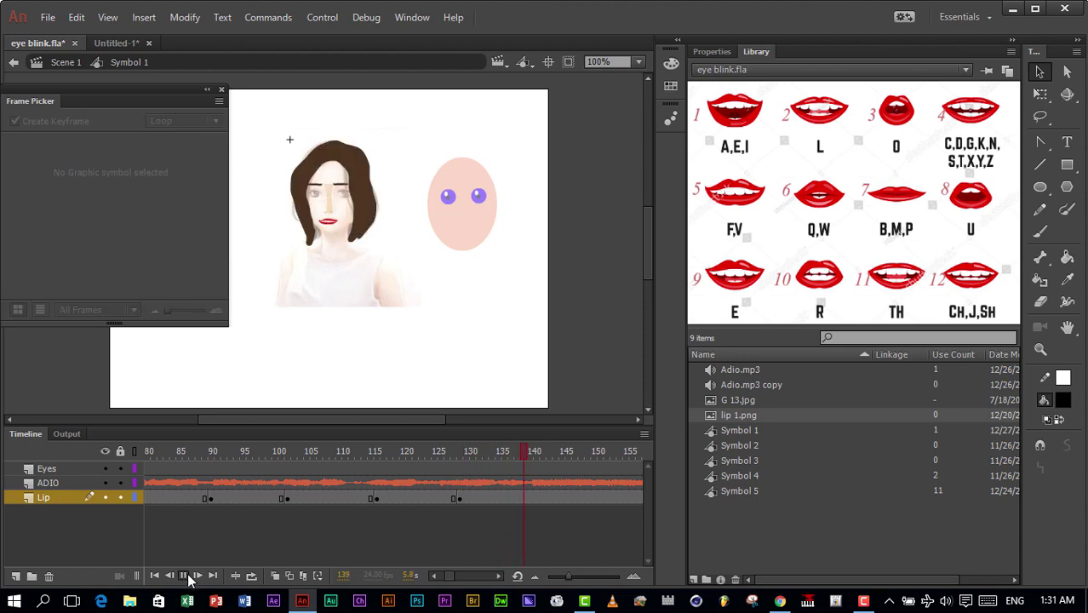
pyautogui.click(533, 500)
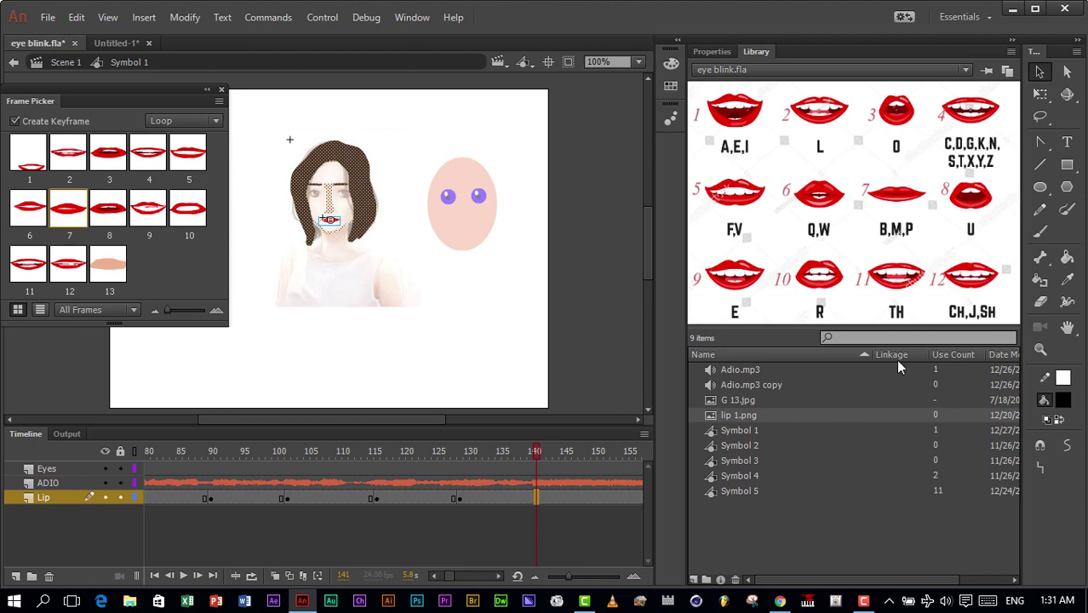
pyautogui.click(70, 274)
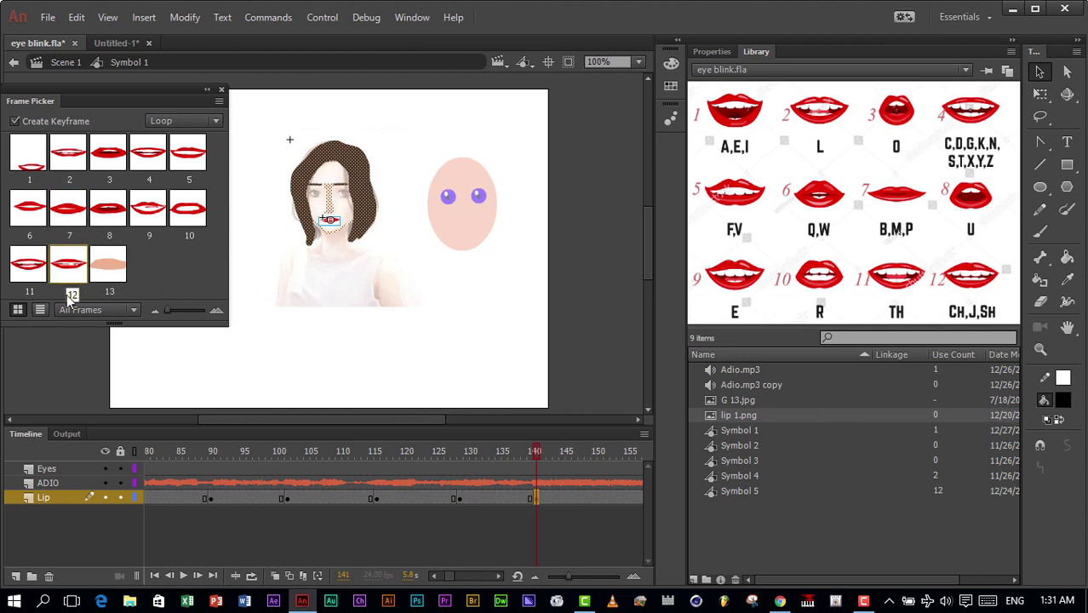
# Step: Play the audio from frame 141 and create a Lip keyframe at frame 152 using mouth frame 1
pyautogui.click(183, 575)
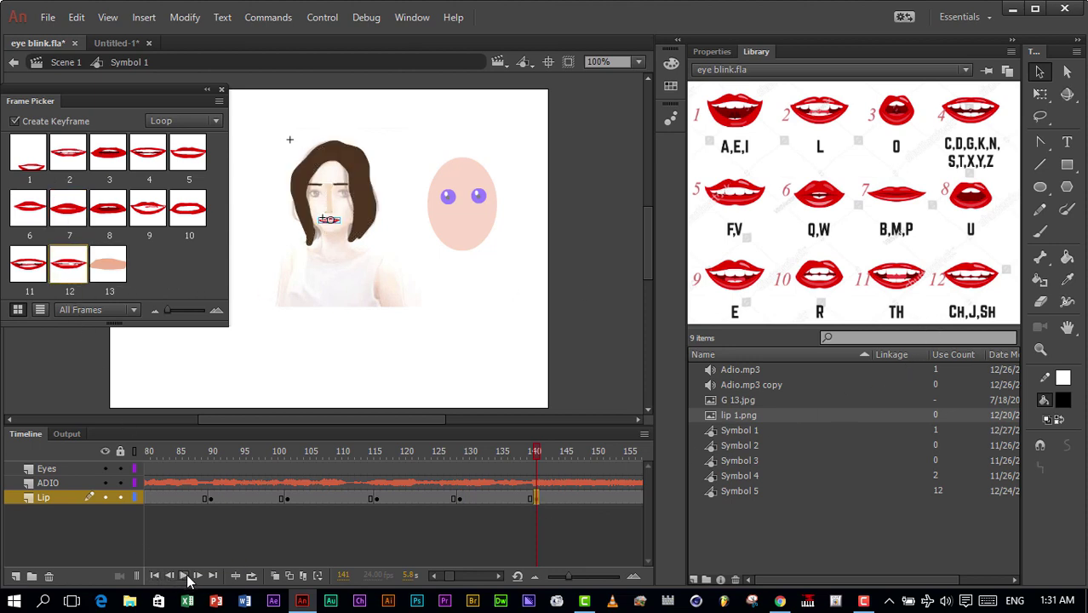
pyautogui.click(183, 575)
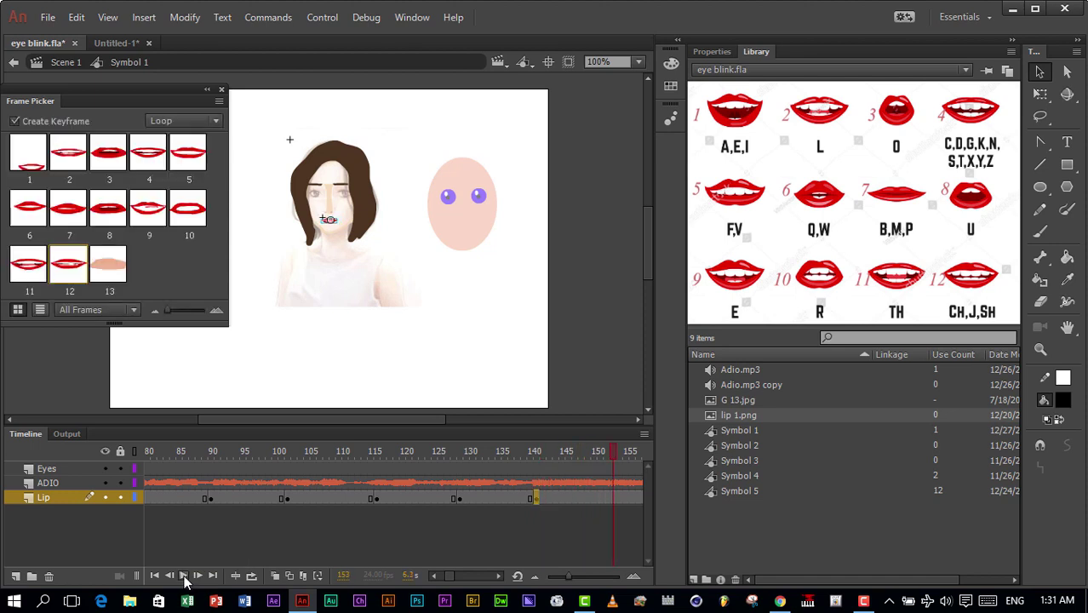
pyautogui.click(606, 499)
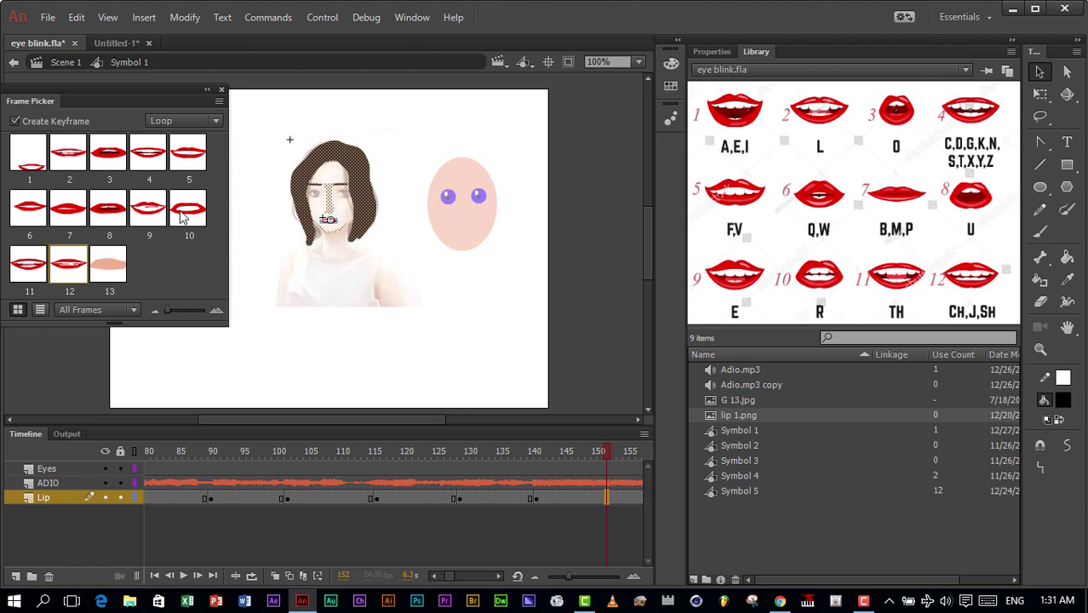
pyautogui.click(28, 155)
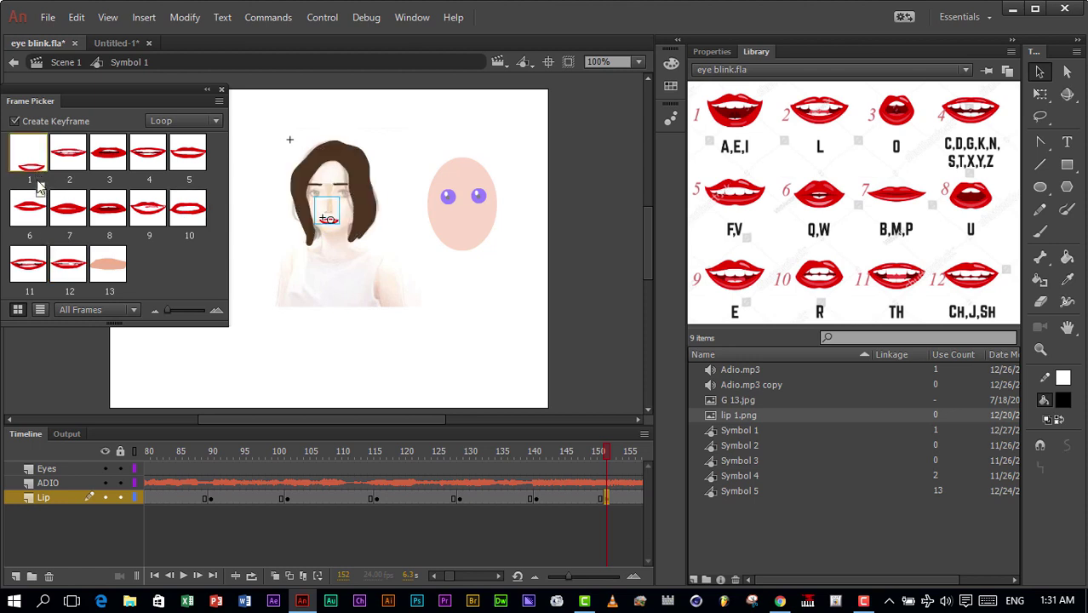
# Step: Play the audio from frame 152 and create a Lip keyframe at frame 163 using mouth frame 2
pyautogui.click(185, 577)
pyautogui.click(185, 576)
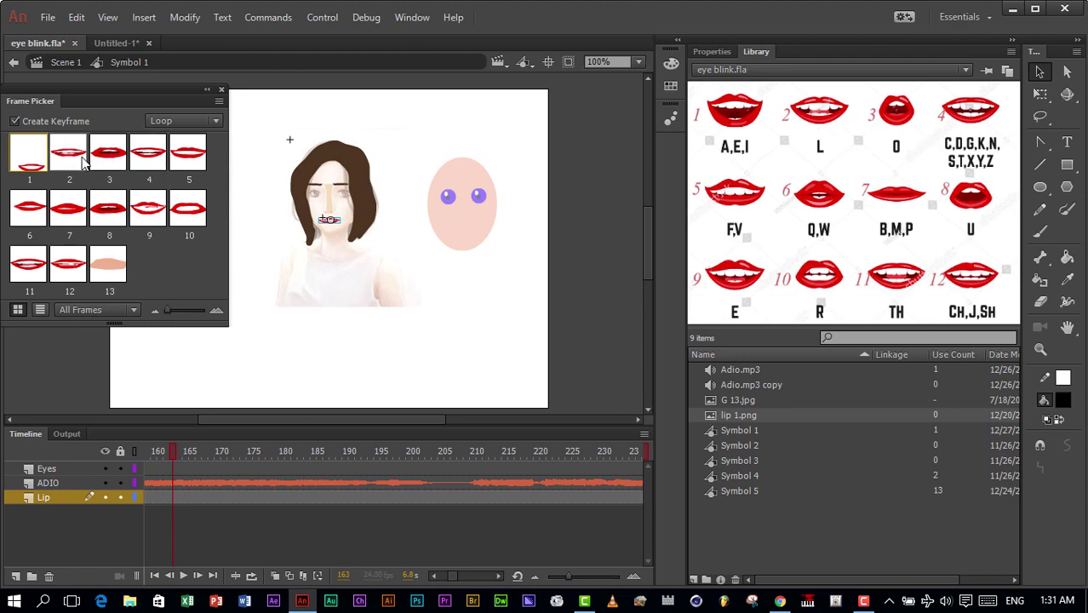
pyautogui.click(81, 162)
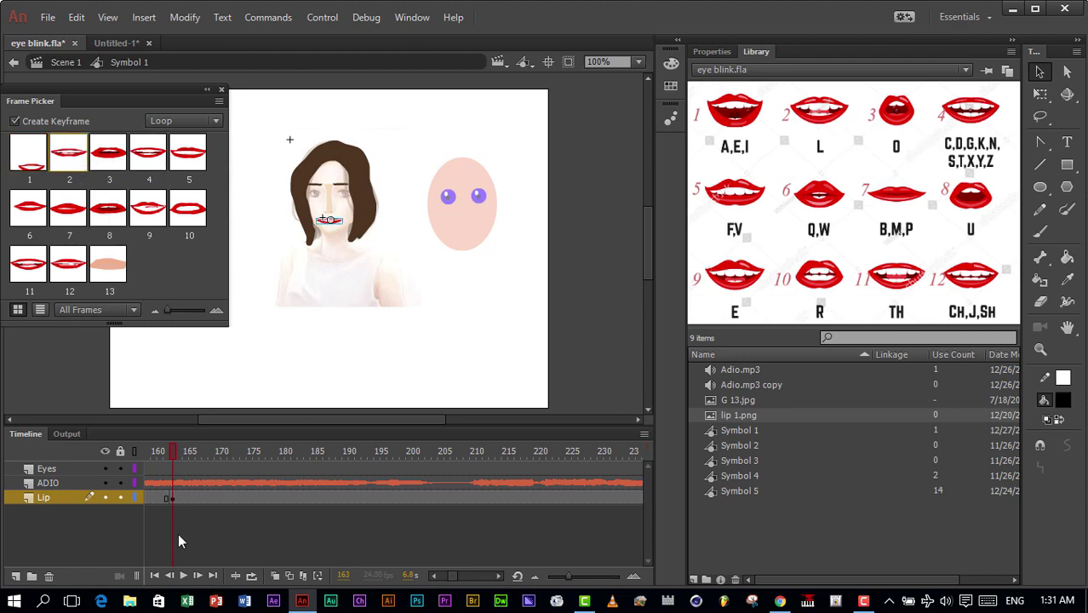
# Step: Play the audio from frame 163 and create a Lip keyframe at frame 166 using mouth frame 3
pyautogui.click(184, 576)
pyautogui.moveTo(258, 452); pyautogui.dragTo(192, 471)
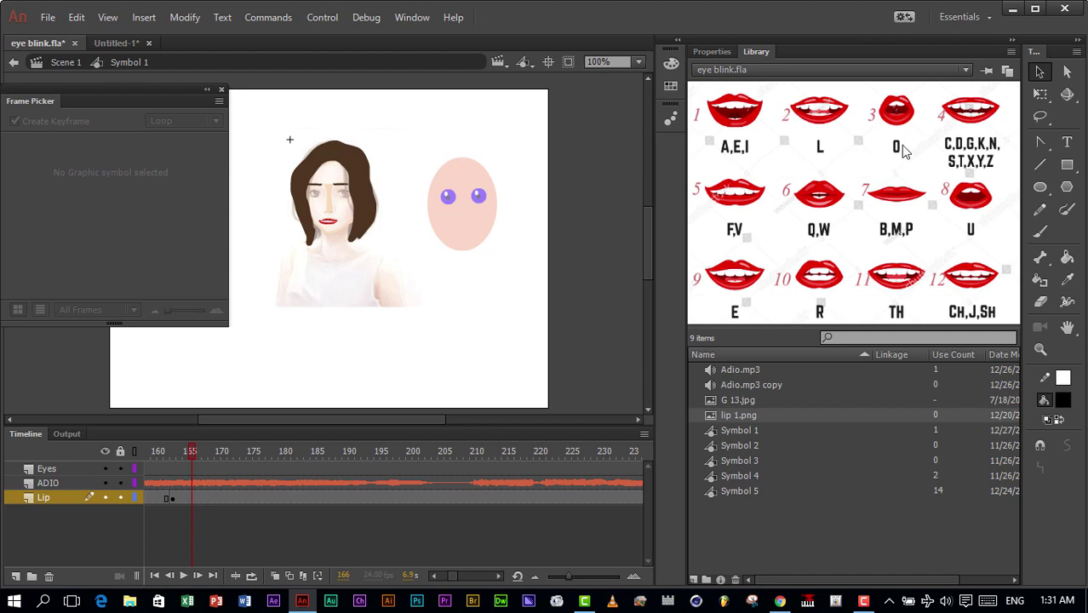
pyautogui.click(337, 222)
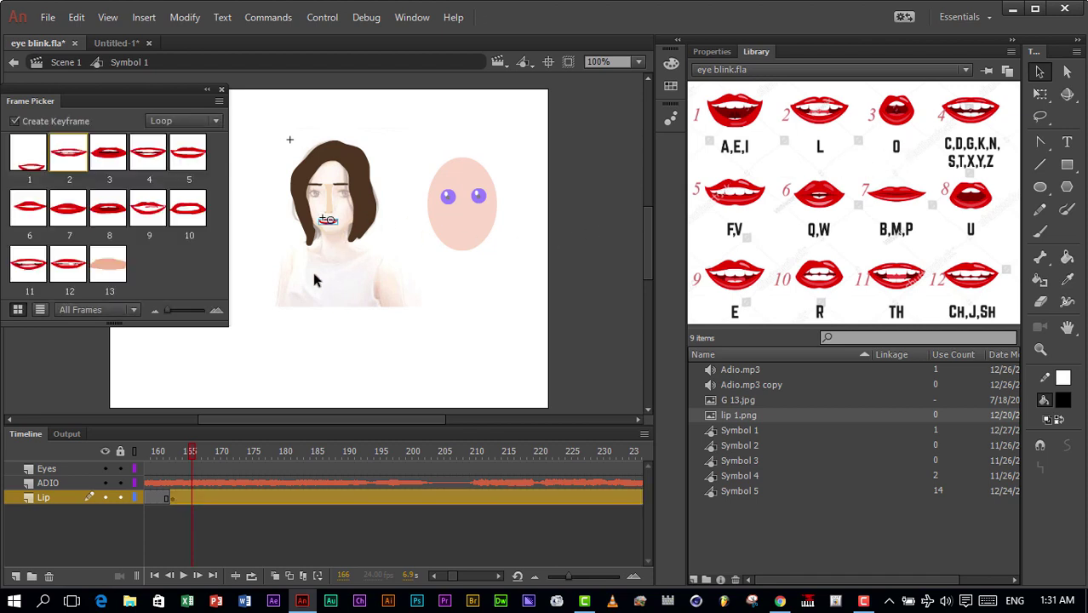
pyautogui.click(191, 498)
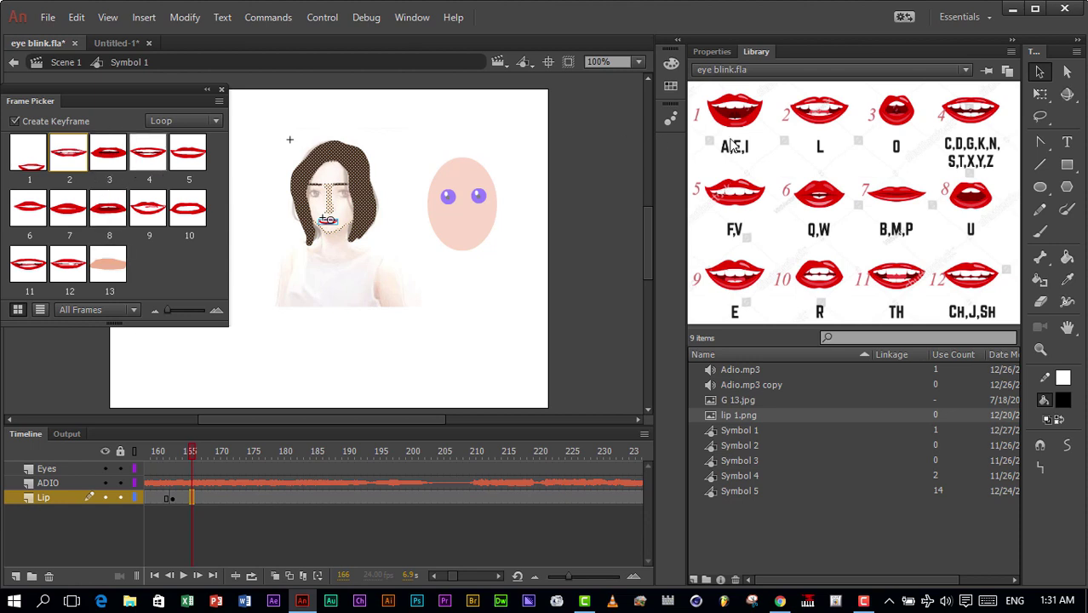
pyautogui.click(108, 154)
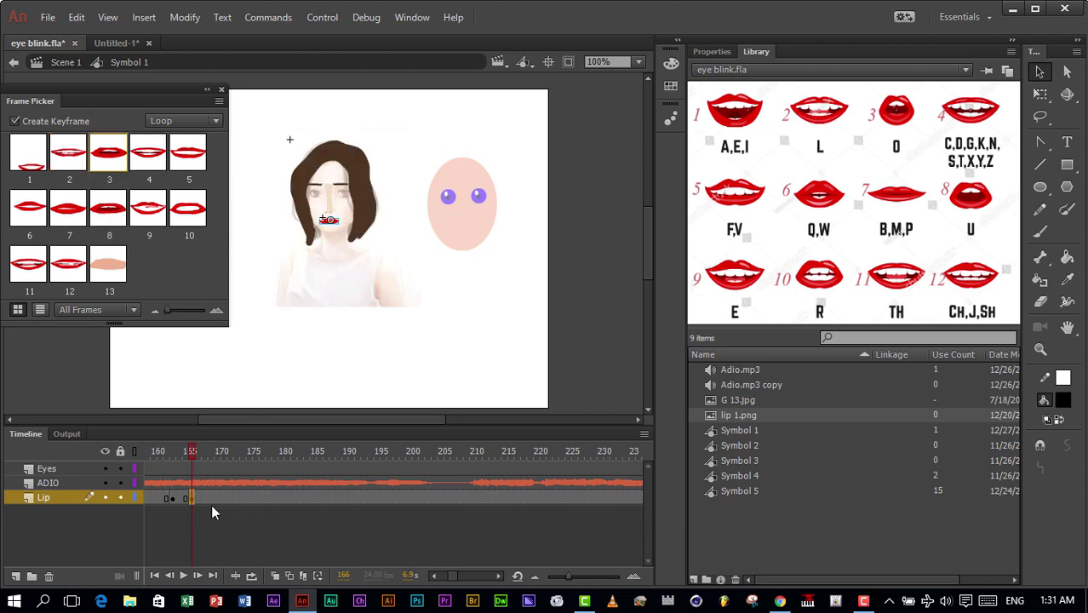
# Step: Play the audio from frame 211 and create a Lip keyframe at frame 211 using mouth frame 1
pyautogui.click(478, 498)
pyautogui.click(183, 575)
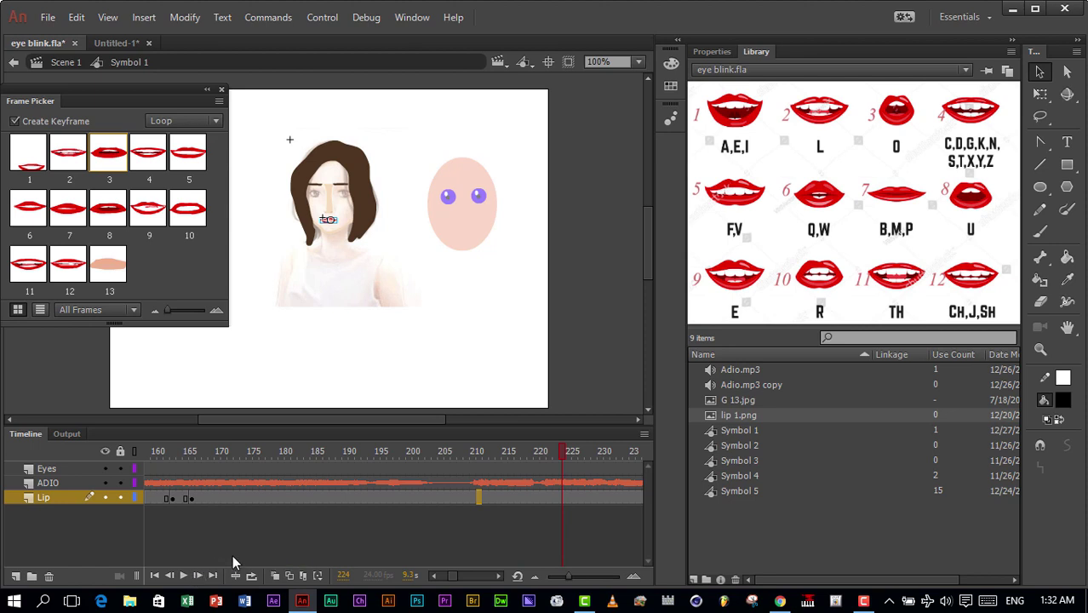
pyautogui.click(478, 498)
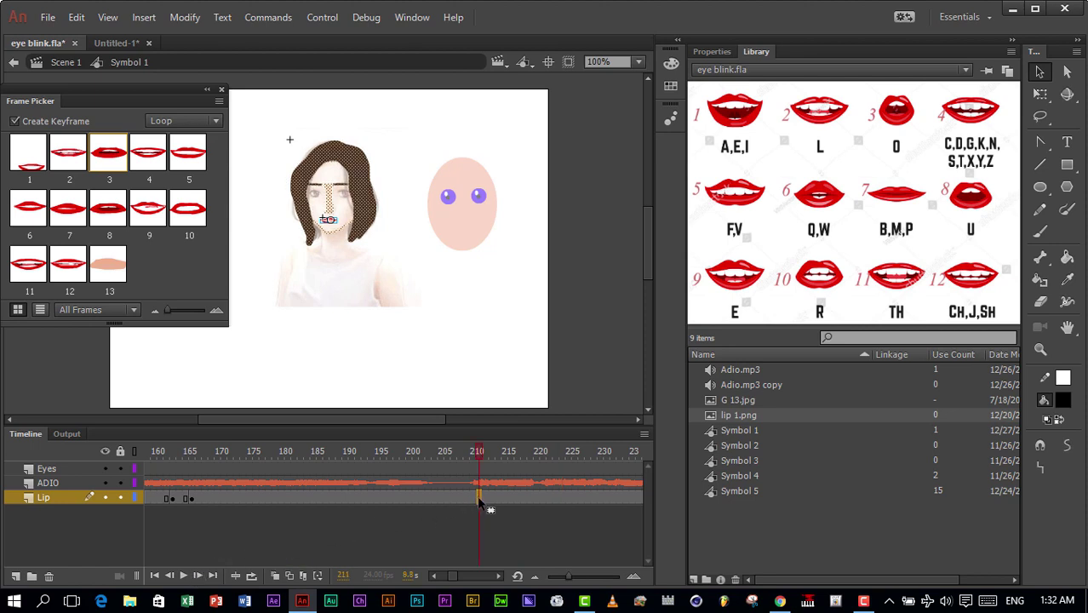
pyautogui.click(36, 175)
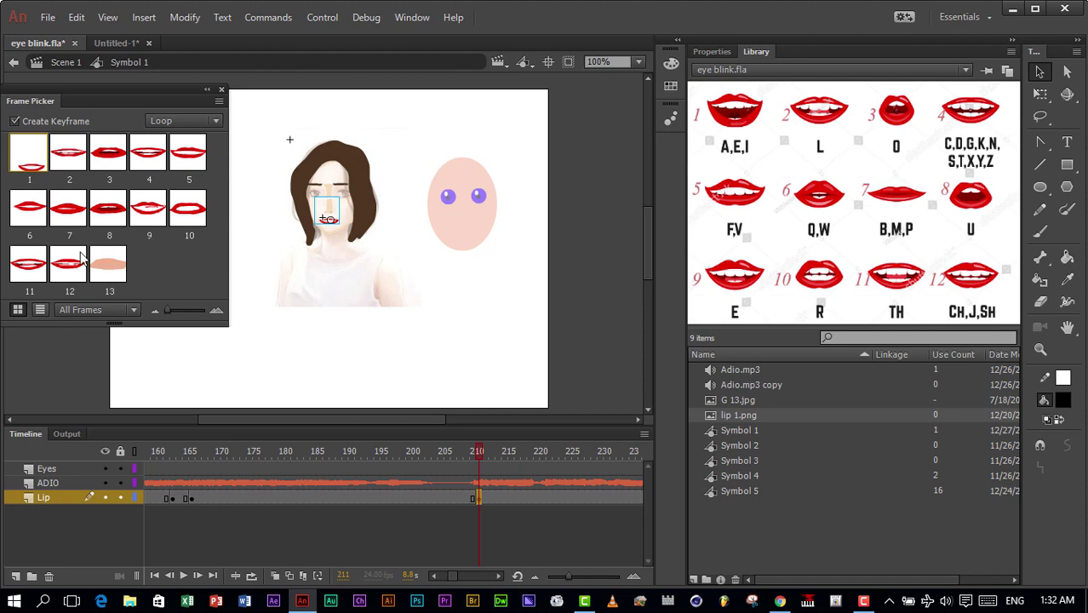
# Step: Play the audio from frame 211 and create a Lip keyframe at frame 217 using mouth frame 7
pyautogui.click(184, 576)
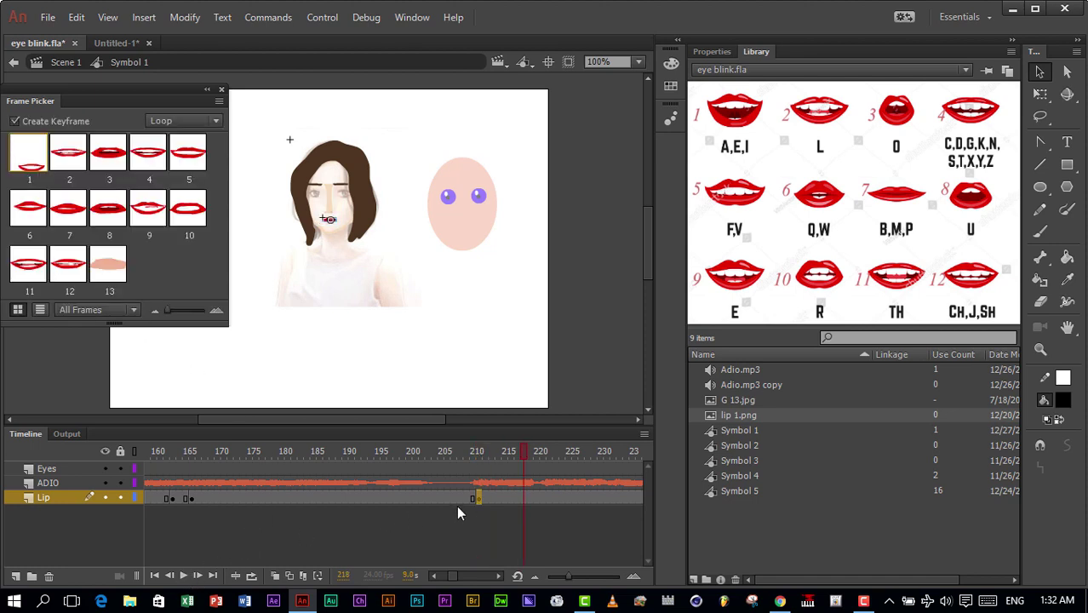
pyautogui.click(517, 498)
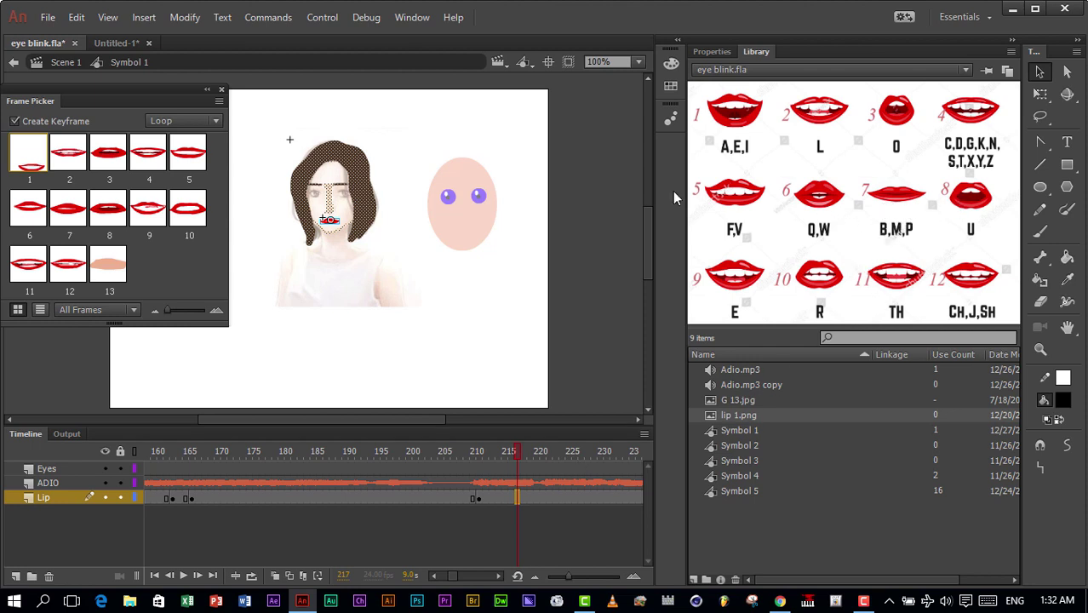
pyautogui.click(78, 223)
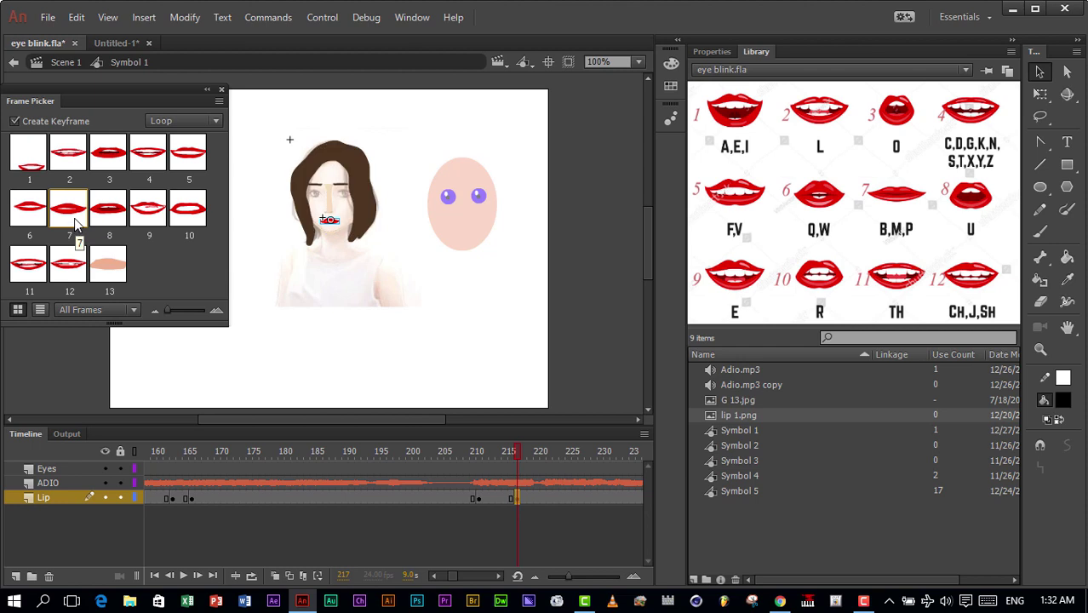
# Step: Play the audio from frame 217 and create a Lip keyframe at frame 226 using mouth frame 4
pyautogui.click(187, 576)
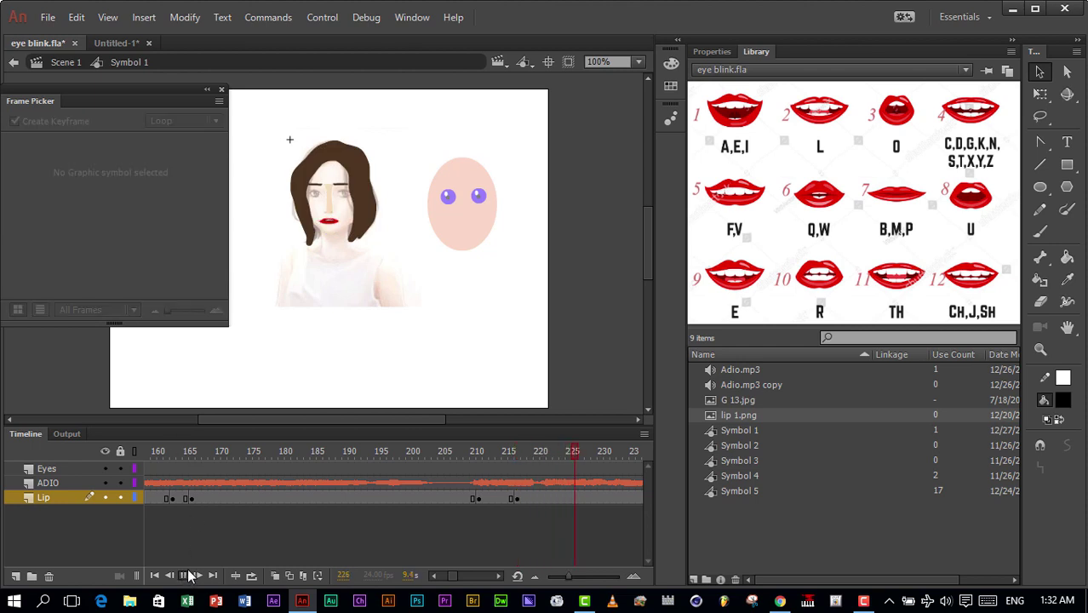
pyautogui.click(187, 577)
pyautogui.click(575, 499)
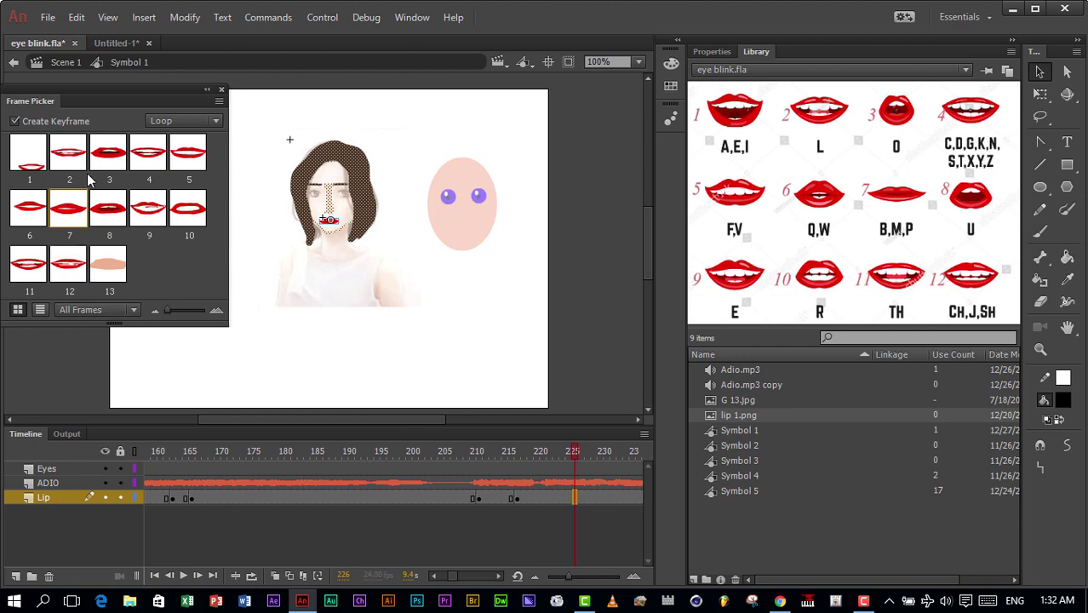
pyautogui.click(151, 160)
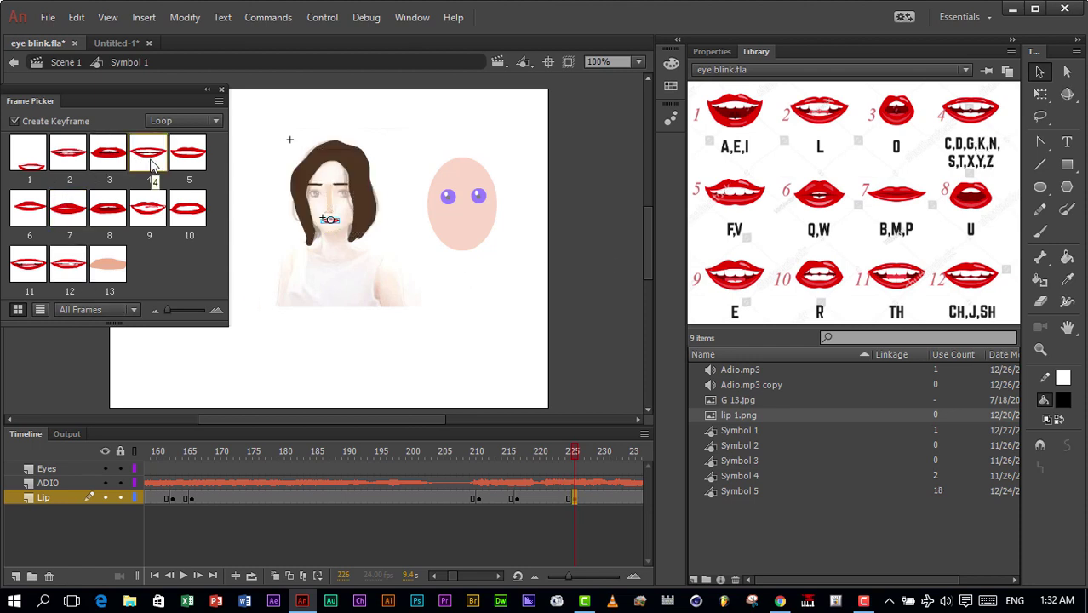
# Step: Play the audio from frame 226 and create Lip keyframes at frame 236 with mouth frame 2 and at frame 246 with mouth frame 7
pyautogui.click(183, 576)
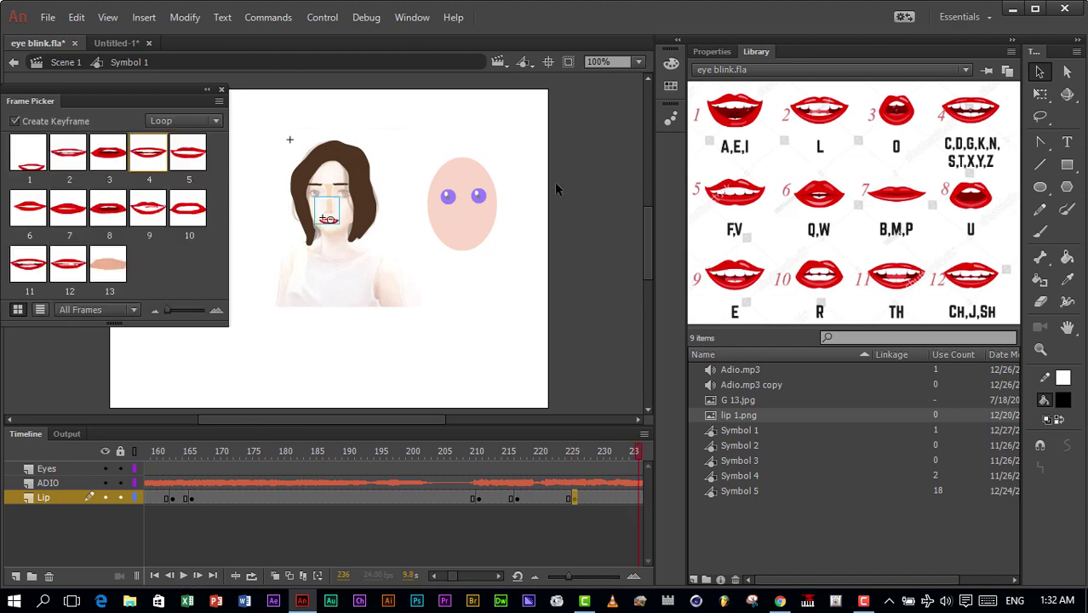
pyautogui.click(77, 160)
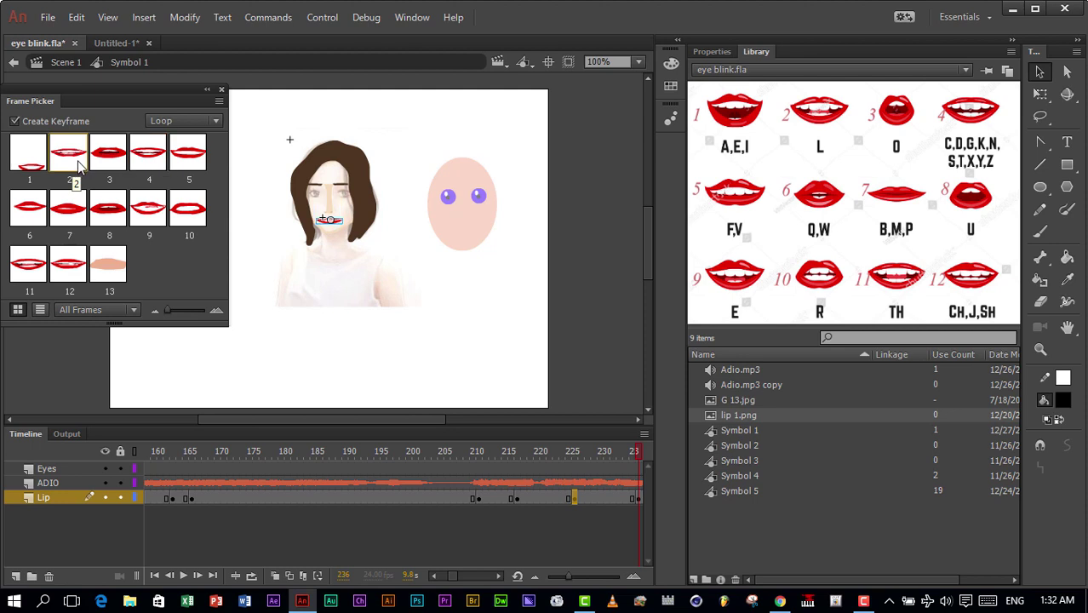
pyautogui.click(186, 577)
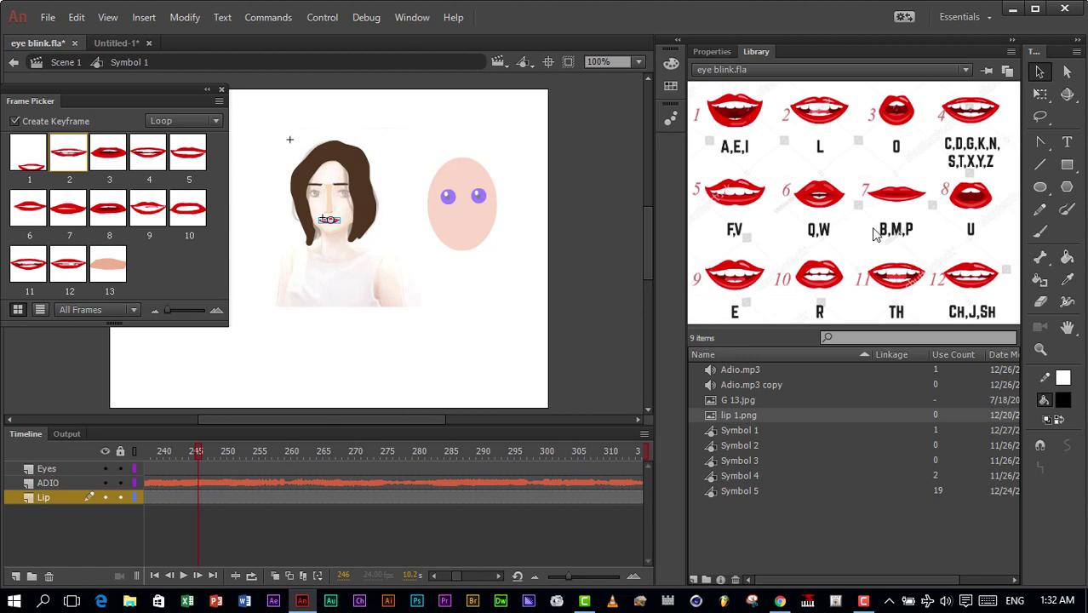
pyautogui.click(76, 221)
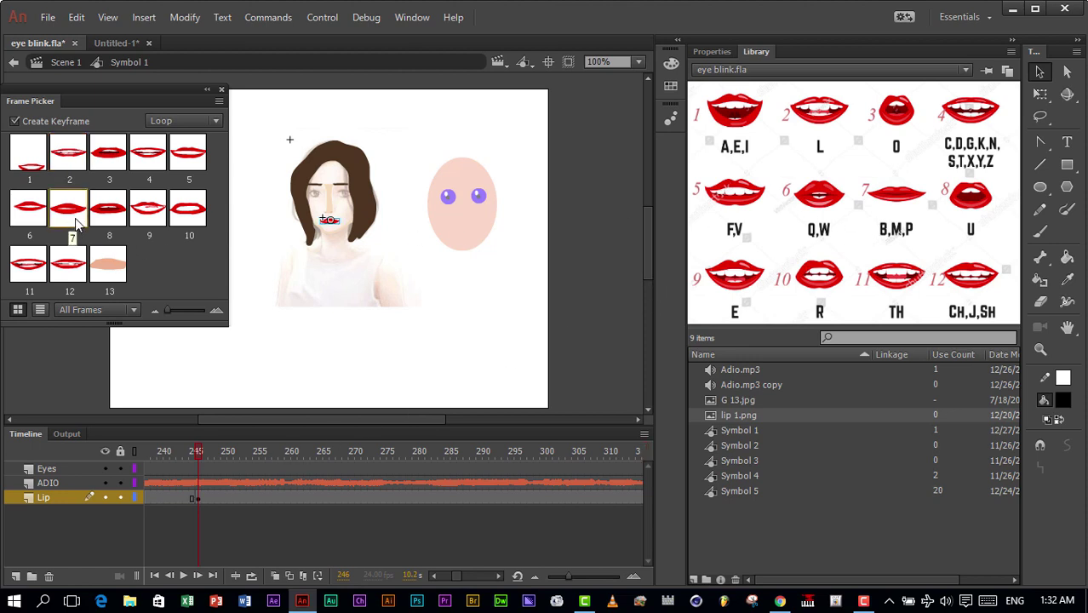
# Step: Play the audio from frame 246 and create a Lip keyframe at frame 258 using mouth frame 2
pyautogui.click(183, 576)
pyautogui.click(183, 575)
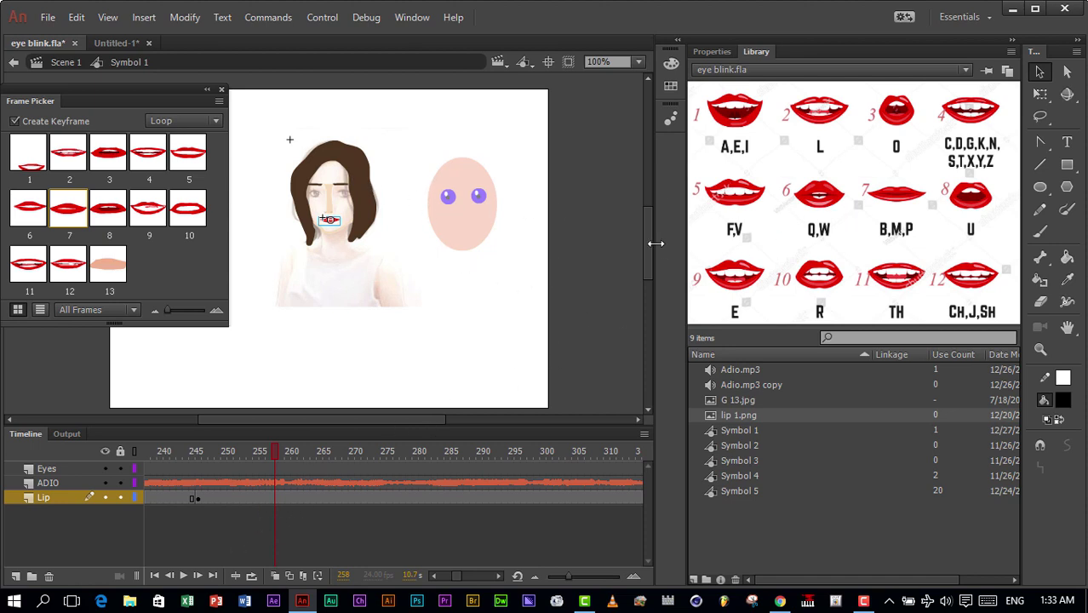
pyautogui.click(183, 576)
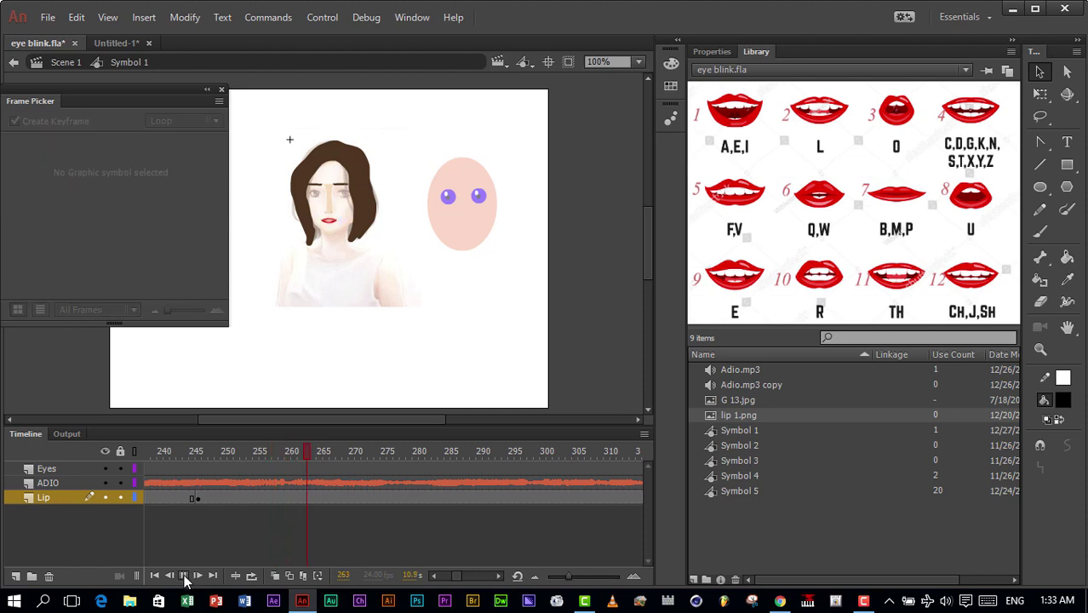
pyautogui.click(274, 498)
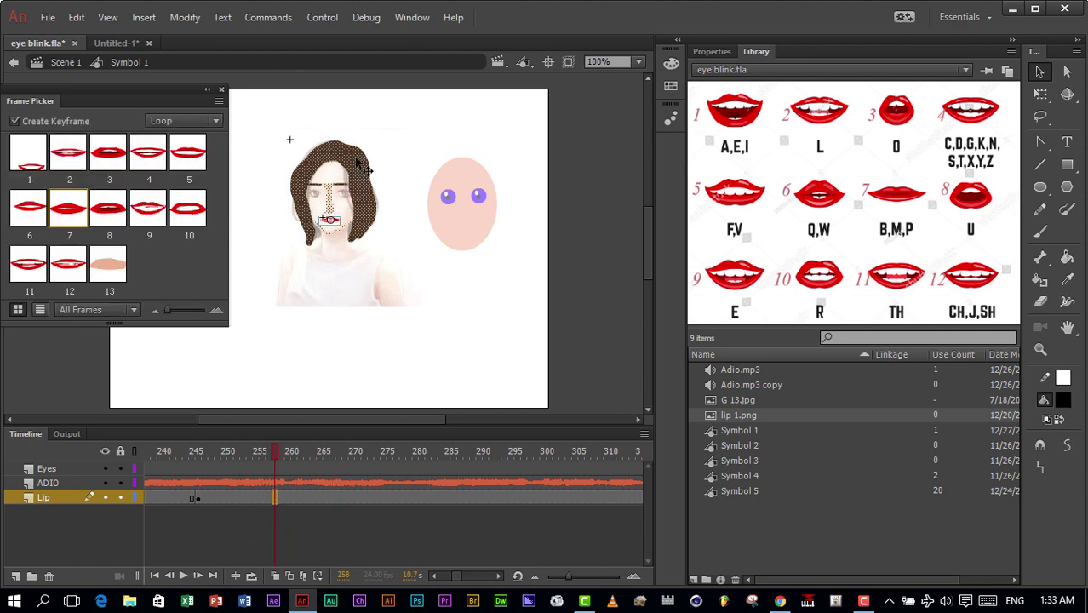
pyautogui.click(74, 176)
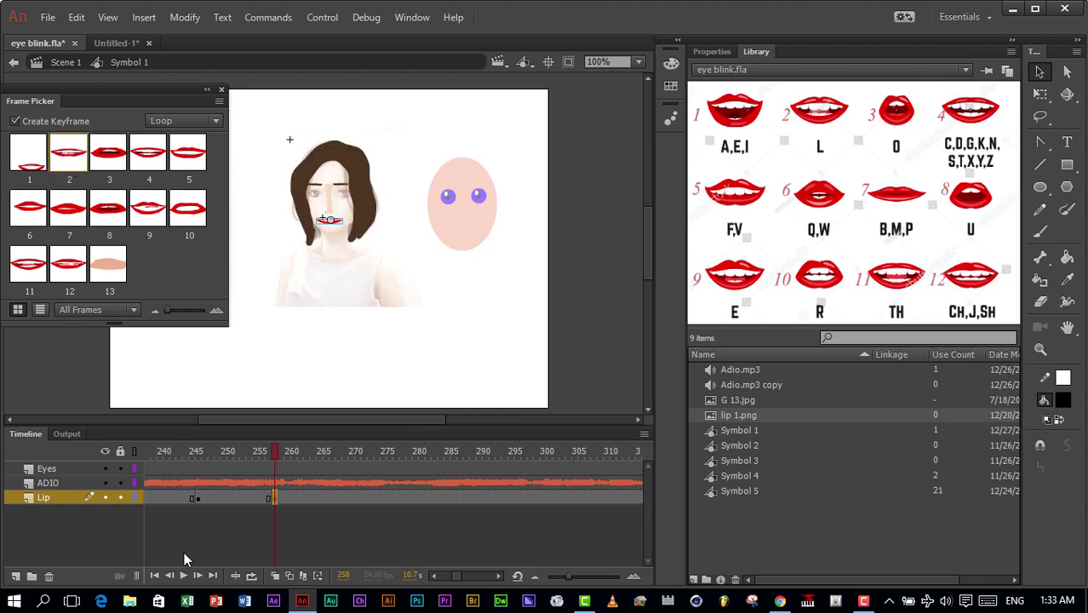
# Step: Play the audio from frame 258 and create a Lip keyframe at frame 270 using mouth frame 4
pyautogui.click(183, 577)
pyautogui.click(183, 577)
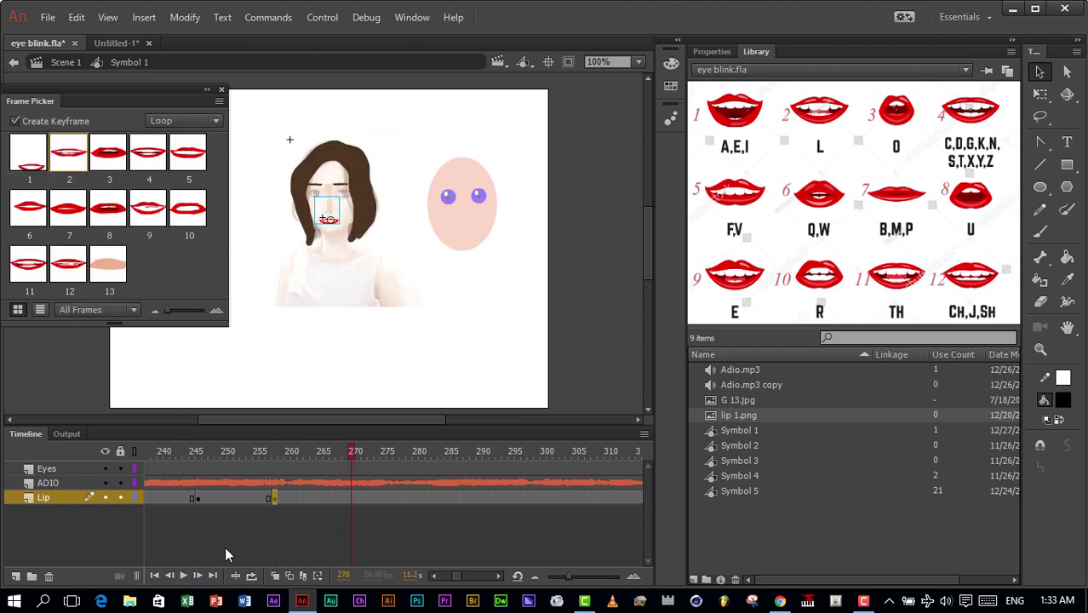
pyautogui.click(352, 500)
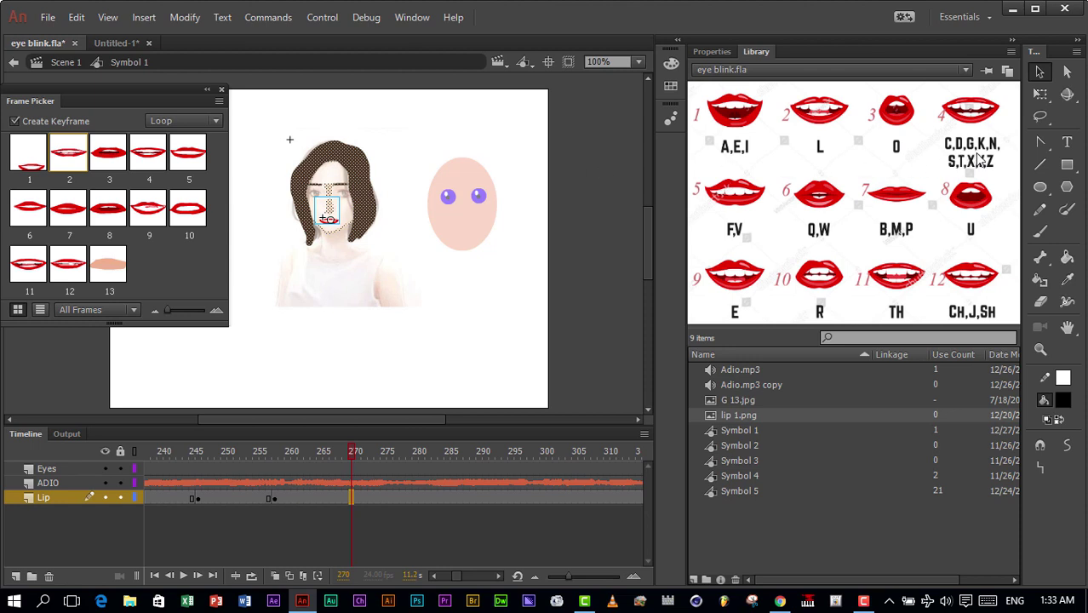
pyautogui.click(152, 169)
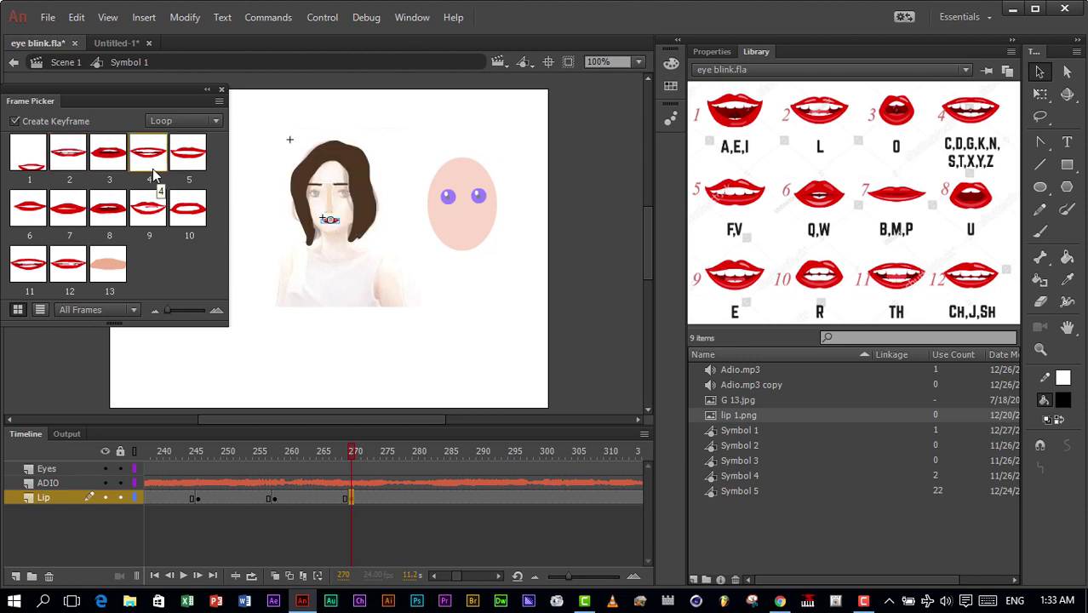
# Step: Play the audio from frame 270 and create a Lip keyframe at frame 293 using mouth frame 3
pyautogui.click(185, 577)
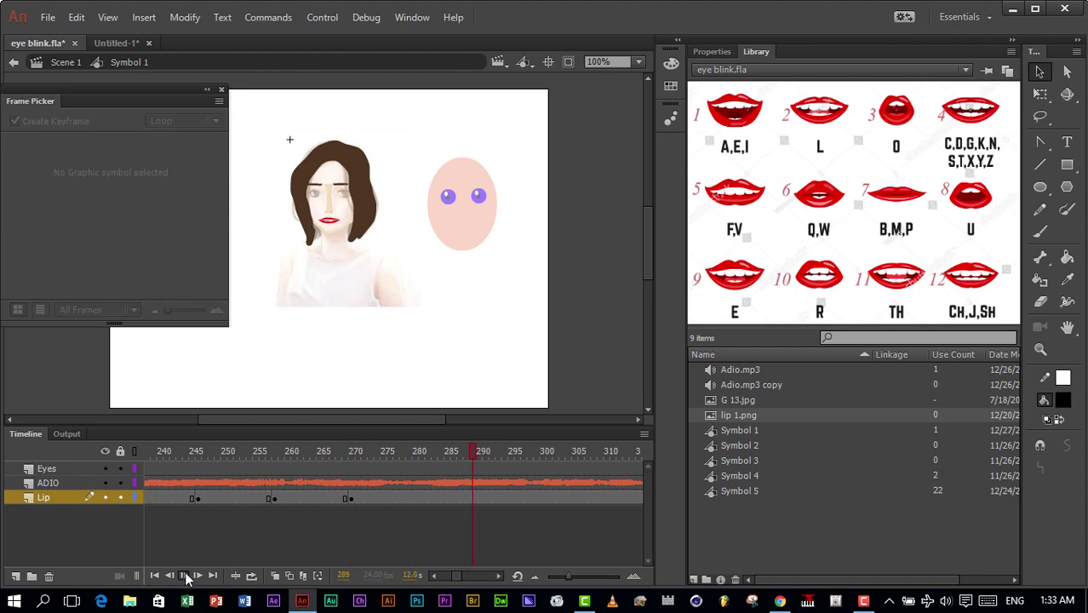
pyautogui.click(187, 577)
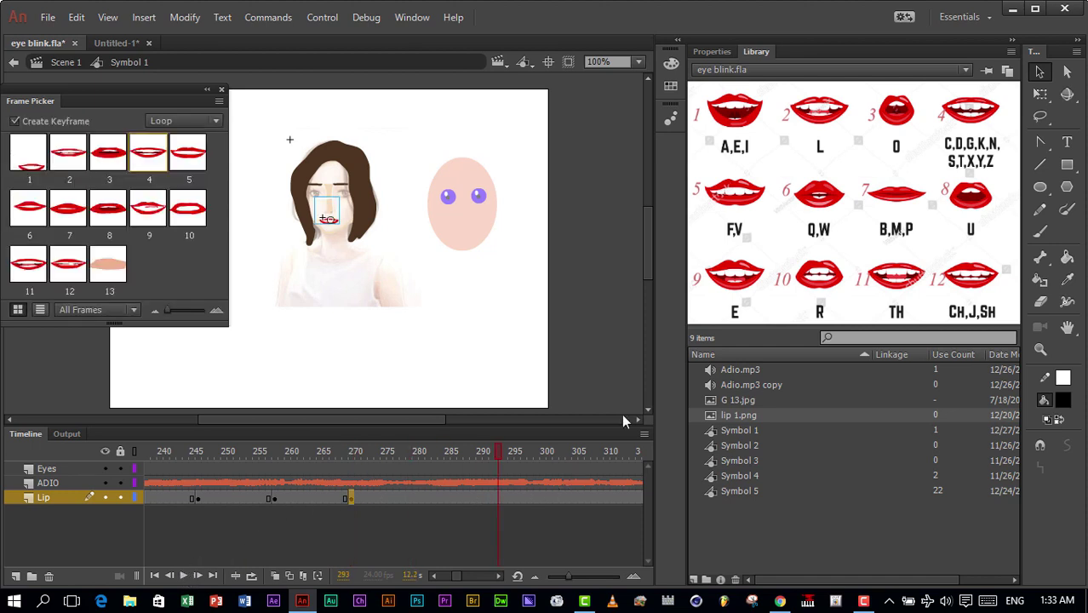
pyautogui.click(498, 501)
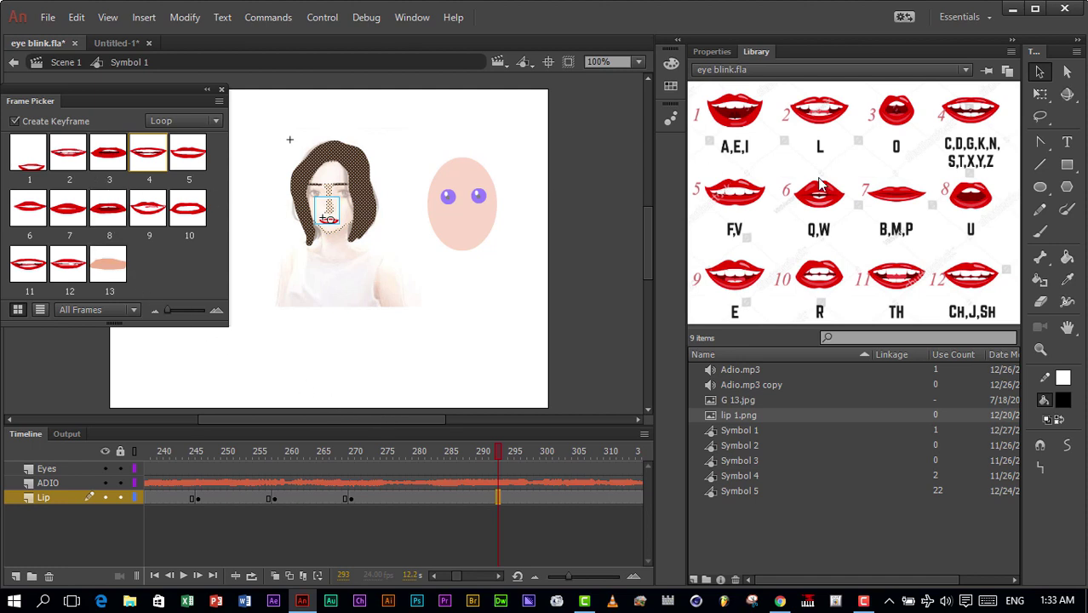
pyautogui.click(111, 168)
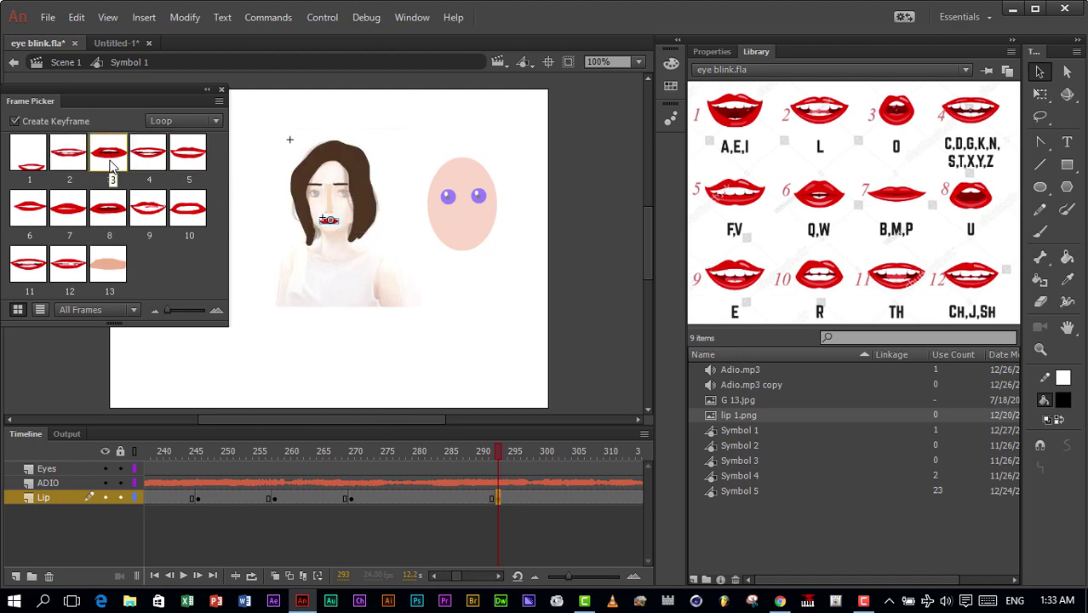
# Step: Play the audio from frame 293 and create a Lip keyframe at frame 313 using mouth frame 4
pyautogui.click(183, 577)
pyautogui.click(185, 578)
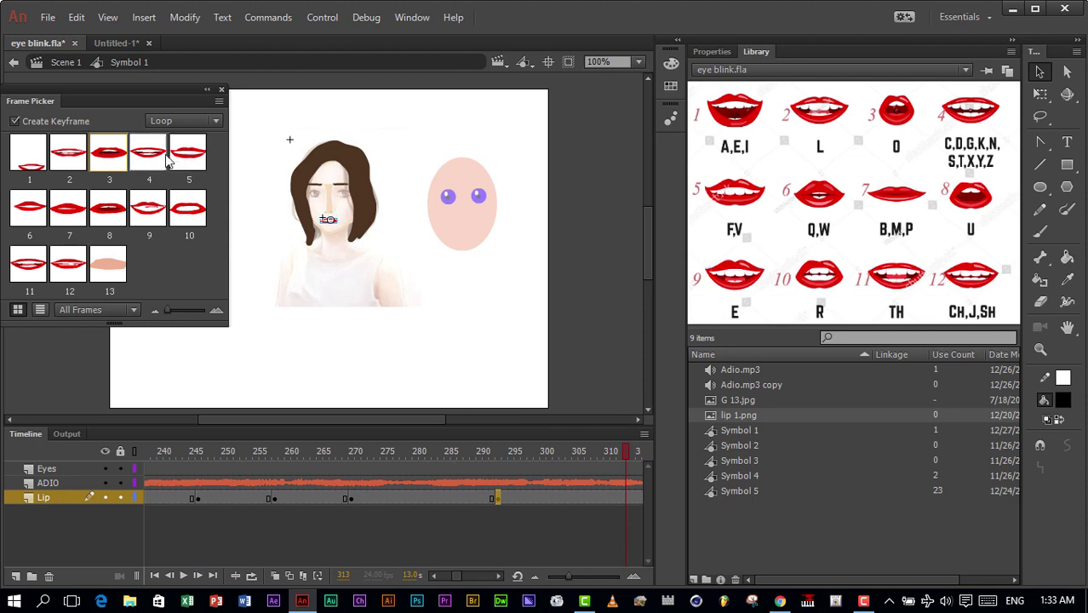
pyautogui.click(167, 160)
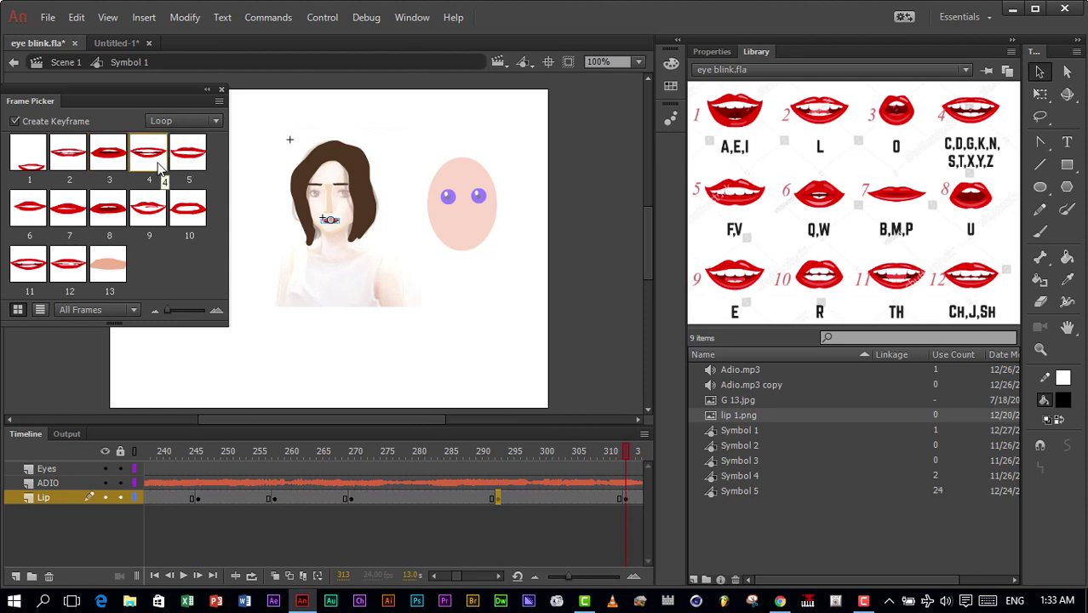
# Step: Play the audio from frame 313, replay it from frame 325, and create a Lip keyframe at frame 327 using mouth frame 9
pyautogui.click(186, 572)
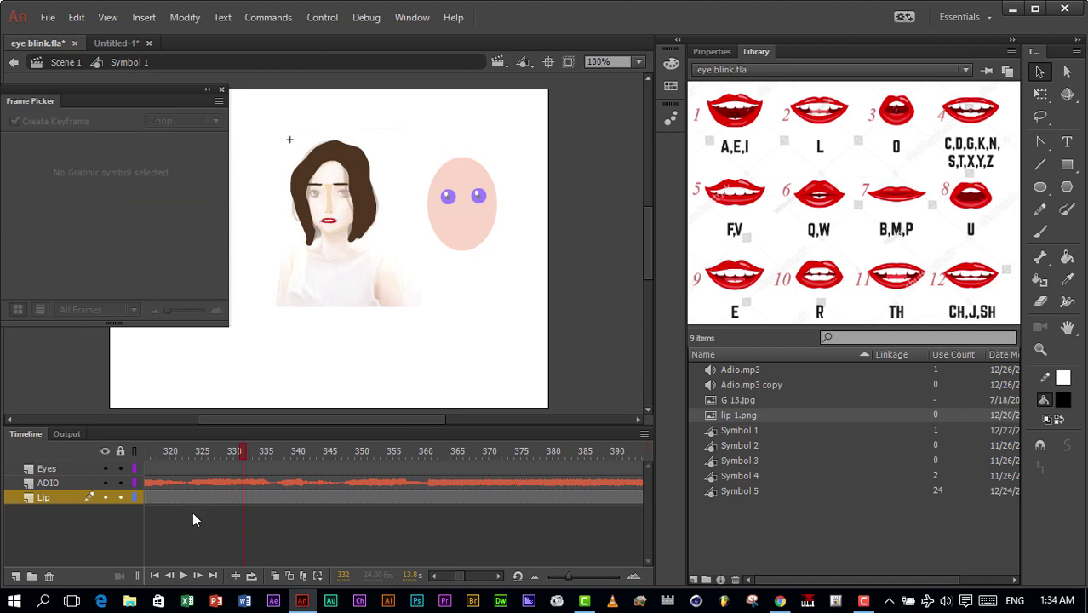
pyautogui.click(198, 498)
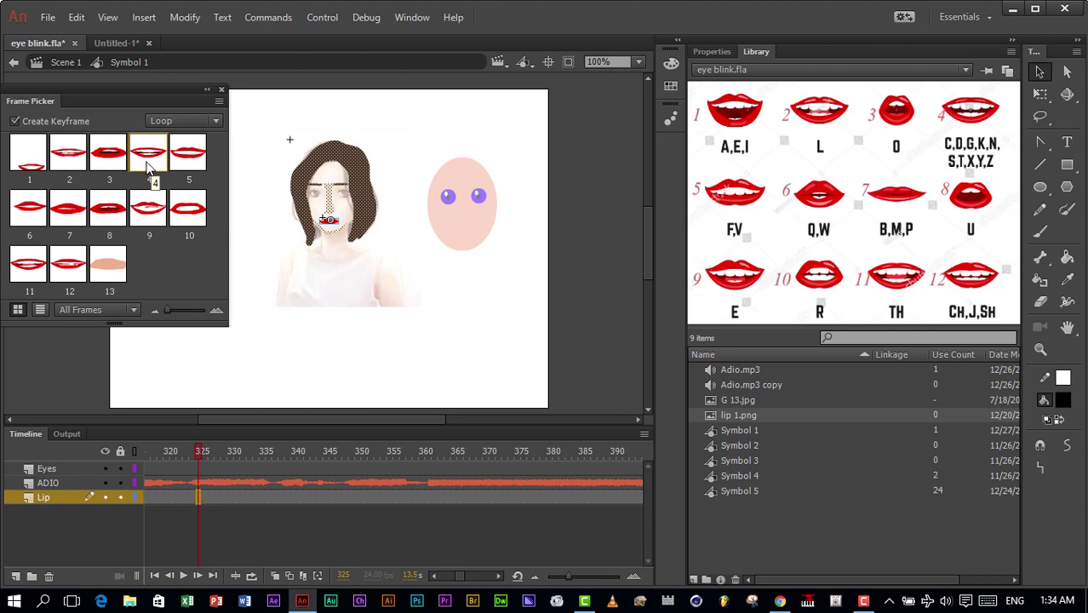
pyautogui.click(184, 576)
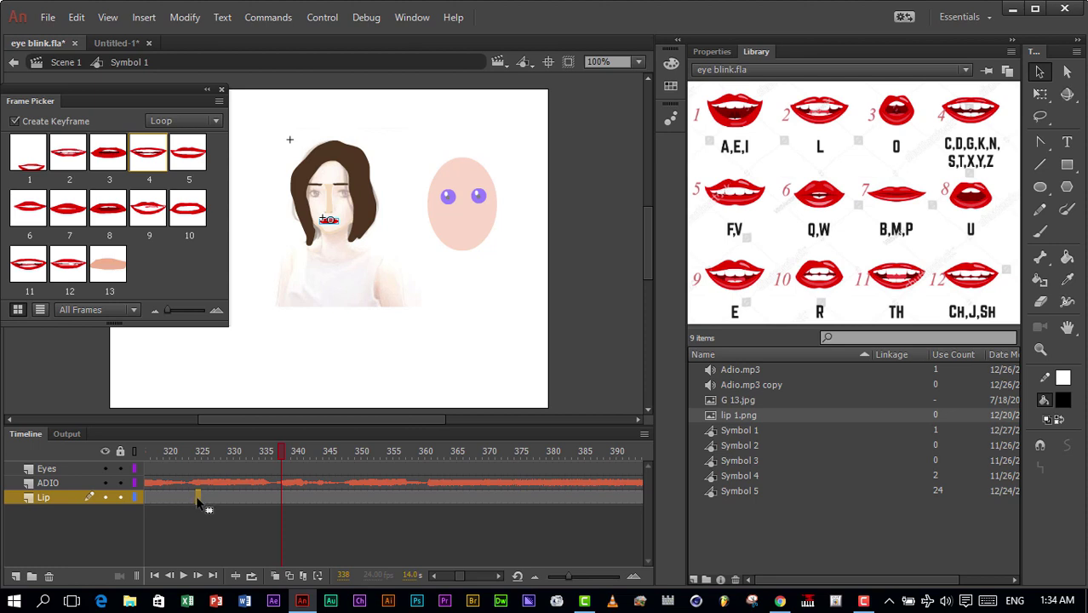
pyautogui.moveTo(204, 497); pyautogui.dragTo(211, 498)
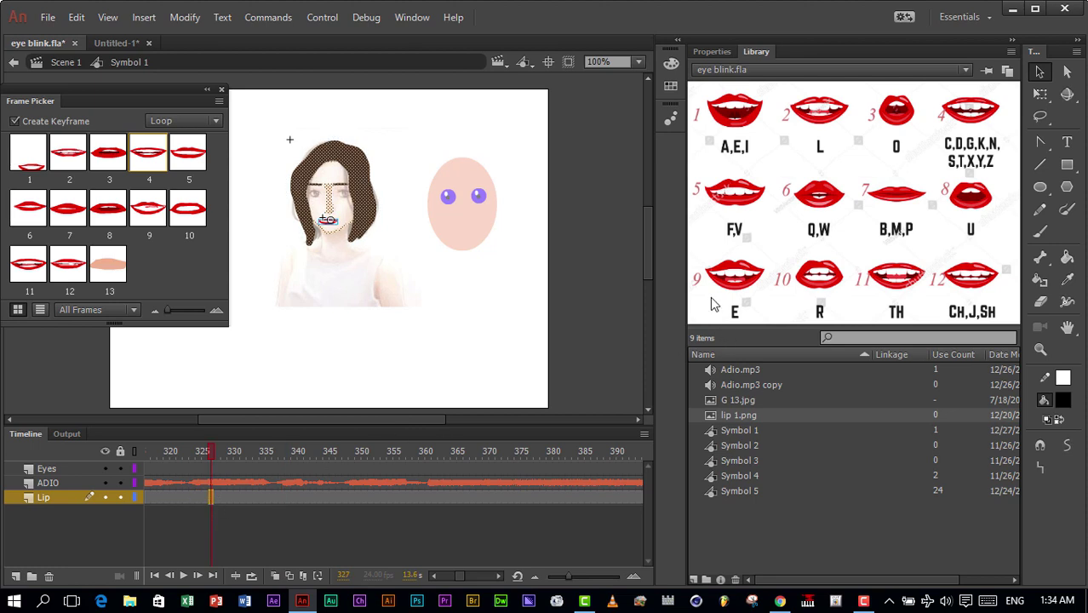
pyautogui.click(154, 223)
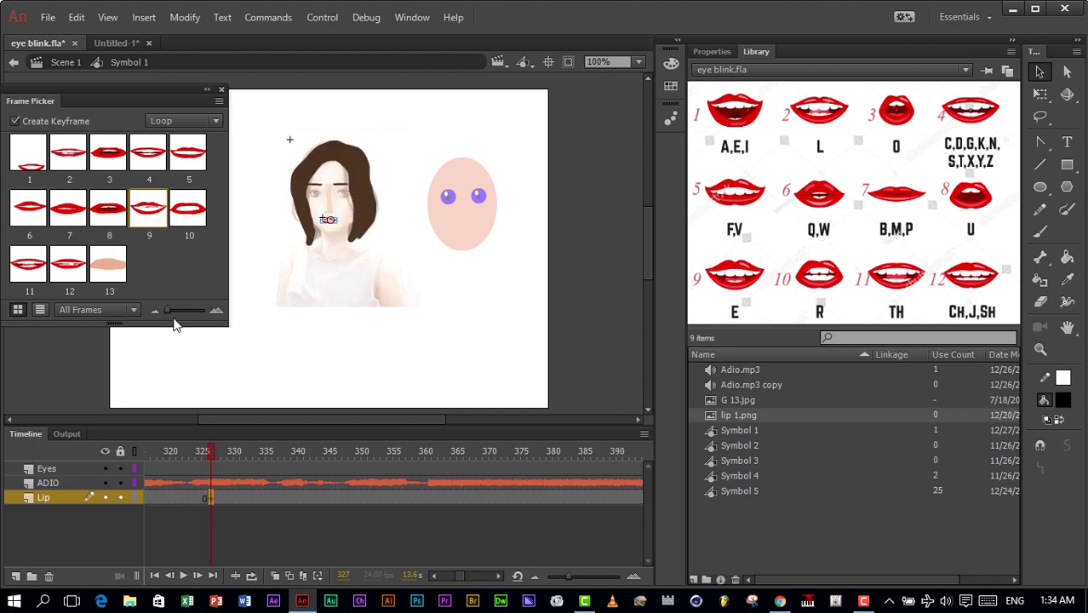
# Step: Play the audio from frame 327 and create a Lip keyframe at frame 337 using mouth frame 4
pyautogui.click(183, 576)
pyautogui.click(185, 577)
pyautogui.click(274, 498)
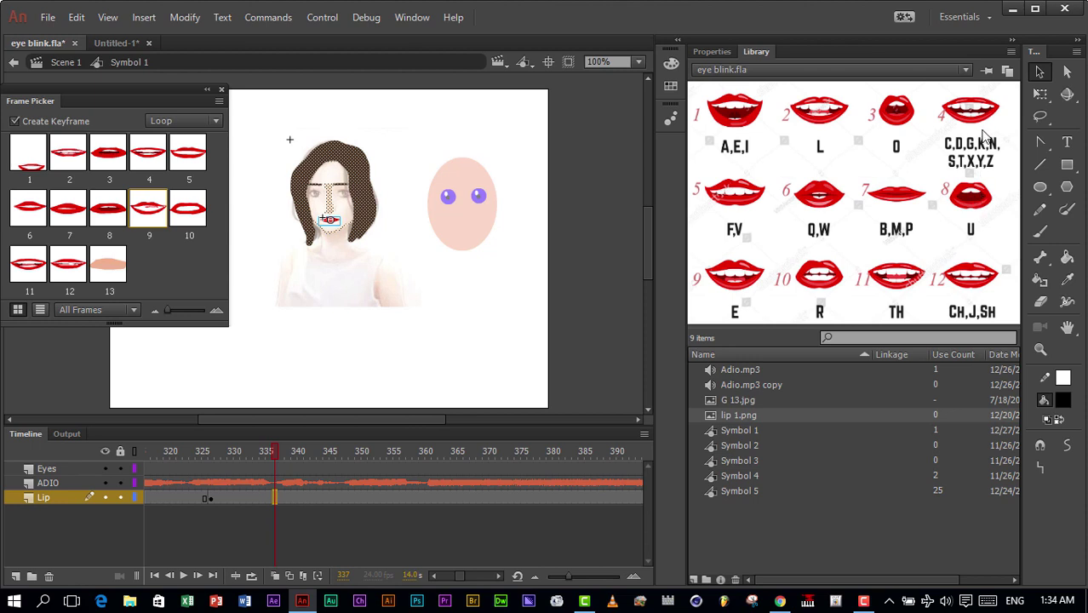
pyautogui.click(157, 164)
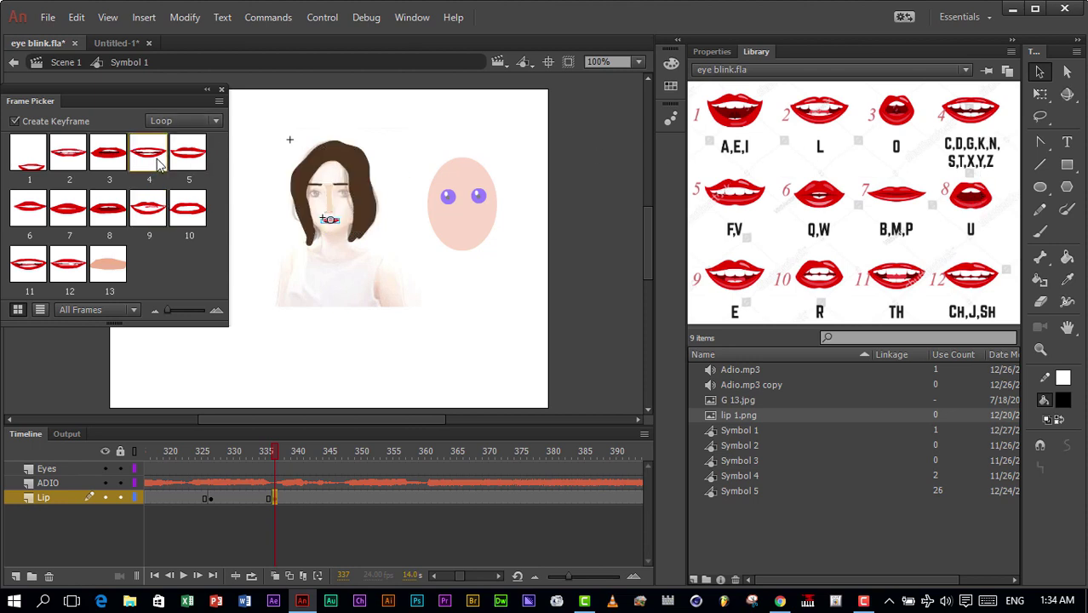
# Step: Play the audio from frame 337 and create a Lip keyframe at frame 344 using mouth frame 7
pyautogui.click(183, 576)
pyautogui.click(321, 500)
pyautogui.click(320, 501)
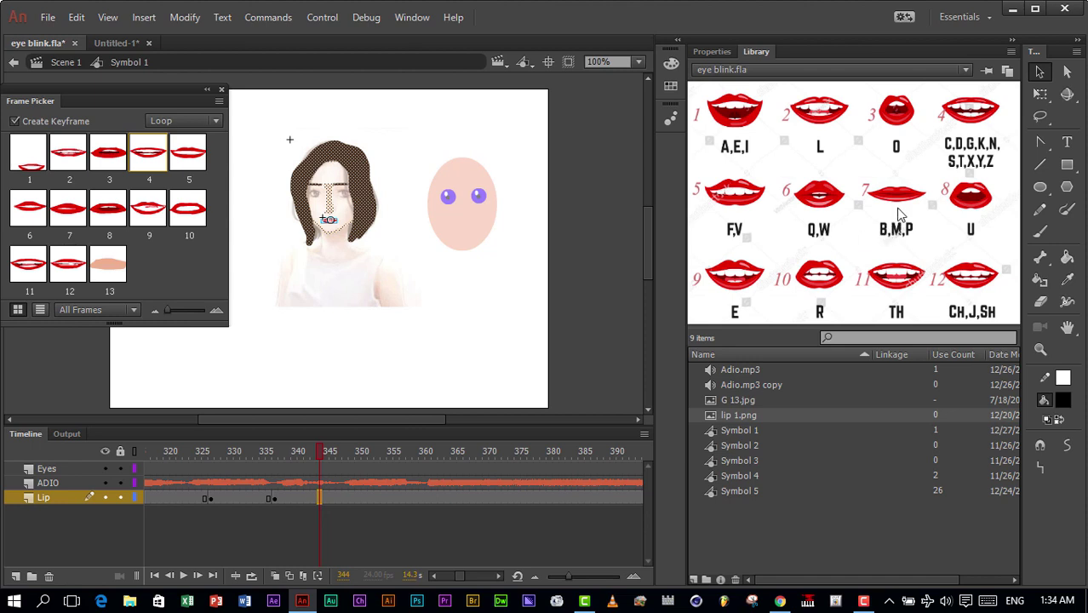
pyautogui.click(68, 208)
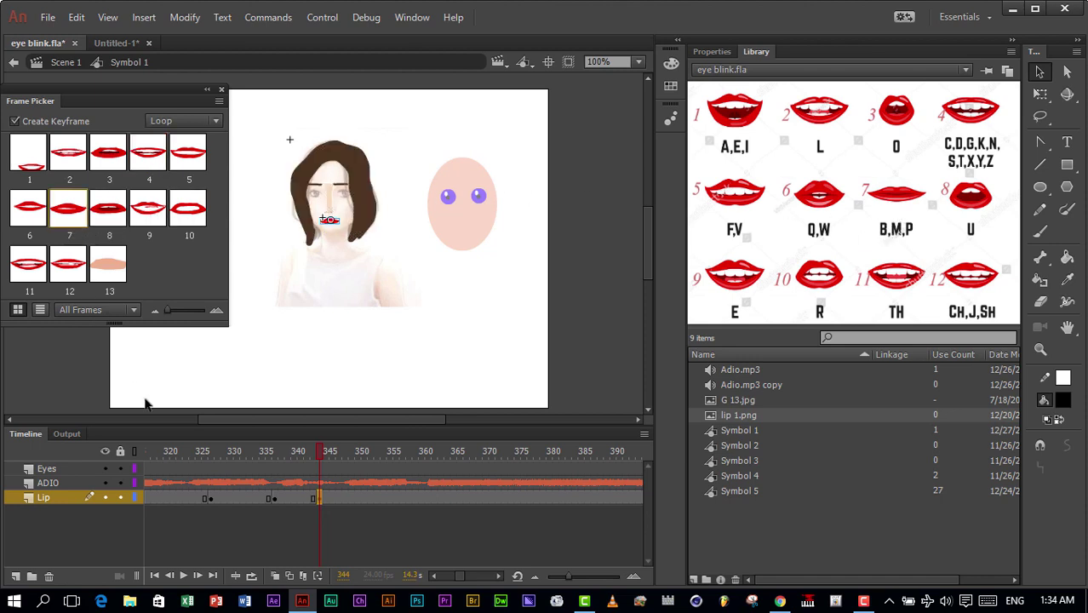
# Step: Play the audio from frame 344 and create a Lip keyframe at frame 350 using mouth frame 3
pyautogui.click(183, 575)
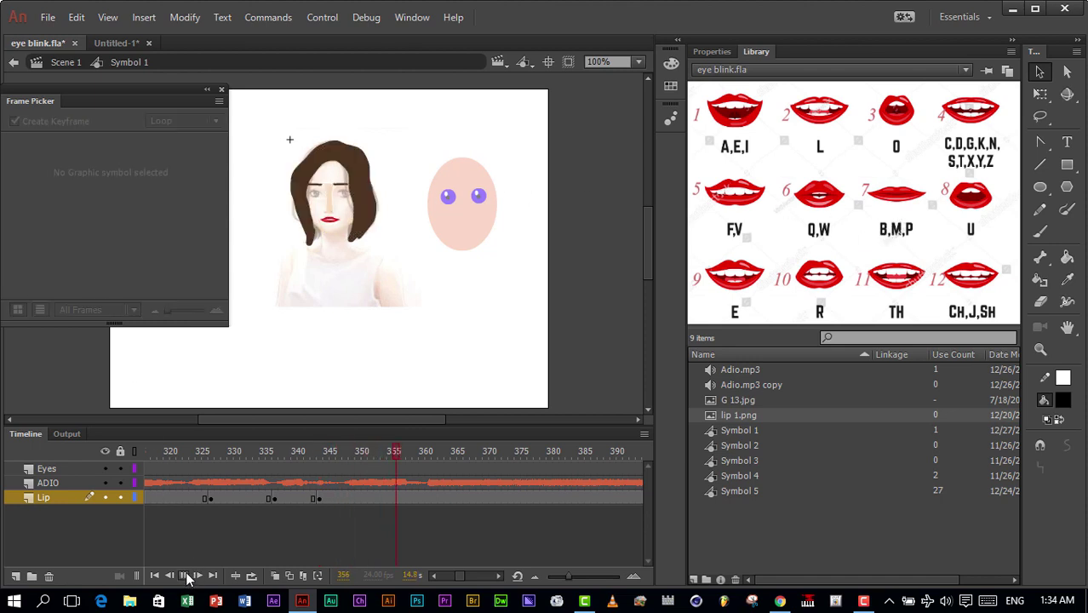
pyautogui.click(355, 502)
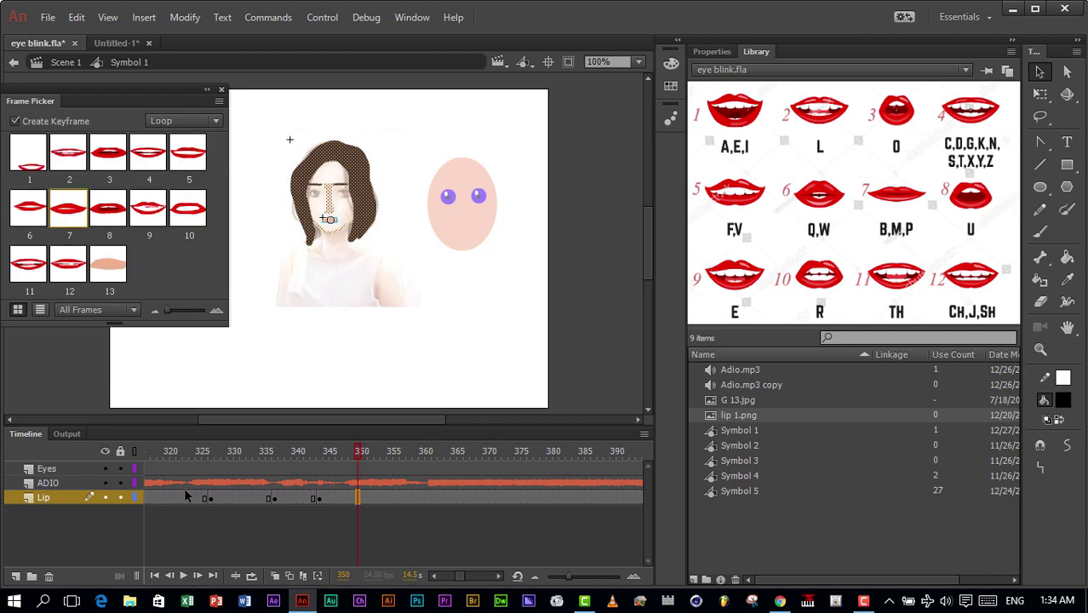
pyautogui.click(109, 157)
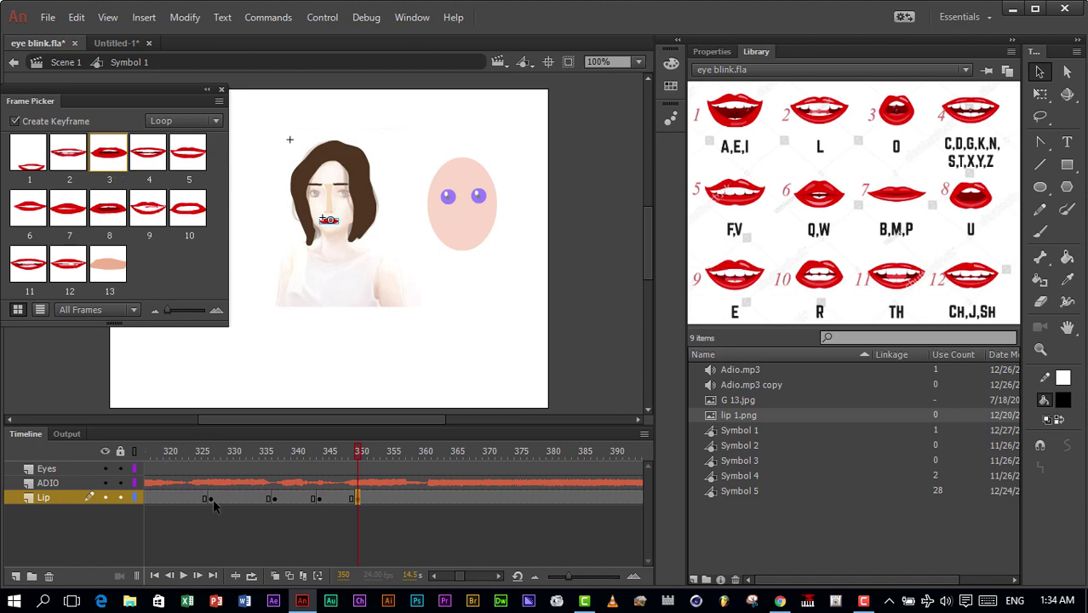
# Step: Play the audio from frame 350 and create a Lip keyframe at frame 360 using mouth frame 5
pyautogui.click(189, 577)
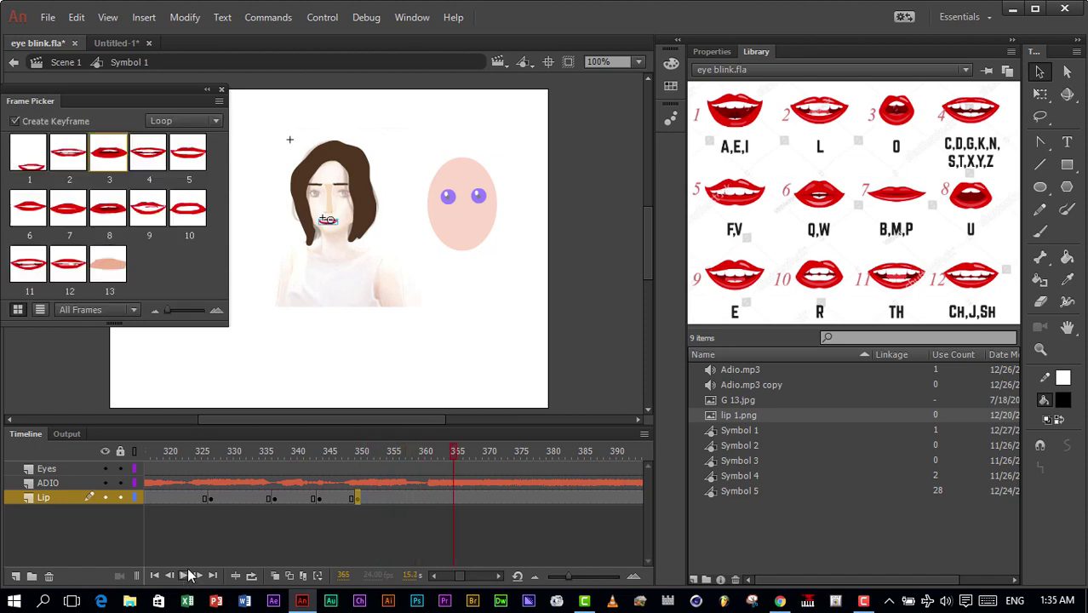
pyautogui.click(422, 499)
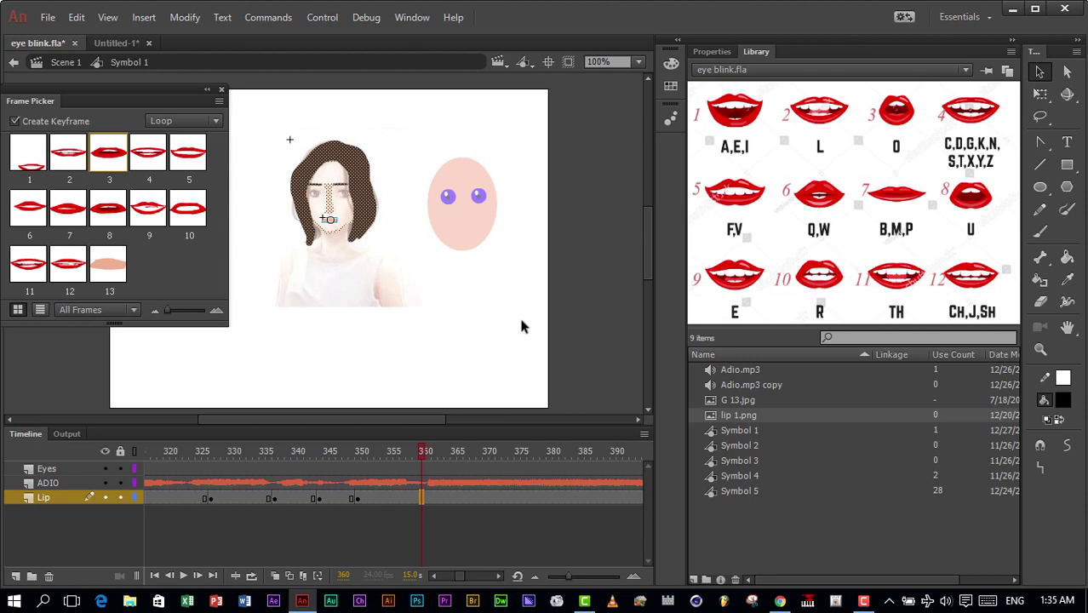
pyautogui.click(195, 165)
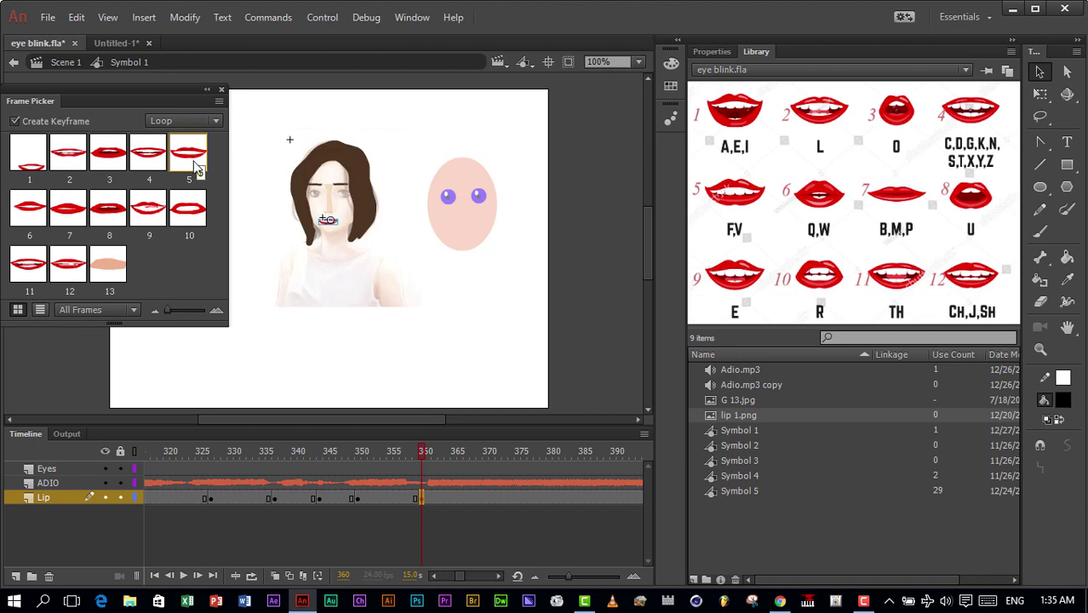
# Step: Play the audio from frame 360 and create a Lip keyframe at frame 370 using mouth frame 3
pyautogui.click(185, 575)
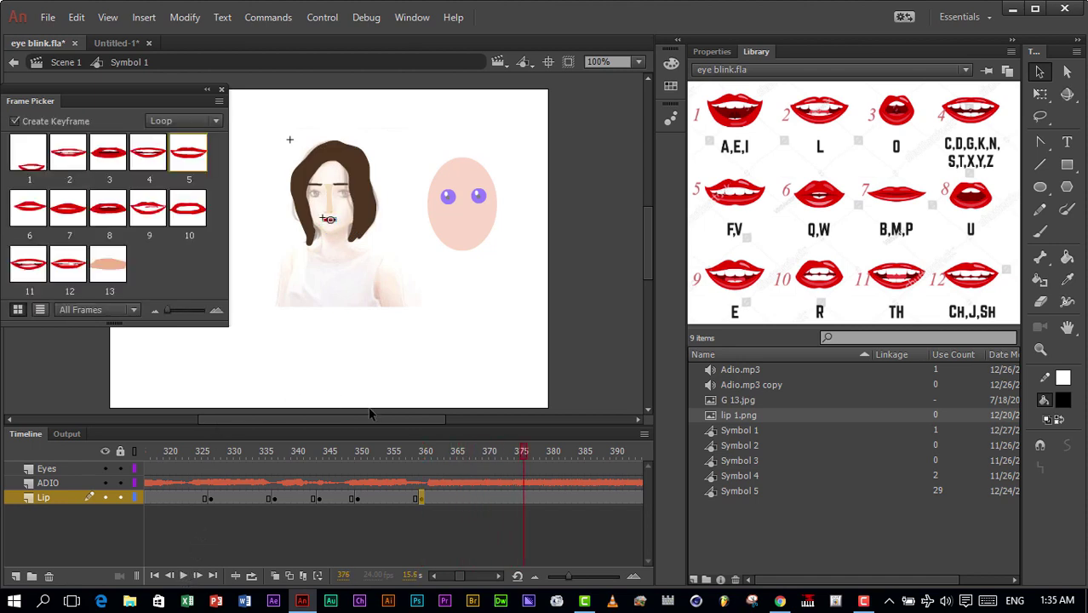
pyautogui.click(485, 498)
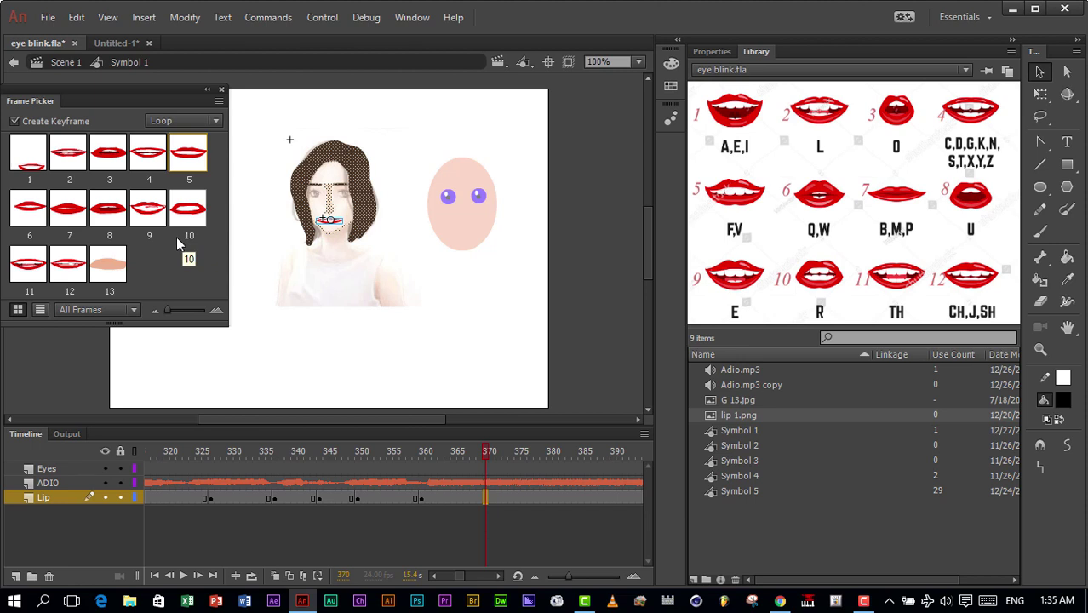
pyautogui.click(116, 169)
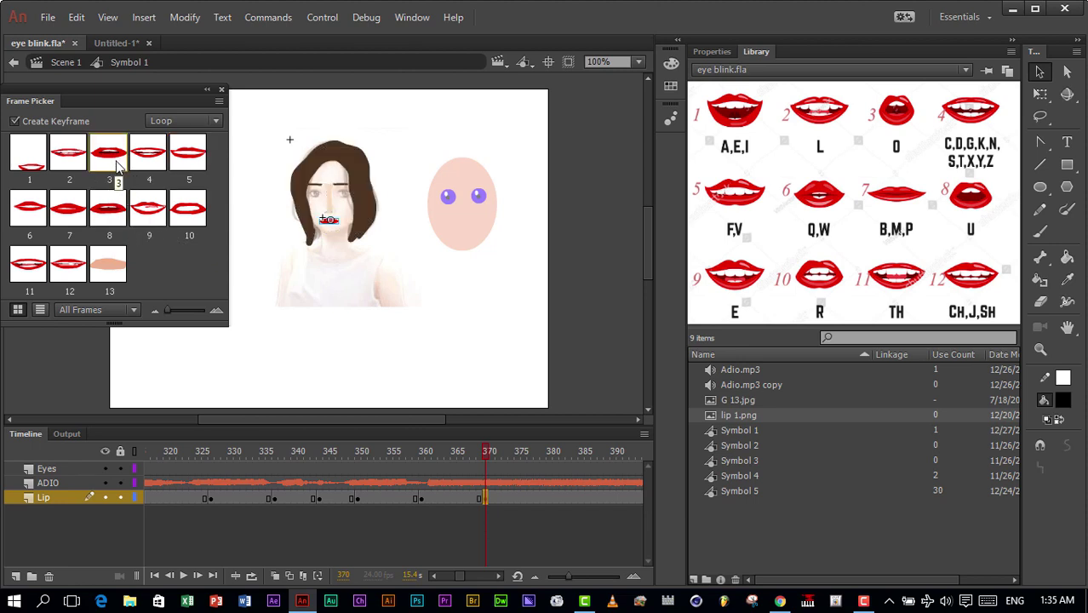
# Step: Play the remaining audio from frame 370, test the movie to check the lip sync, and close the preview
pyautogui.click(186, 576)
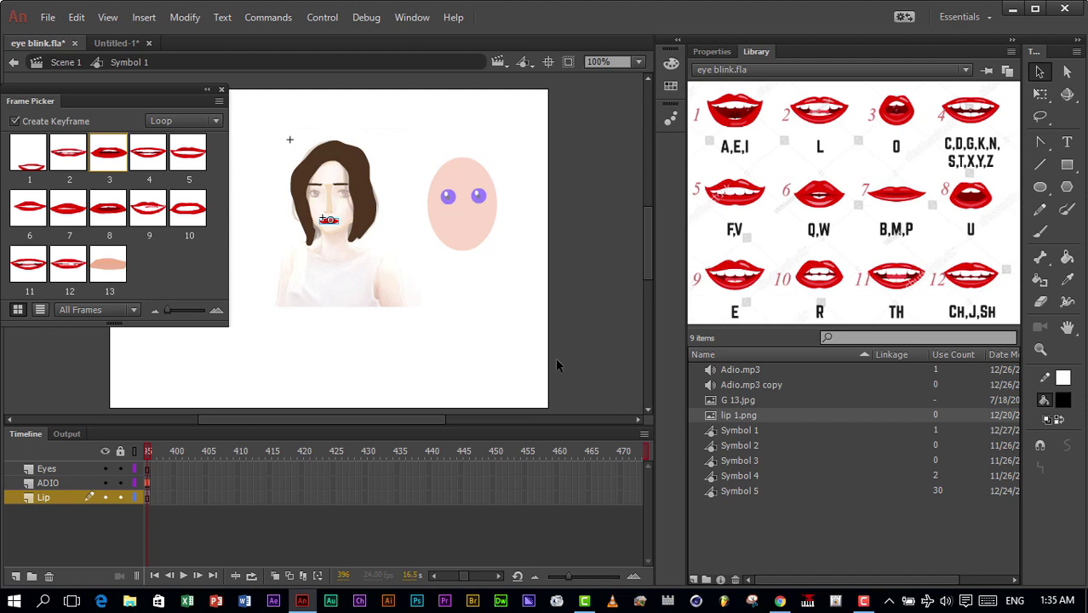
pyautogui.hotkey('ctrl', 'Return')
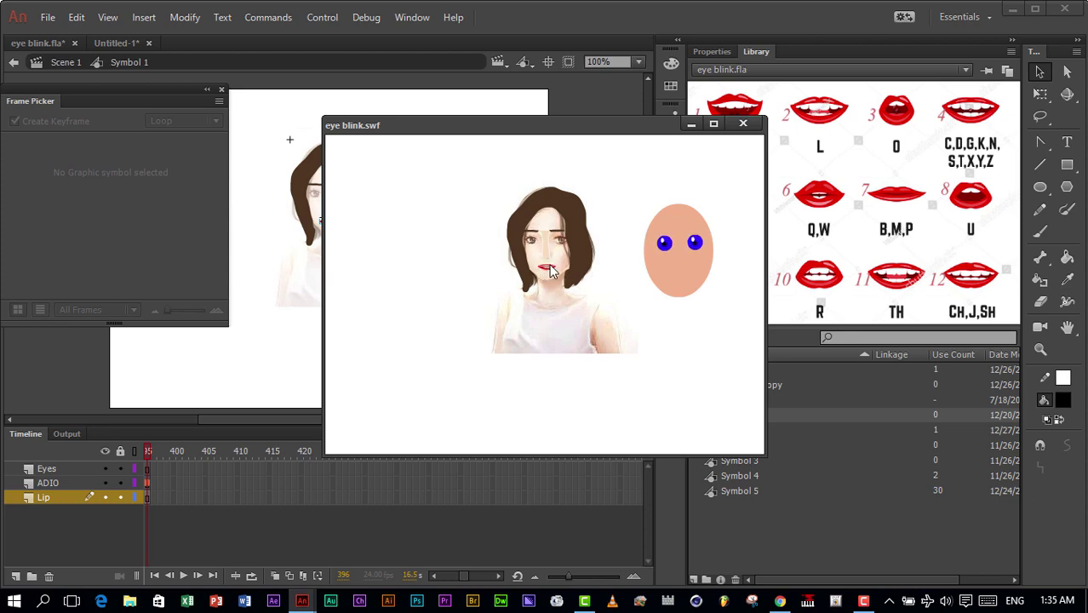
pyautogui.click(743, 125)
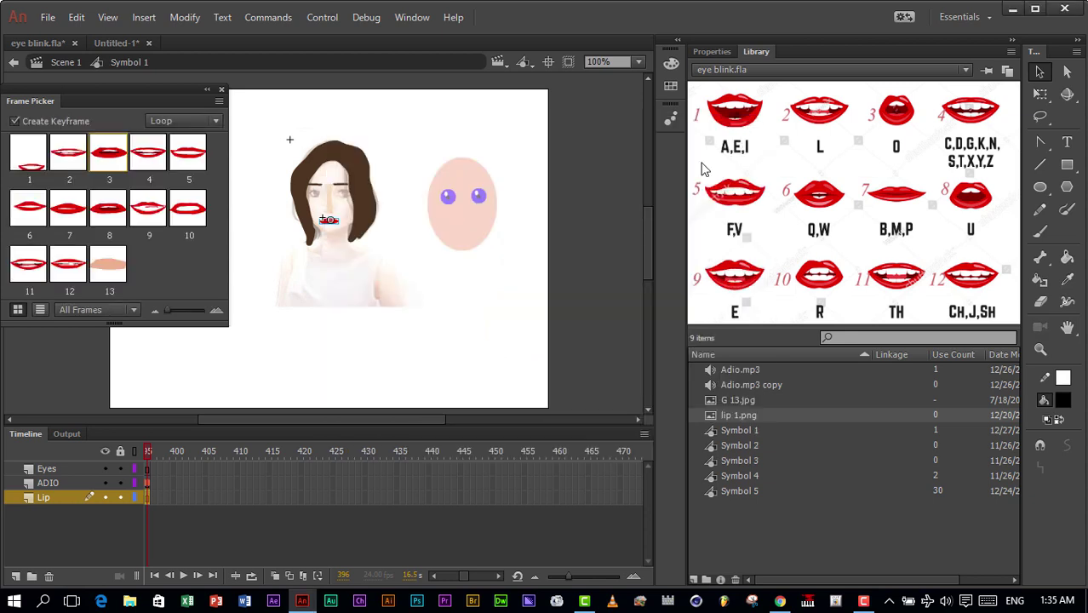
# Step: Return to the start of the timeline and set the Lip keyframes at frames 1 and 9 from Loop to Single Frame
pyautogui.click(154, 576)
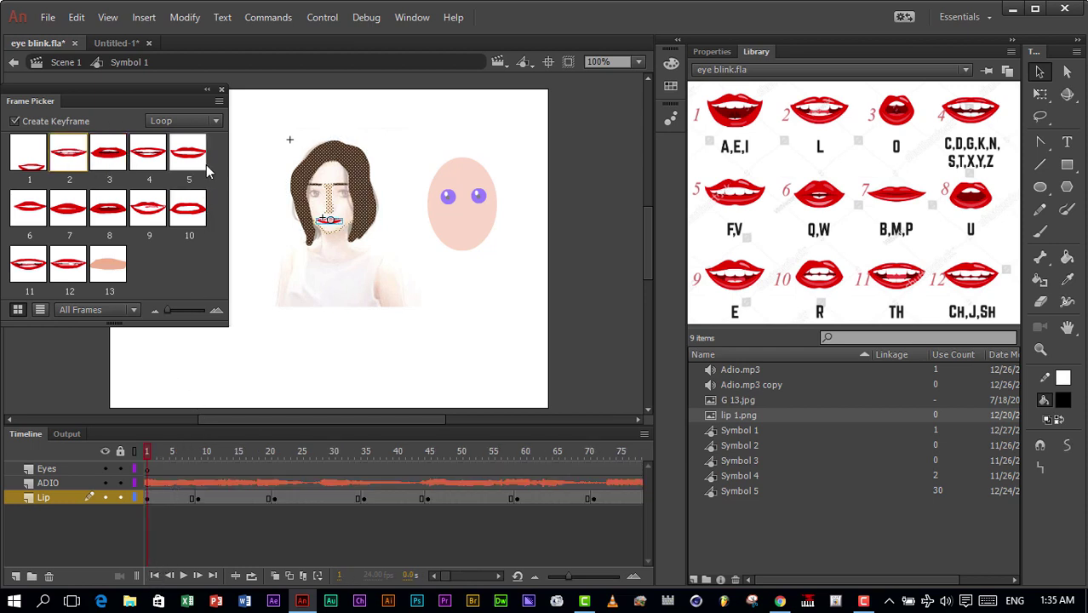
pyautogui.click(216, 122)
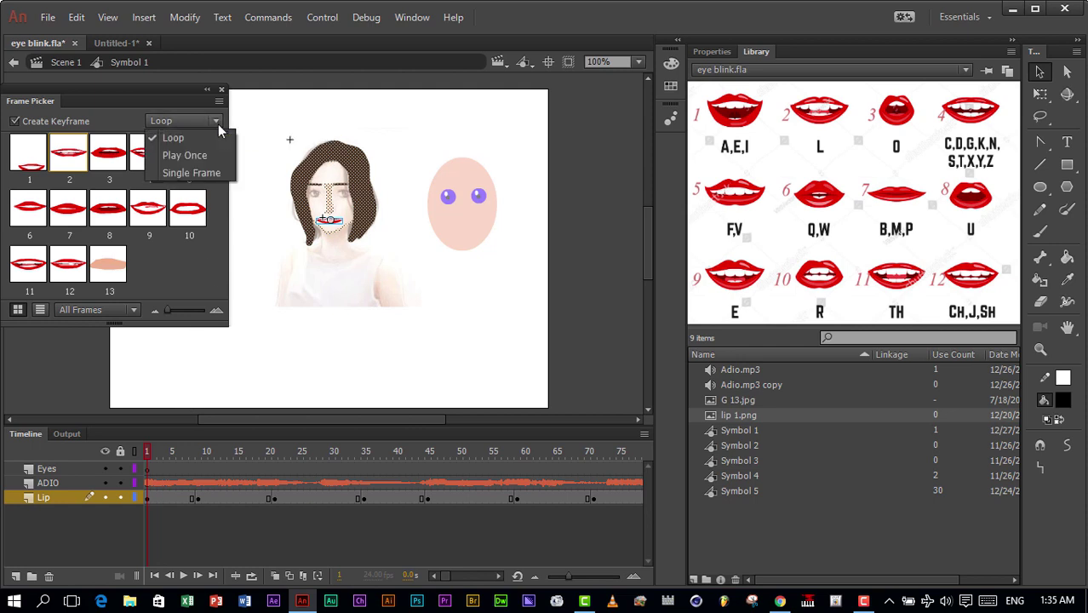
pyautogui.click(189, 172)
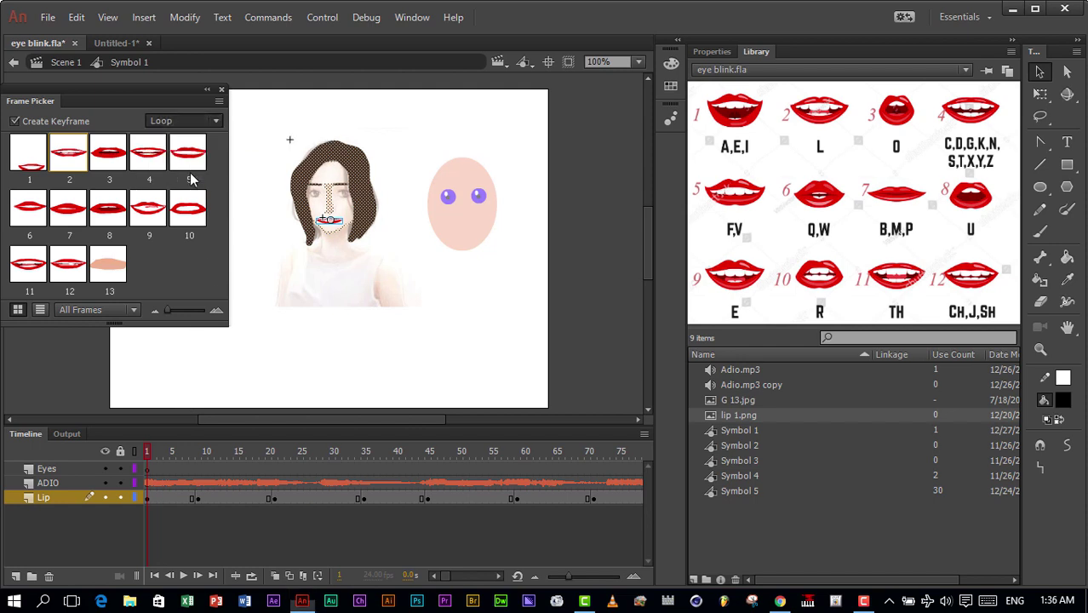
pyautogui.click(199, 499)
pyautogui.click(214, 120)
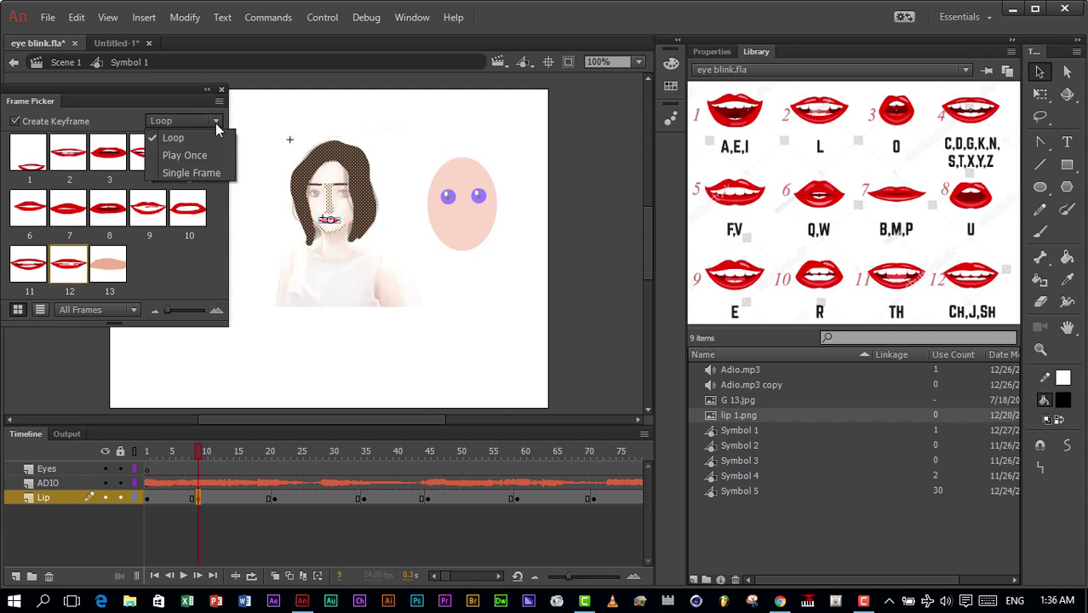
pyautogui.click(198, 173)
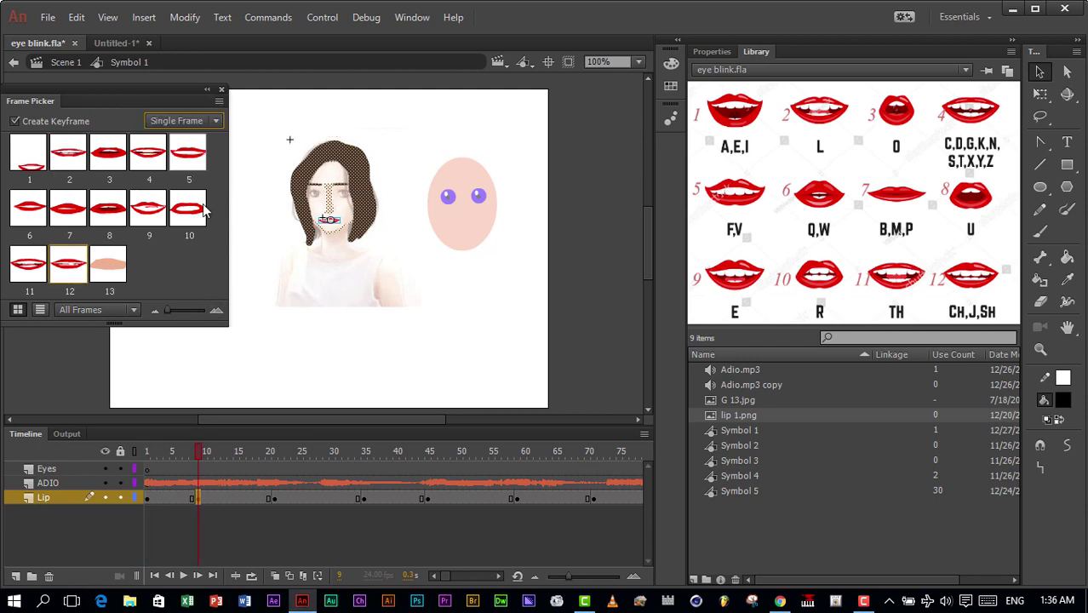
# Step: Set the Lip keyframes at frames 21 and 35 to Single Frame
pyautogui.click(275, 501)
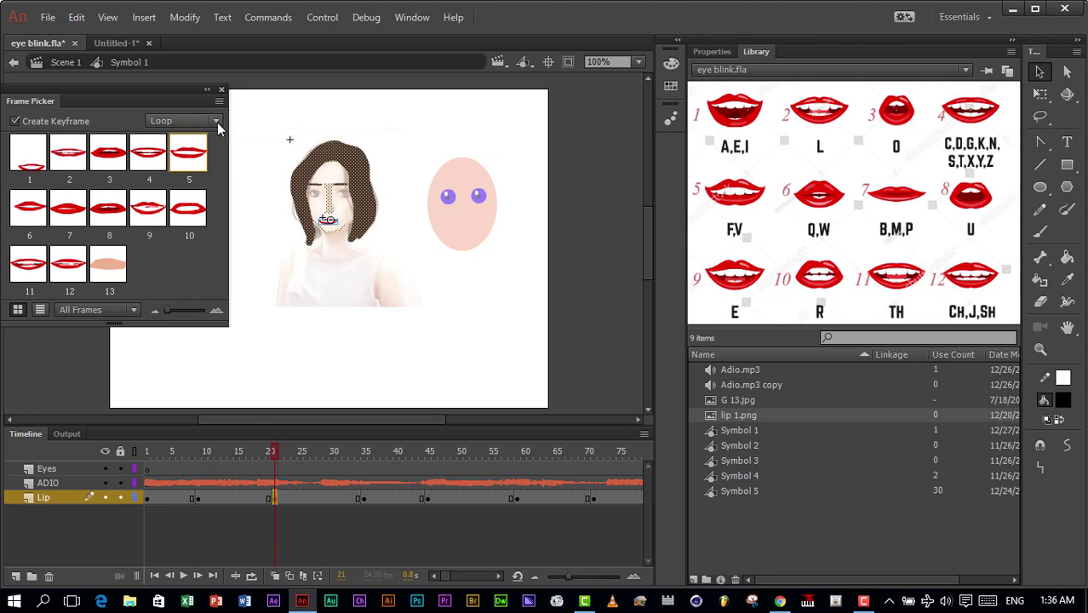
pyautogui.click(216, 121)
pyautogui.click(198, 174)
pyautogui.click(365, 500)
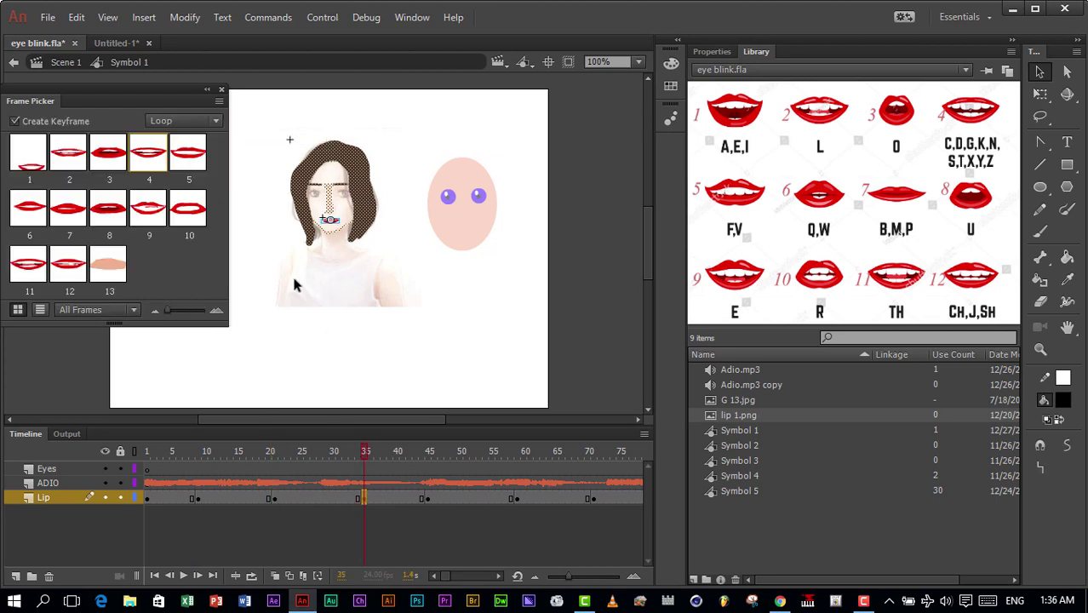
pyautogui.click(217, 121)
pyautogui.click(196, 171)
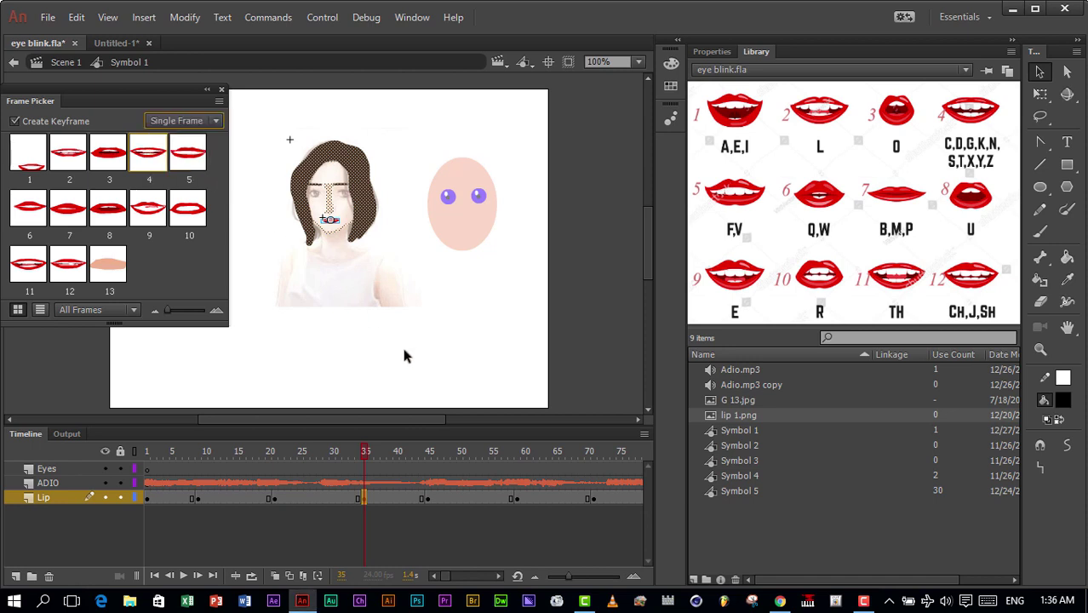
# Step: Set the Lip keyframes at frames 45 and 59 to Single Frame
pyautogui.click(427, 498)
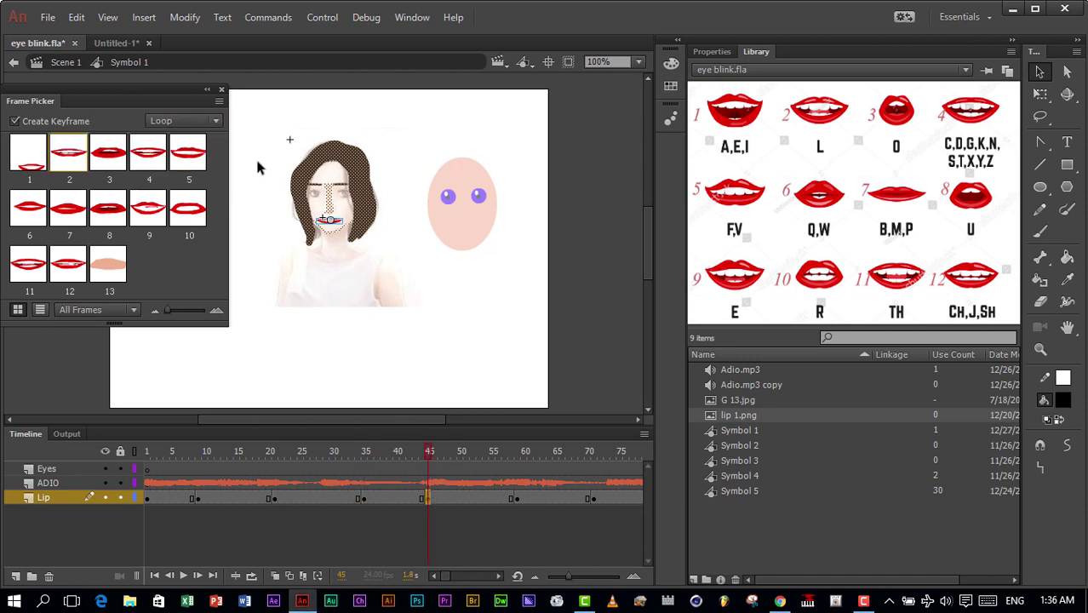
pyautogui.click(216, 121)
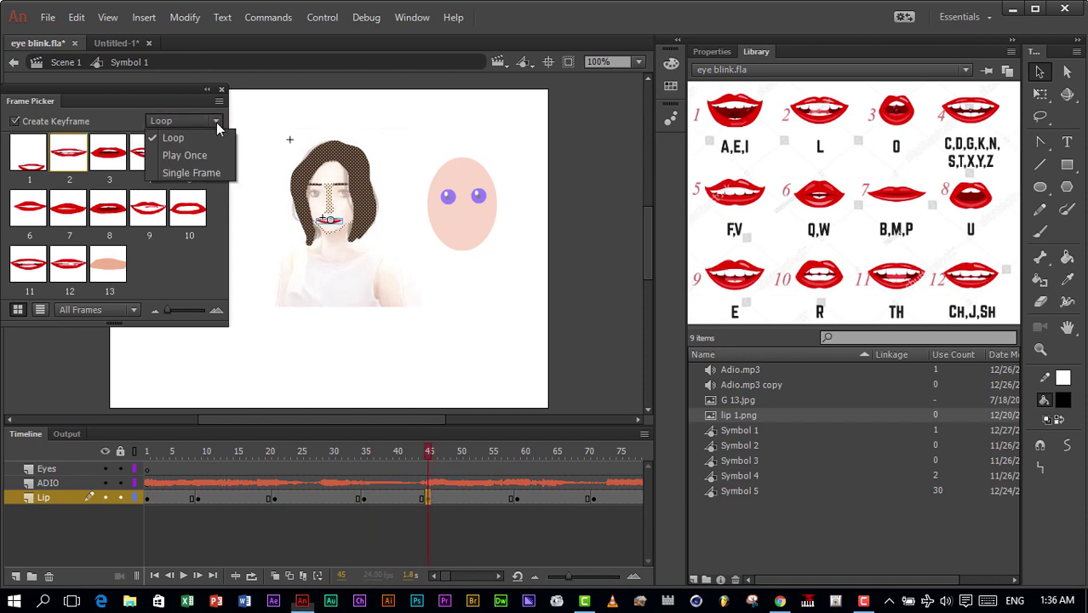
pyautogui.click(203, 172)
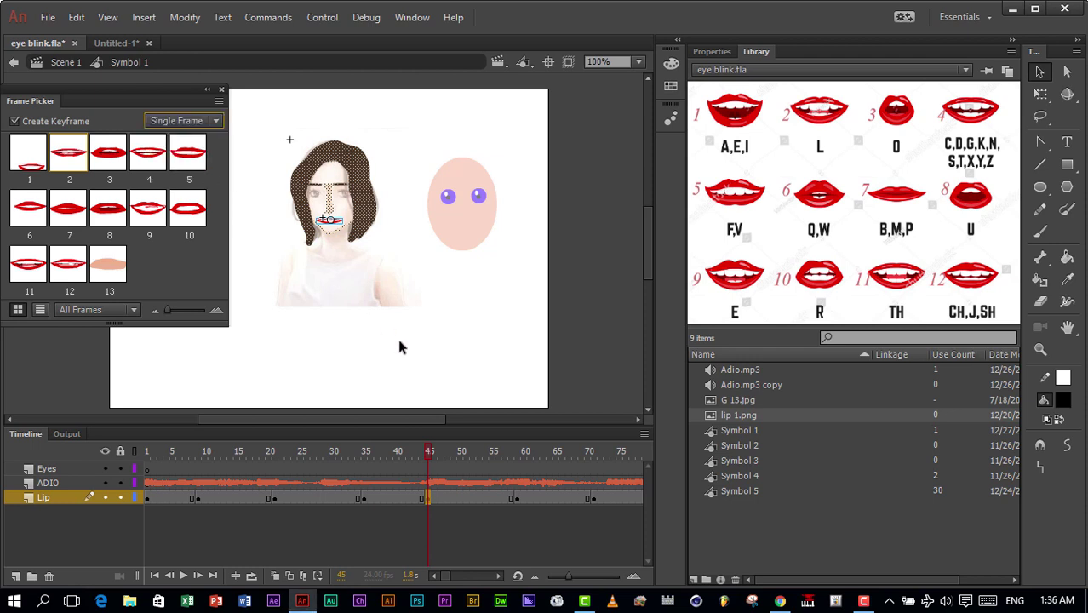
pyautogui.click(517, 498)
pyautogui.click(217, 124)
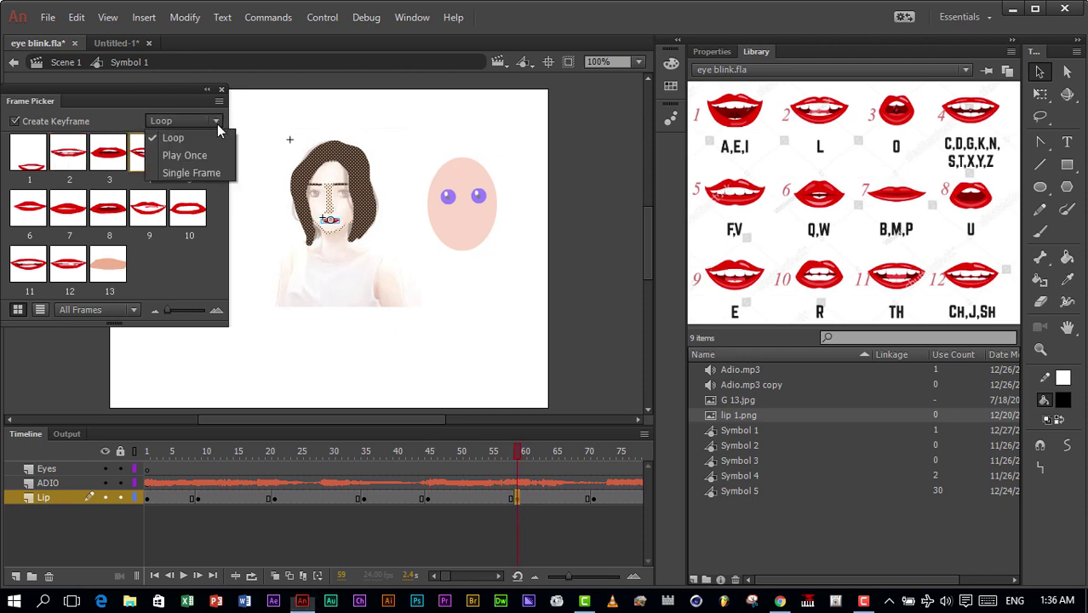
pyautogui.click(209, 170)
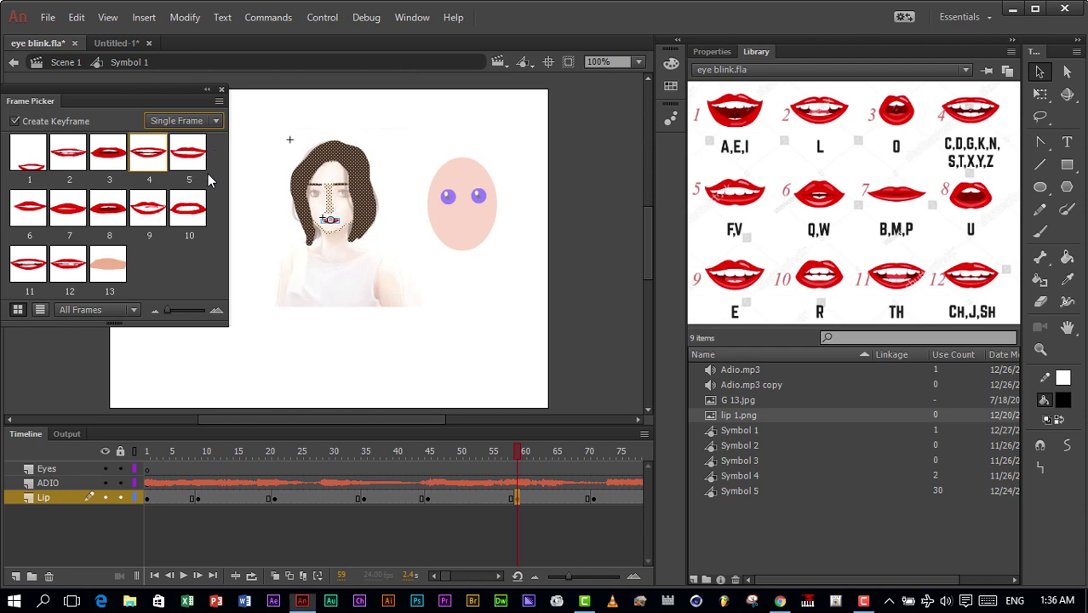
# Step: Set the Lip keyframe at frame 71 to Single Frame
pyautogui.click(594, 499)
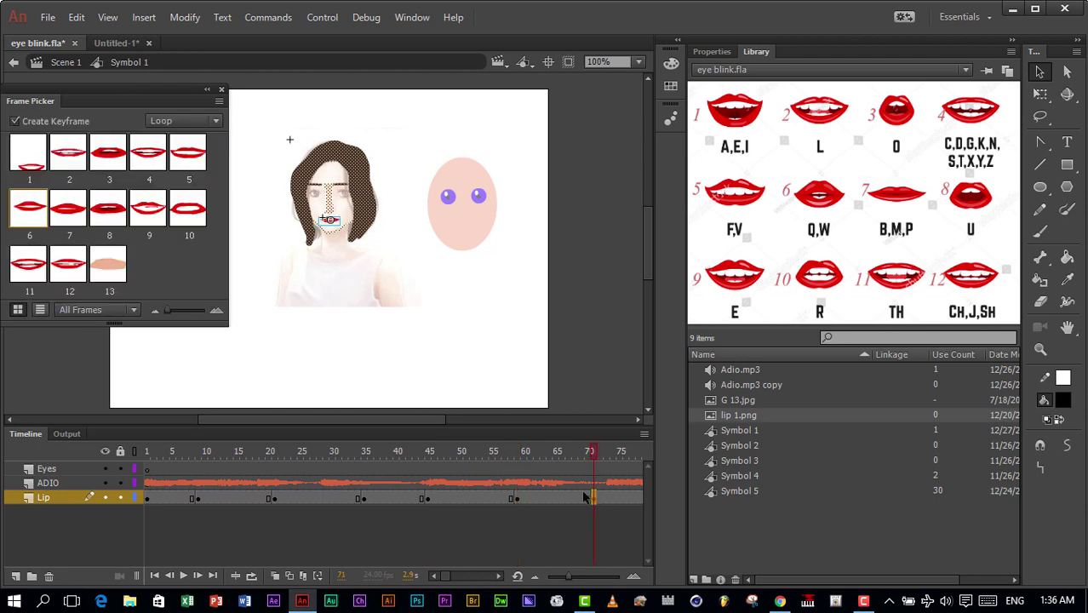
pyautogui.click(217, 122)
pyautogui.click(211, 174)
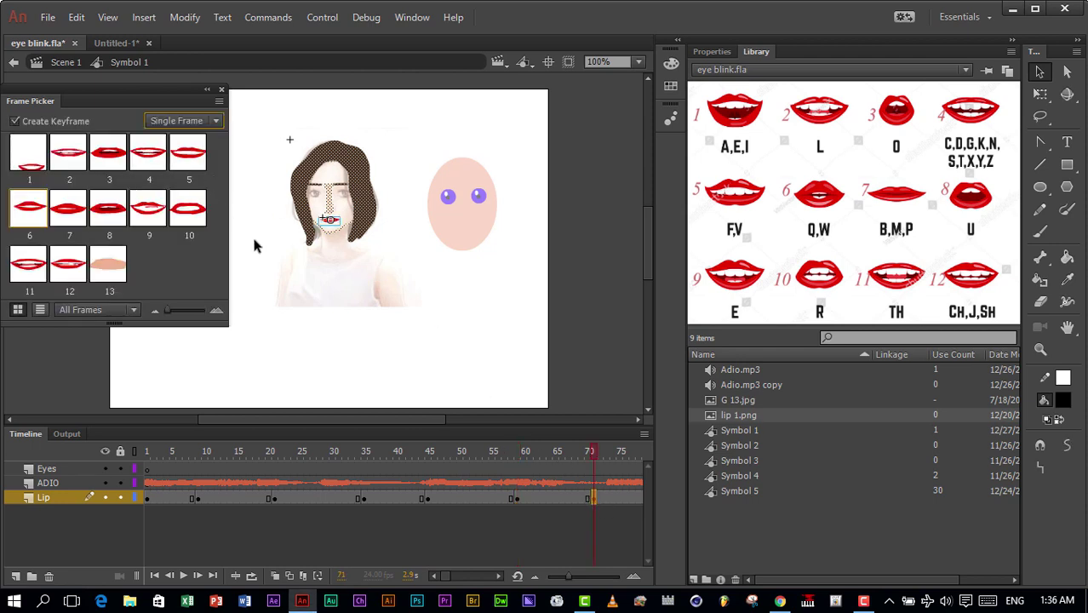
# Step: Play the timeline ahead and set the Lip keyframes at frames 211 and 217 to Single Frame
pyautogui.press('Return')
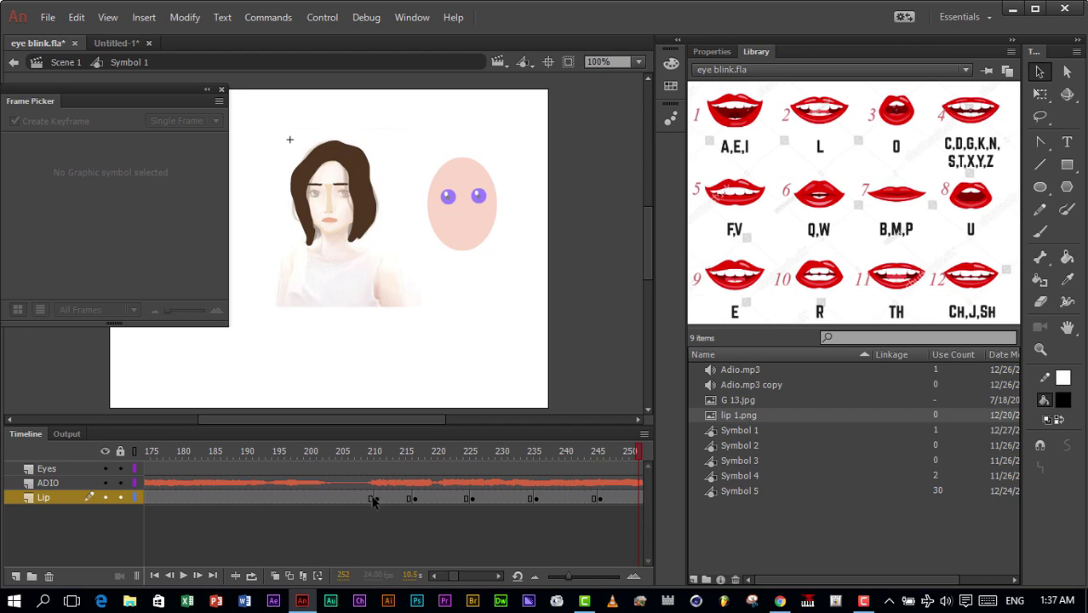
pyautogui.click(376, 498)
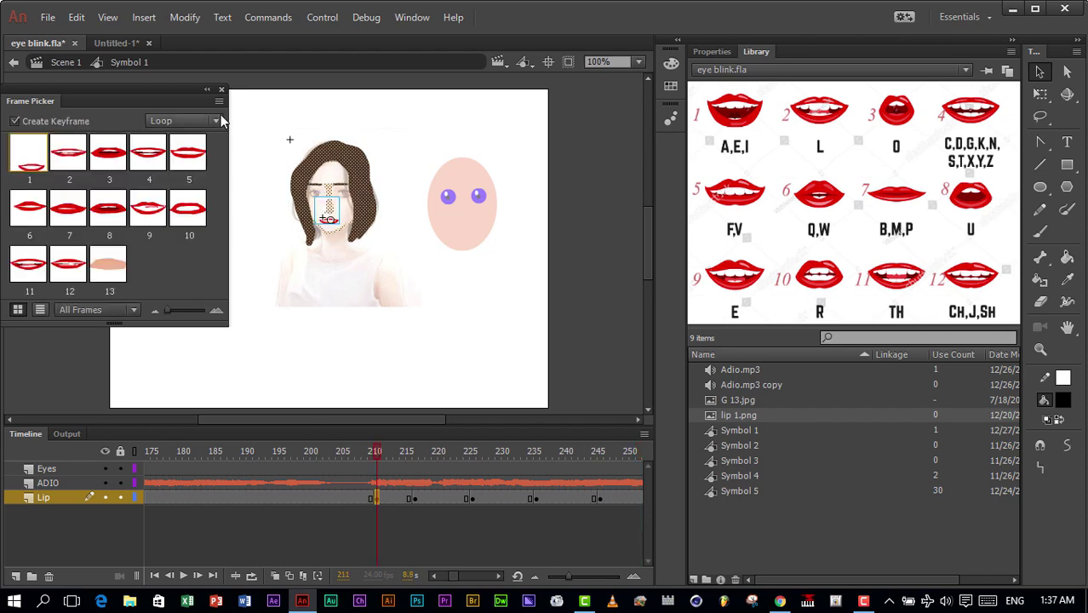
pyautogui.click(217, 121)
pyautogui.click(189, 173)
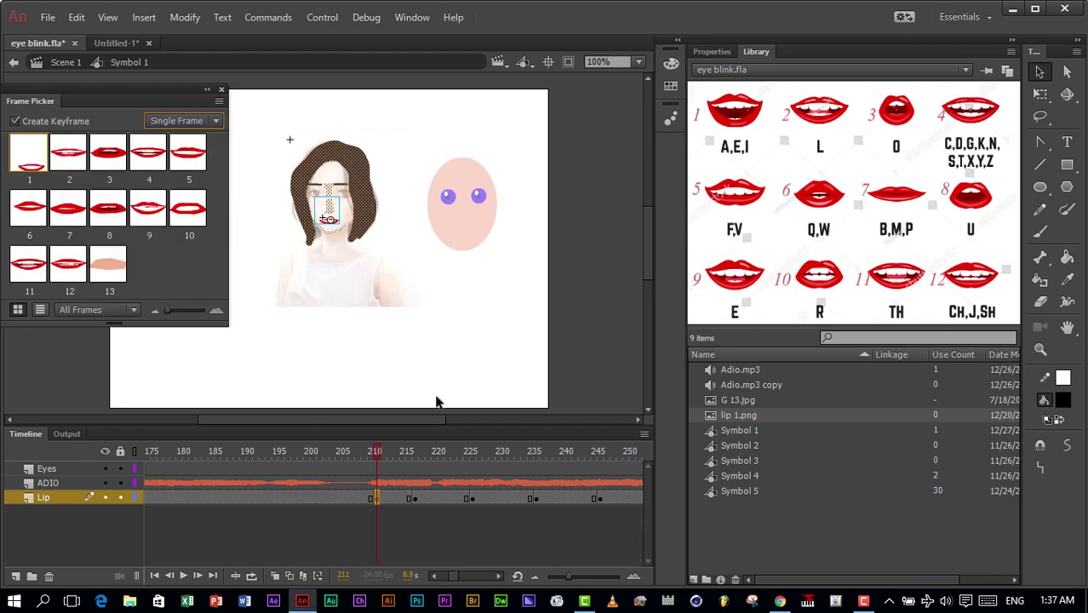
pyautogui.click(414, 499)
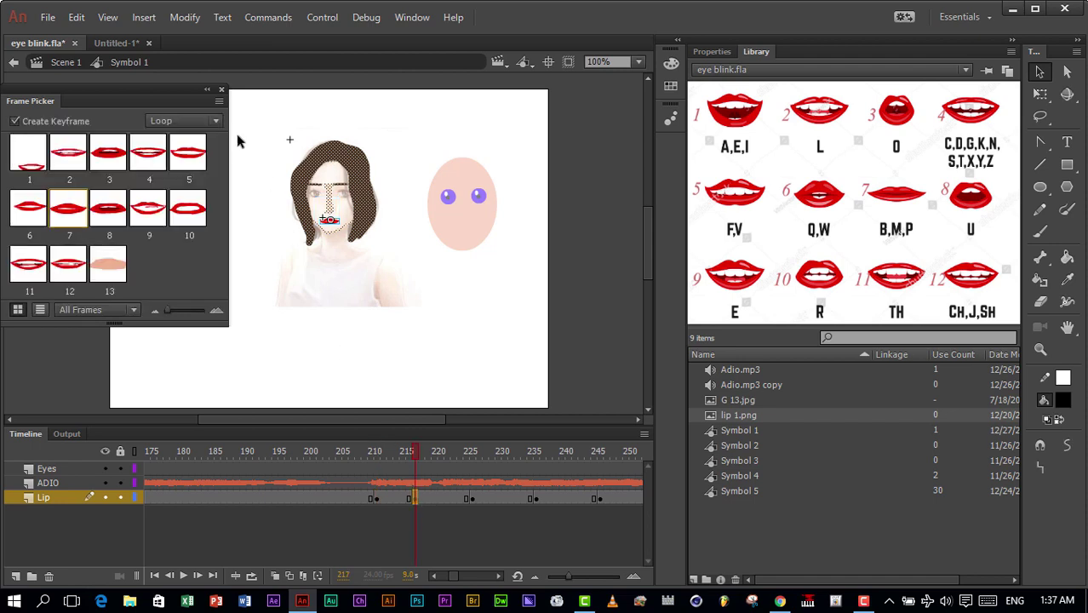
pyautogui.click(218, 122)
pyautogui.click(191, 173)
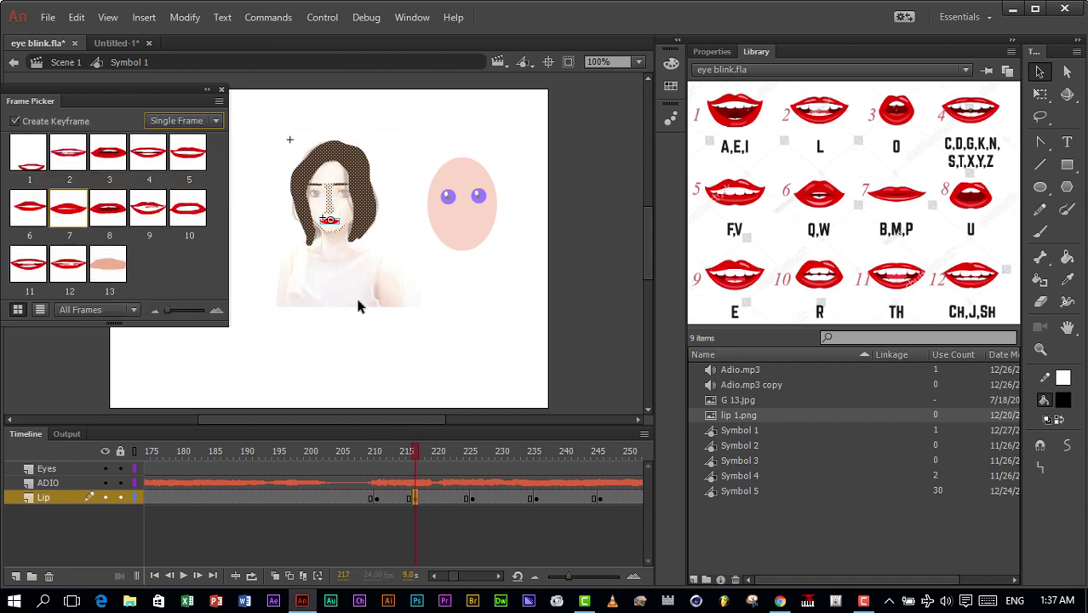
# Step: Set the Lip keyframes at frames 226 and 236 to Single Frame
pyautogui.click(473, 502)
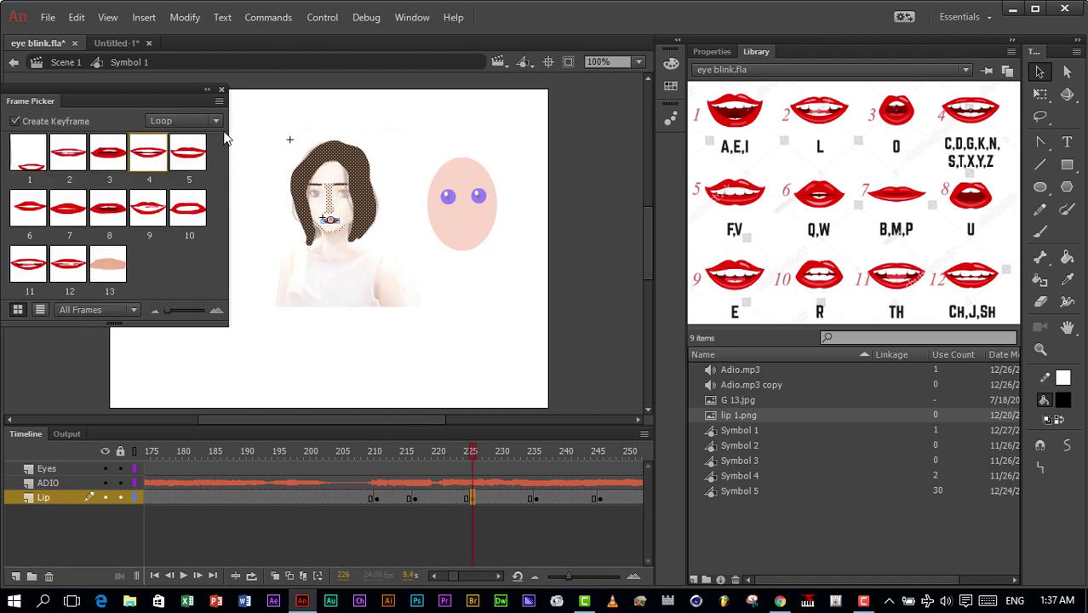
pyautogui.click(216, 120)
pyautogui.click(189, 173)
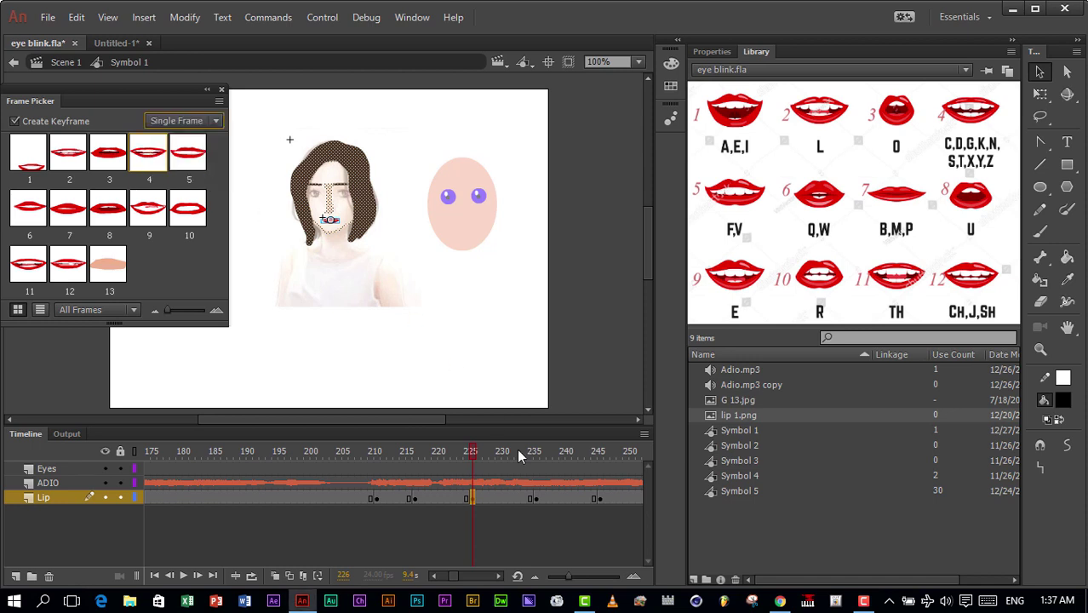
pyautogui.click(536, 499)
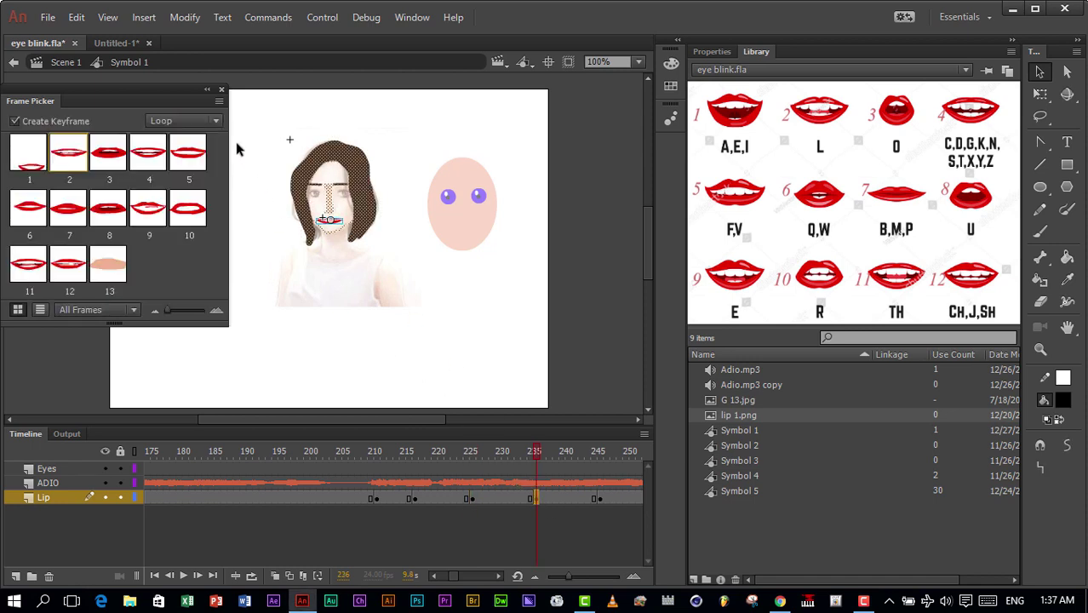
pyautogui.click(216, 122)
pyautogui.click(200, 172)
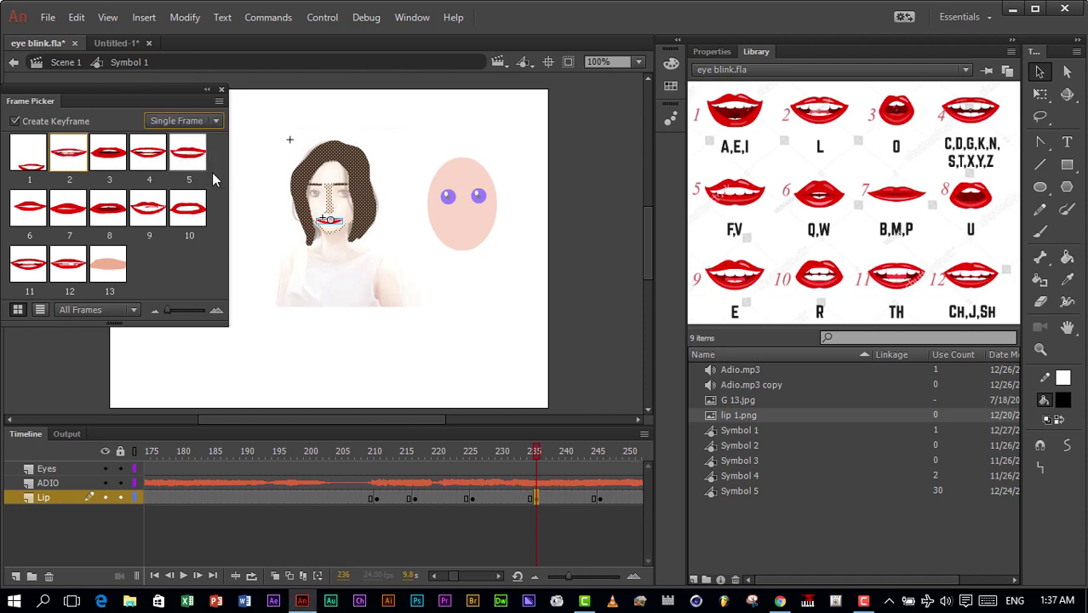
# Step: Set the Lip keyframes at frames 246 and 258 to Single Frame
pyautogui.click(599, 498)
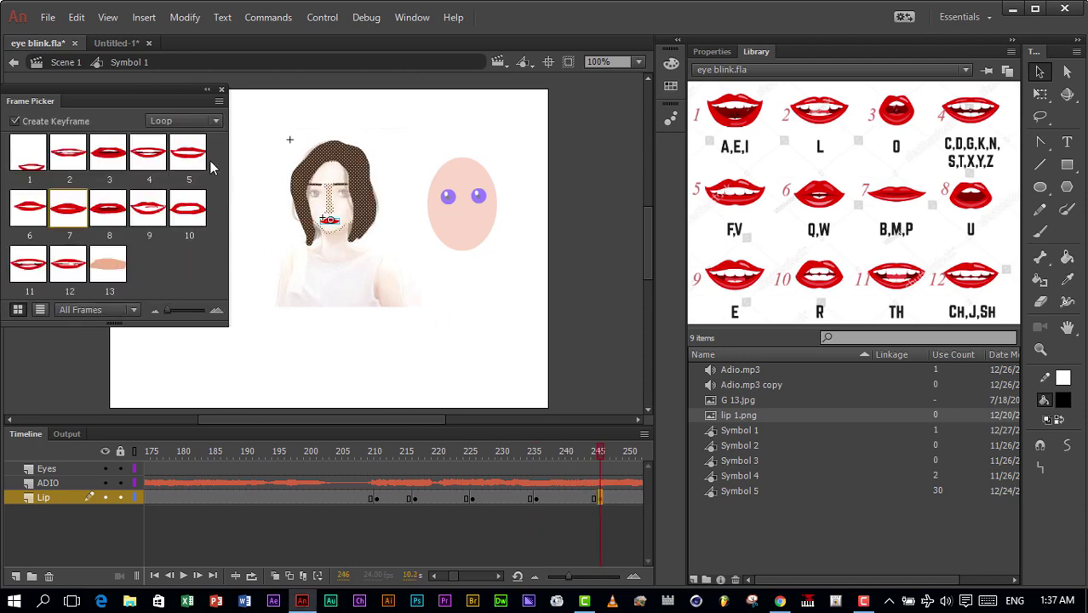
pyautogui.click(216, 122)
pyautogui.click(201, 171)
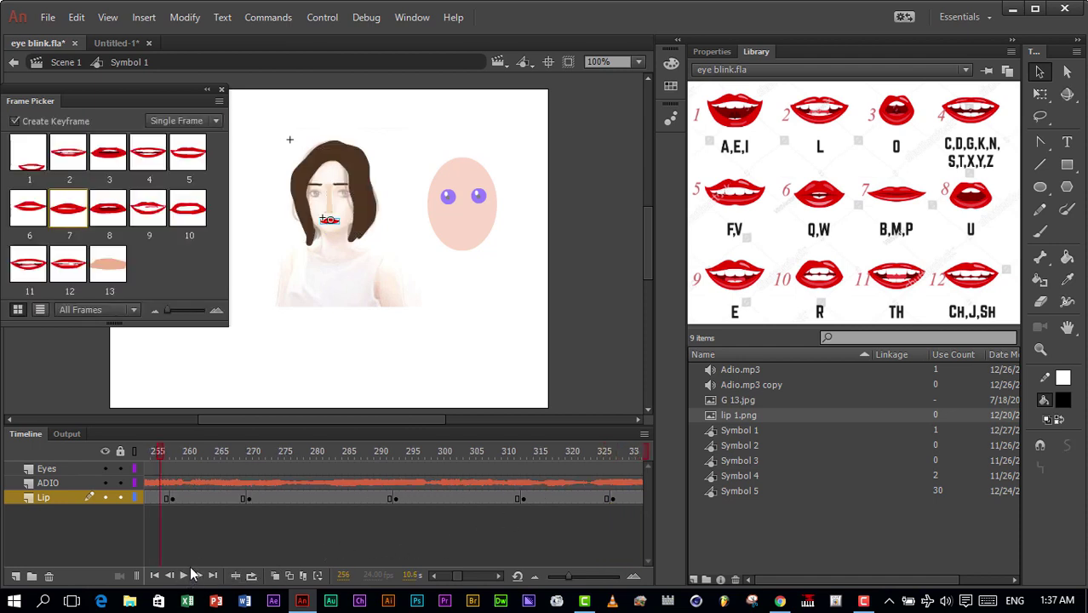
pyautogui.click(173, 501)
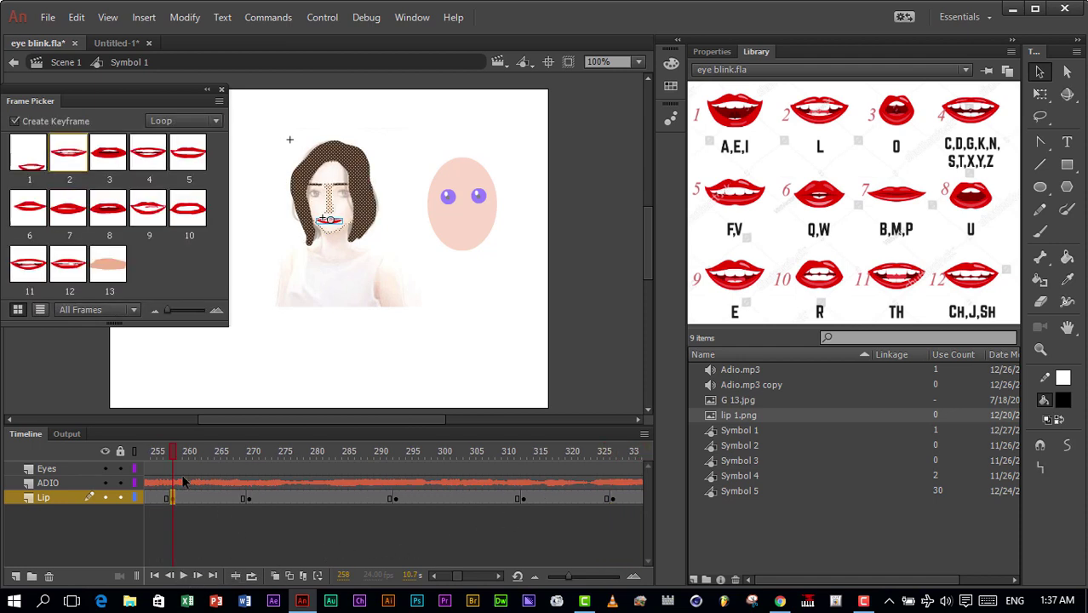
pyautogui.click(216, 121)
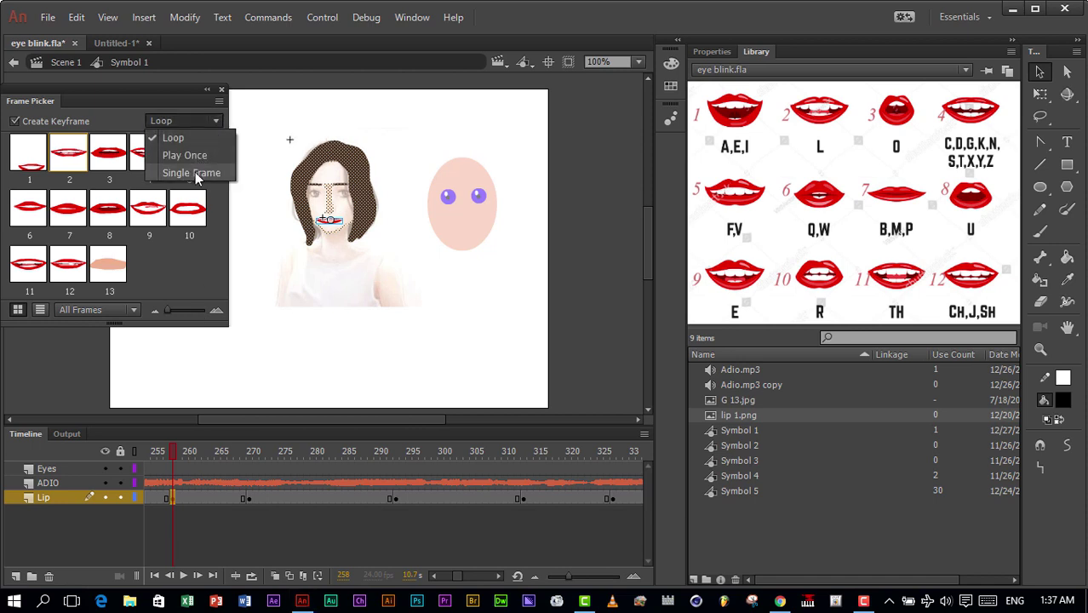
pyautogui.click(192, 173)
# Step: Set the Lip keyframes at frames 270 and 293 to Single Frame
pyautogui.click(251, 500)
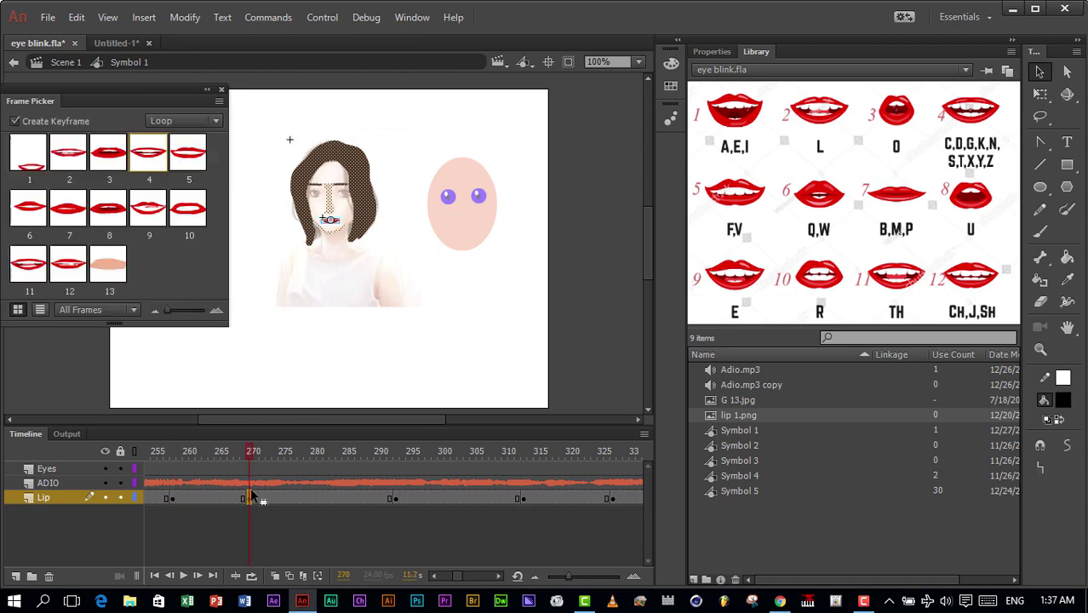
pyautogui.click(216, 121)
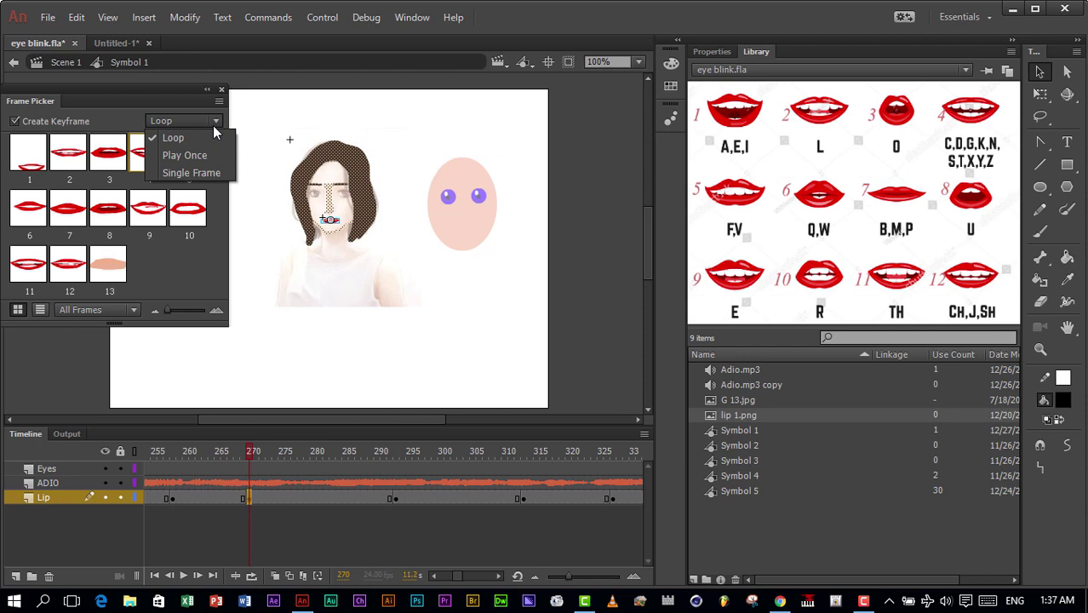
pyautogui.click(193, 173)
pyautogui.click(396, 501)
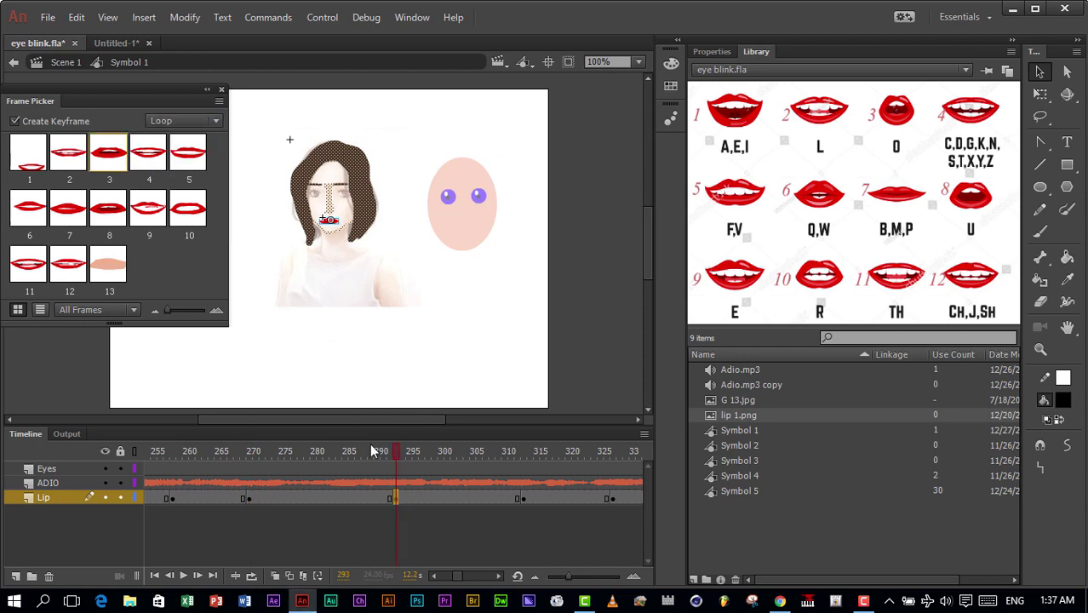
pyautogui.click(215, 120)
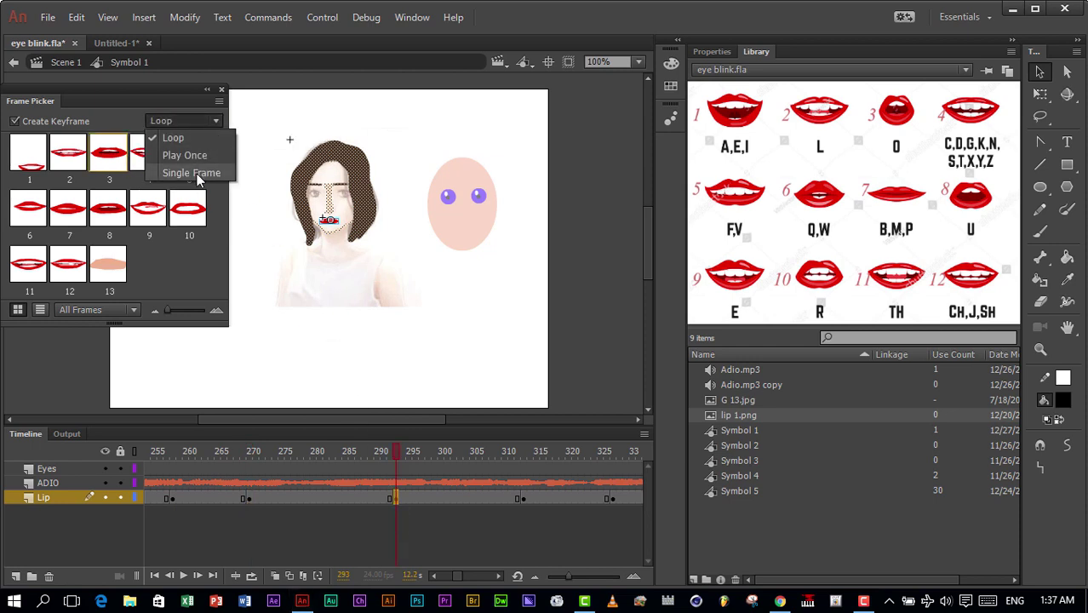
pyautogui.click(189, 171)
# Step: Set the Lip keyframes at frames 313 and 327 to Single Frame
pyautogui.click(522, 499)
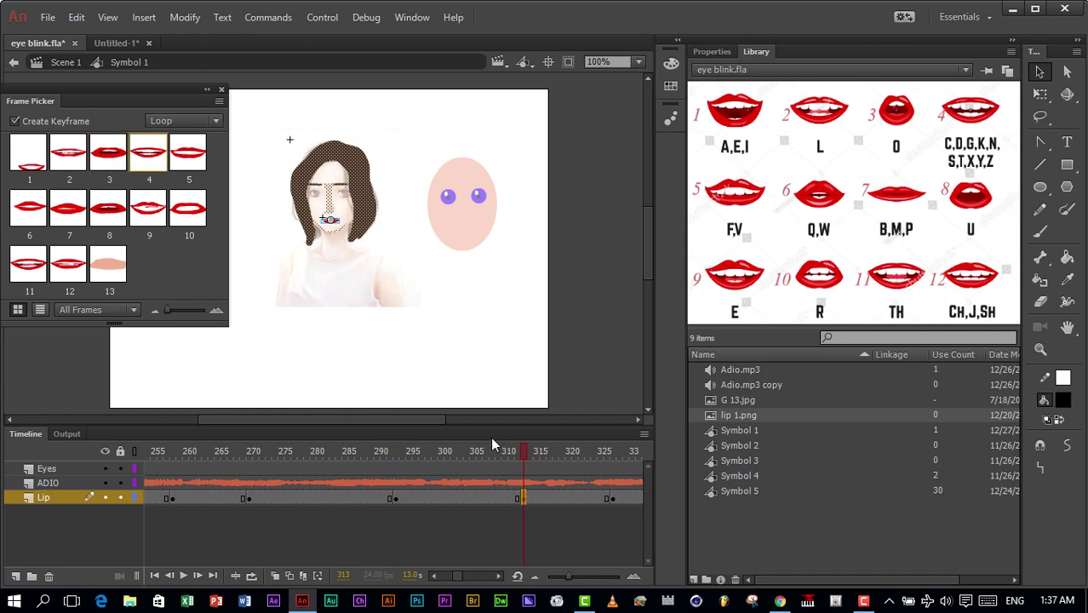
pyautogui.click(216, 124)
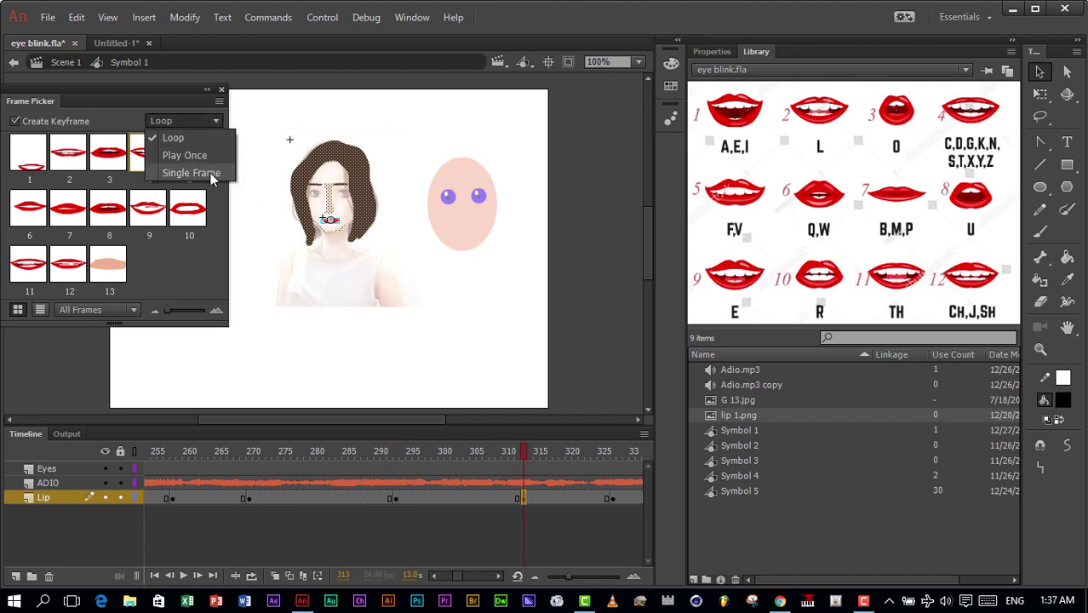
pyautogui.click(212, 172)
pyautogui.click(610, 498)
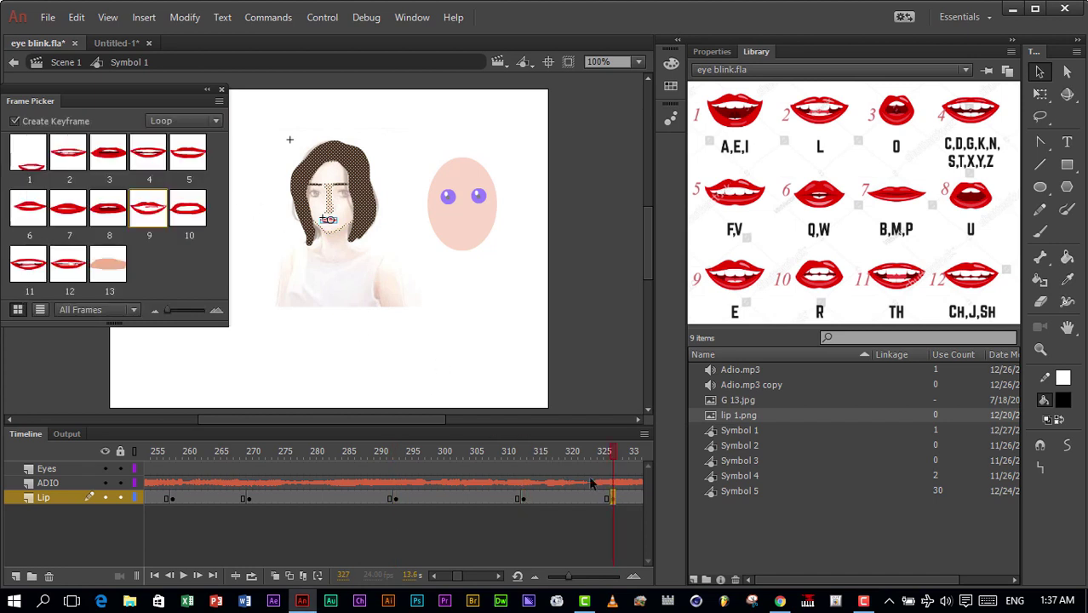
pyautogui.click(218, 124)
pyautogui.click(189, 170)
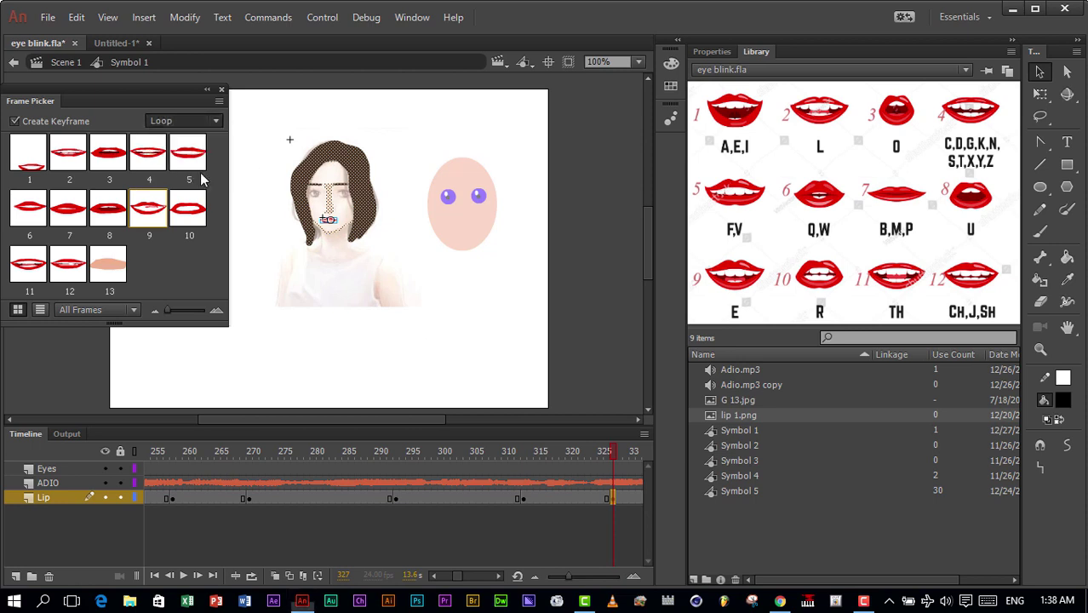
# Step: Play the timeline onward and test the movie twice to check the lip sync, closing each preview
pyautogui.click(184, 576)
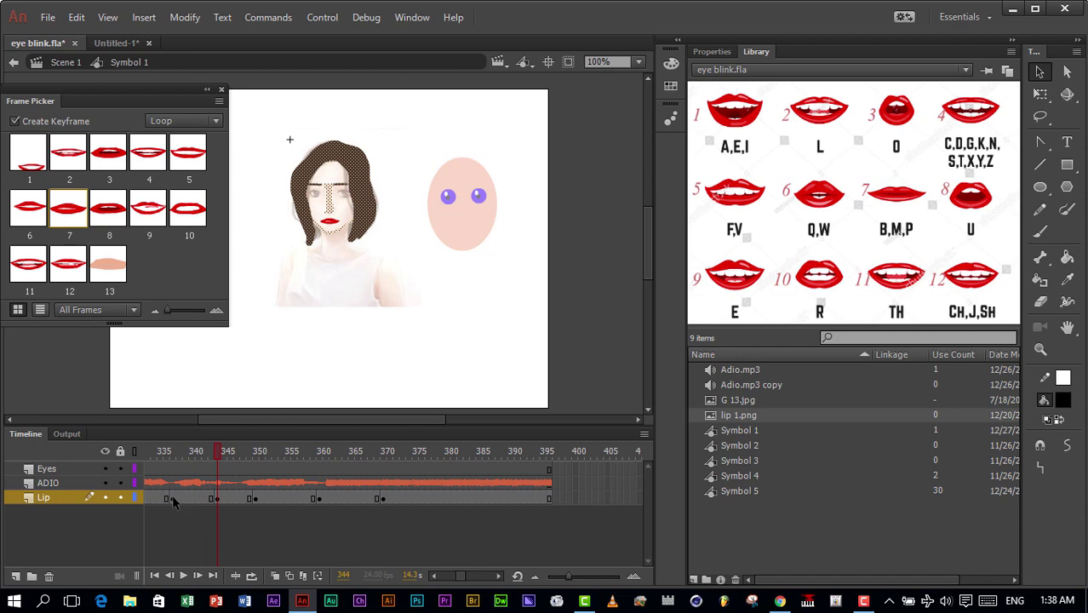
pyautogui.hotkey('ctrl', 'Return')
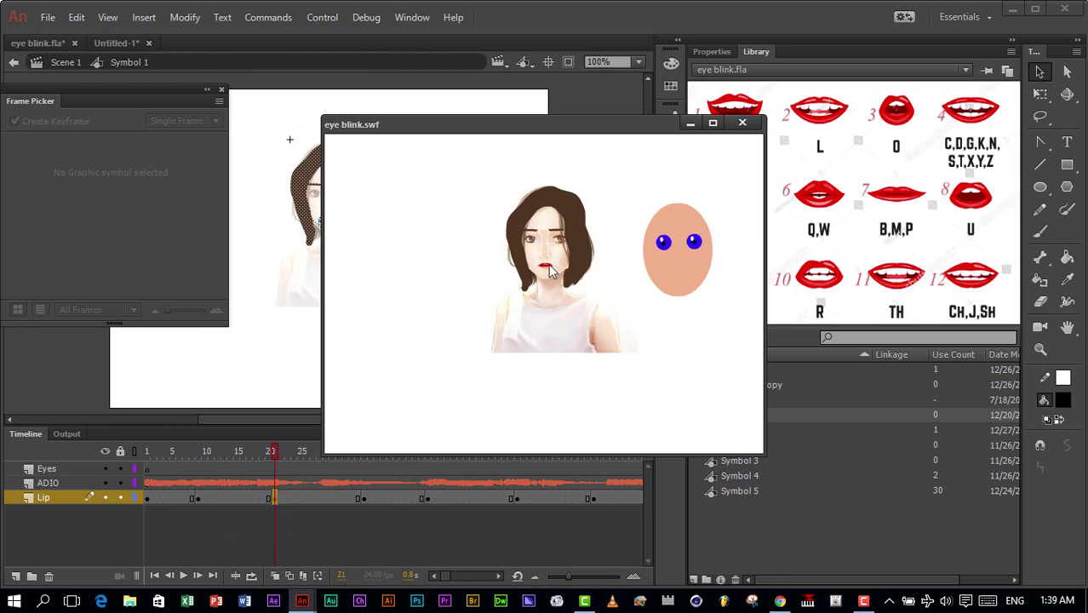
pyautogui.click(742, 123)
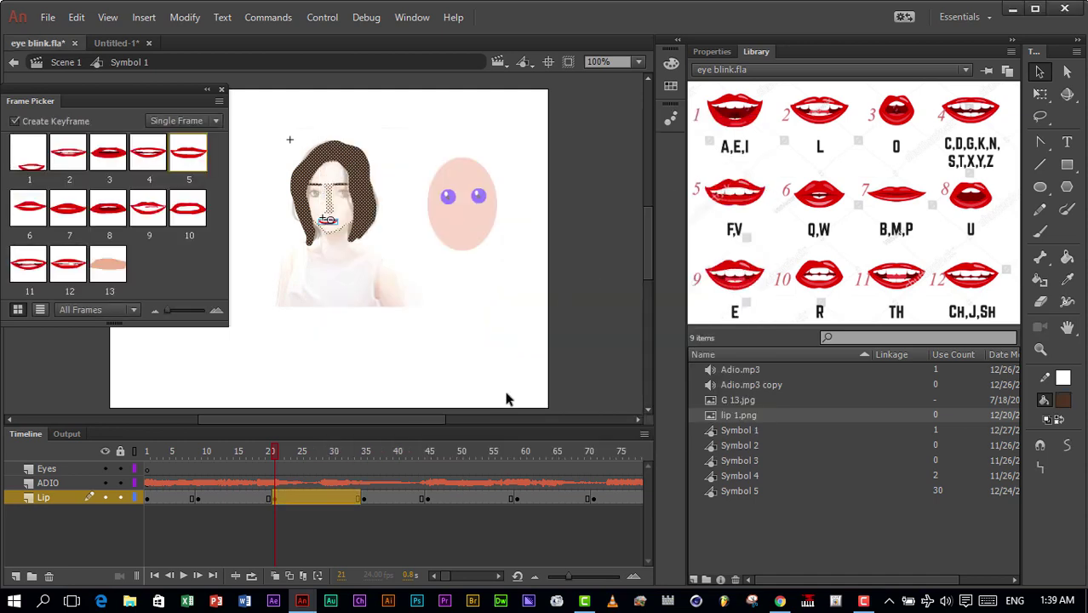
pyautogui.hotkey('ctrl', 'Return')
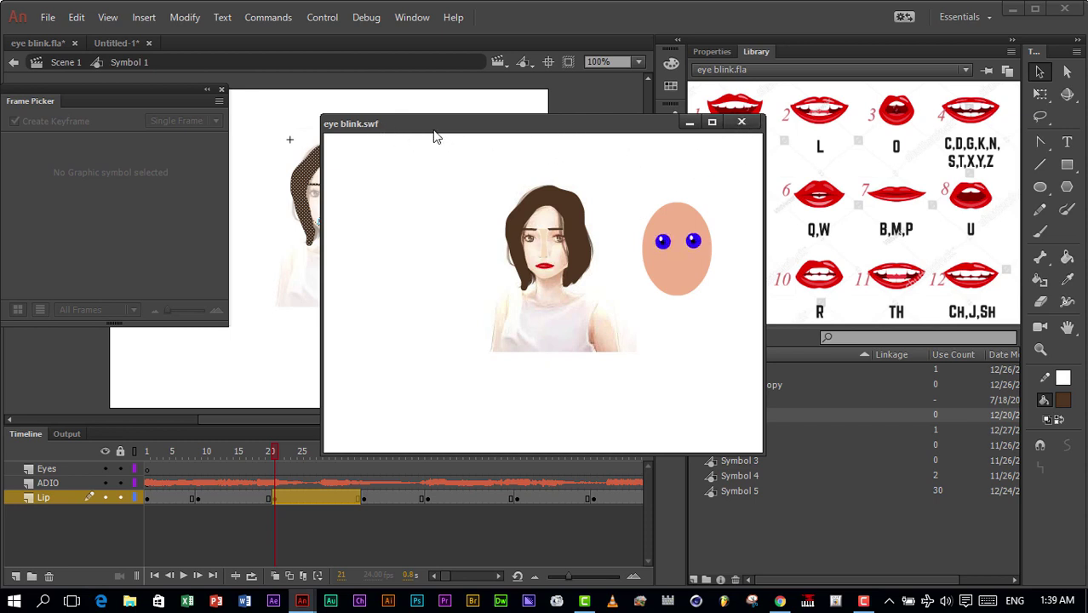
pyautogui.click(742, 122)
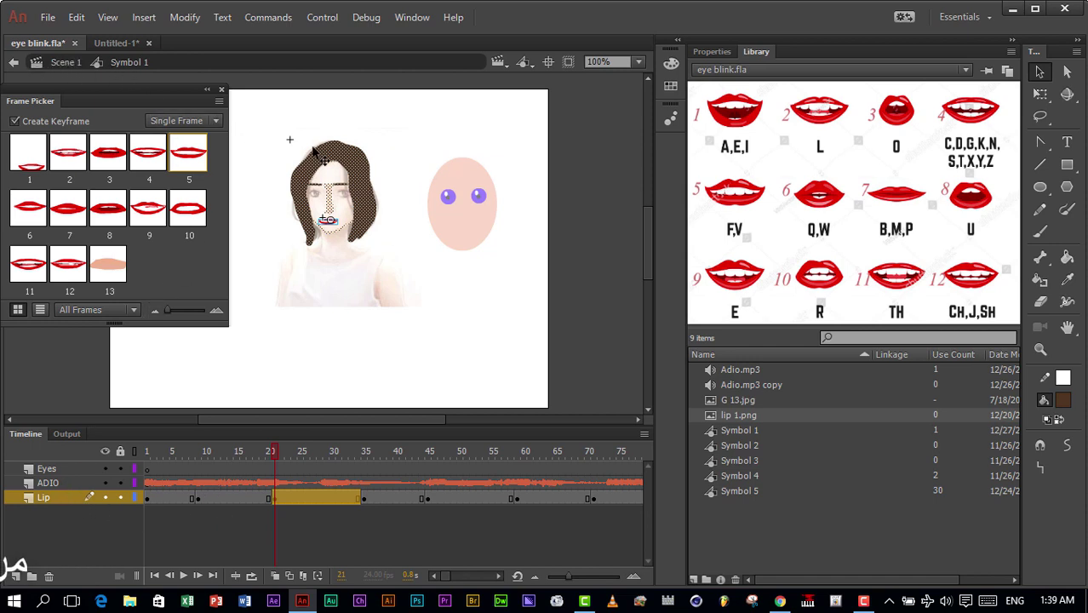
# Step: Add a layer named Adio in Scene 1 with the Adio.mp3 sound set to Stream, and test the movie
pyautogui.click(52, 484)
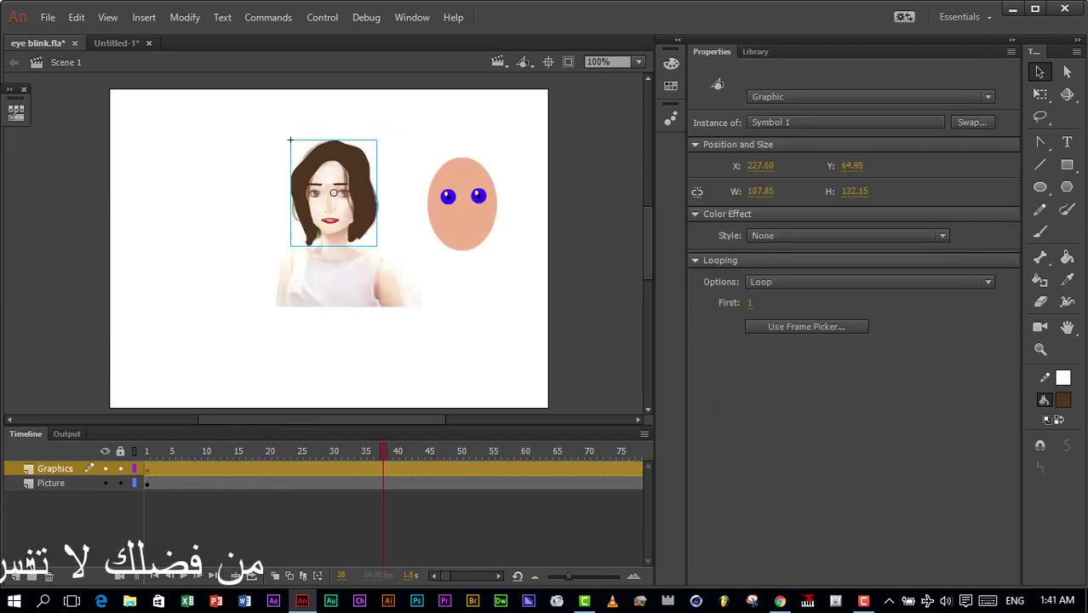
pyautogui.click(15, 576)
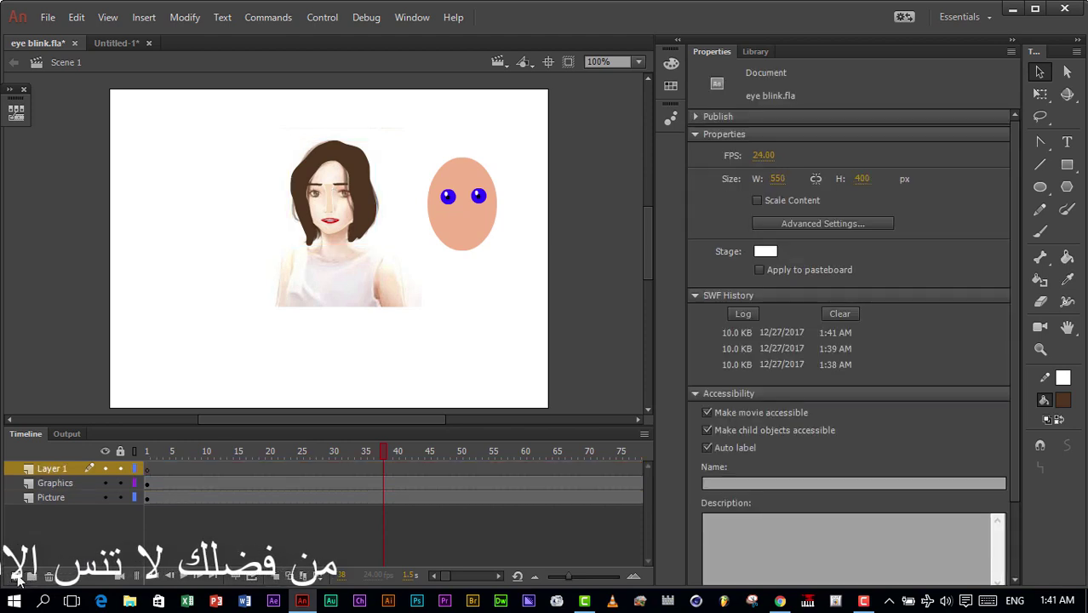
pyautogui.doubleClick(53, 469)
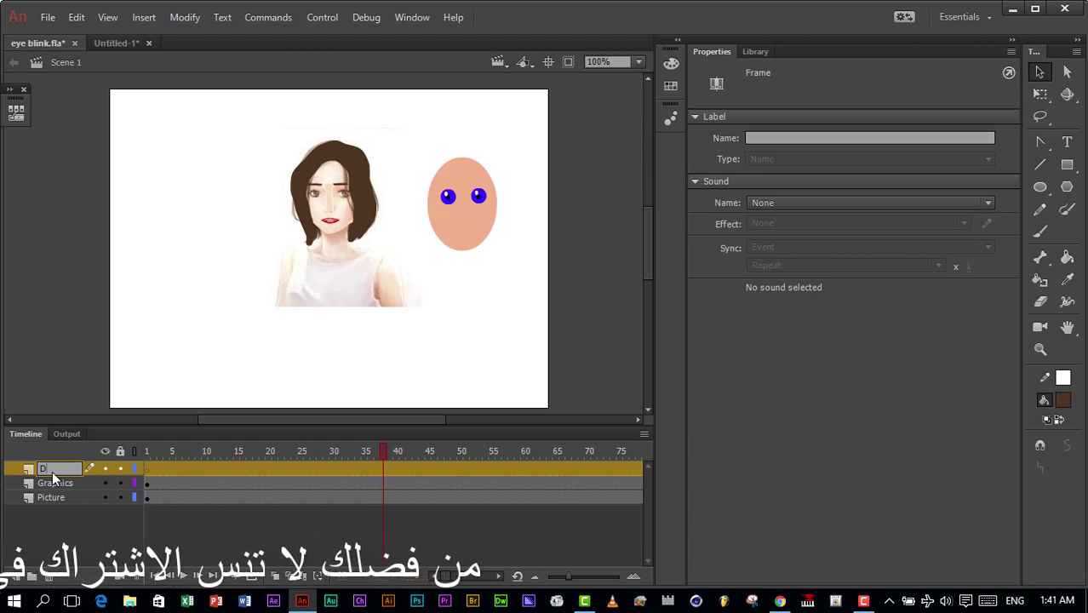
pyautogui.write('Dio')
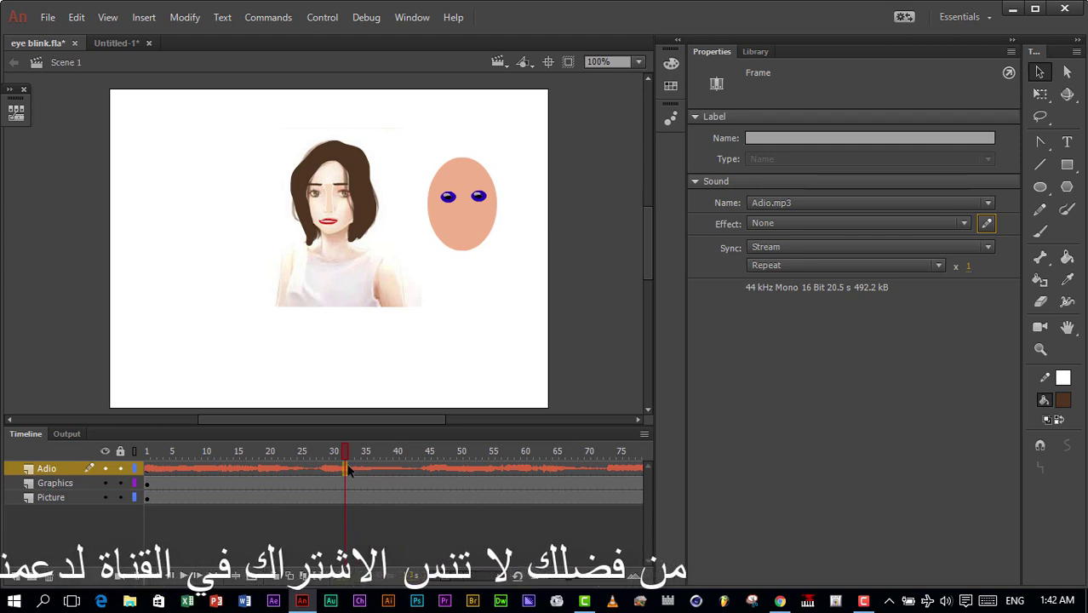
pyautogui.hotkey('ctrl', 'Return')
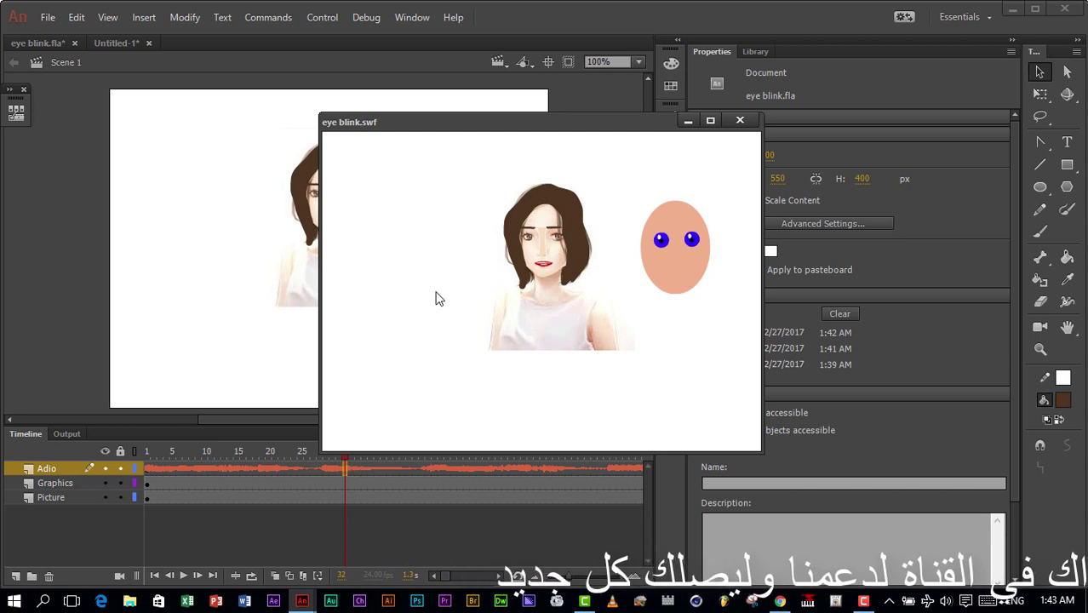
pyautogui.click(740, 120)
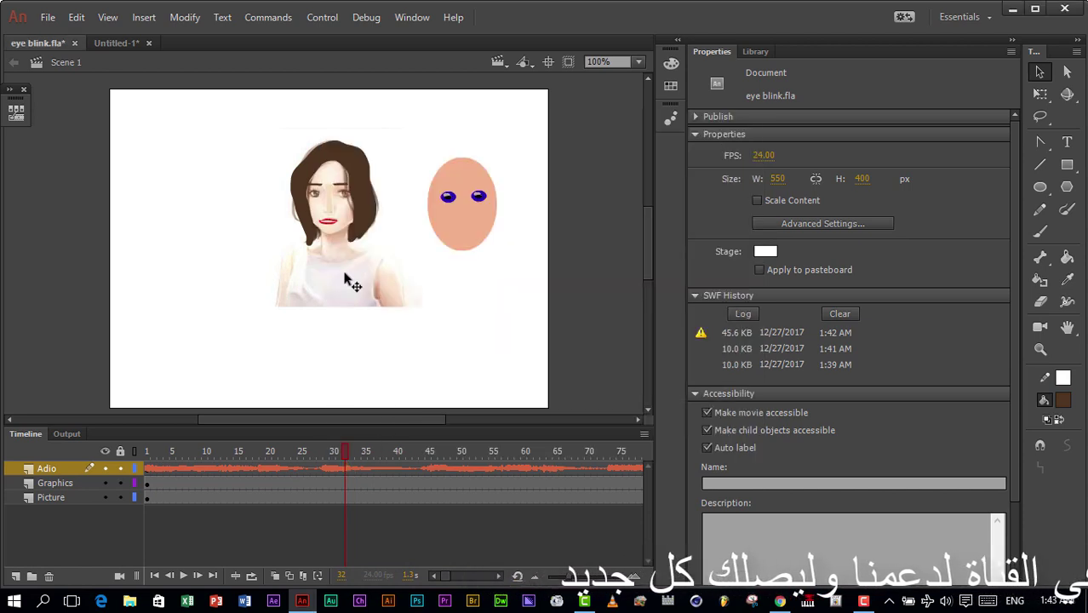